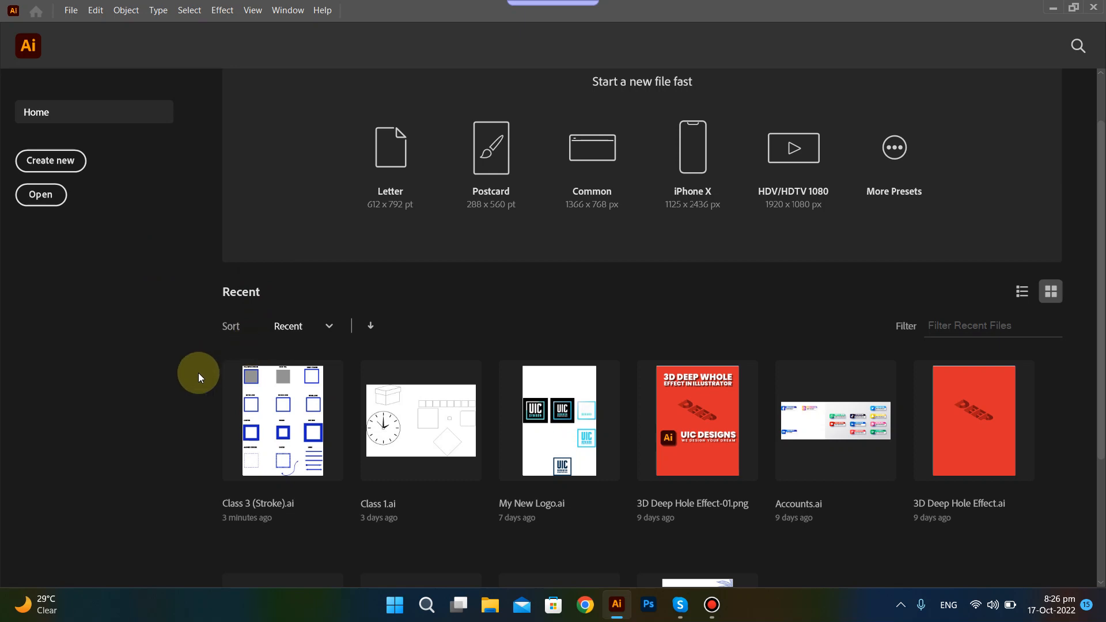
Create a new RGB document named Class 4 with a 1000 x 1000 px artboard.
left_click(70, 164)
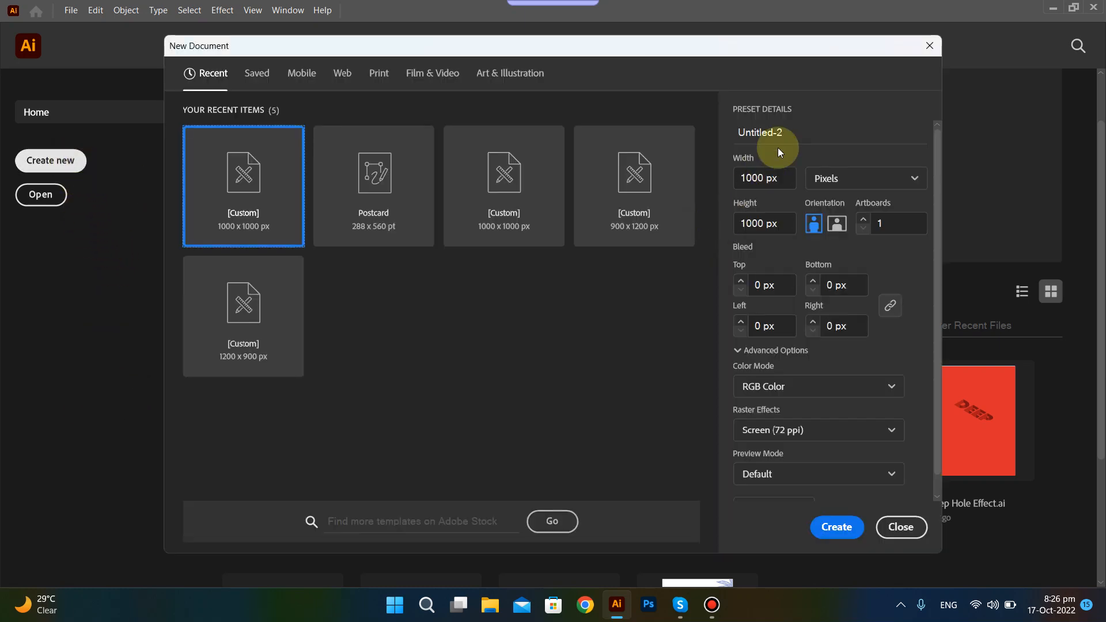
double_click(778, 132)
type("c")
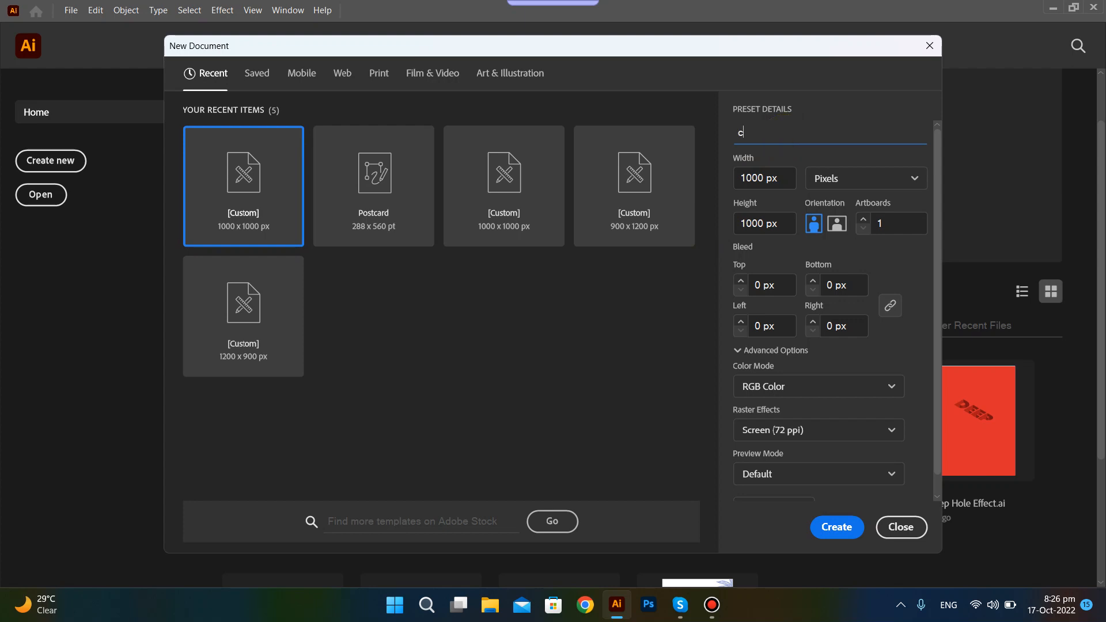
key("BackSpace")
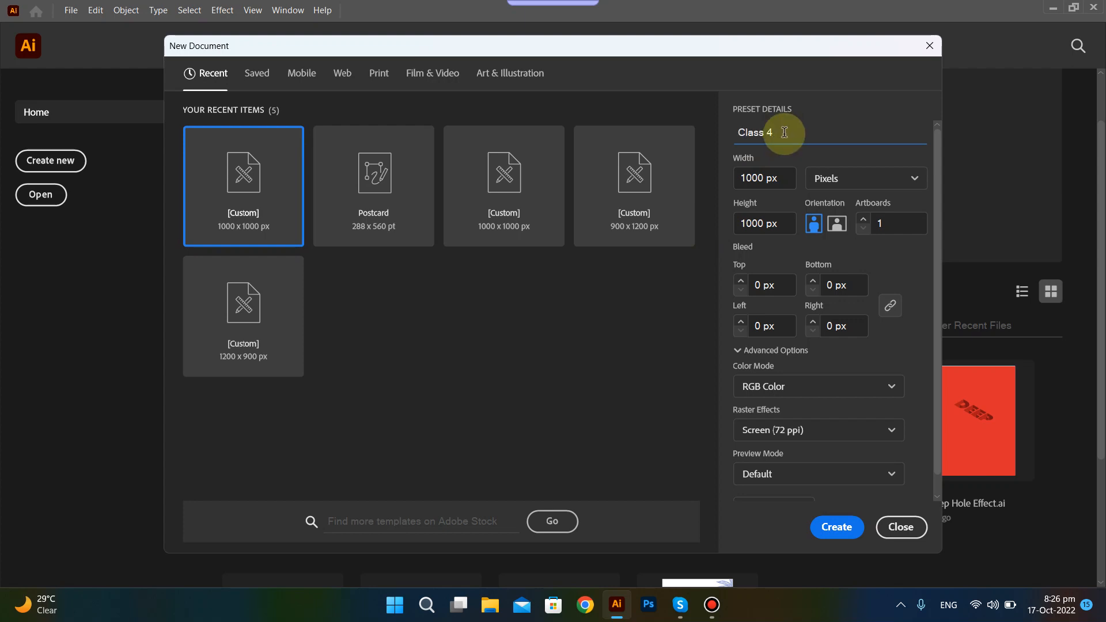
left_click(835, 528)
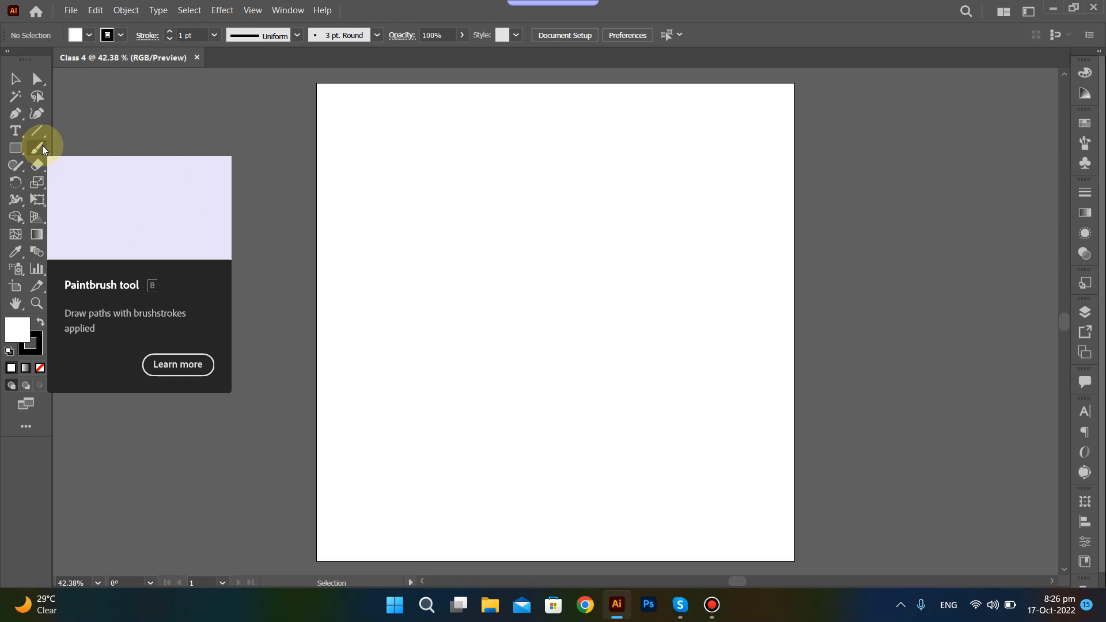
Paint an S-shaped curve across the upper half of the artboard with the Paintbrush tool and examine its stroke up close.
left_click(43, 148)
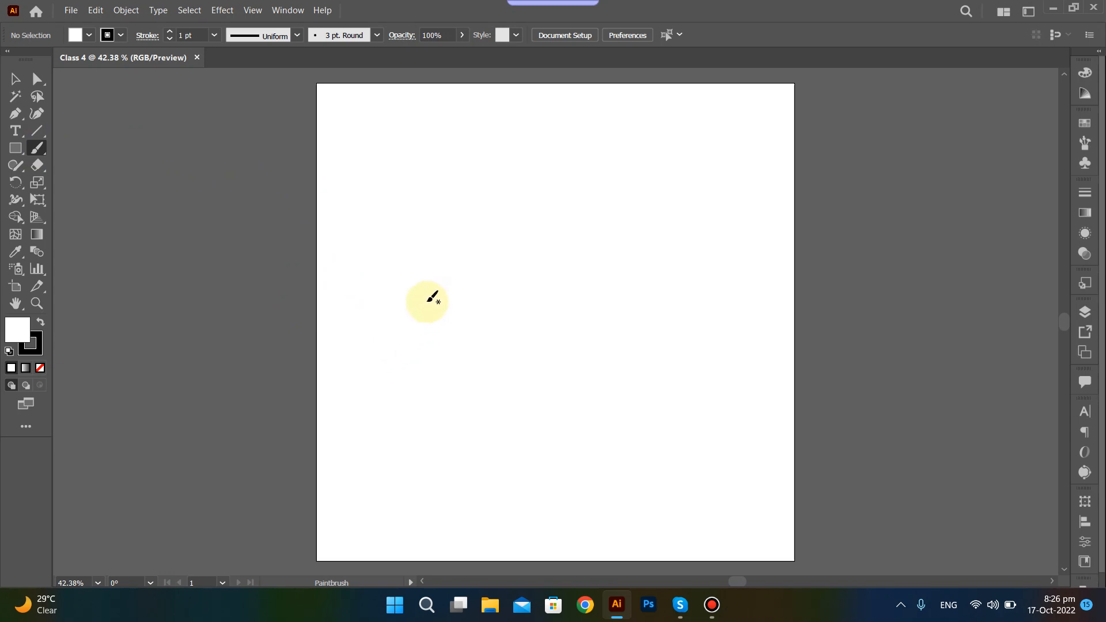
mouse_move(406, 309)
left_mouse_down()
mouse_move(444, 241)
mouse_move(651, 232)
mouse_move(718, 121)
left_mouse_up()
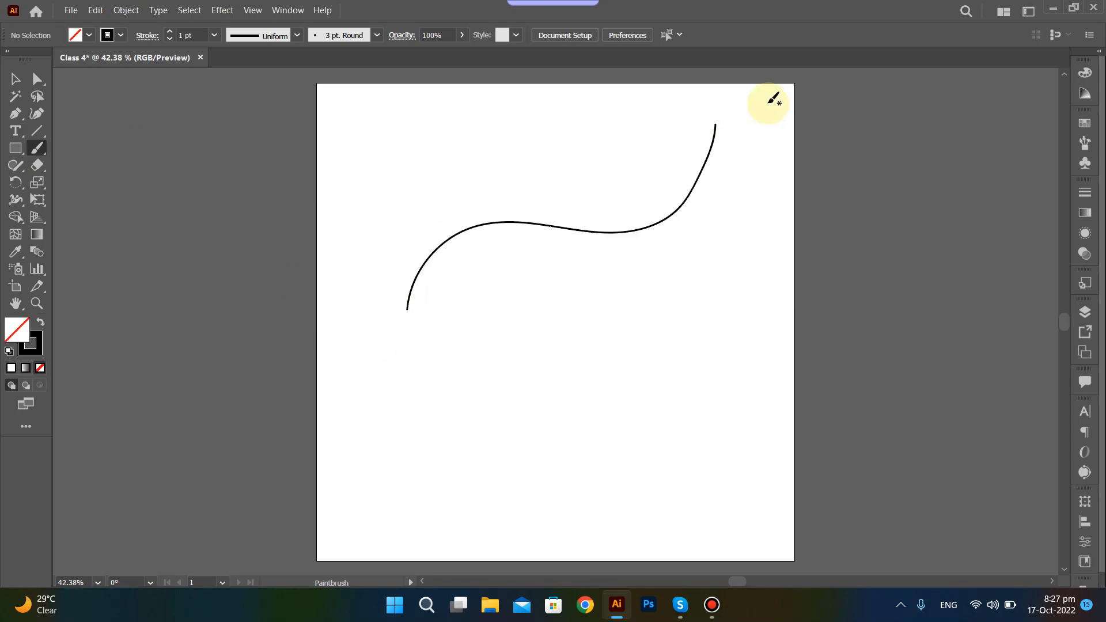
left_click(419, 141, "ctrl")
left_click_drag(419, 141, 668, 328)
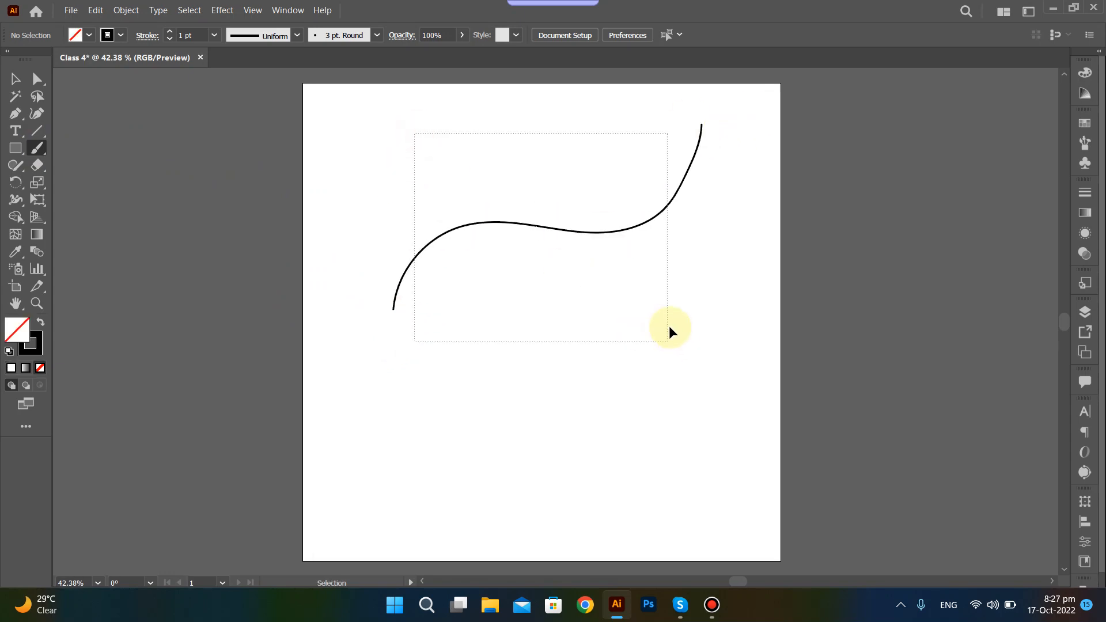
scroll(518, 225, "up", 2)
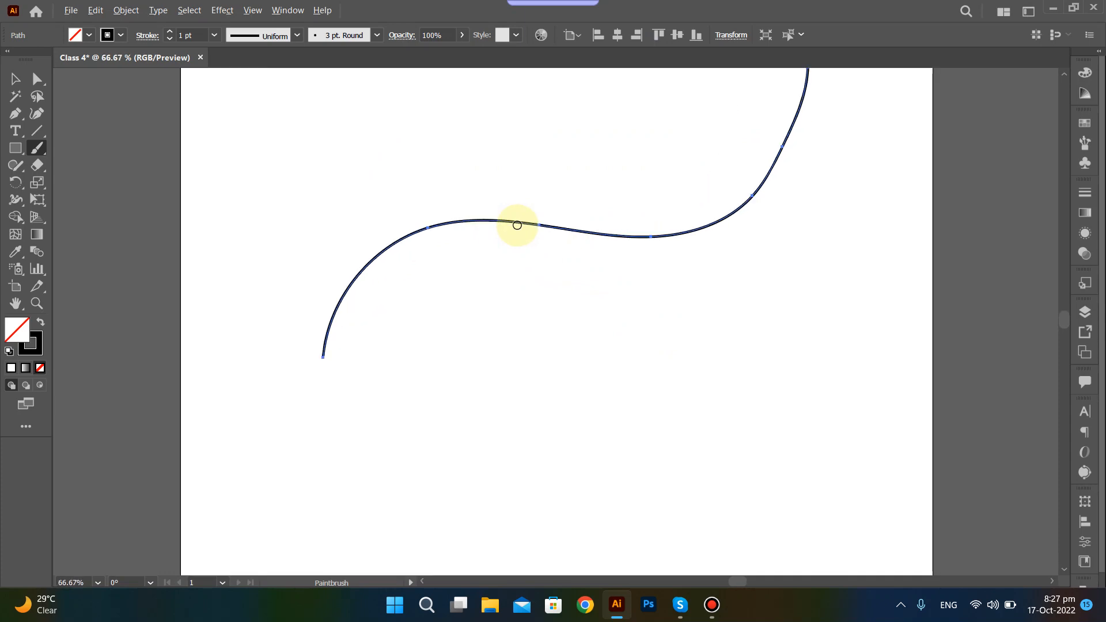
scroll(517, 225, "up", 5)
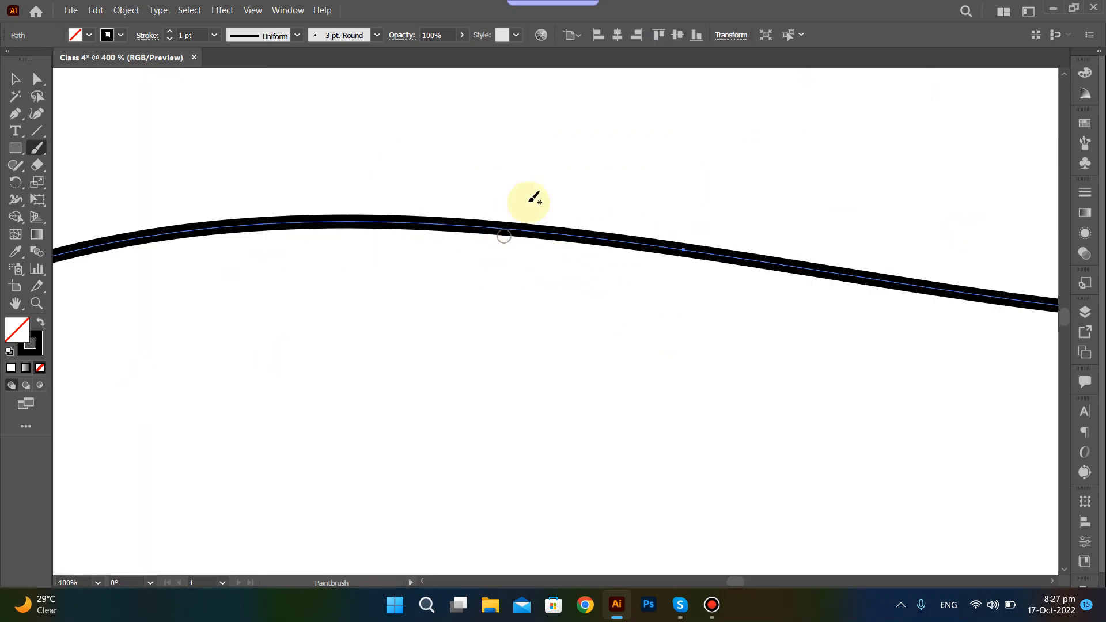
scroll(536, 243, "down", 5)
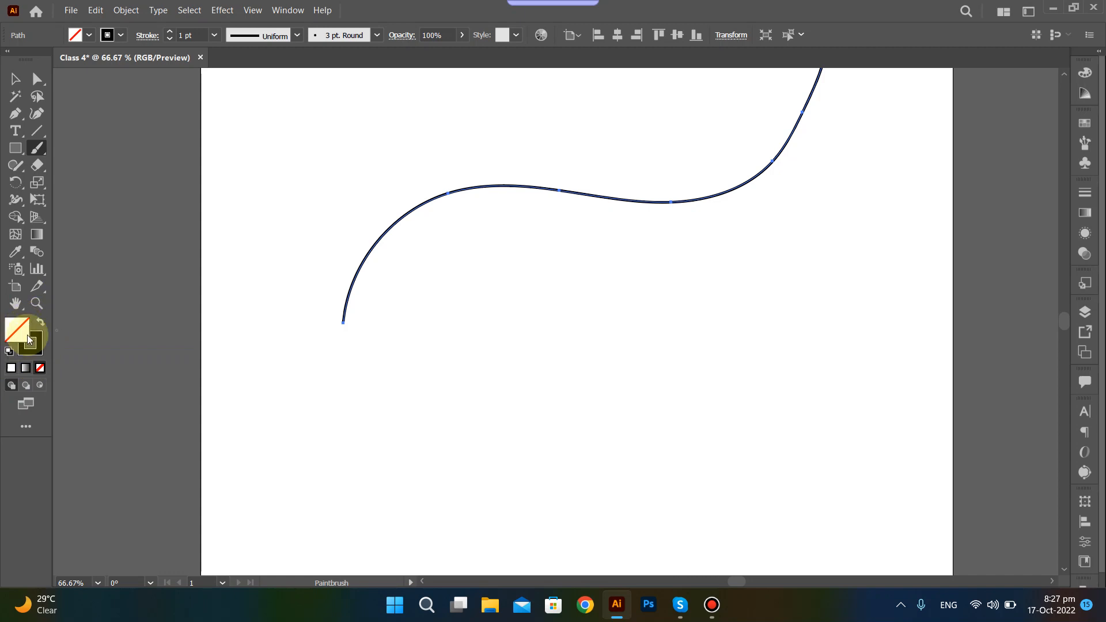
Paint a rough rounded loop just above the middle of the S-shaped curve.
scroll(588, 211, "up", 1)
scroll(541, 271, "up", 2)
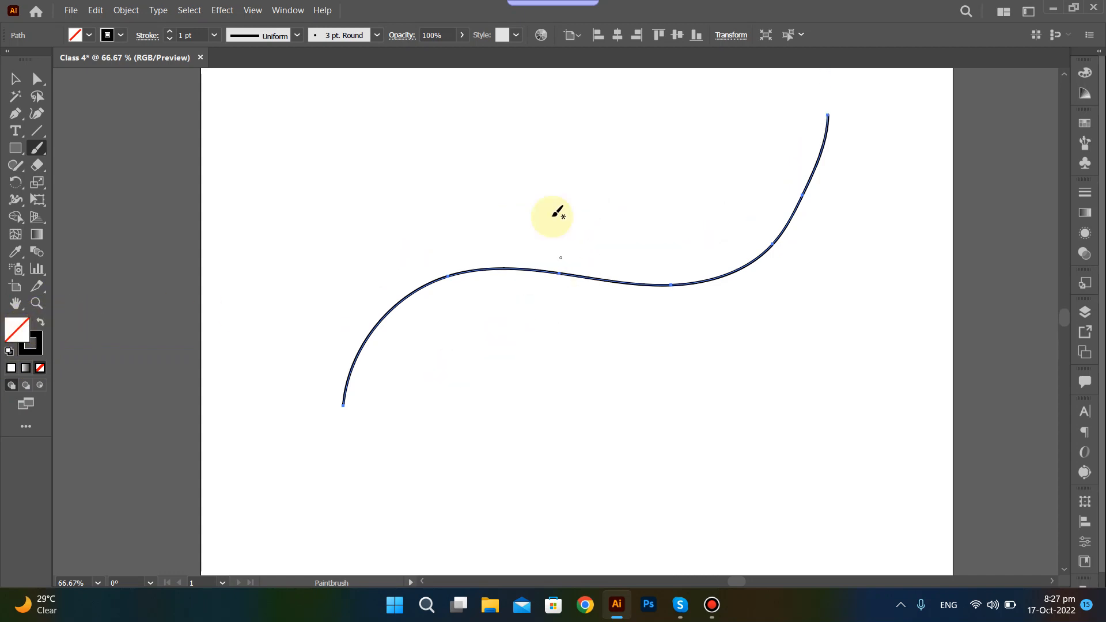
mouse_move(488, 112)
left_mouse_down()
mouse_move(526, 106)
mouse_move(419, 205)
mouse_move(482, 115)
left_mouse_up()
mouse_move(591, 115)
left_mouse_down()
mouse_move(557, 148)
mouse_move(572, 138)
left_mouse_up()
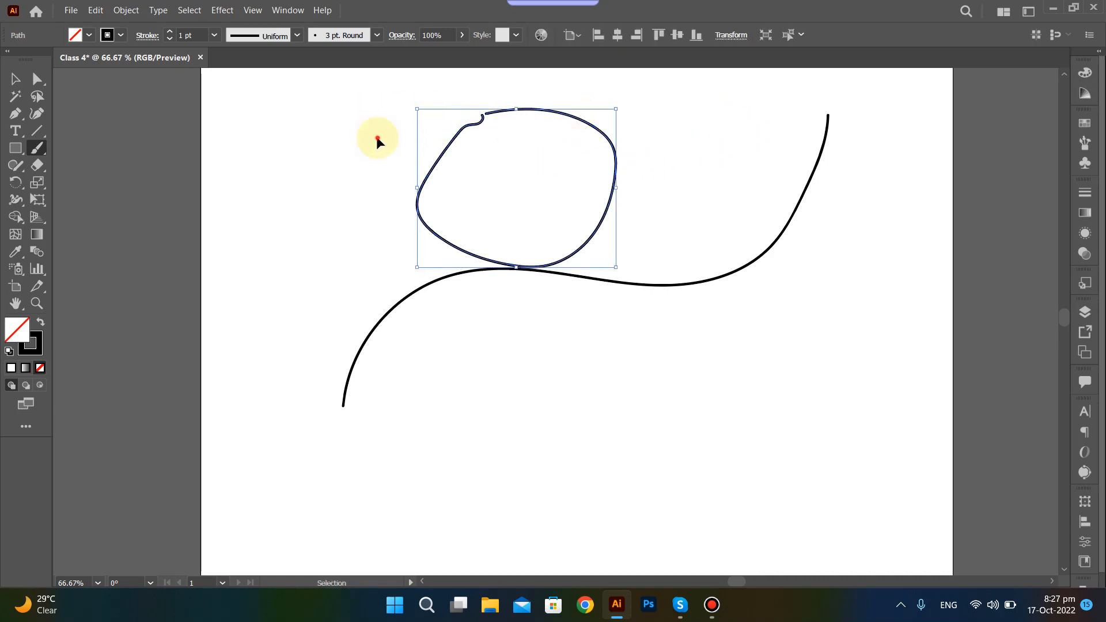
Delete the rounded loop and the S-shaped curve to leave the artboard empty.
left_click_drag(377, 138, 527, 203)
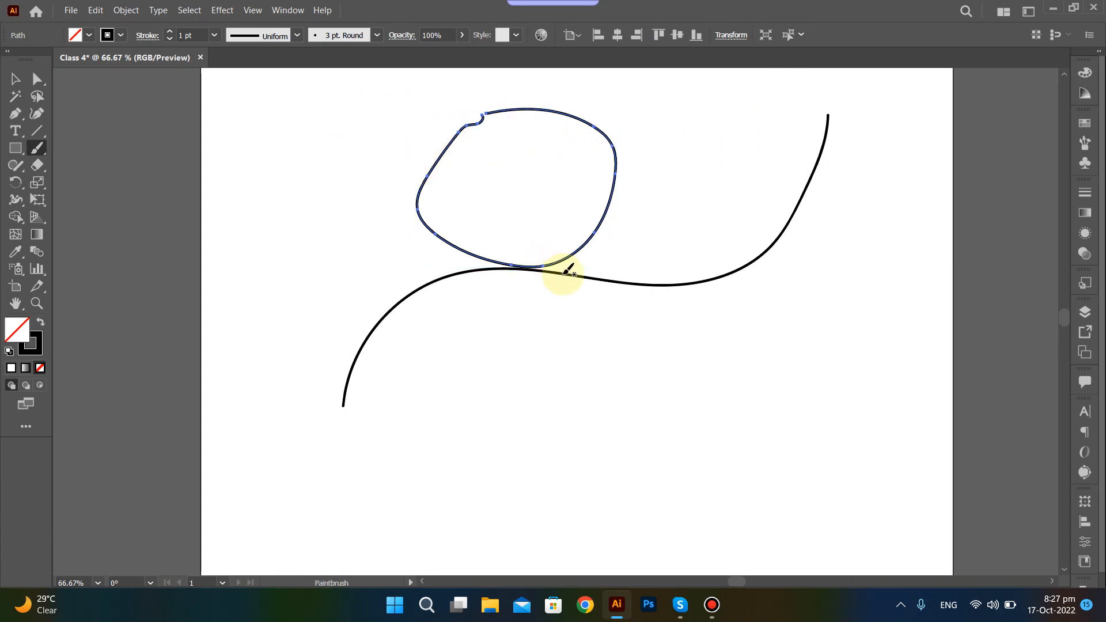
key("Delete")
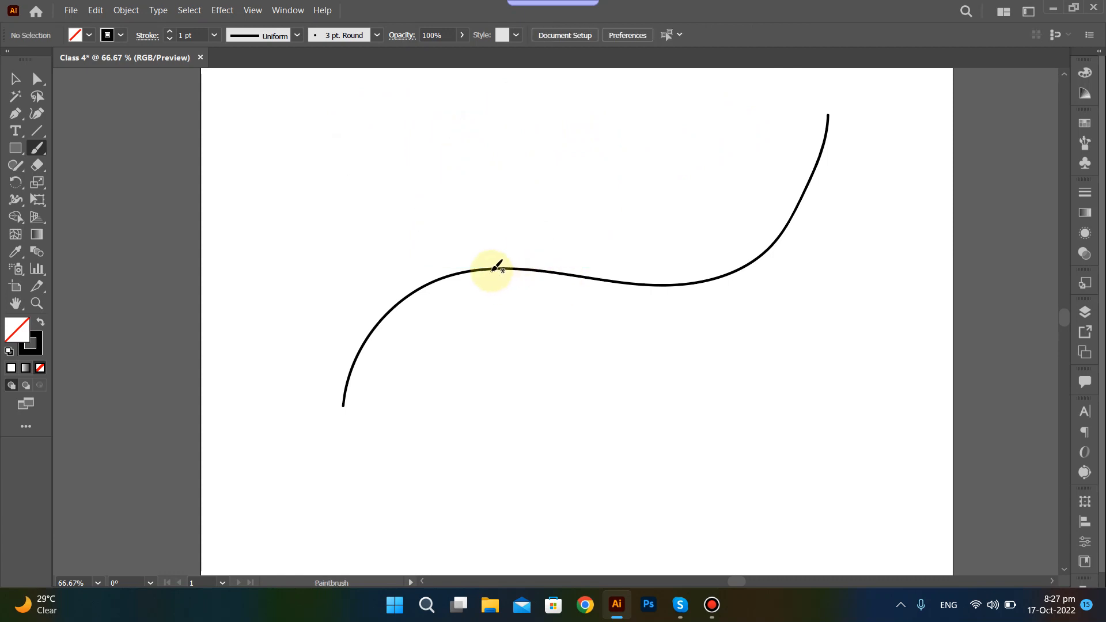
left_click_drag(437, 229, 580, 299)
key("Delete")
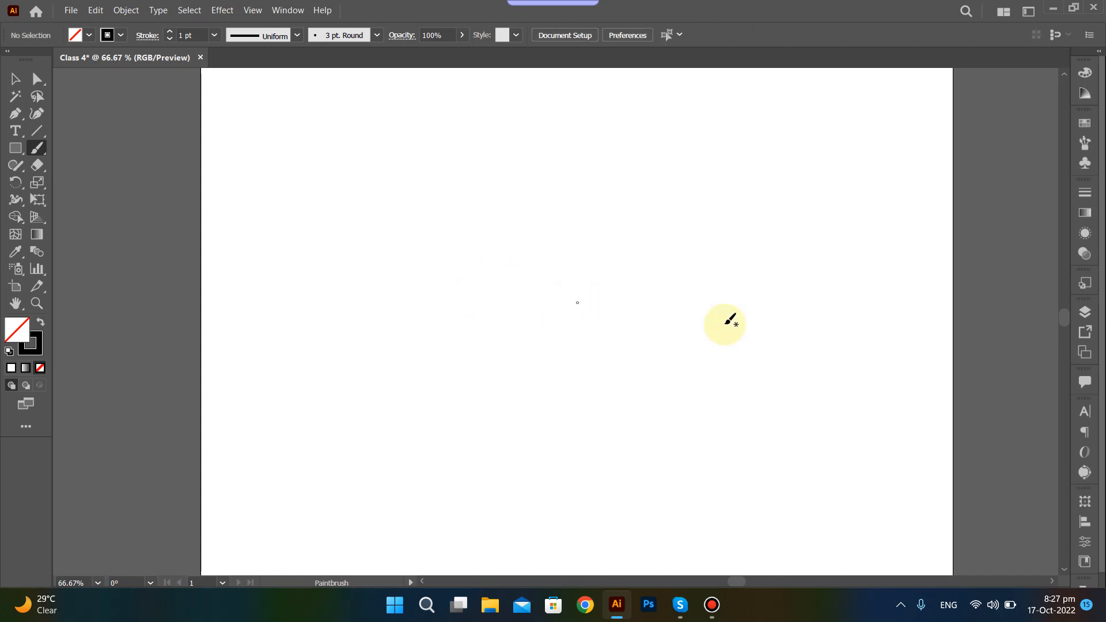
Open the Brushes panel, extend its height to fit all the brushes, and collapse it.
left_click(1084, 145)
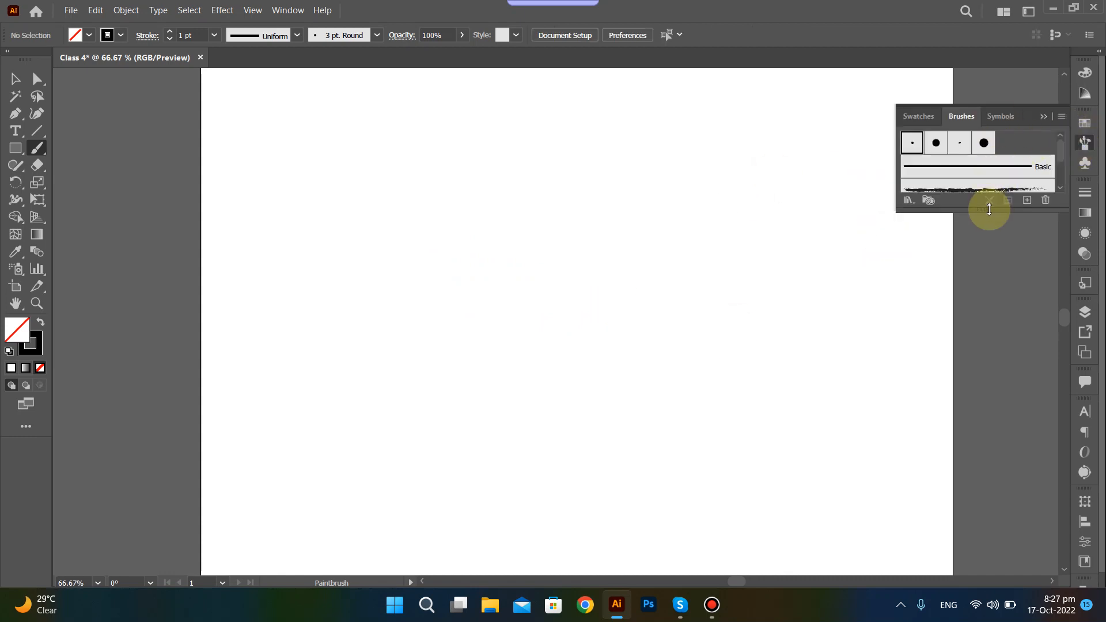
mouse_move(987, 211)
left_mouse_down()
mouse_move(981, 337)
mouse_move(987, 274)
left_mouse_up()
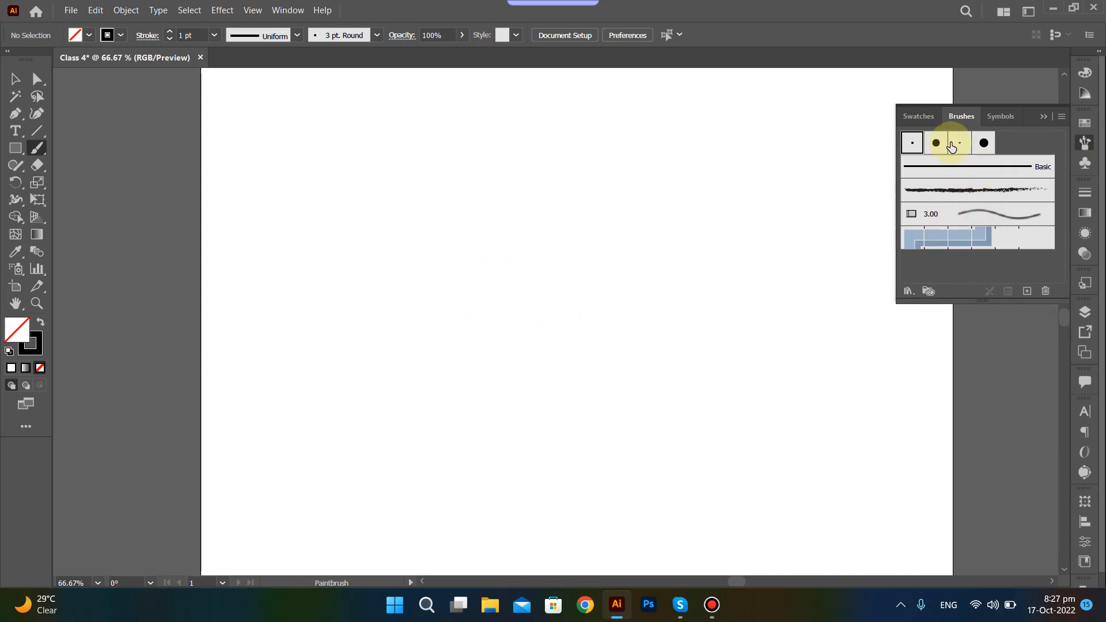
left_click(1041, 116)
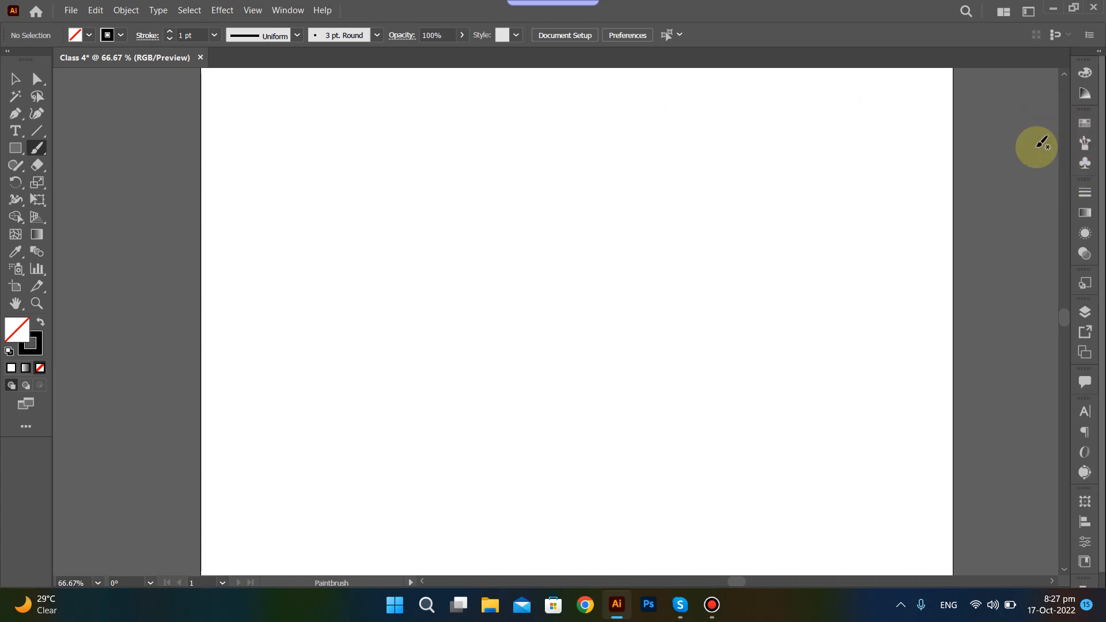
Look up the Brushes entry among the available windows, and show and collapse the Brushes panel twice.
left_click(286, 10)
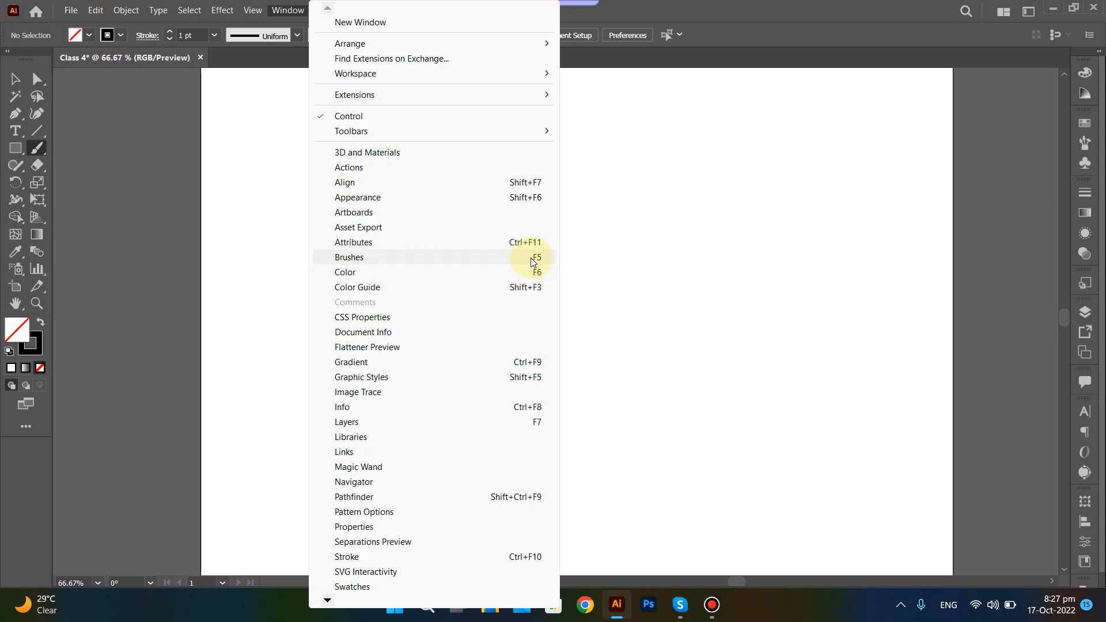
left_click(692, 23)
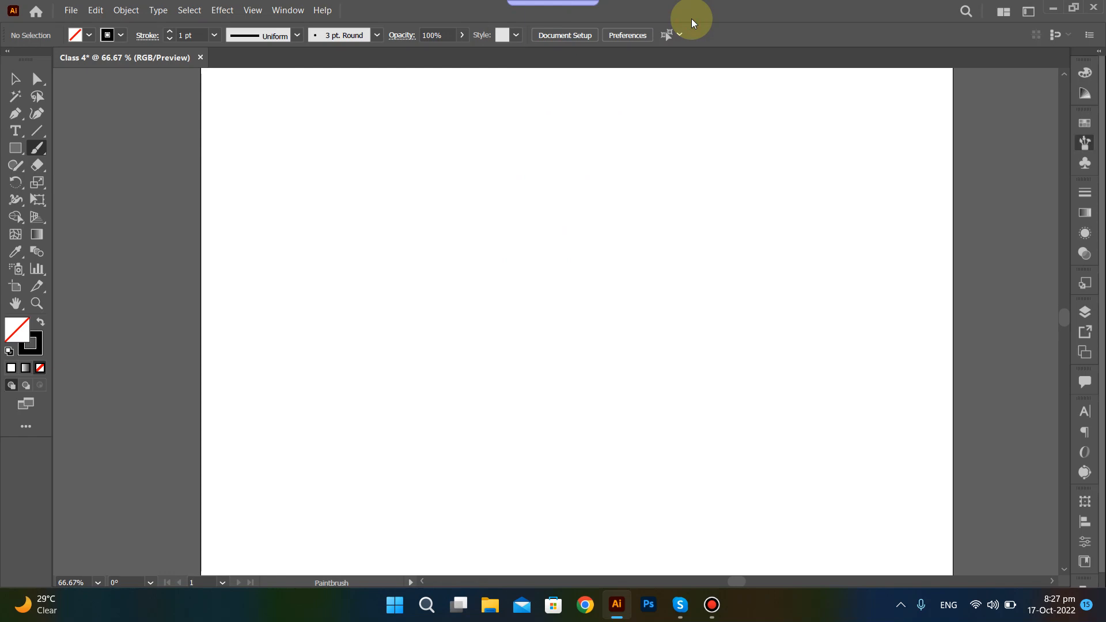
key("F5")
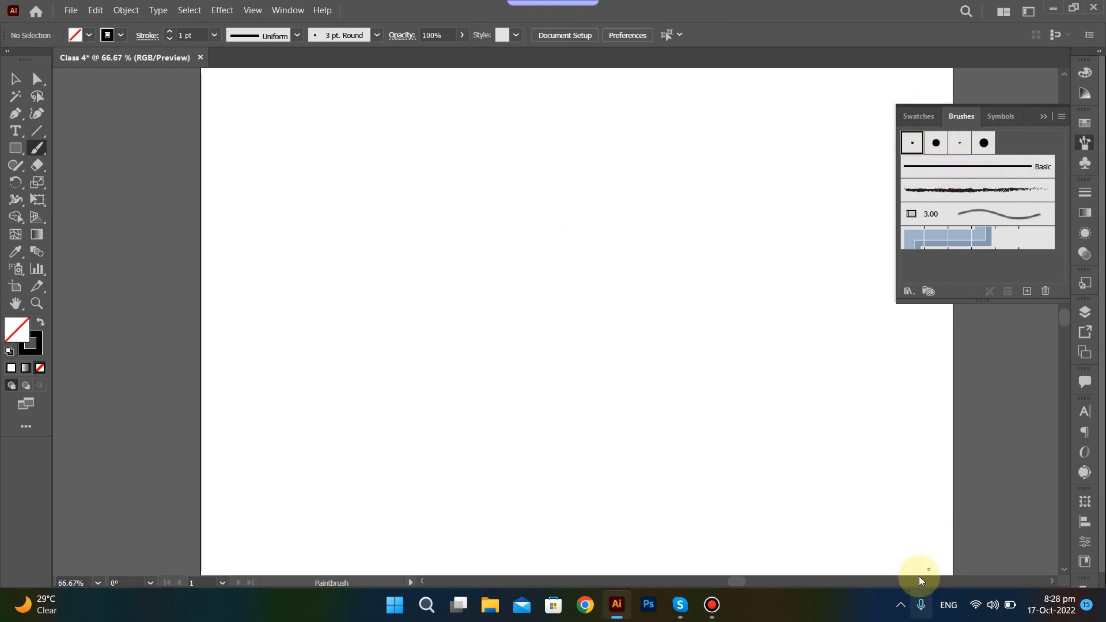
left_click(1042, 117)
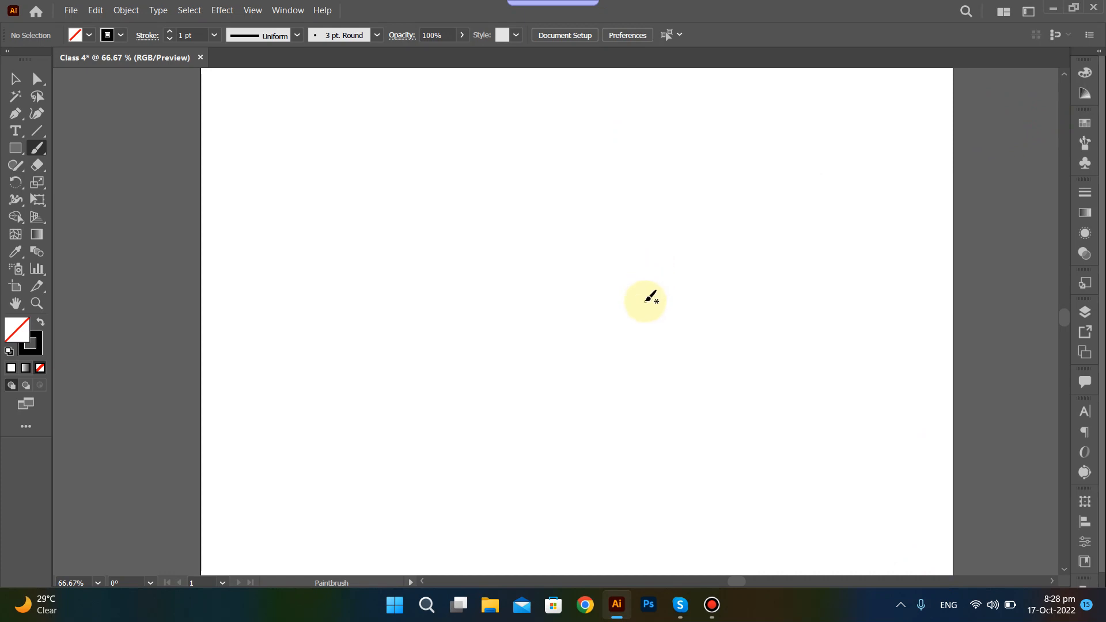
key("F5")
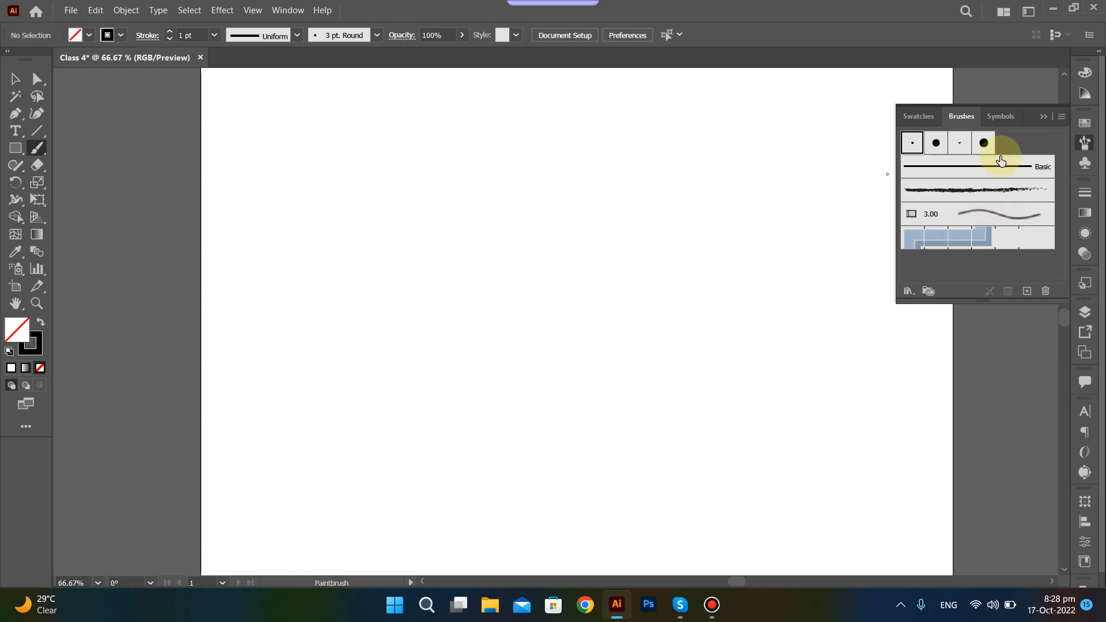
left_click(1043, 118)
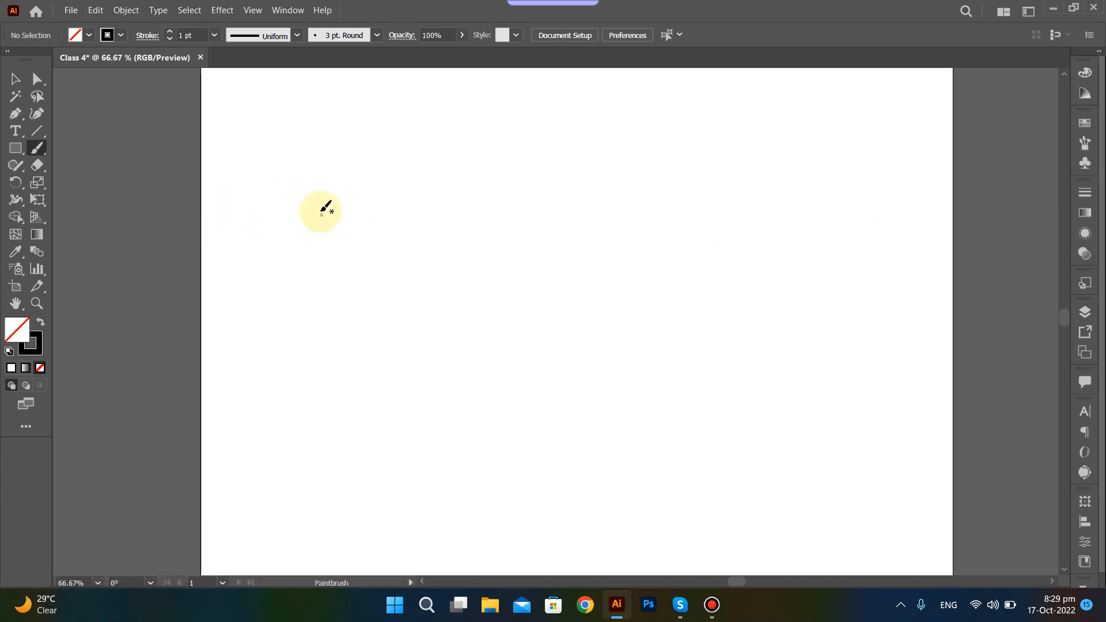
Open the Paintbrush tool's options, reset them to the defaults, and accept them.
right_click(318, 209)
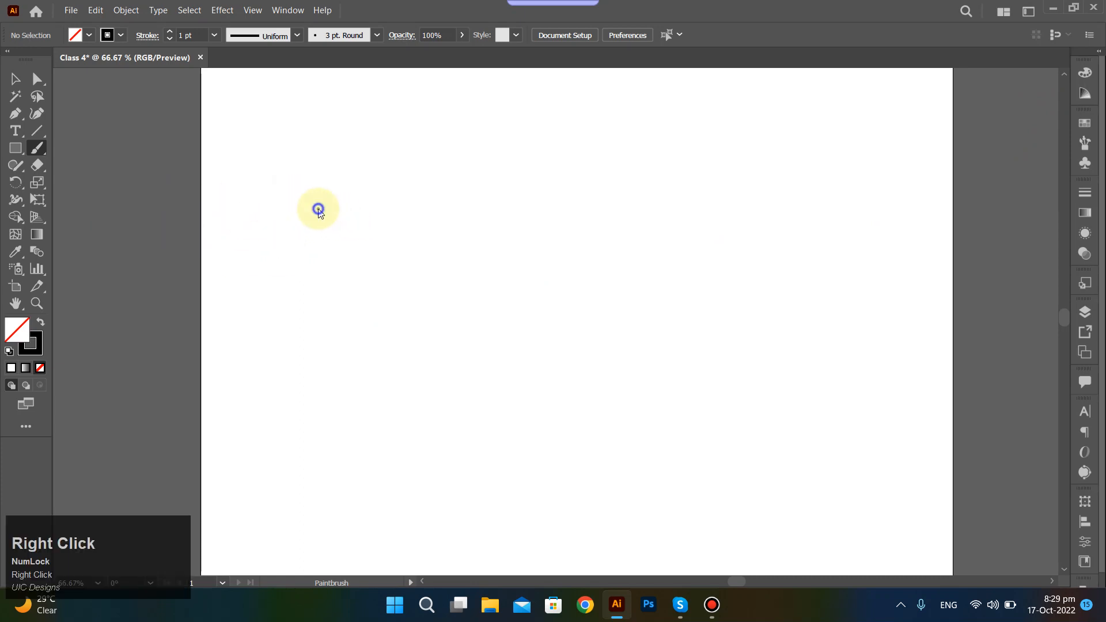
left_click(39, 150)
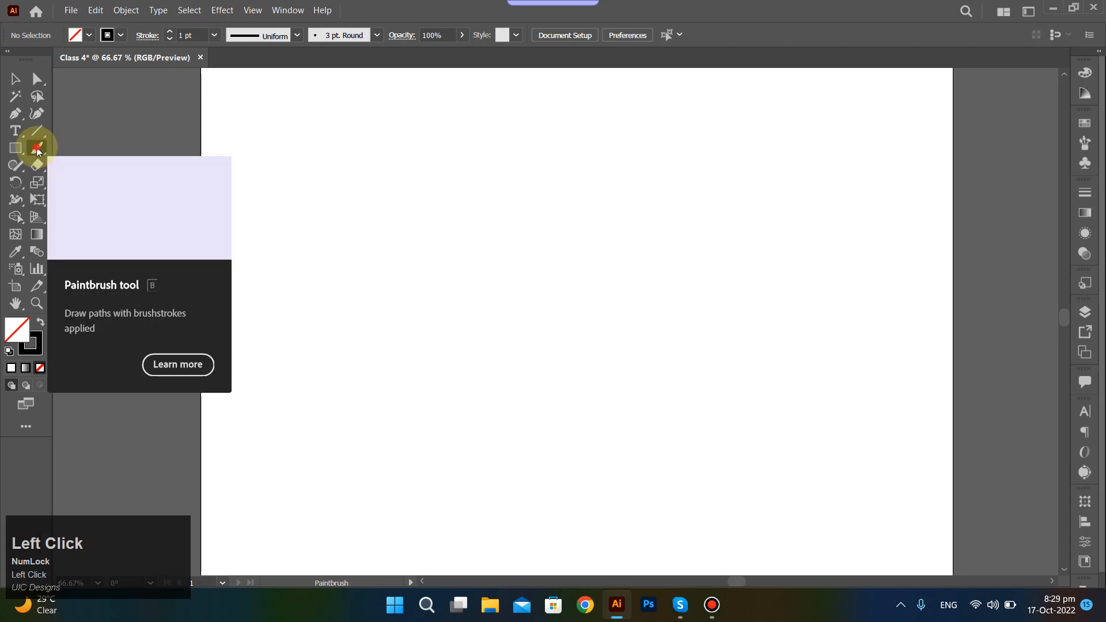
double_click(37, 151)
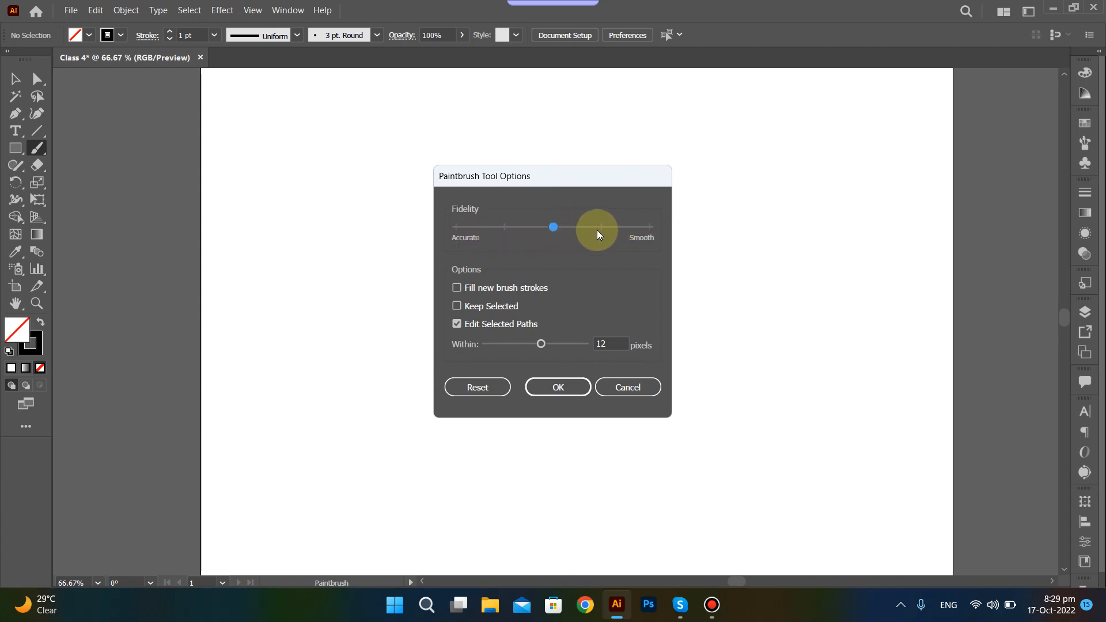
left_click_drag(544, 227, 562, 232)
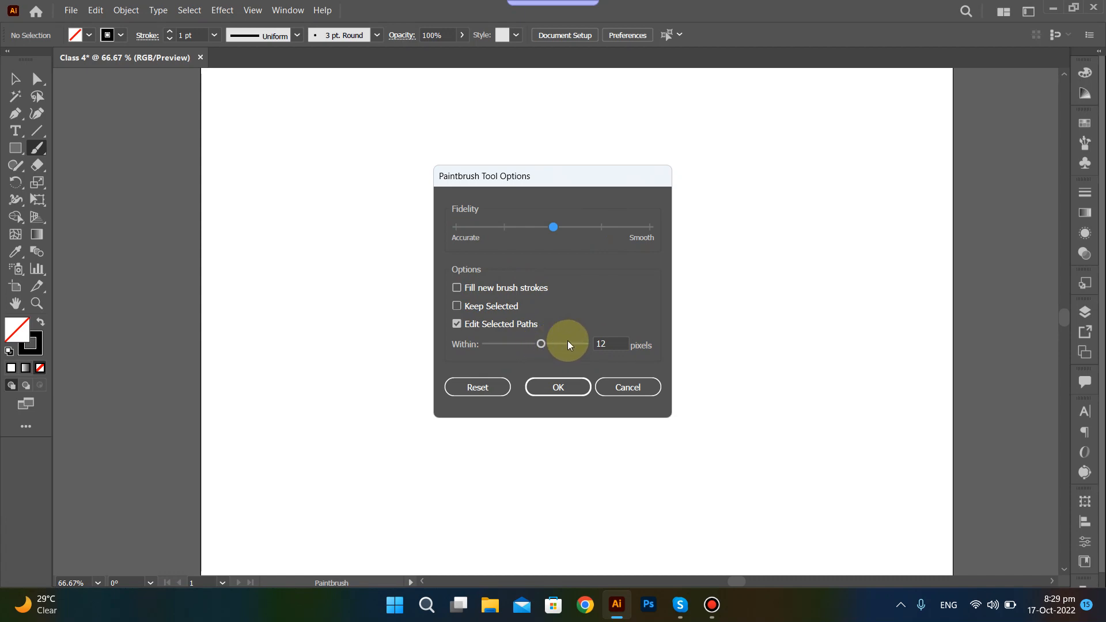
left_click(544, 346)
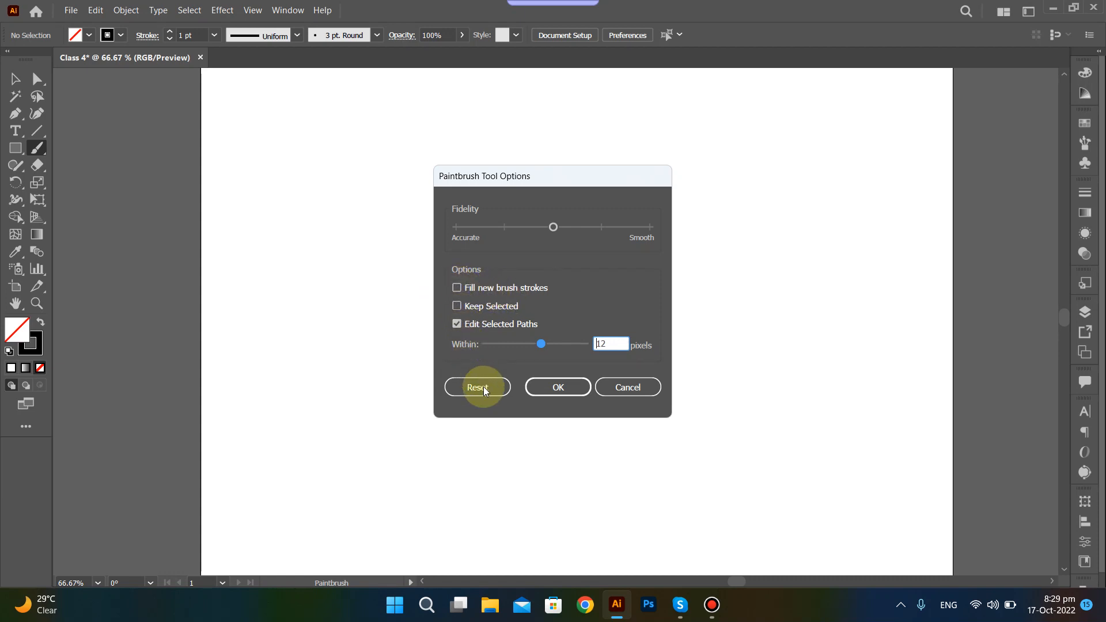
left_click(466, 391)
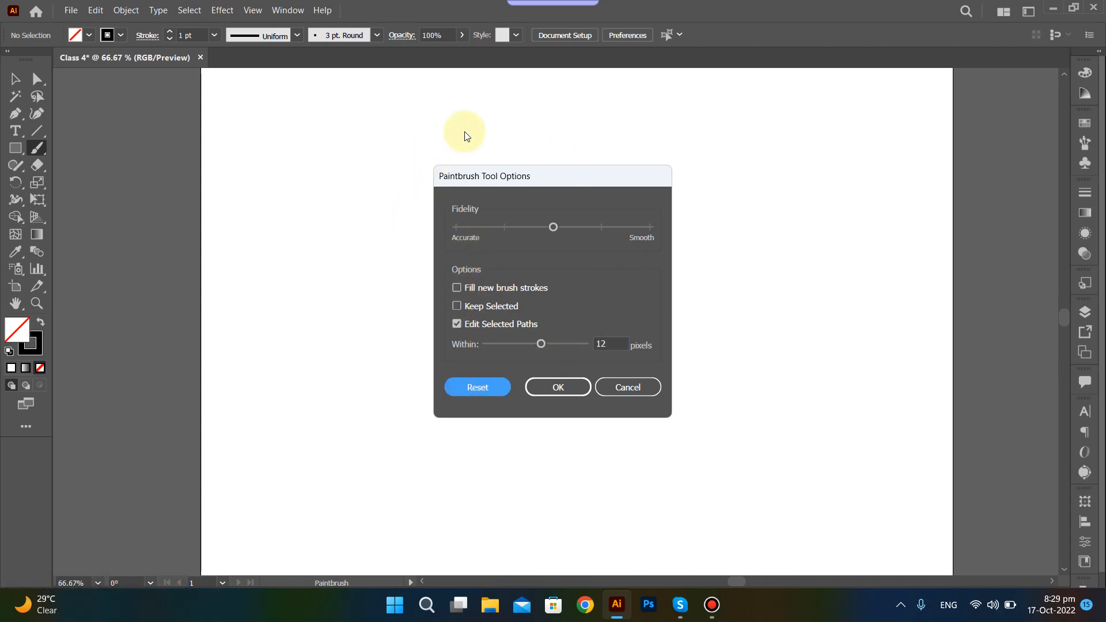
left_click(567, 393)
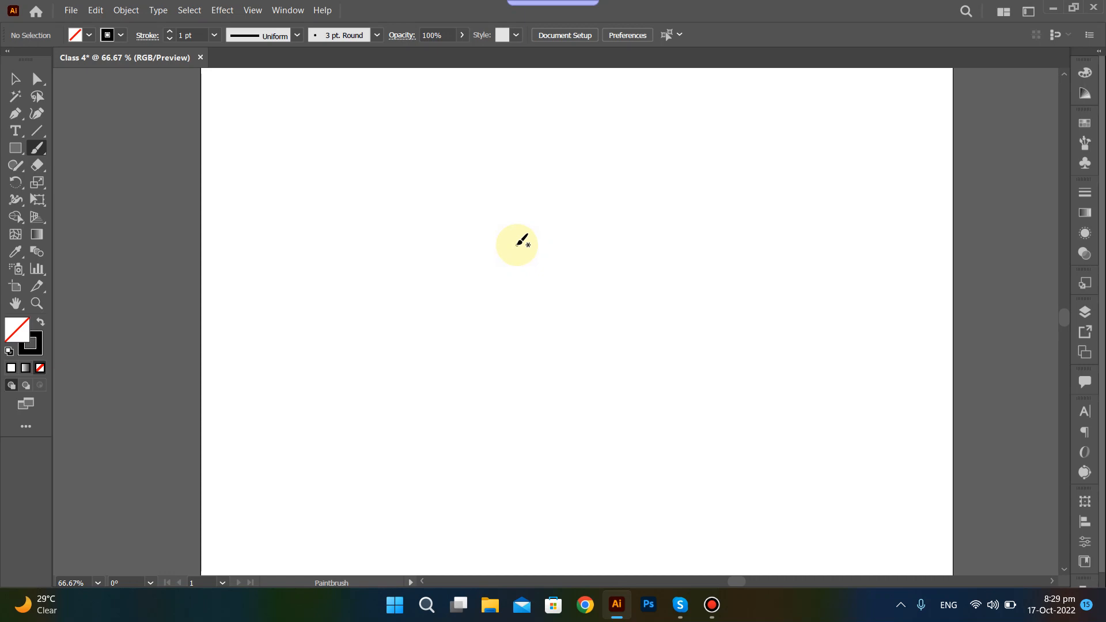
Enlarge and shrink the Paintbrush tip repeatedly, ending with a brush noticeably larger than the original.
key("bracketright")
key("bracketright")
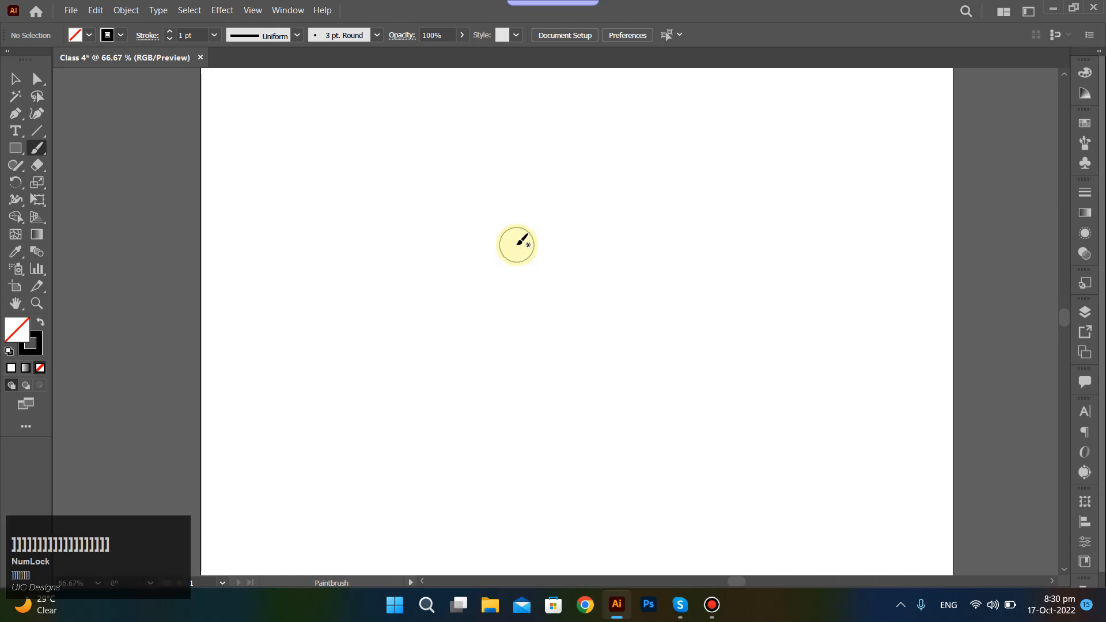
key("bracketleft")
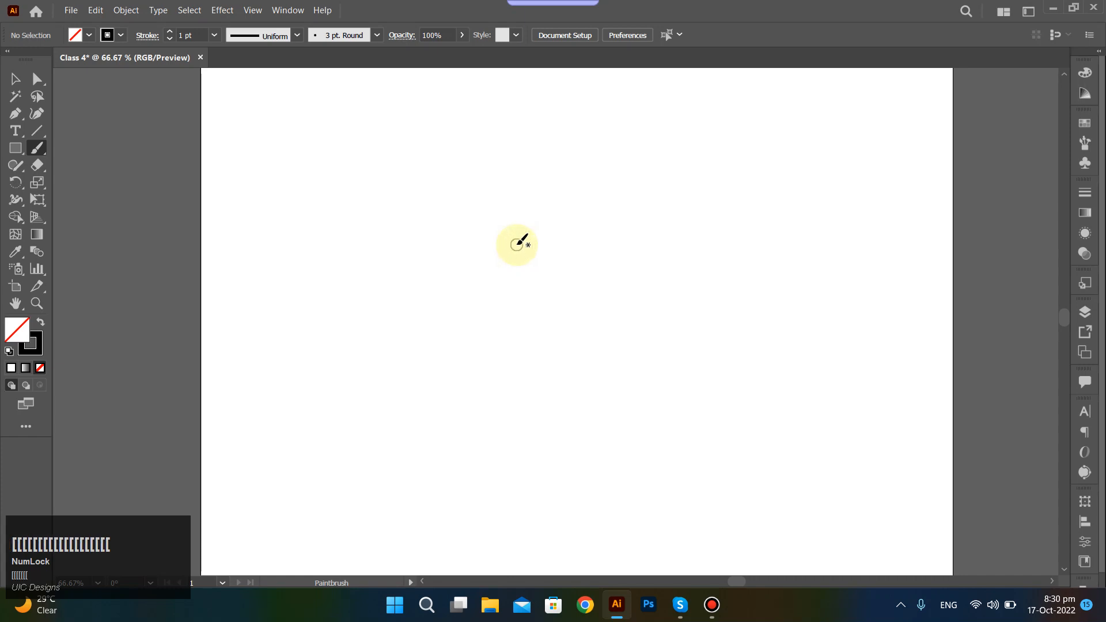
key("bracketright")
key("bracketright")
key("bracketright")
key("bracketright")
key("bracketright")
key("bracketright")
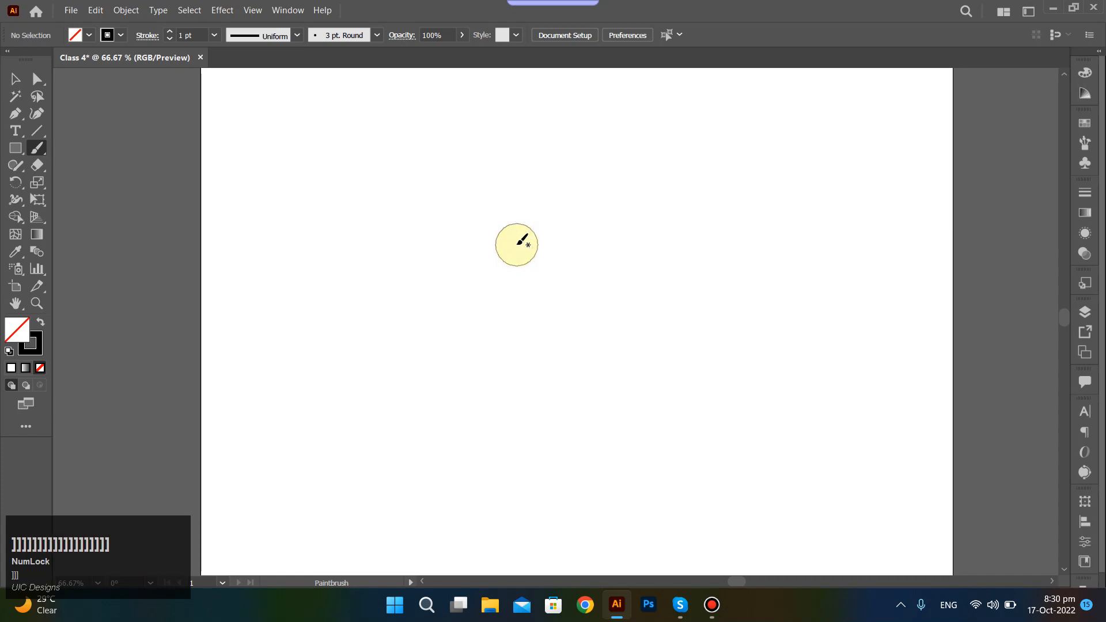
key("bracketleft")
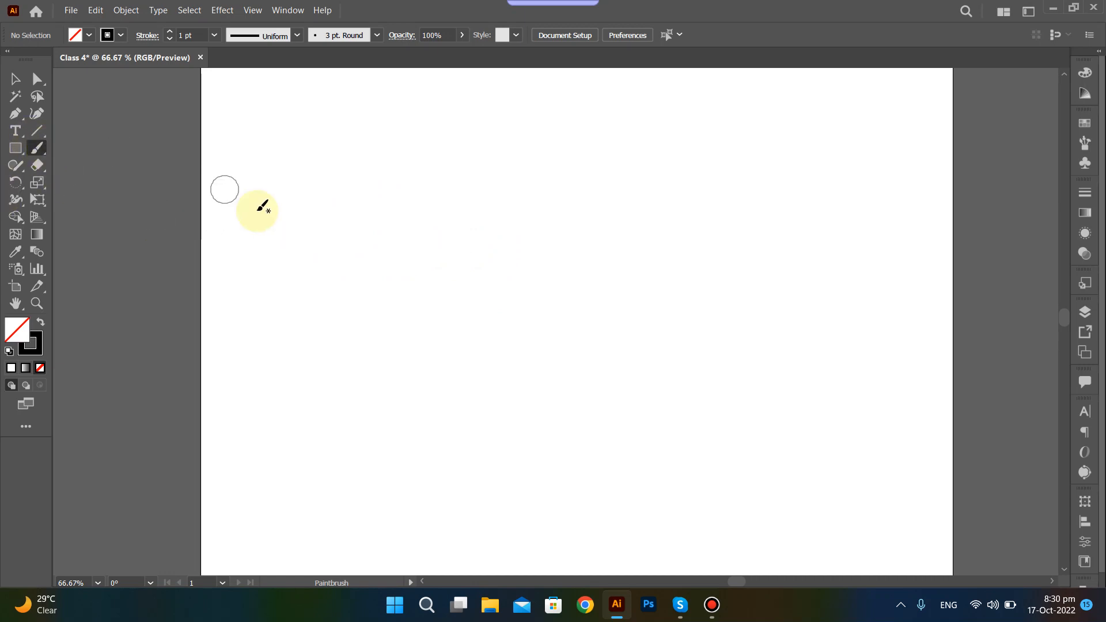
Paint a large looping stroke with the enlarged Paintbrush, select it, and delete it.
mouse_move(279, 310)
left_mouse_down()
mouse_move(591, 200)
mouse_move(754, 287)
mouse_move(643, 400)
mouse_move(431, 334)
left_mouse_up()
left_click(716, 380, "ctrl")
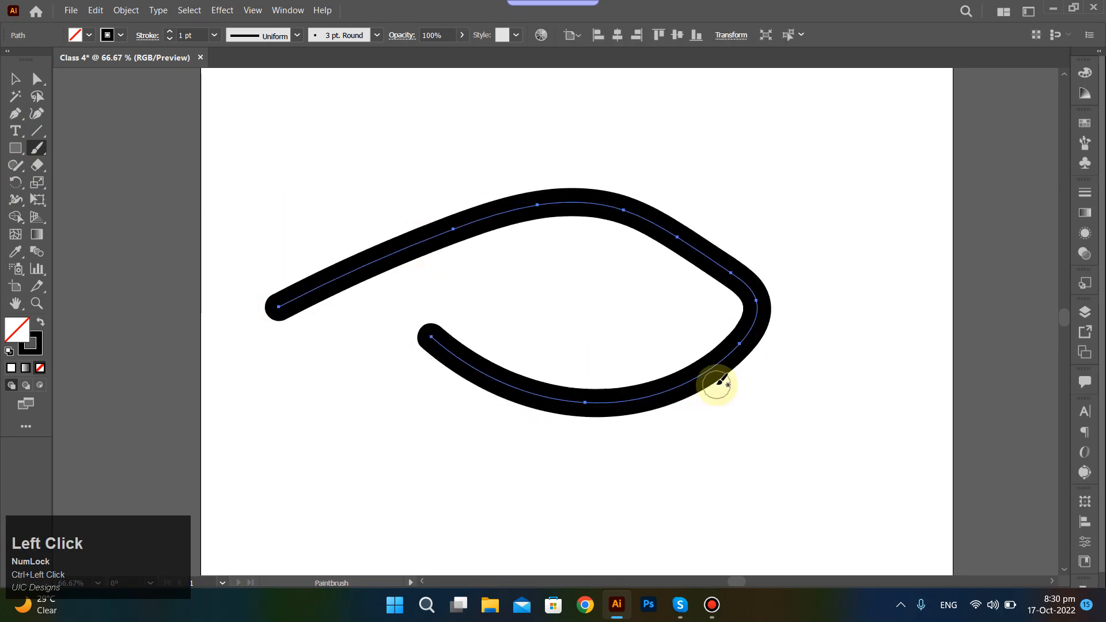
key("Delete")
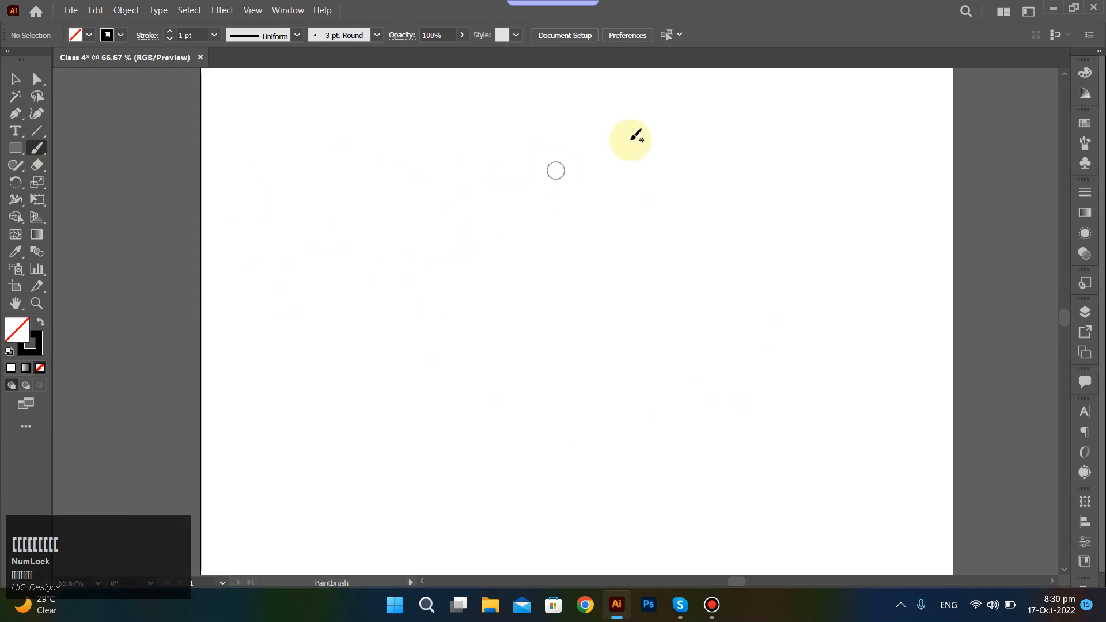
Paint several long wavy strokes across the artboard with a smaller Paintbrush tip, undoing each of them.
mouse_move(749, 117)
left_mouse_down()
mouse_move(390, 383)
mouse_move(340, 360)
left_mouse_up()
mouse_move(334, 168)
left_mouse_down()
mouse_move(525, 279)
mouse_move(845, 233)
left_mouse_up()
key("ctrl+z")
key("ctrl+z")
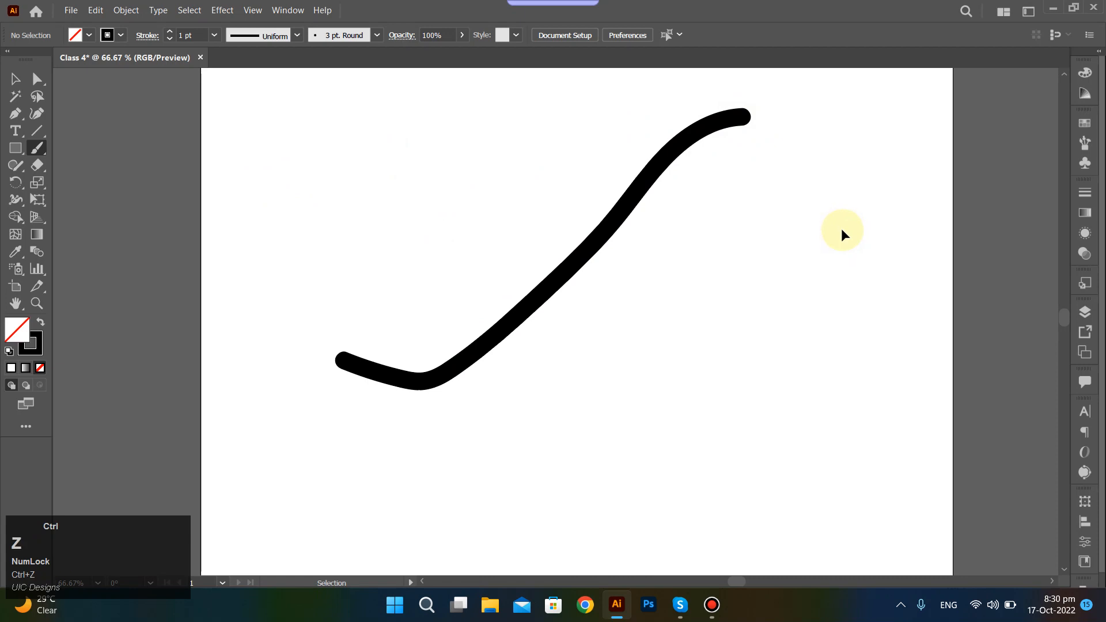
mouse_move(798, 147)
left_mouse_down()
mouse_move(554, 361)
mouse_move(353, 282)
left_mouse_up()
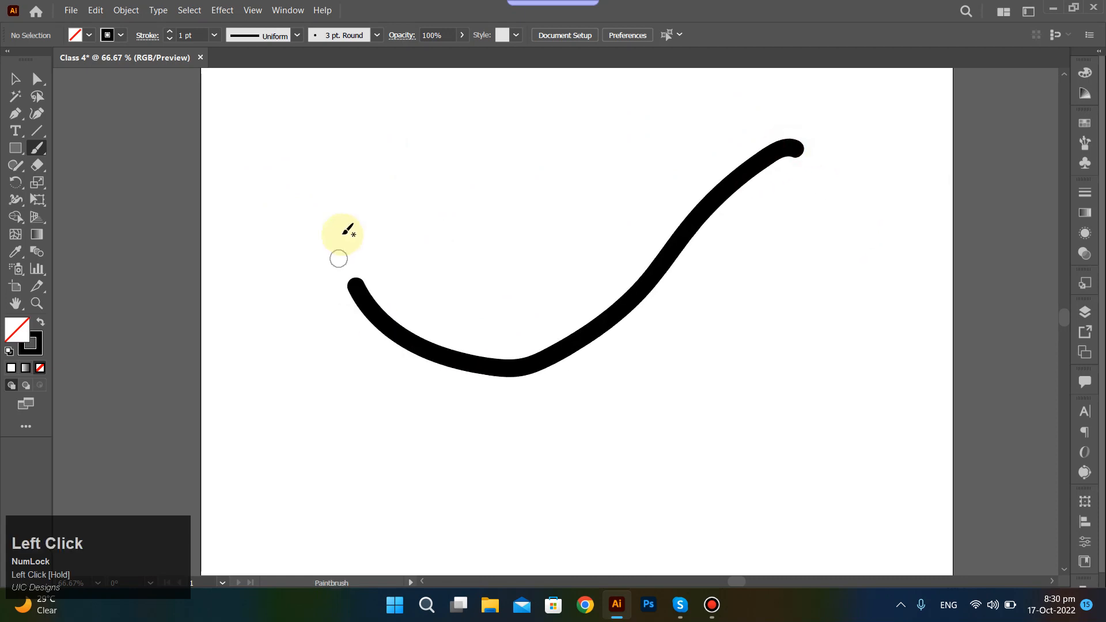
key("ctrl+z")
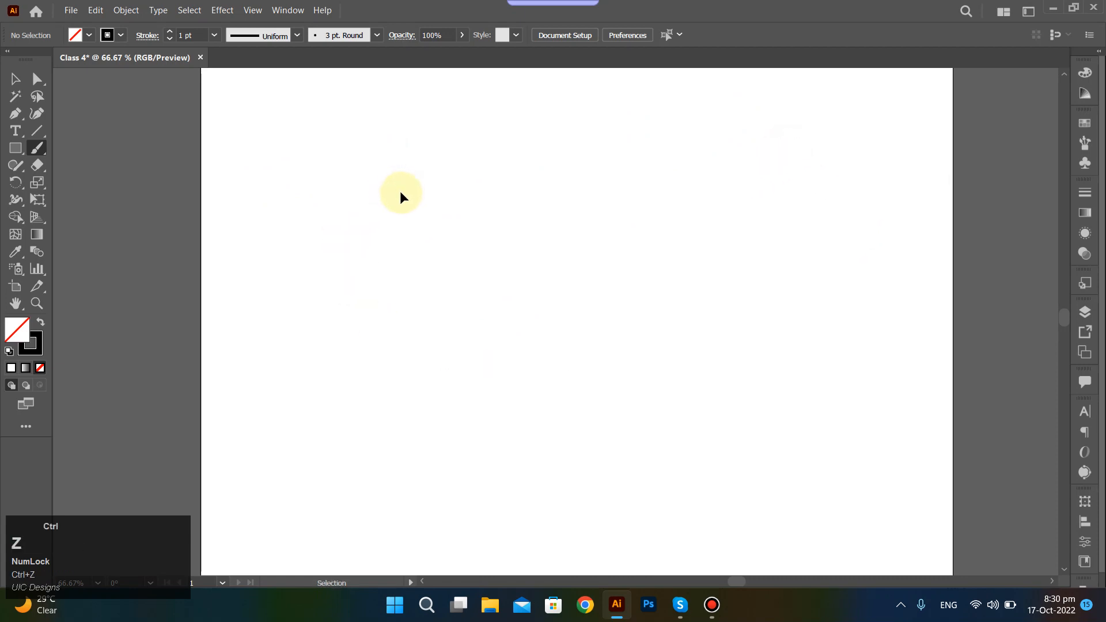
Open the Paintbrush tool's options, try the Fidelity slider while leaving it at its midpoint, and accept the options.
right_click(401, 197)
left_click(40, 149)
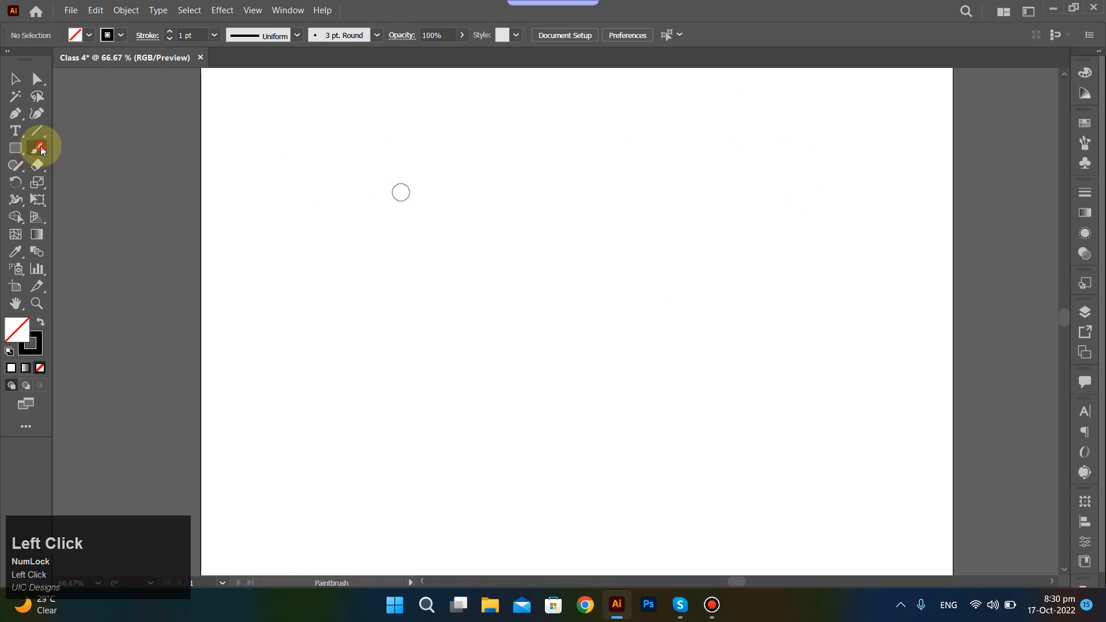
double_click(41, 150)
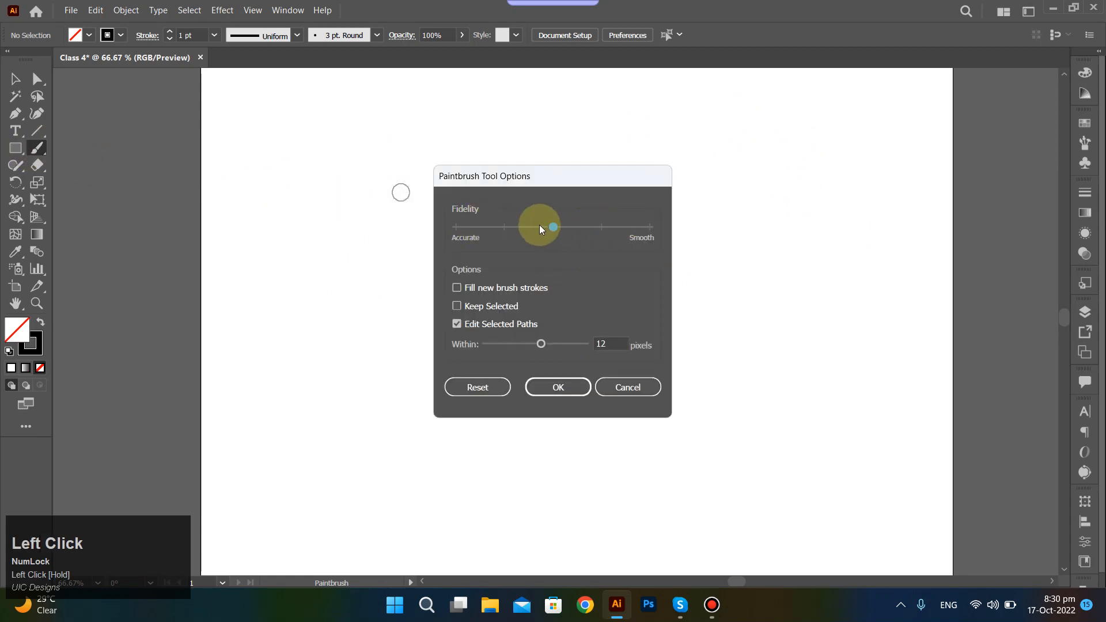
left_click_drag(554, 229, 578, 229)
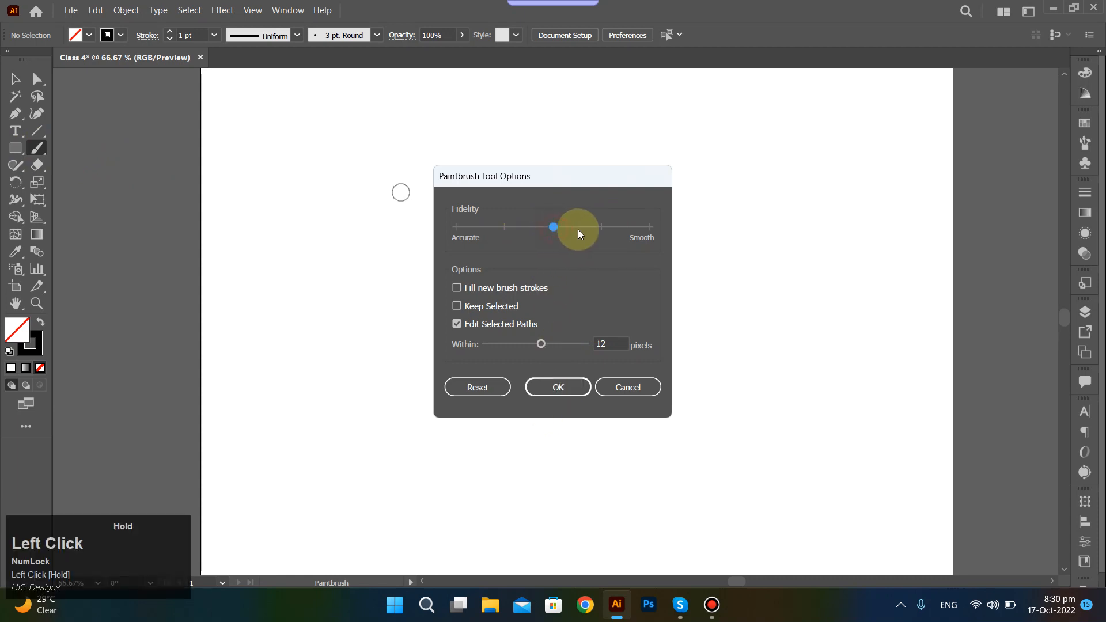
left_click(576, 390)
Test the Paintbrush's smoothing with a series of zigzag, arched and hooked strokes, undoing each one.
mouse_move(433, 370)
left_mouse_down()
mouse_move(466, 253)
mouse_move(760, 186)
mouse_move(784, 156)
left_mouse_up()
key("ctrl+z")
mouse_move(367, 370)
left_mouse_down()
mouse_move(505, 365)
mouse_move(578, 264)
left_mouse_up()
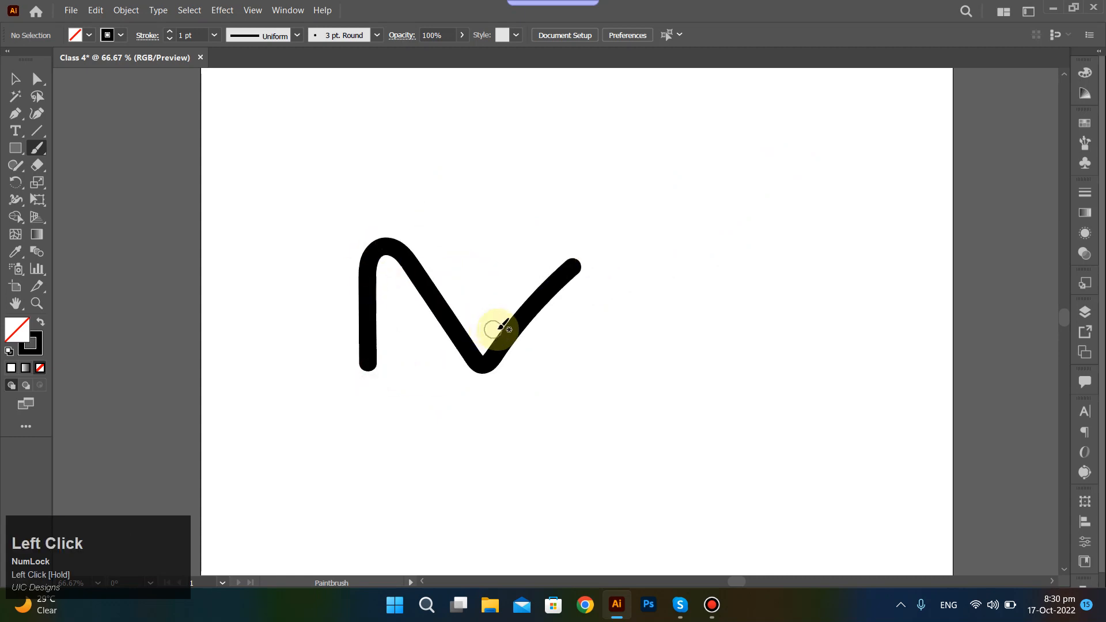
key("ctrl+z")
left_click_drag(331, 324, 369, 195)
mouse_move(459, 174)
left_mouse_down()
mouse_move(753, 234)
mouse_move(876, 134)
left_mouse_up()
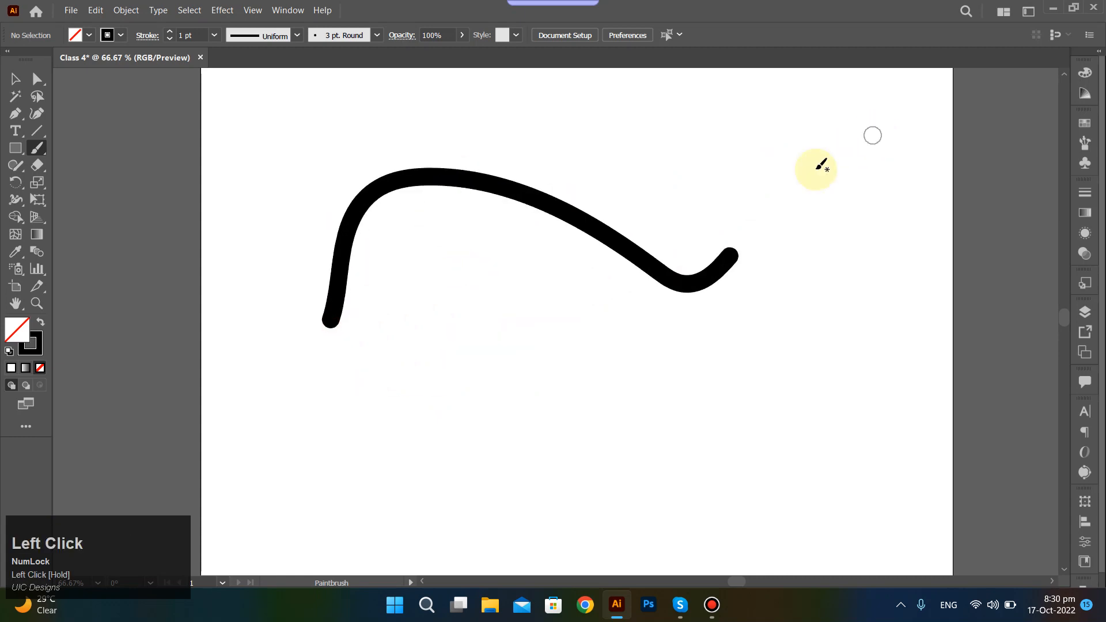
key("ctrl+z")
mouse_move(326, 396)
left_mouse_down()
mouse_move(415, 267)
mouse_move(715, 268)
mouse_move(795, 201)
mouse_move(757, 245)
mouse_move(809, 222)
left_mouse_up()
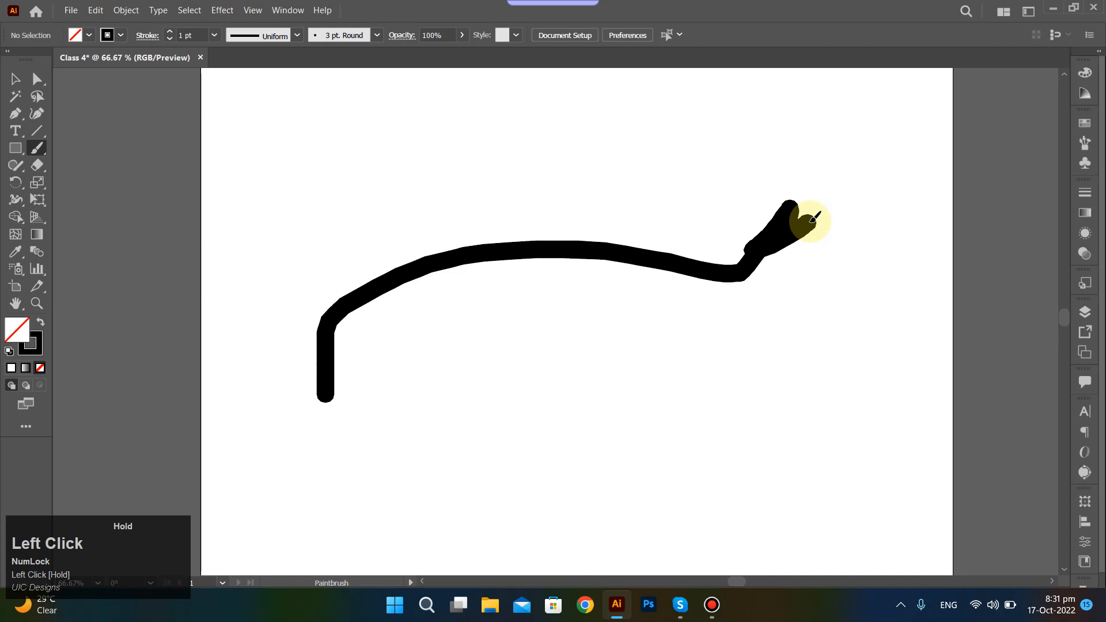
left_click_drag(814, 219, 811, 221)
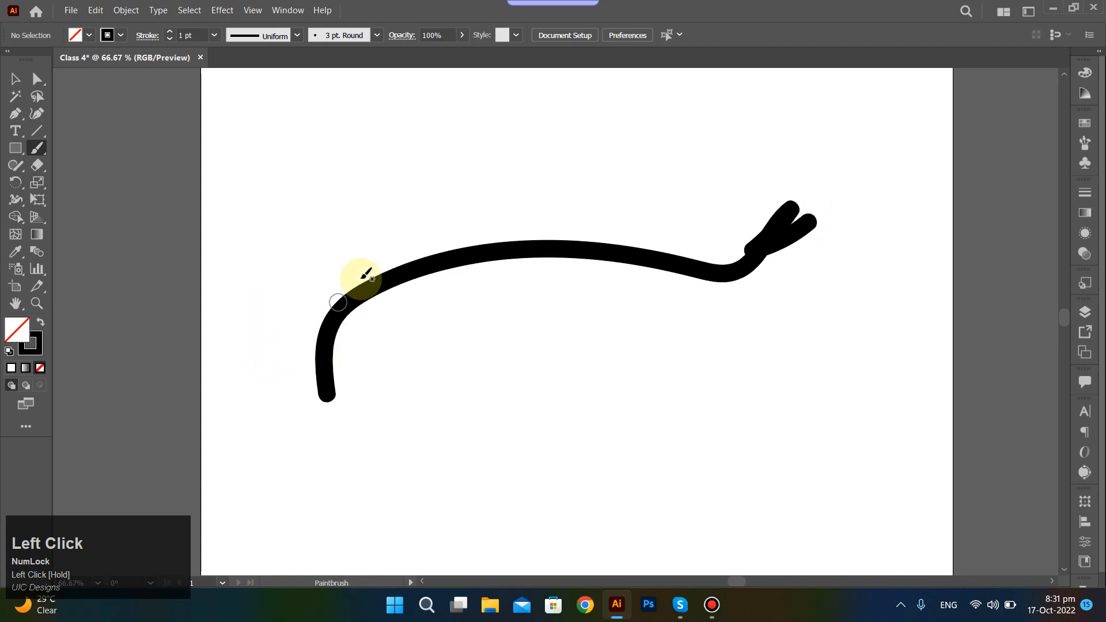
key("ctrl+z")
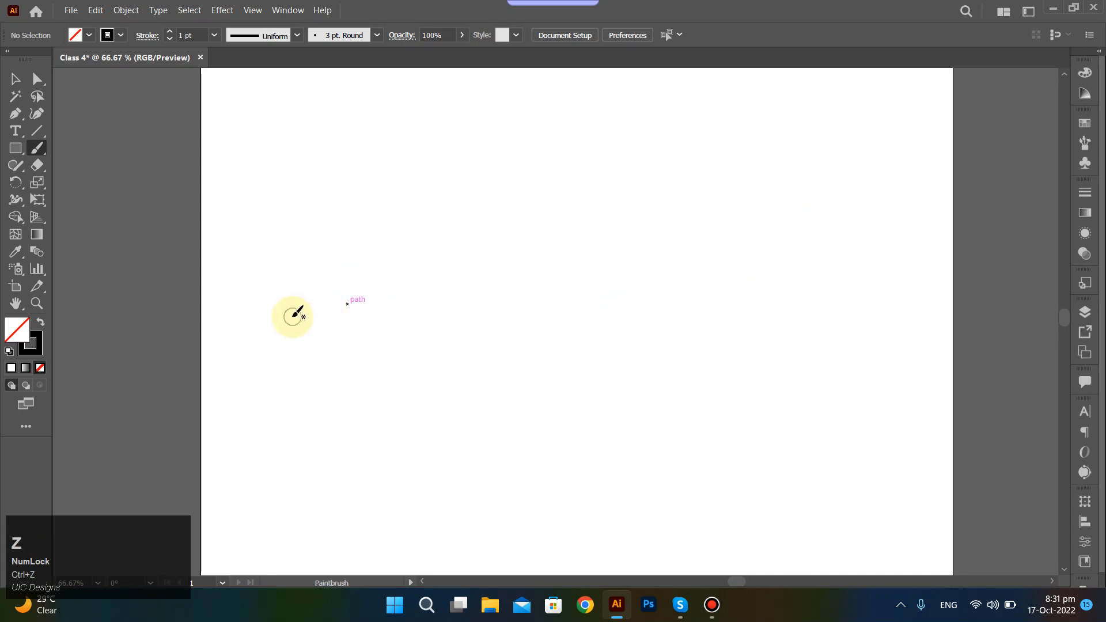
mouse_move(295, 315)
left_mouse_down()
mouse_move(311, 272)
mouse_move(566, 250)
mouse_move(758, 198)
mouse_move(814, 125)
mouse_move(756, 141)
left_mouse_up()
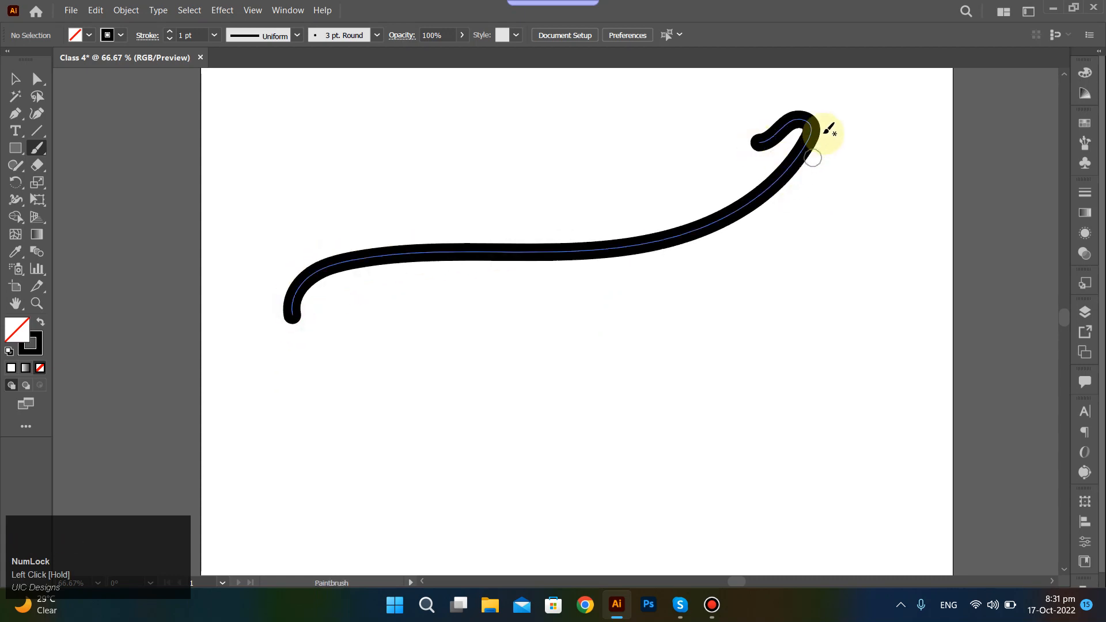
key("ctrl+z")
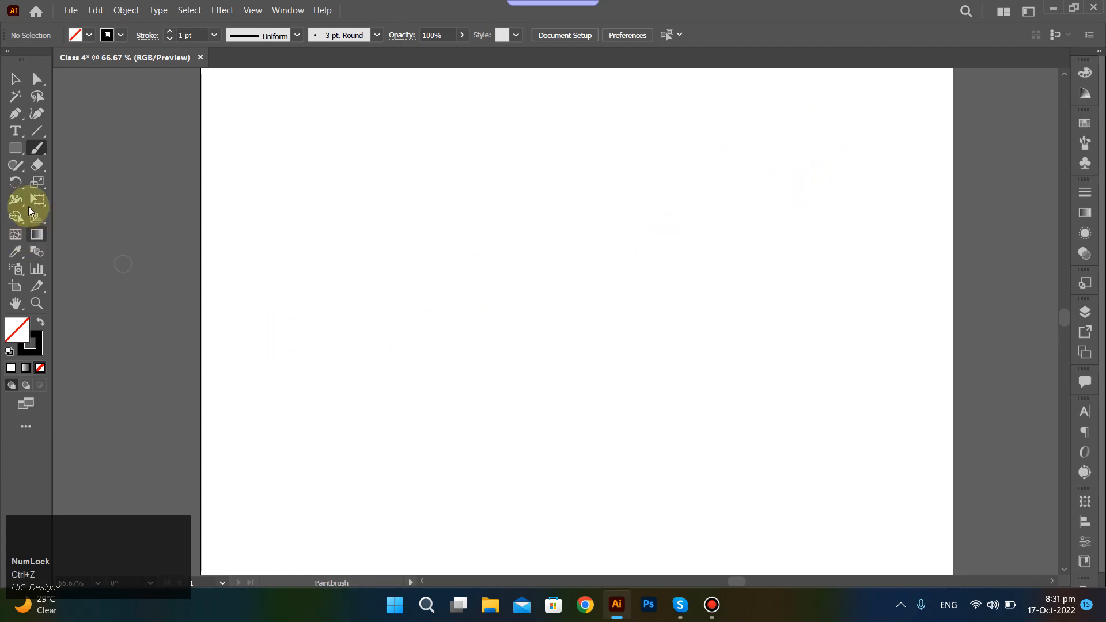
Switch to the Blob Brush Tool and paint a solid black blob in the upper part of the artboard.
mouse_move(38, 152)
left_mouse_down()
mouse_move(84, 152)
mouse_move(92, 169)
mouse_move(36, 152)
left_mouse_up()
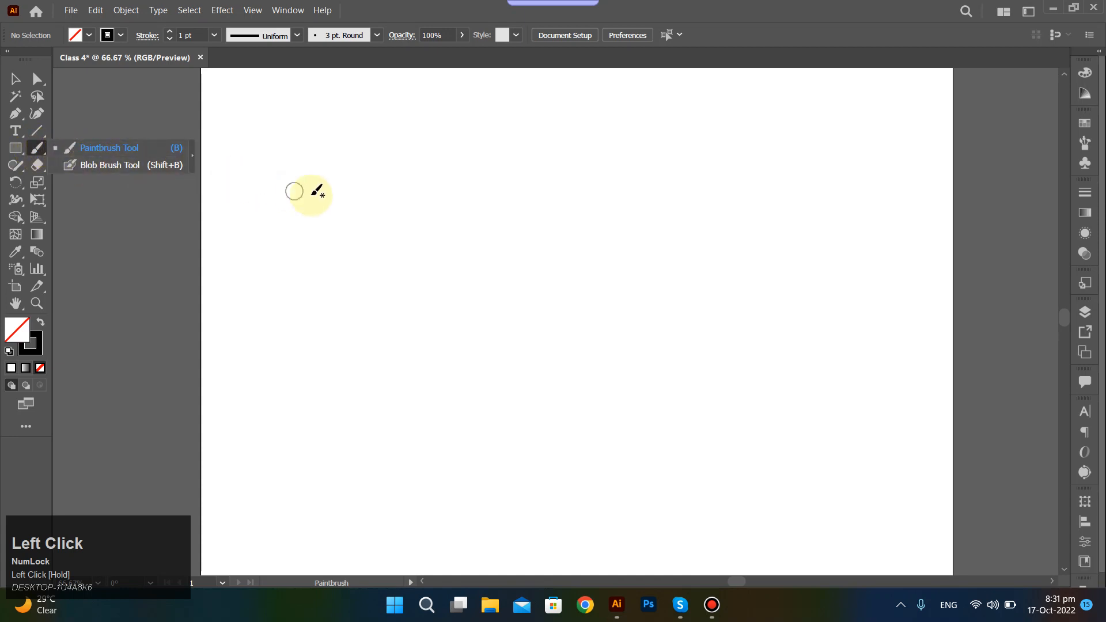
left_click(144, 164)
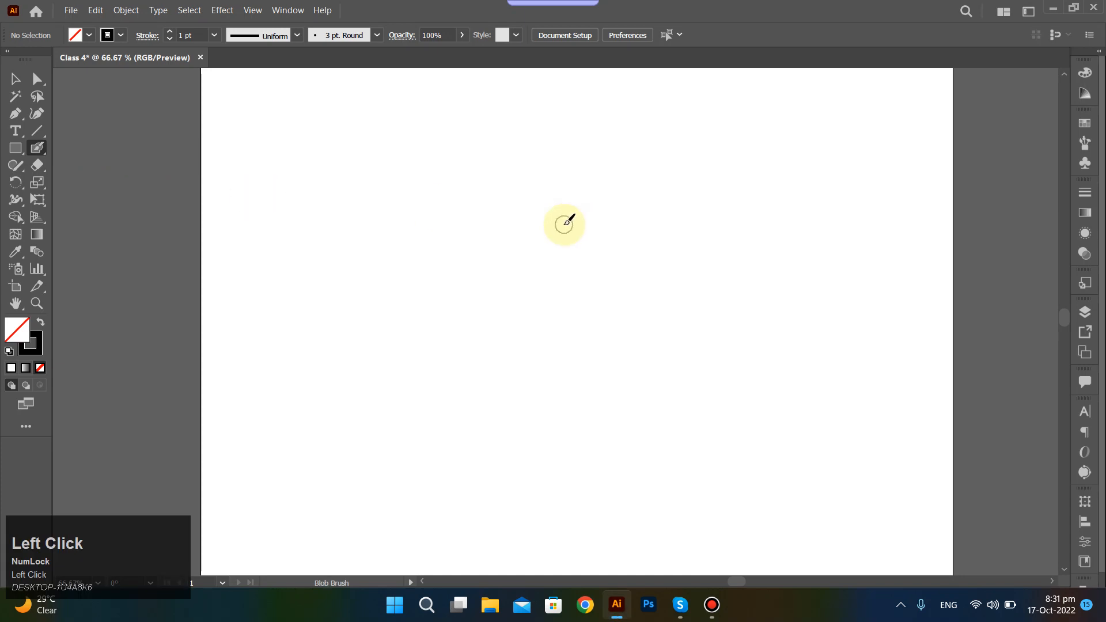
key("ctrl+Tab")
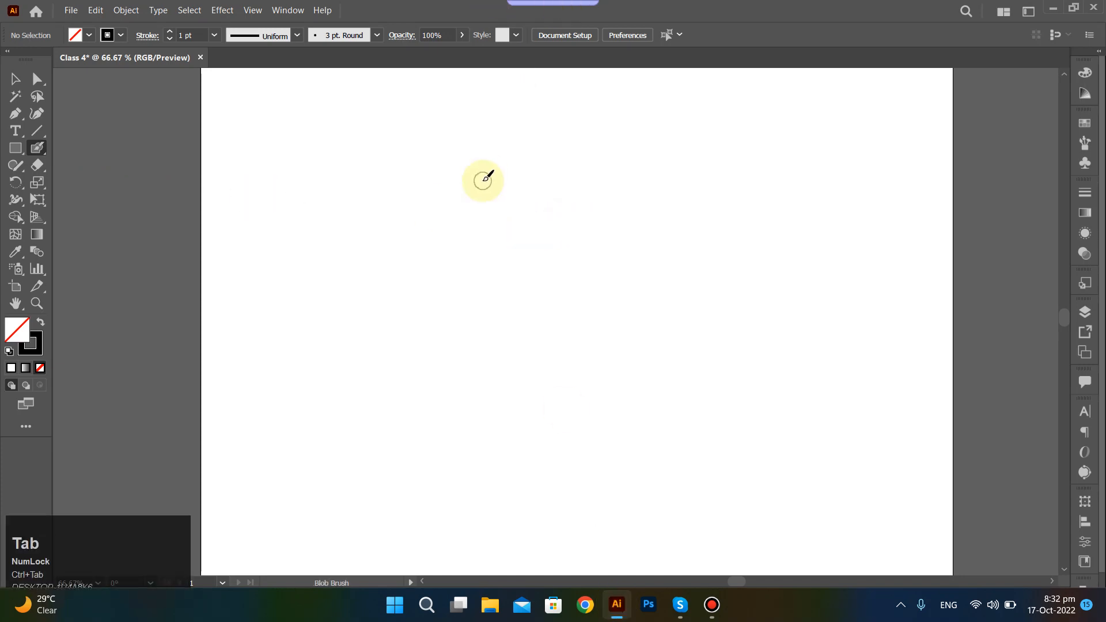
left_click(901, 604)
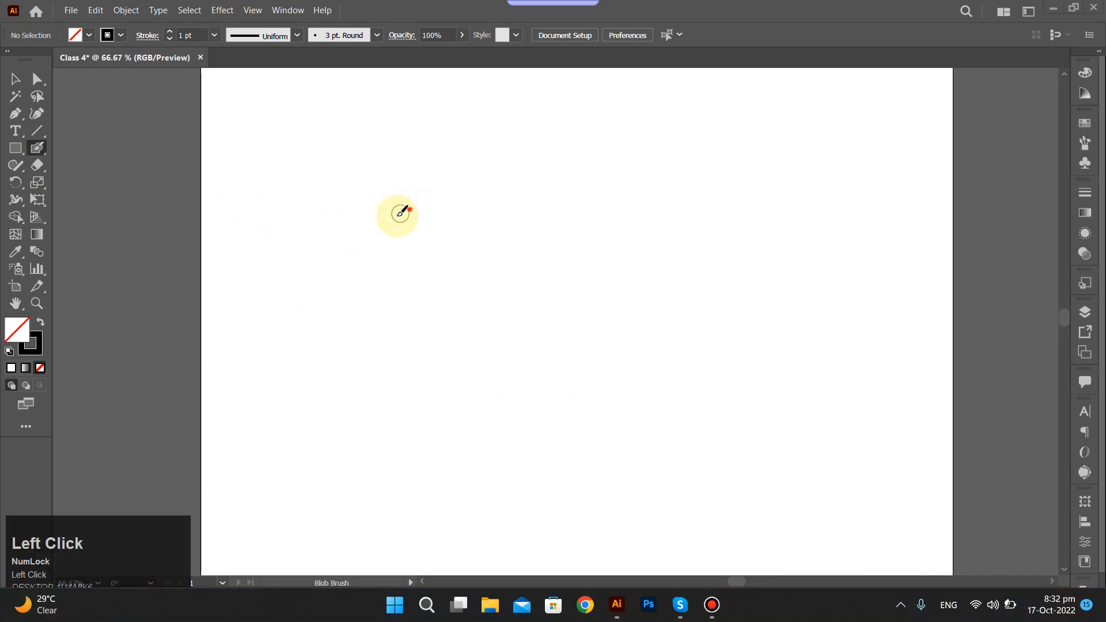
mouse_move(399, 213)
left_mouse_down()
mouse_move(450, 231)
mouse_move(429, 245)
mouse_move(422, 218)
mouse_move(404, 288)
mouse_move(435, 240)
mouse_move(410, 271)
mouse_move(412, 254)
mouse_move(416, 280)
mouse_move(407, 275)
mouse_move(460, 268)
mouse_move(435, 274)
mouse_move(472, 245)
mouse_move(447, 234)
mouse_move(470, 236)
left_mouse_up()
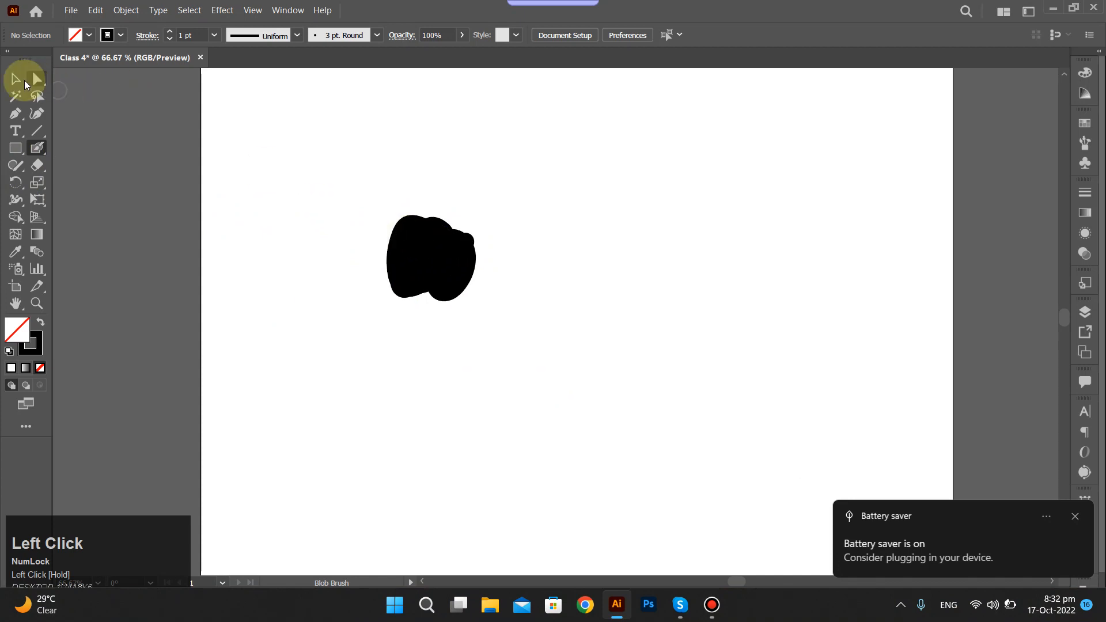
Select the black blob as an object and move it slightly upward.
left_click(16, 79)
left_click(415, 251)
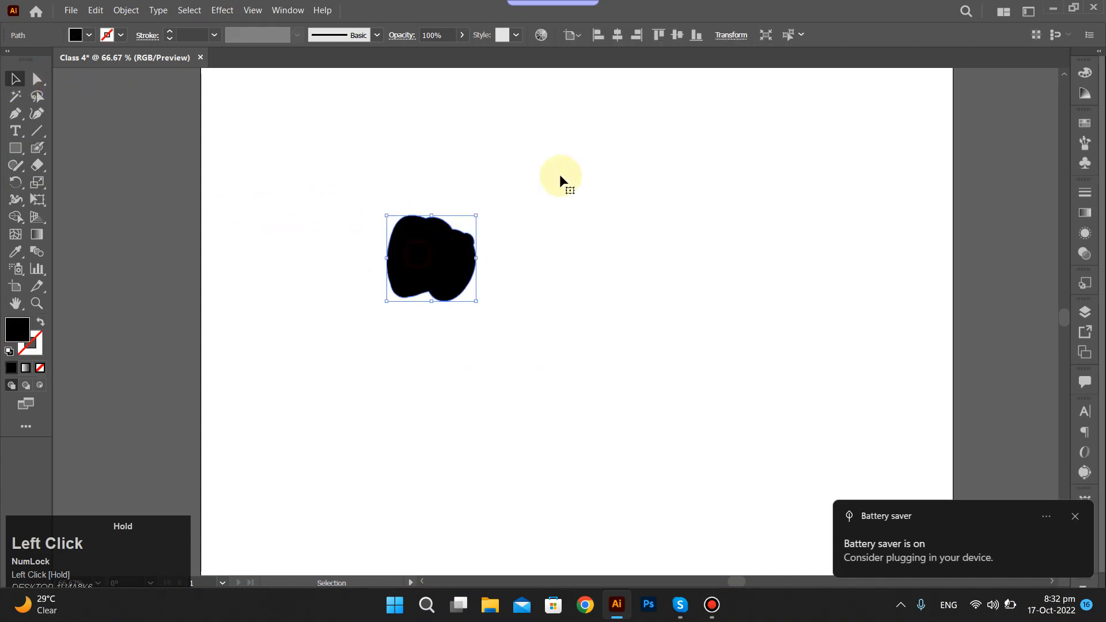
mouse_move(430, 214)
left_mouse_down()
mouse_move(489, 231)
mouse_move(444, 230)
left_mouse_up()
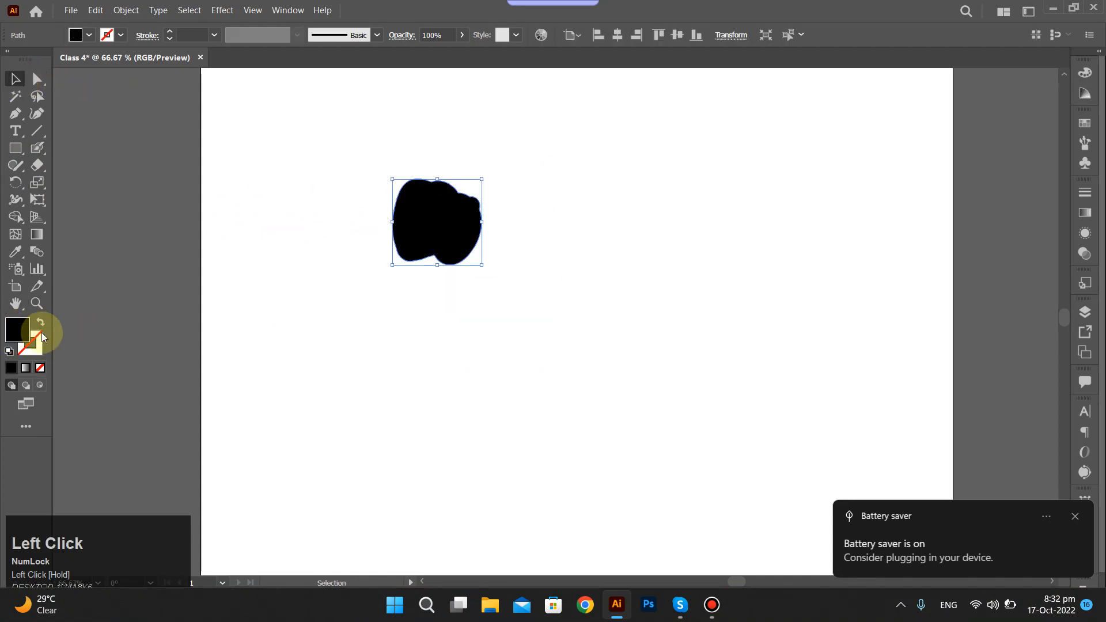
Change the blob's fill to red E80000 and move it, and undo both changes.
left_click(19, 333)
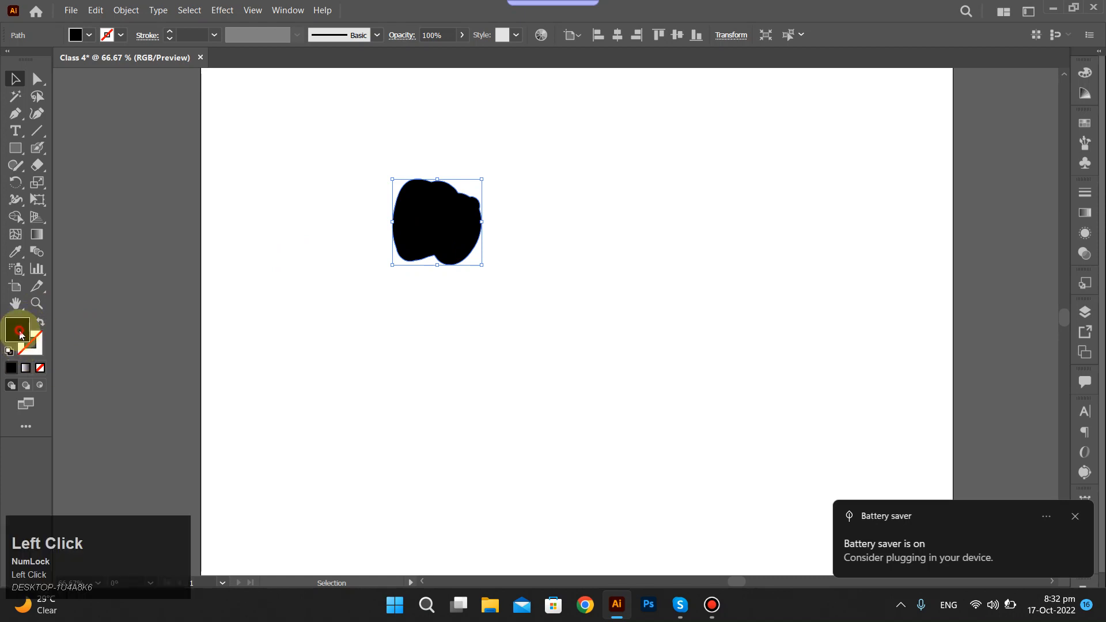
left_click(380, 169)
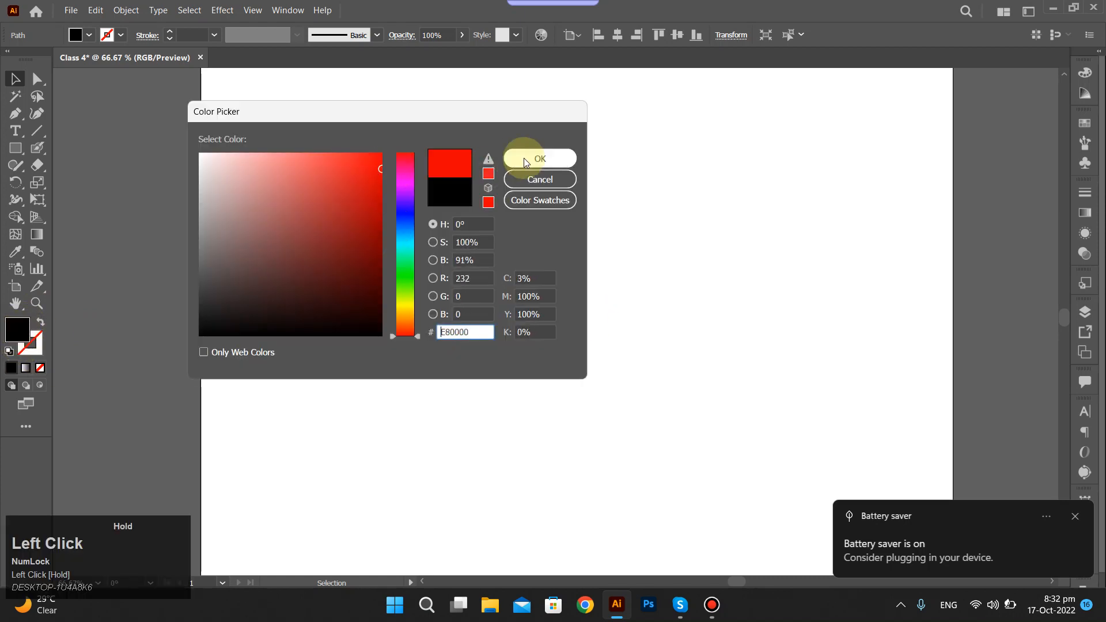
left_click(523, 158)
left_click_drag(451, 216, 476, 252)
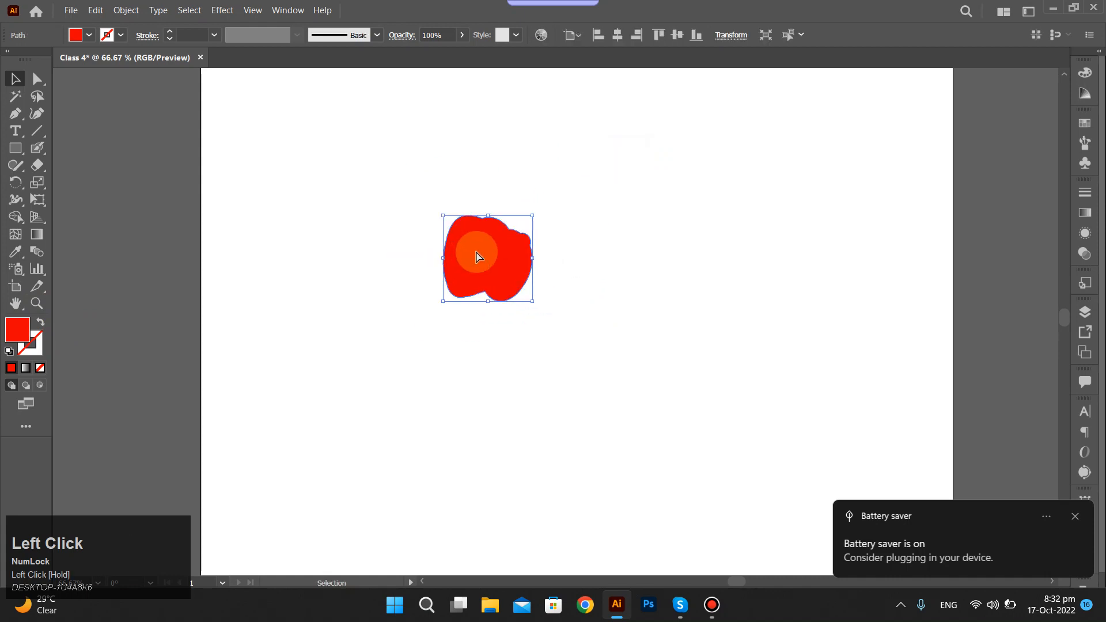
key("ctrl+z")
key("ctrl+z")
key("ctrl+z")
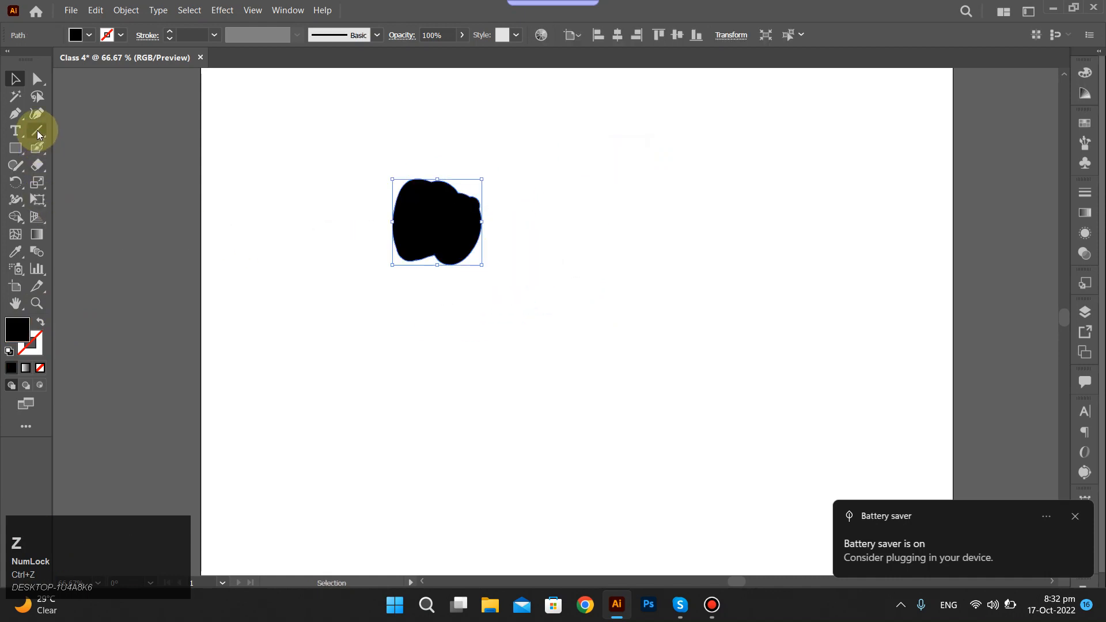
Switch back to the Paintbrush Tool and paint a long thin S-shaped stroke beside the blob.
left_click(37, 149)
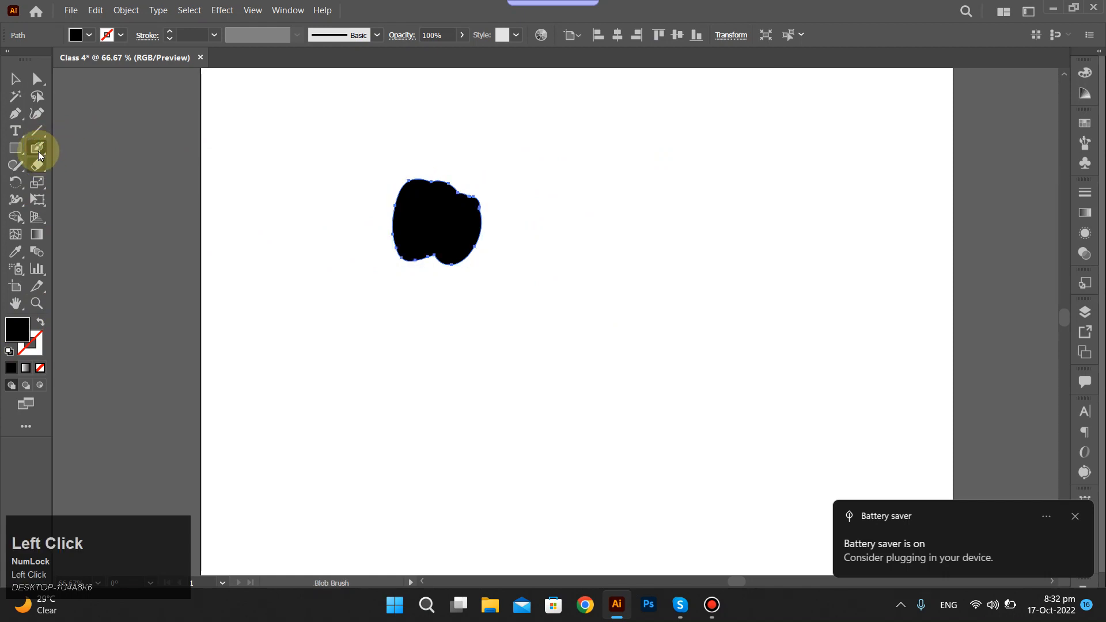
left_click_drag(38, 151, 92, 146)
mouse_move(263, 262)
left_mouse_down()
mouse_move(256, 183)
mouse_move(656, 133)
mouse_move(616, 316)
mouse_move(355, 523)
left_mouse_up()
key("ctrl+z")
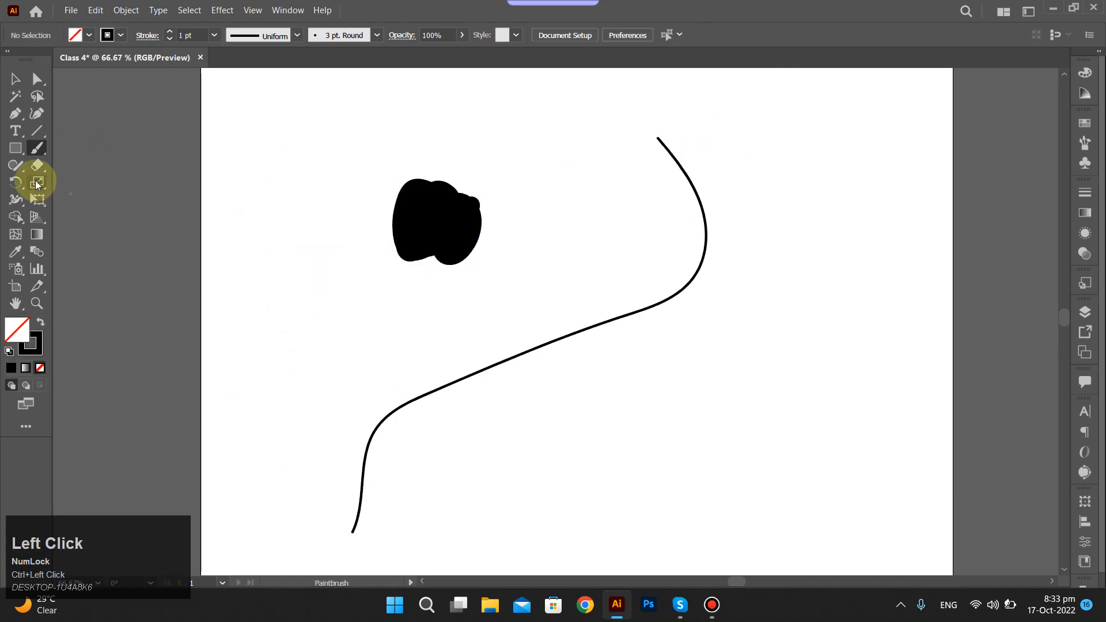
Switch to the Blob Brush Tool, undo a tiny test mark, enlarge the tip, and paint a second solid blob beside the first.
left_click(38, 152)
left_click(100, 163)
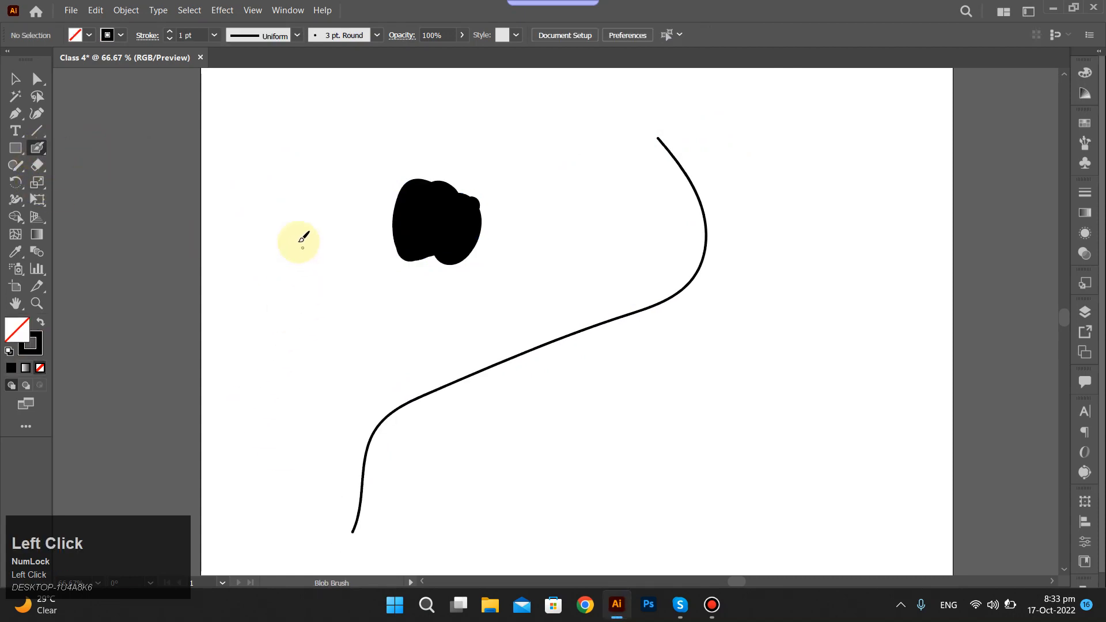
mouse_move(299, 221)
left_mouse_down()
mouse_move(291, 253)
mouse_move(300, 248)
left_mouse_up()
key("ctrl+z")
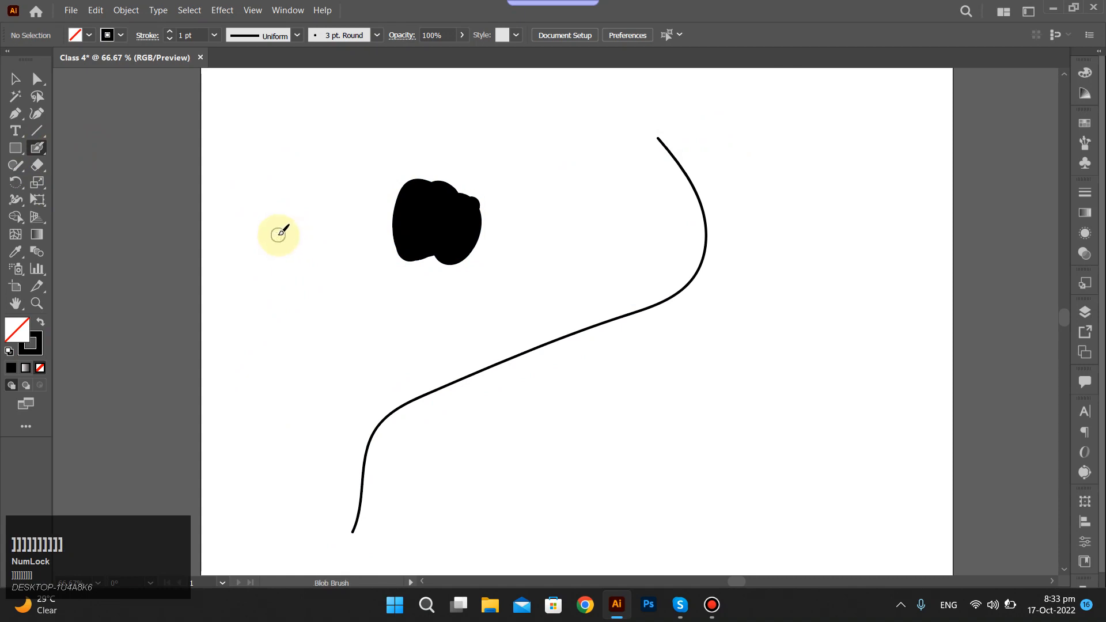
mouse_move(278, 232)
left_mouse_down()
mouse_move(319, 232)
mouse_move(273, 213)
mouse_move(343, 214)
mouse_move(294, 209)
mouse_move(333, 237)
mouse_move(313, 202)
mouse_move(326, 234)
mouse_move(320, 182)
mouse_move(291, 223)
mouse_move(335, 222)
mouse_move(315, 172)
mouse_move(295, 202)
mouse_move(324, 224)
left_mouse_up()
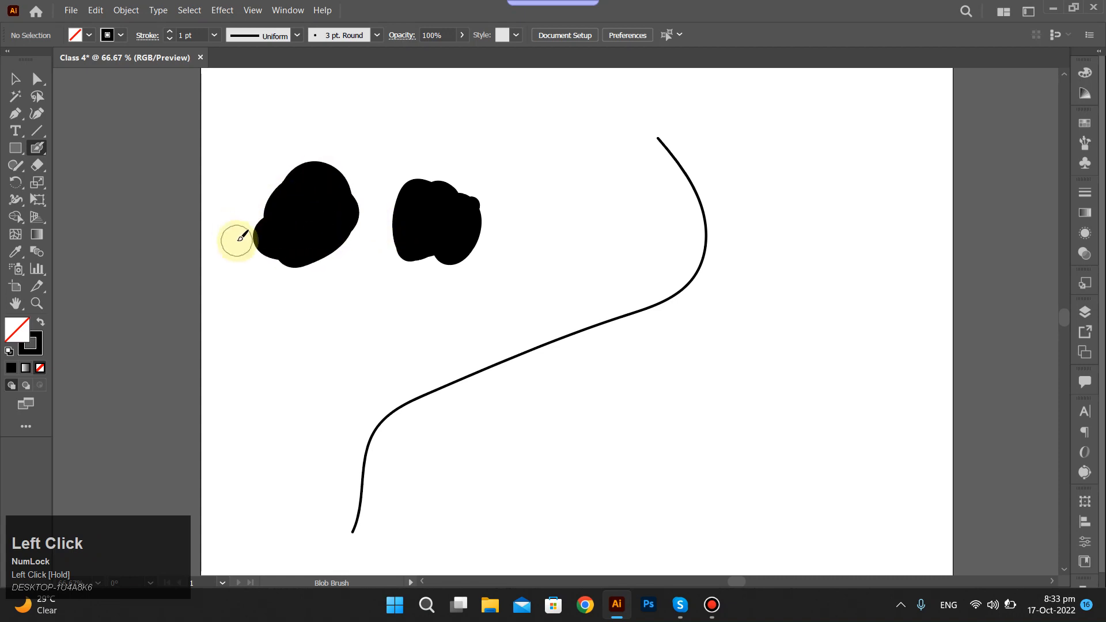
Select the second blob and move it slightly down and away from the first.
key("v")
left_click(309, 233)
left_click_drag(303, 216, 285, 236)
Select both blobs and the thin stroke together and delete them to clear the artboard.
left_click_drag(250, 163, 451, 346)
left_click_drag(319, 159, 697, 498)
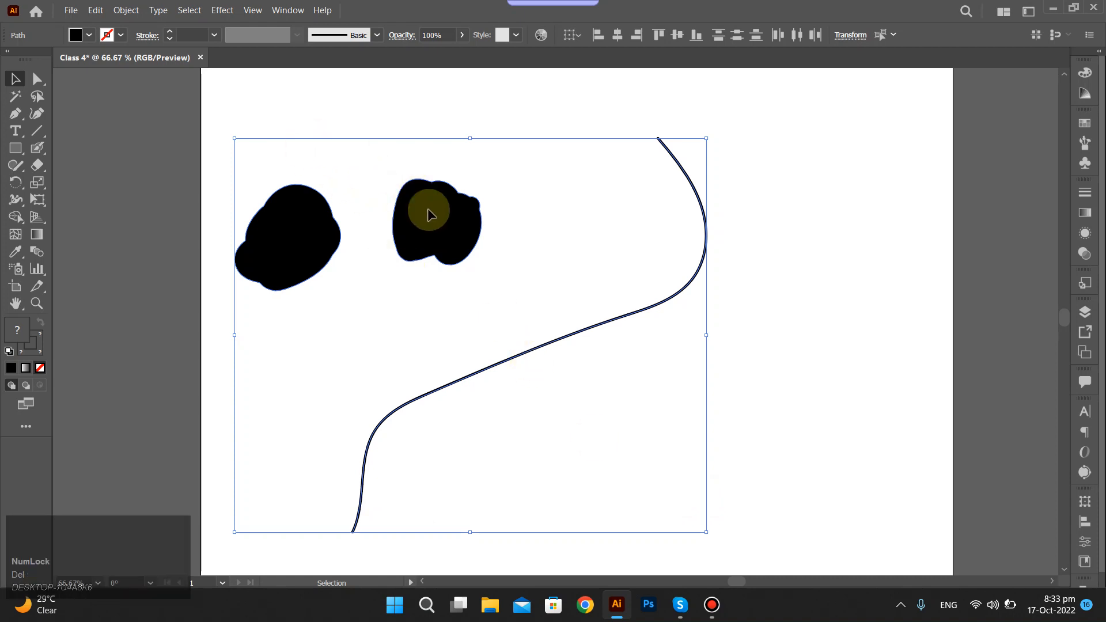
key("Delete")
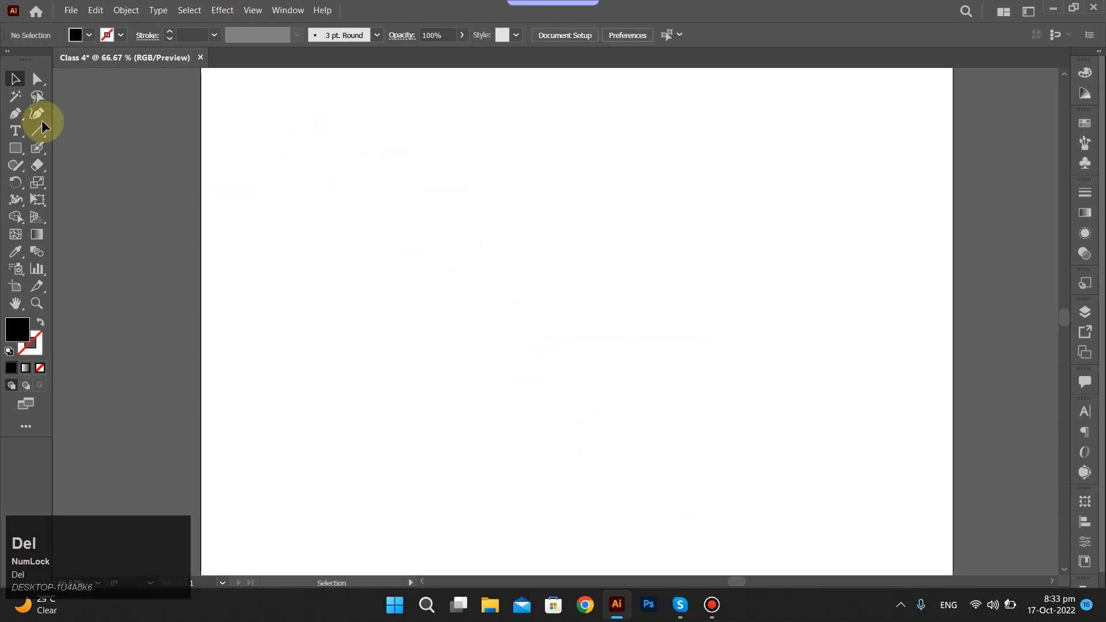
Draw a long, flowing S-shaped path across the artboard with the Pencil Tool.
left_click(20, 164)
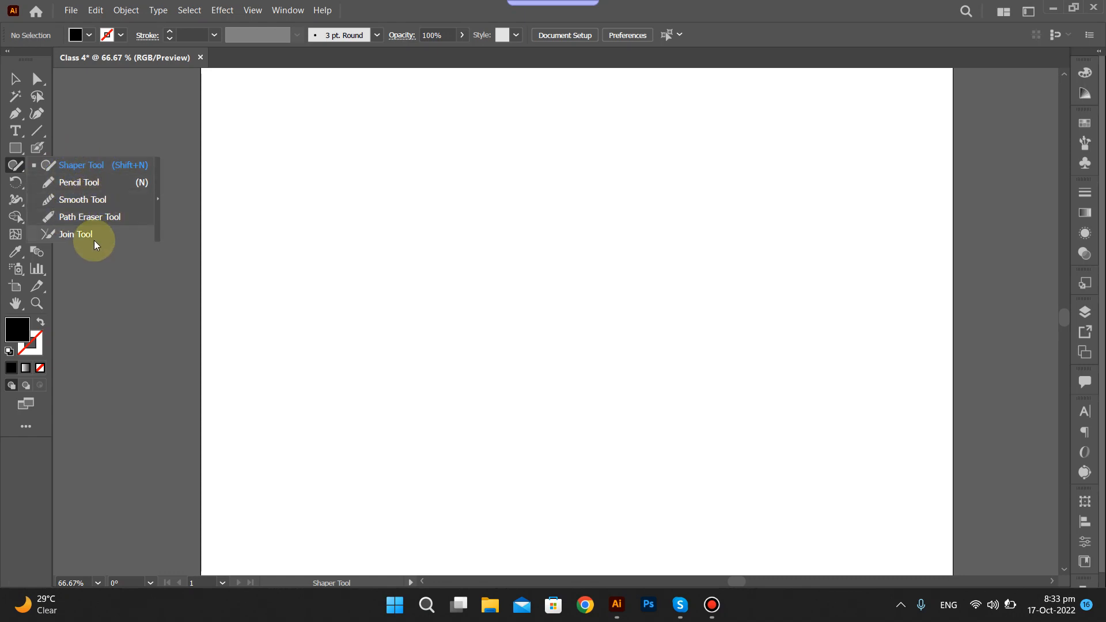
left_click(116, 190)
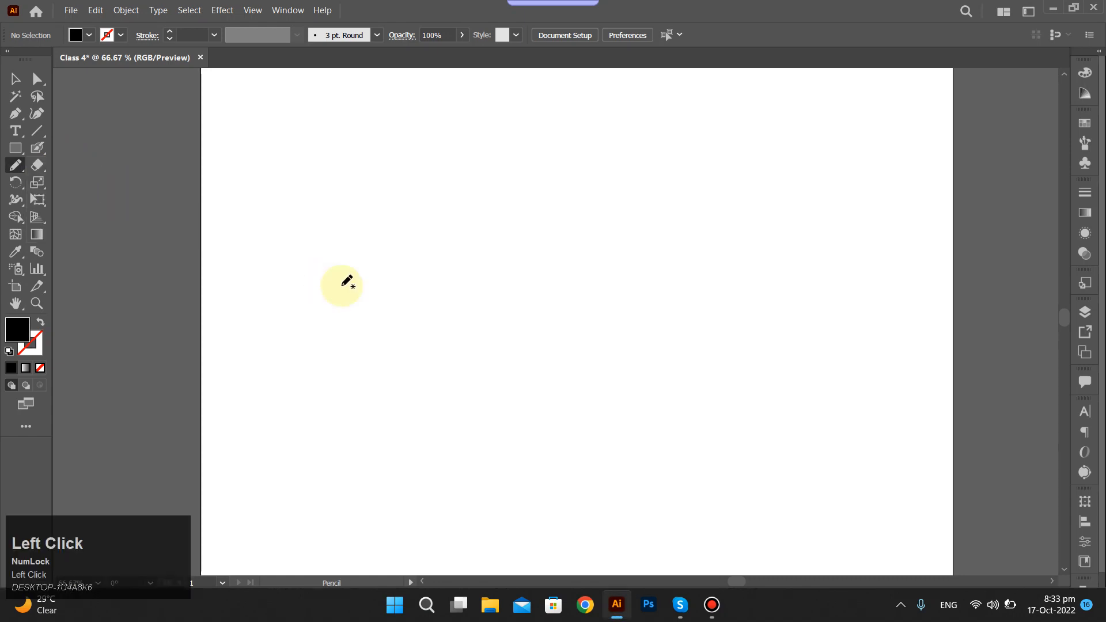
mouse_move(723, 164)
left_mouse_down()
mouse_move(627, 224)
mouse_move(430, 331)
mouse_move(323, 225)
left_mouse_up()
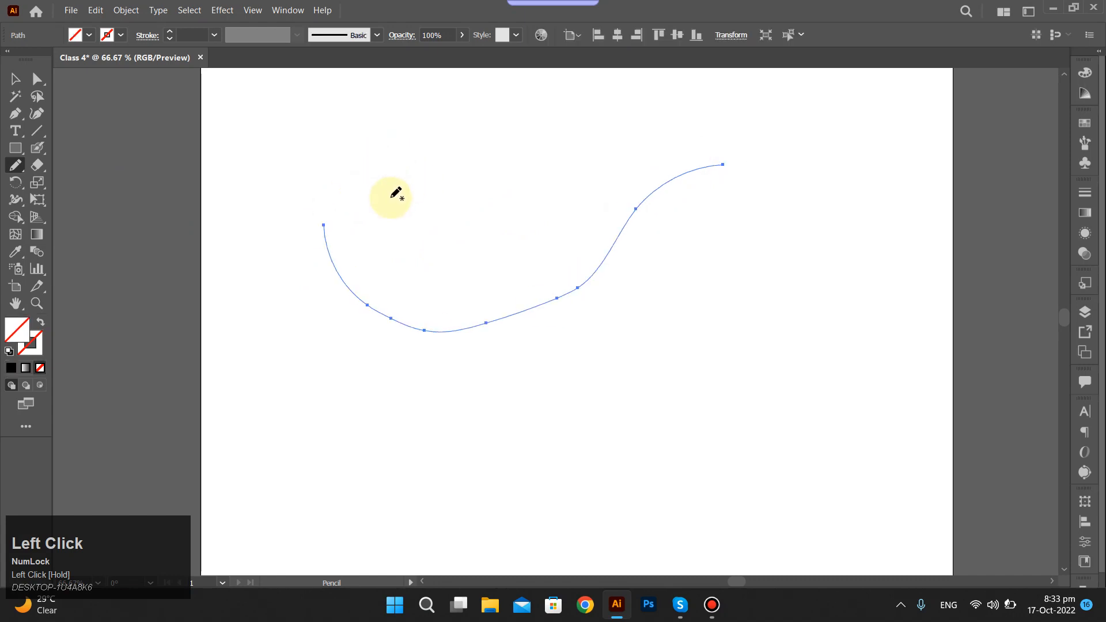
Reselect the pencil path and give it a solid black stroke.
left_click(402, 212, "ctrl")
left_click_drag(324, 173, 500, 299)
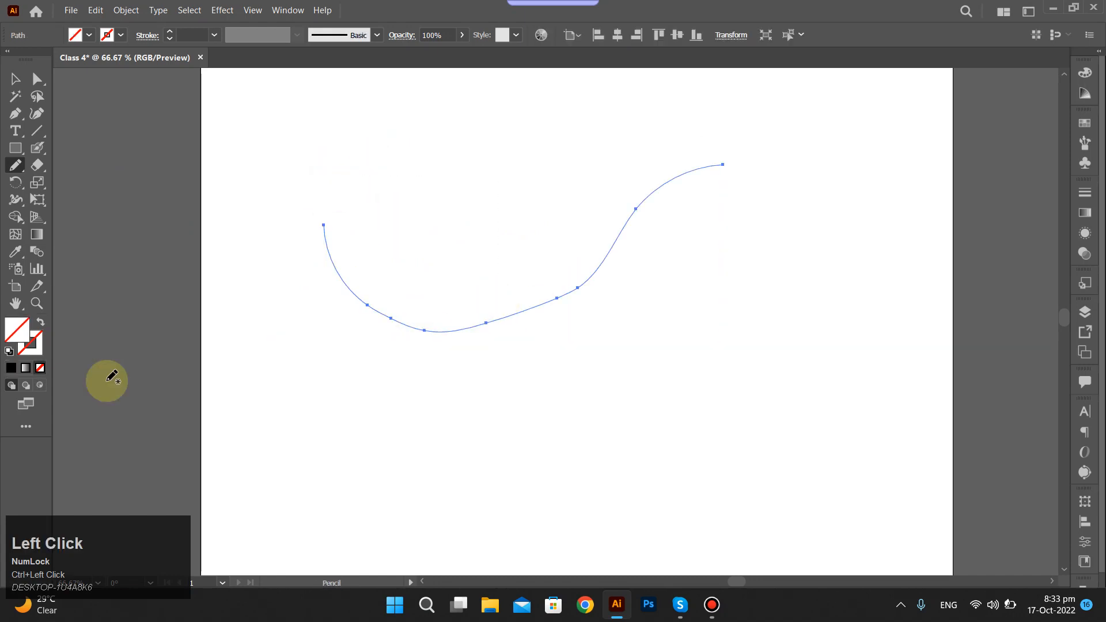
left_click(13, 367)
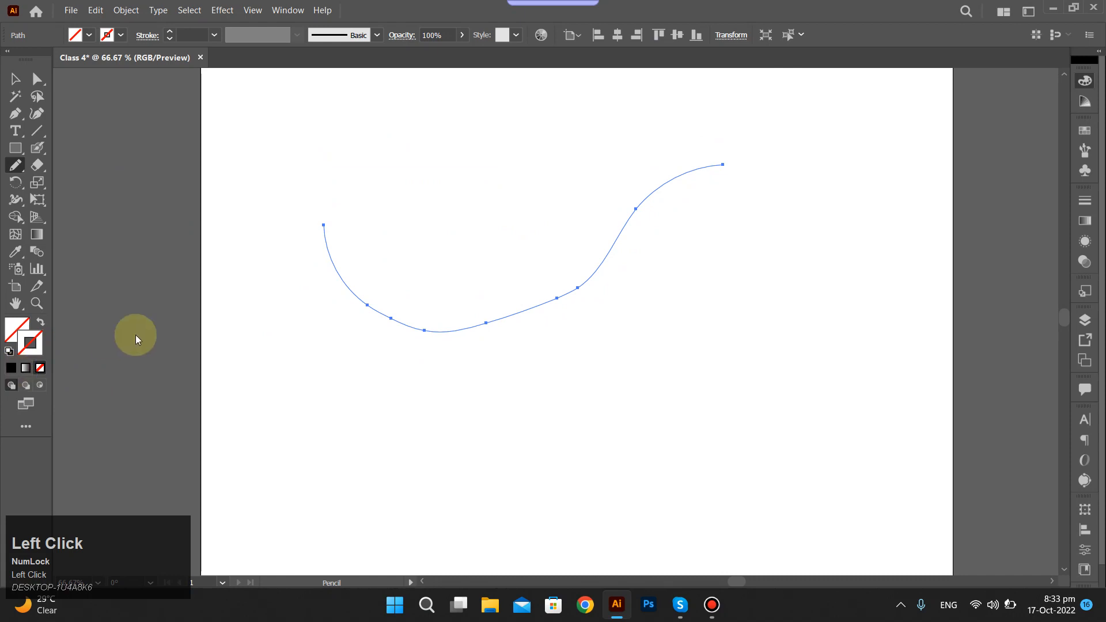
left_click(11, 367)
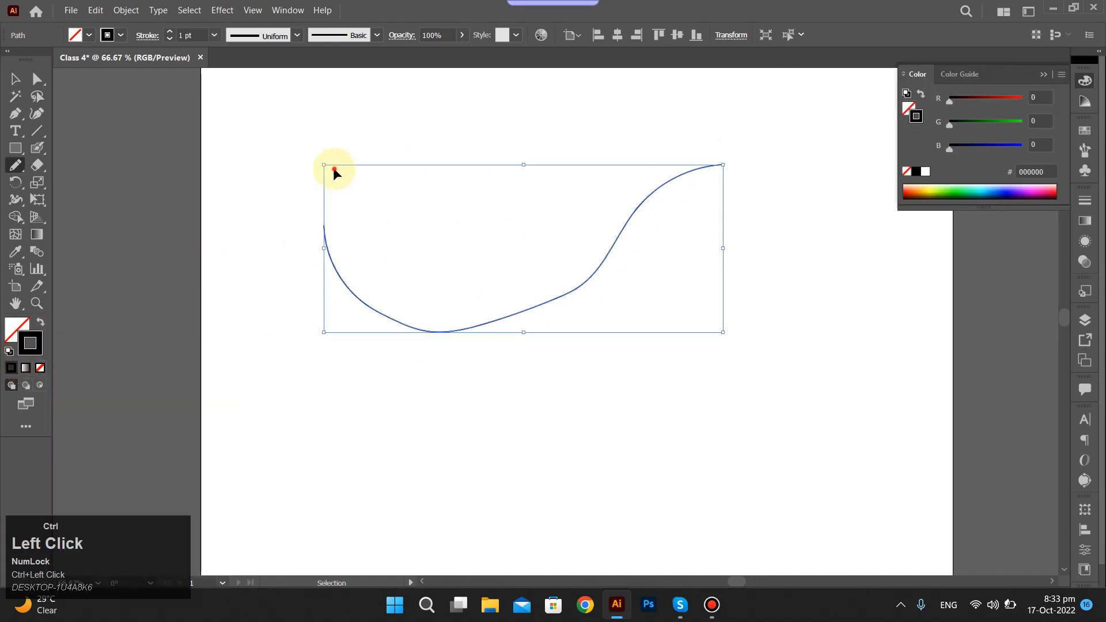
left_click(334, 169, "ctrl")
left_click_drag(578, 336, 579, 332, "ctrl")
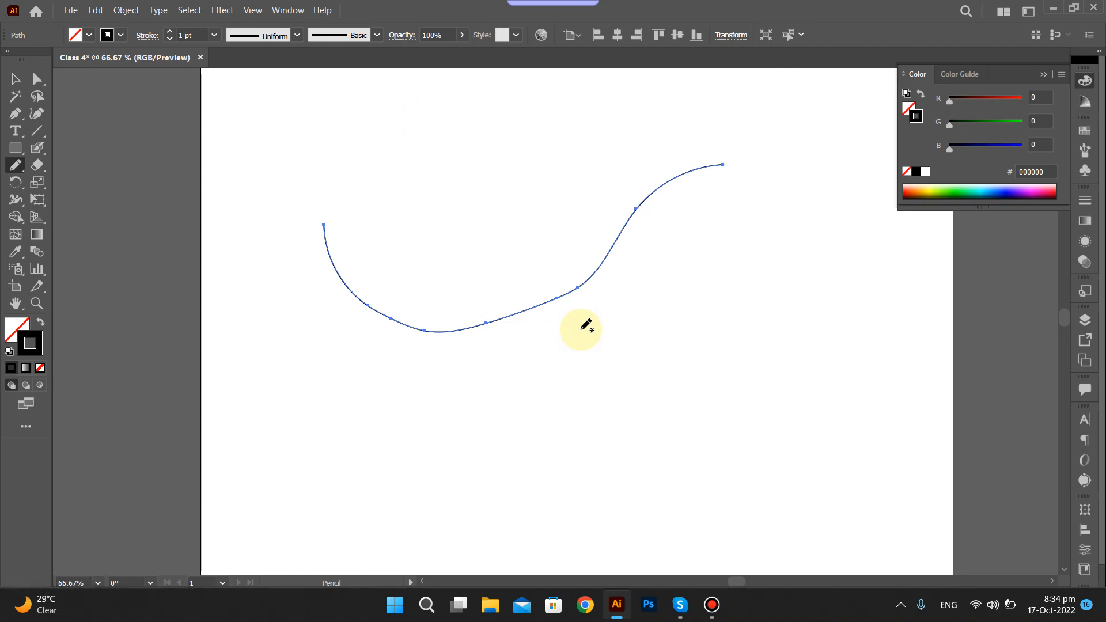
Inspect the stroked path up close, undo its black stroke, and delete the path.
scroll(338, 269, "up", 5, "alt")
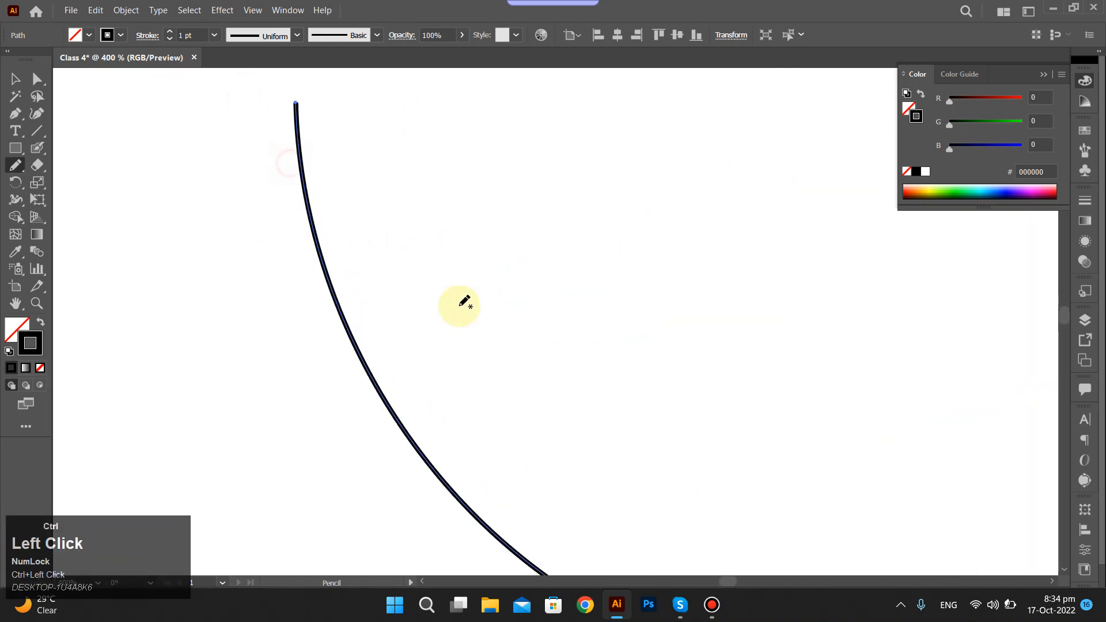
left_click(254, 211)
left_click(309, 222, "ctrl")
scroll(378, 278, "down", 6, "alt")
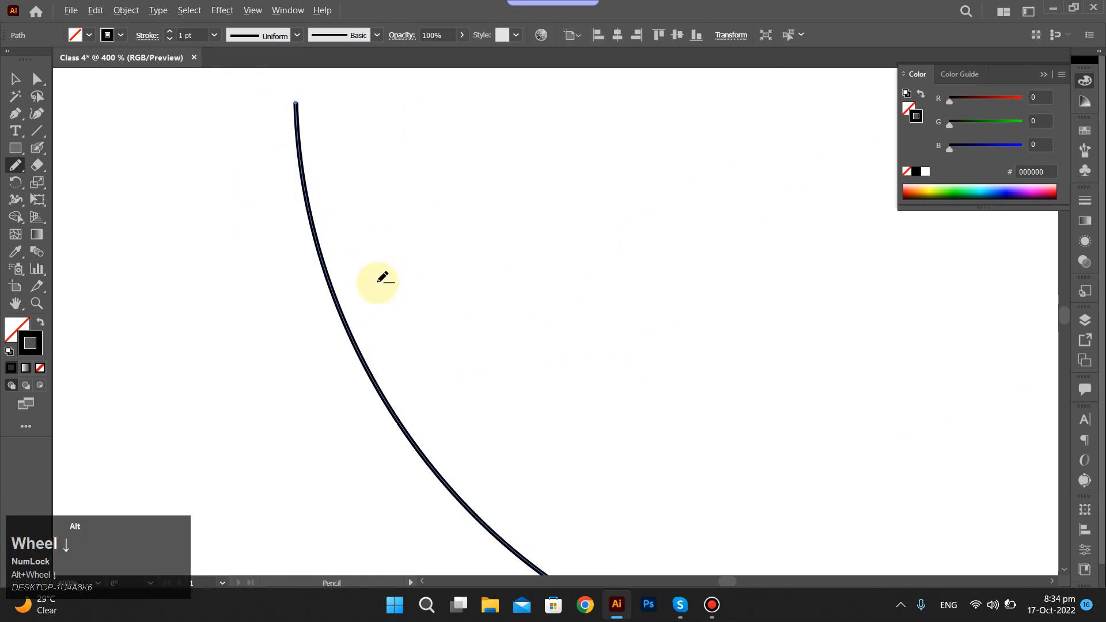
scroll(401, 257, "down", 1)
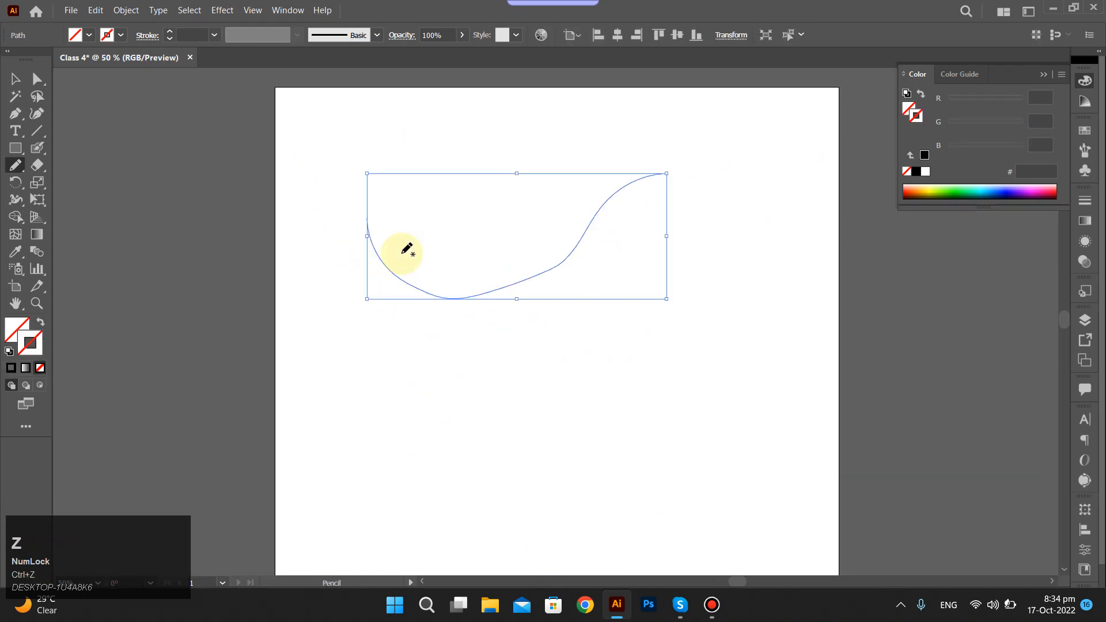
key("Delete")
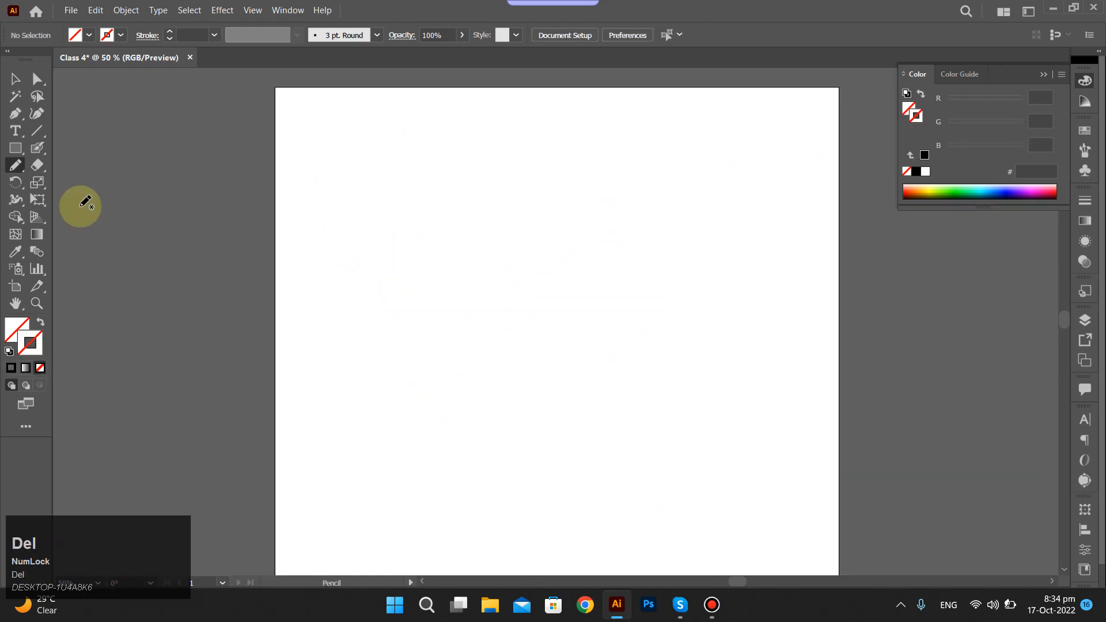
Review the Pencil Tool options, accept them unchanged, and draw three freehand curves that cross each other.
double_click(14, 172)
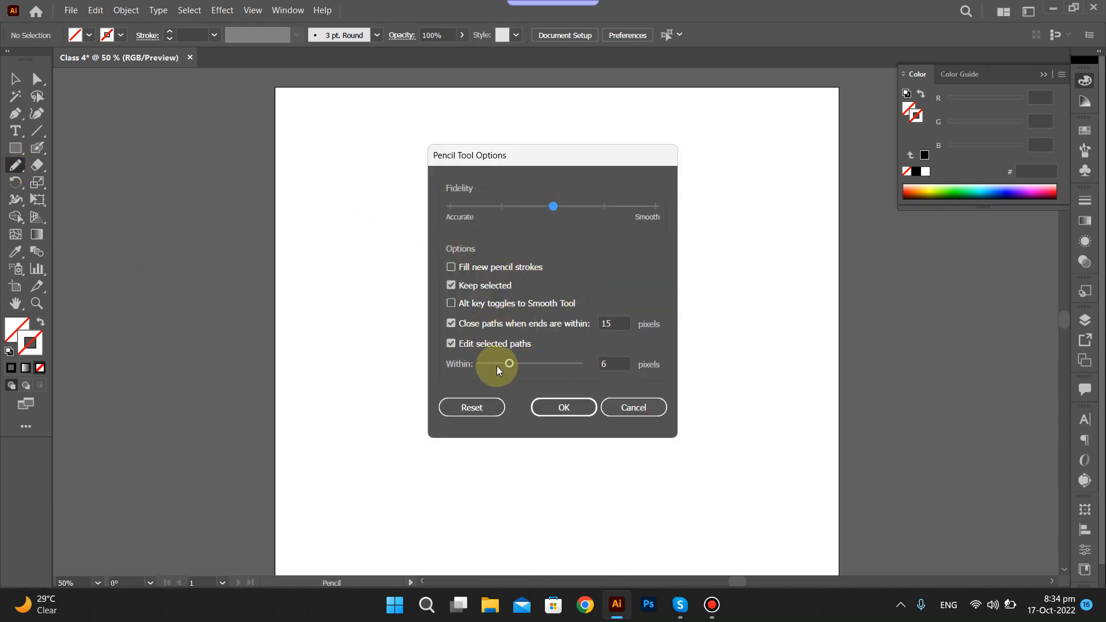
left_click(564, 408)
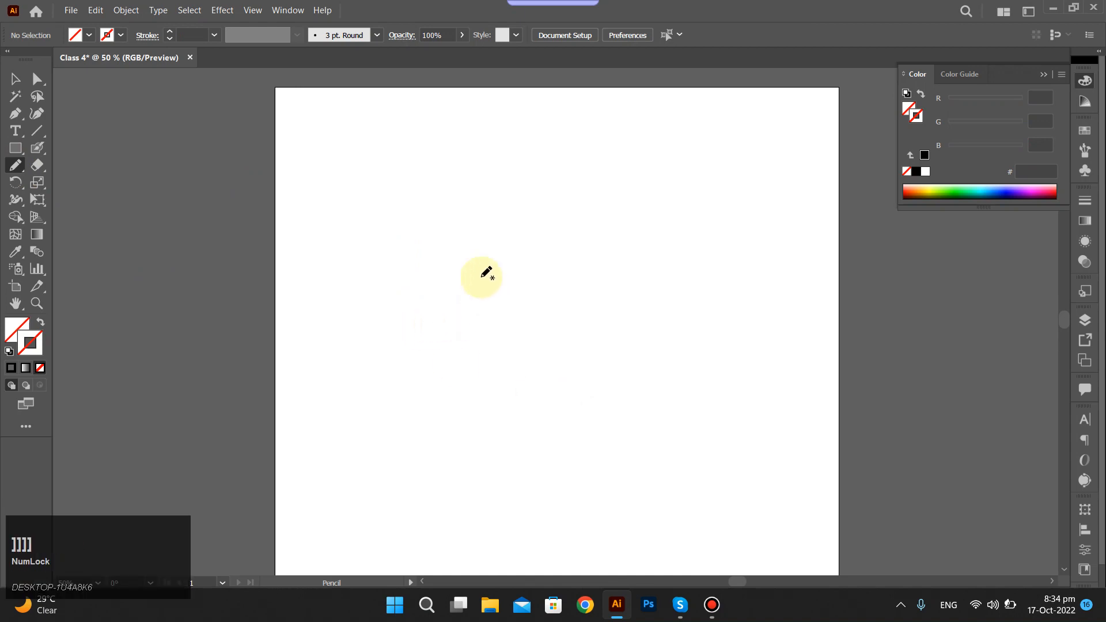
mouse_move(426, 268)
left_mouse_down()
mouse_move(685, 293)
mouse_move(715, 202)
left_mouse_up()
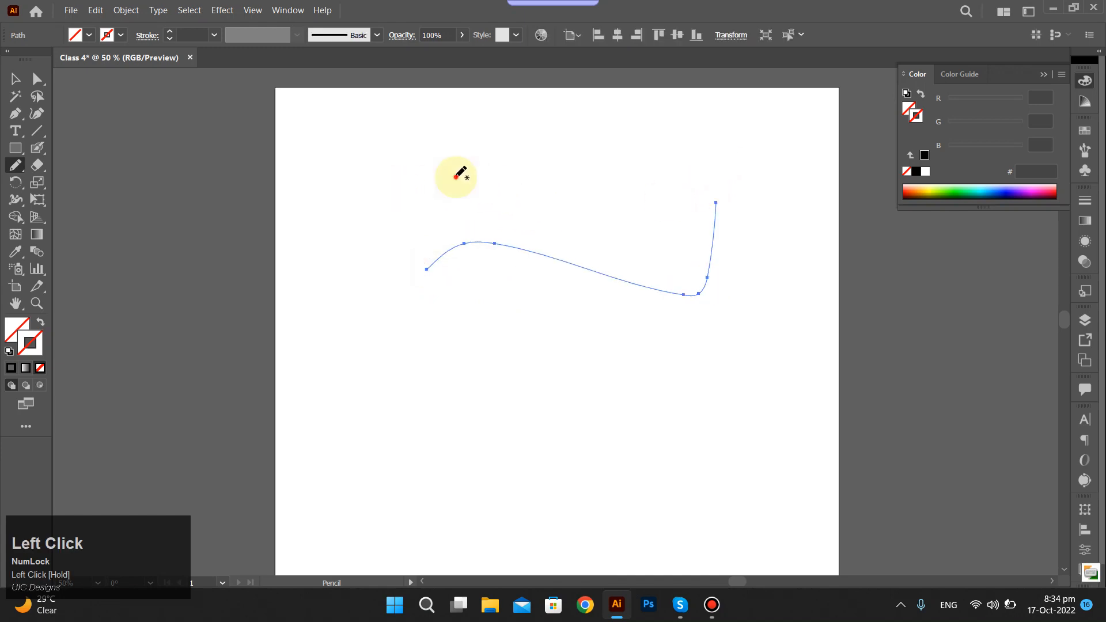
mouse_move(392, 186)
left_mouse_down()
mouse_move(723, 323)
mouse_move(724, 295)
left_mouse_up()
left_click_drag(752, 214, 586, 290)
left_click_drag(484, 385, 401, 413)
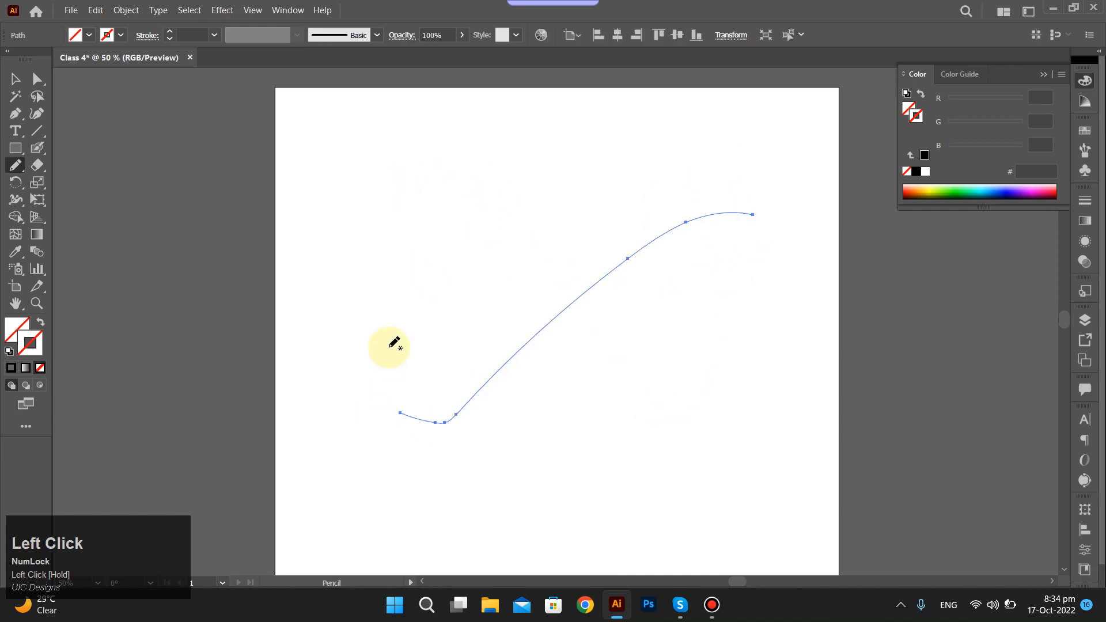
Select all three crossing curves, apply a solid black stroke to them, and delete them.
left_click_drag(290, 148, 777, 530)
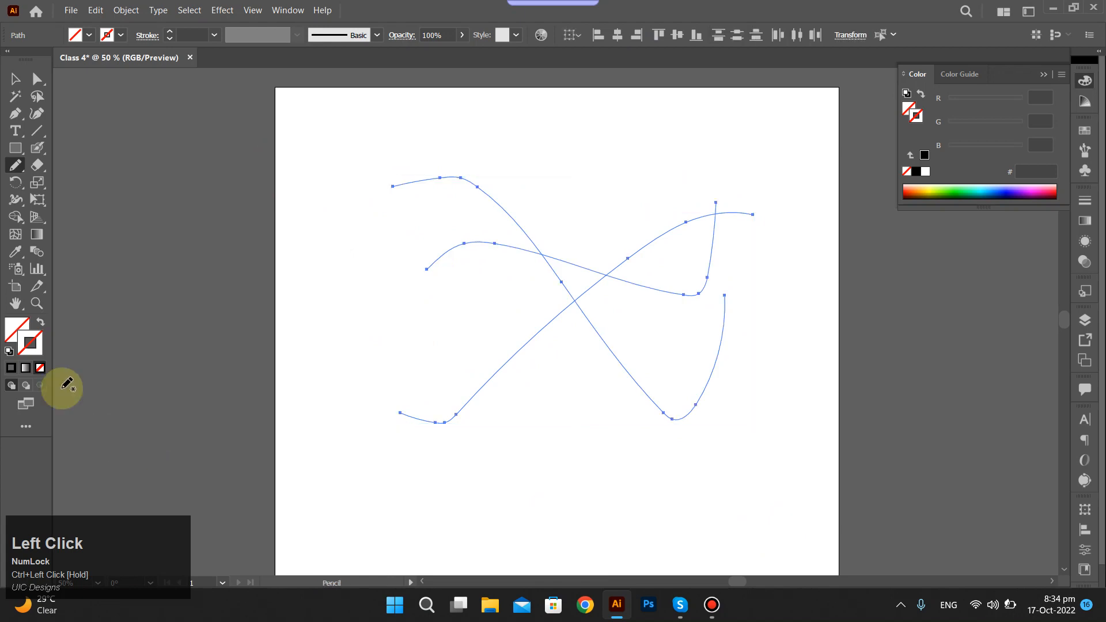
left_click(8, 370)
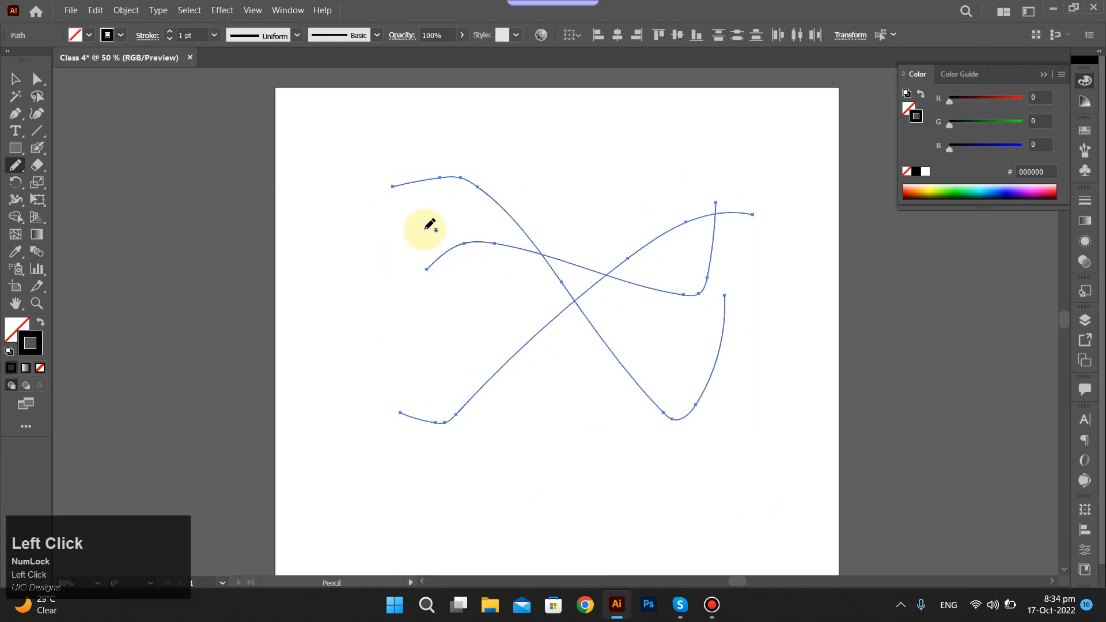
left_click(410, 205, "ctrl")
left_click_drag(357, 146, 684, 399)
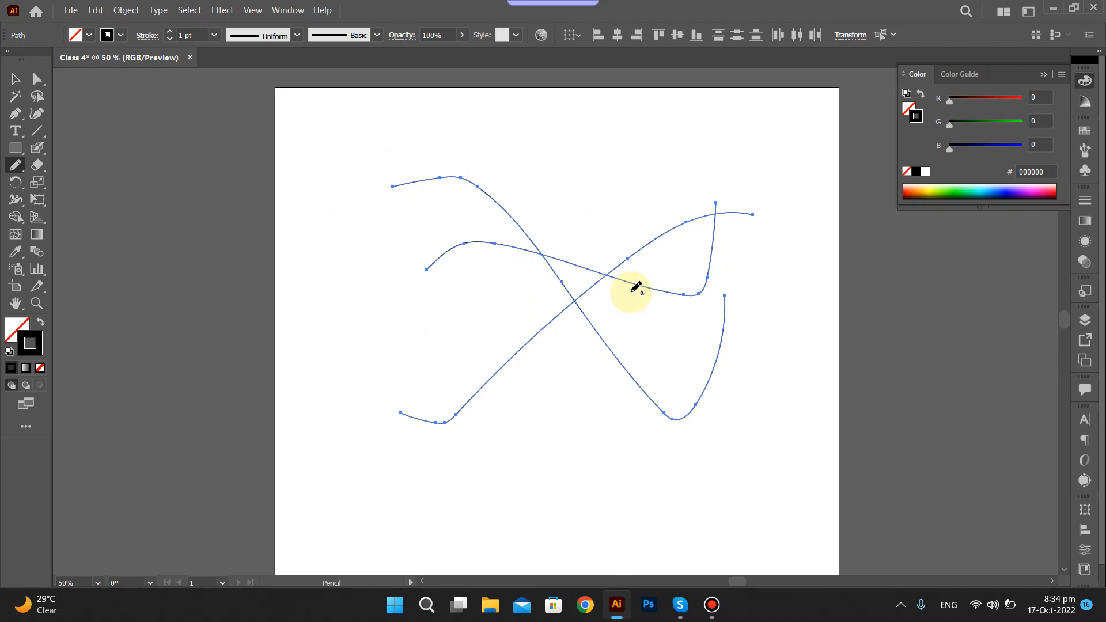
key("Delete")
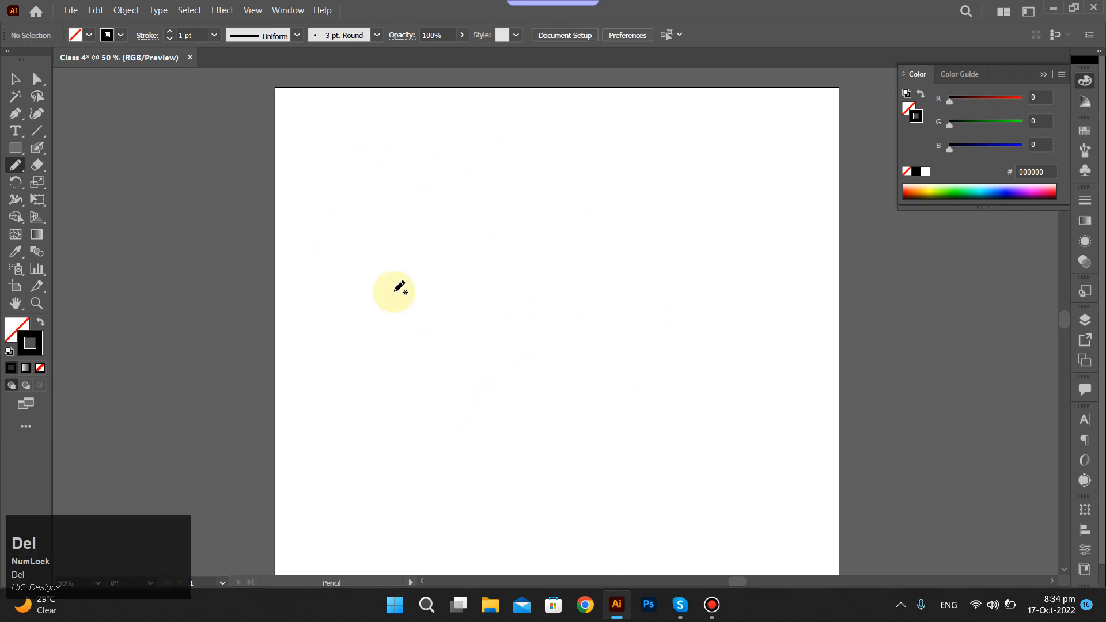
mouse_move(22, 167)
left_mouse_down()
mouse_move(87, 198)
mouse_move(173, 205)
mouse_move(77, 195)
left_mouse_up()
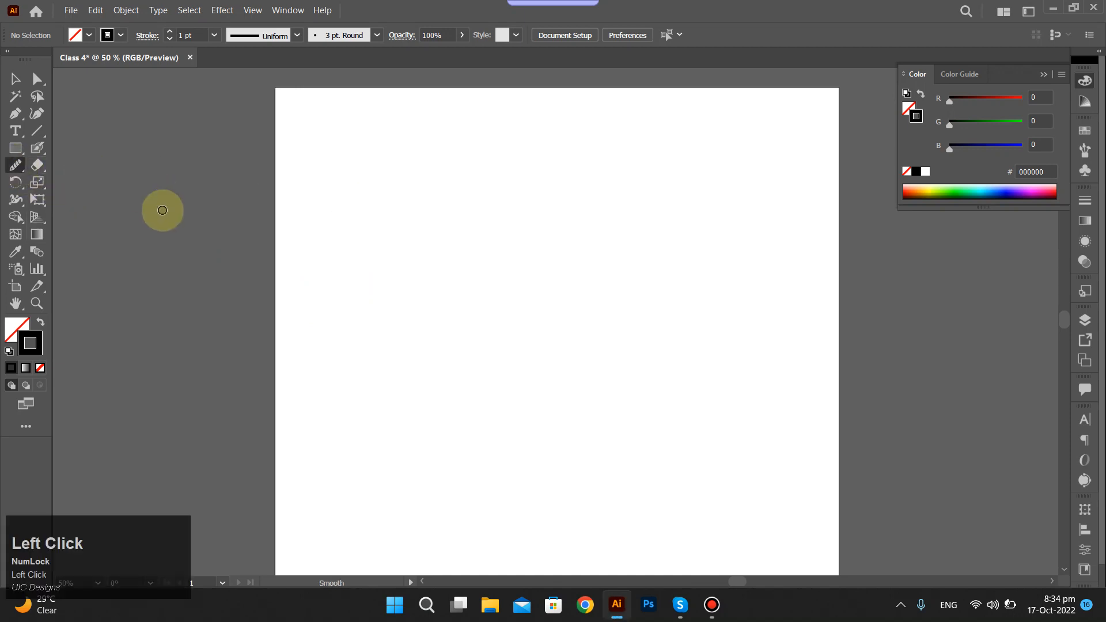
key("m")
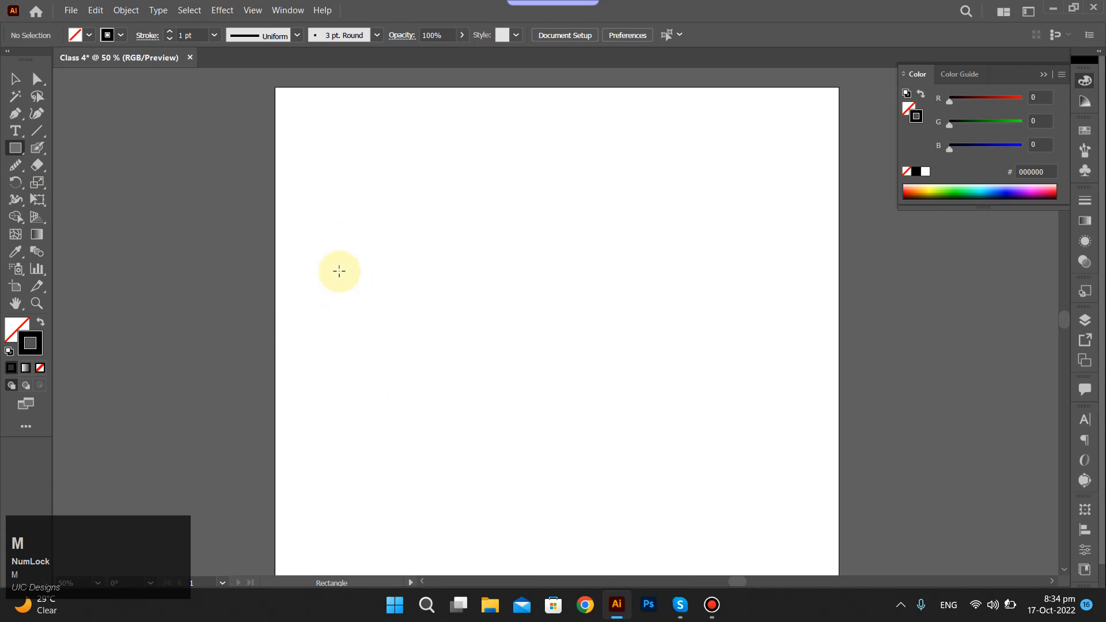
key("p")
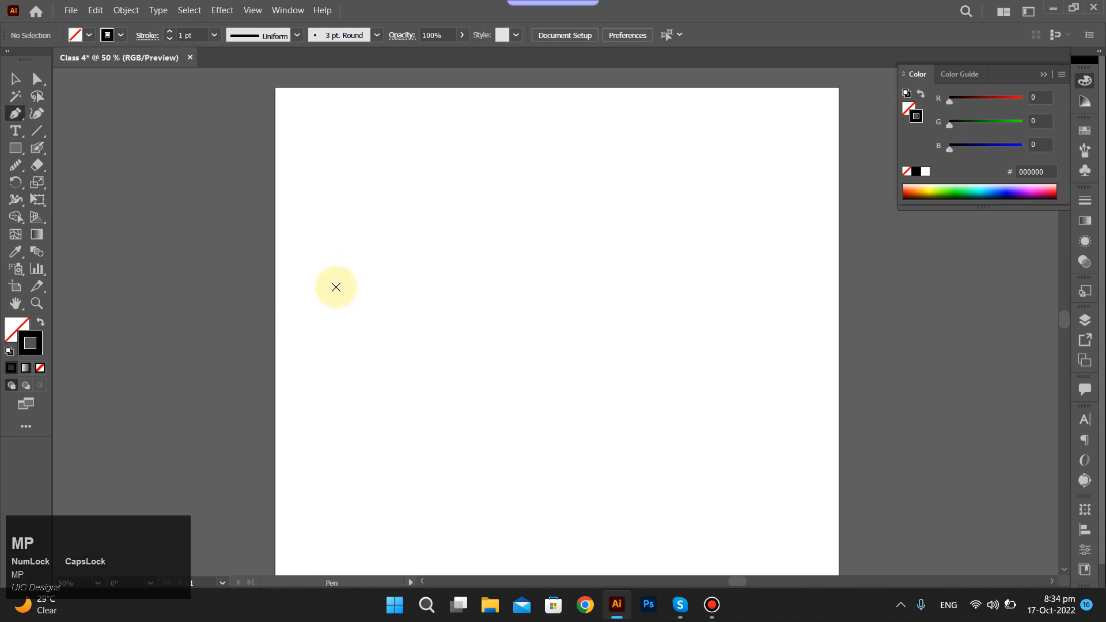
left_click_drag(330, 286, 359, 231)
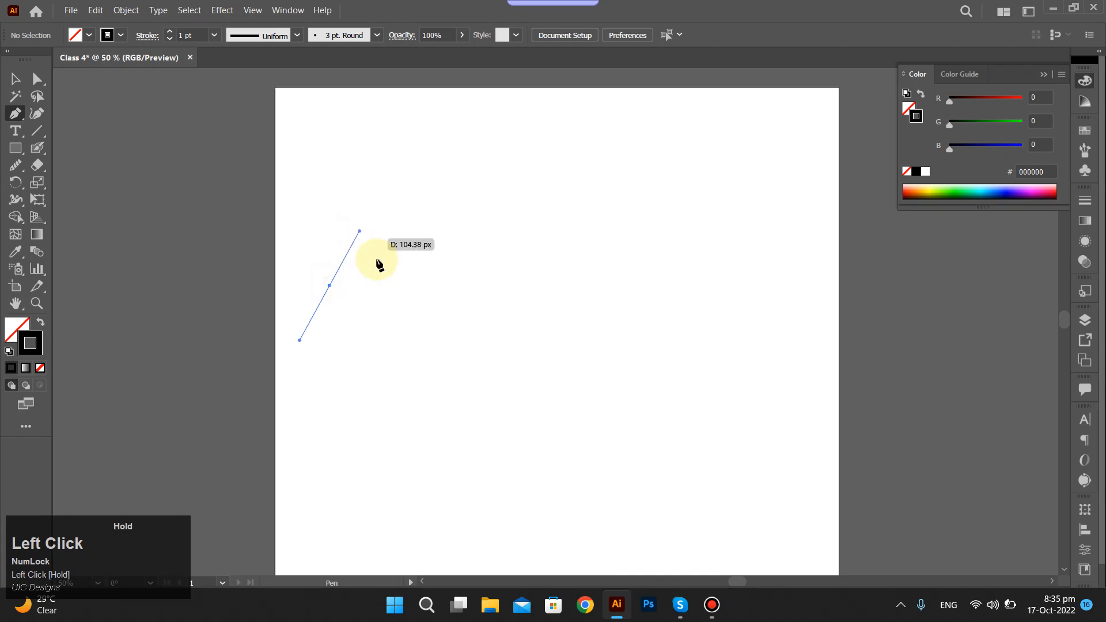
key("ctrl+z")
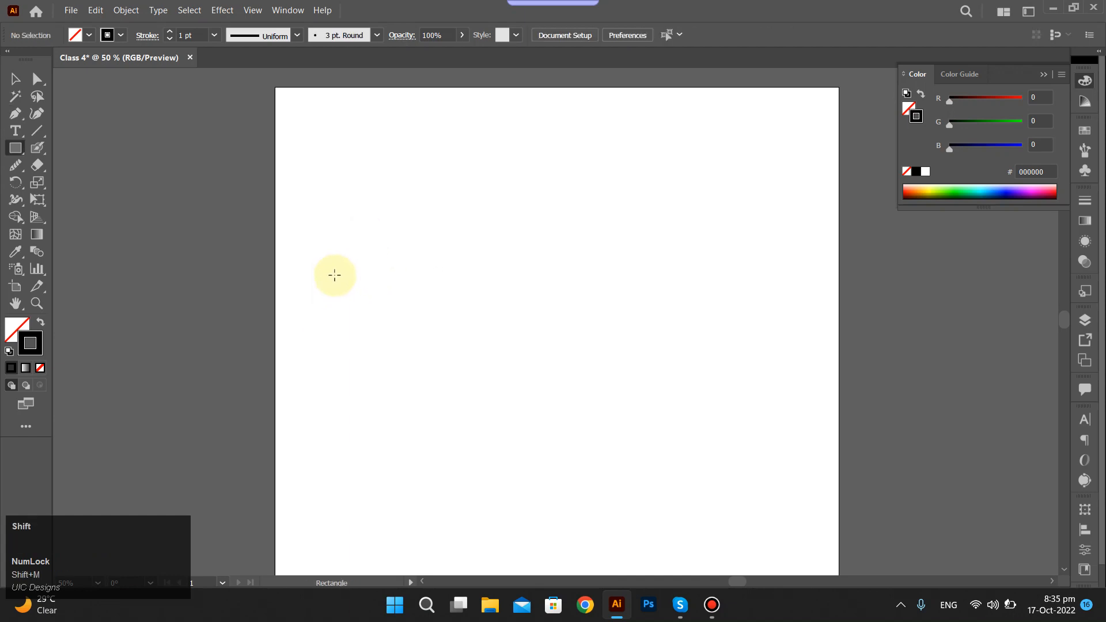
left_click(377, 239)
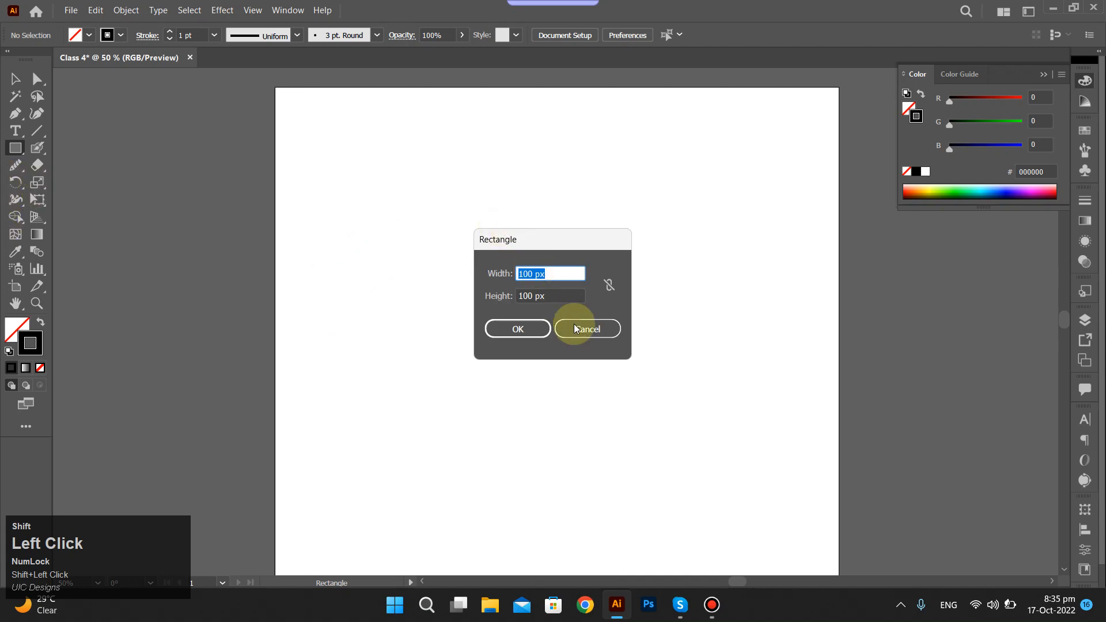
left_click(576, 329)
Draw a jagged pencil line with a sharp peak at its start and a gently wavy remainder, and select it.
mouse_move(15, 168)
left_mouse_down()
mouse_move(130, 171)
mouse_move(111, 186)
left_mouse_up()
mouse_move(365, 300)
left_mouse_down()
mouse_move(396, 305)
mouse_move(417, 282)
mouse_move(696, 269)
mouse_move(755, 254)
left_mouse_up()
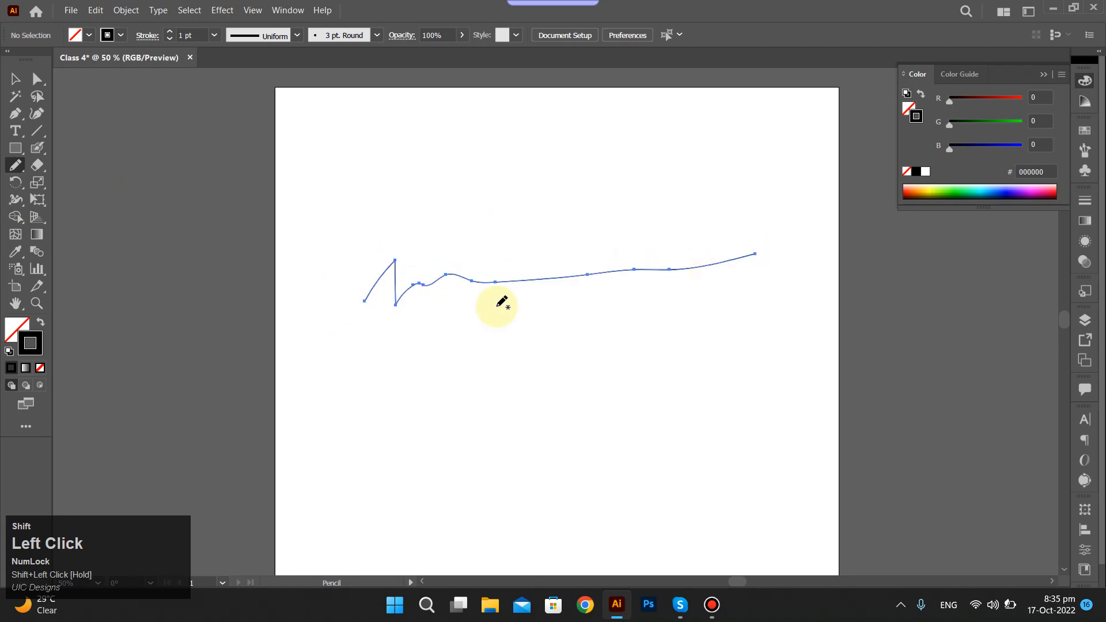
mouse_move(313, 207)
left_mouse_down()
mouse_move(490, 288)
mouse_move(771, 365)
left_mouse_up()
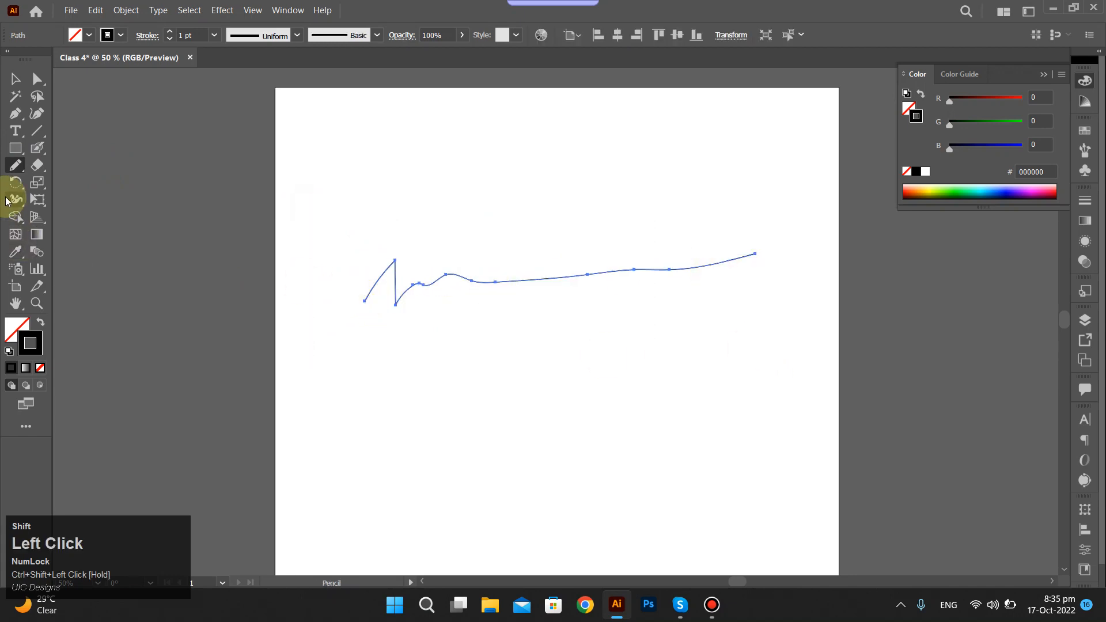
Use the Smooth Tool to round the line's sharp peak and even out its wavy section.
left_click(19, 169)
left_click(73, 199)
left_click_drag(390, 257, 395, 276)
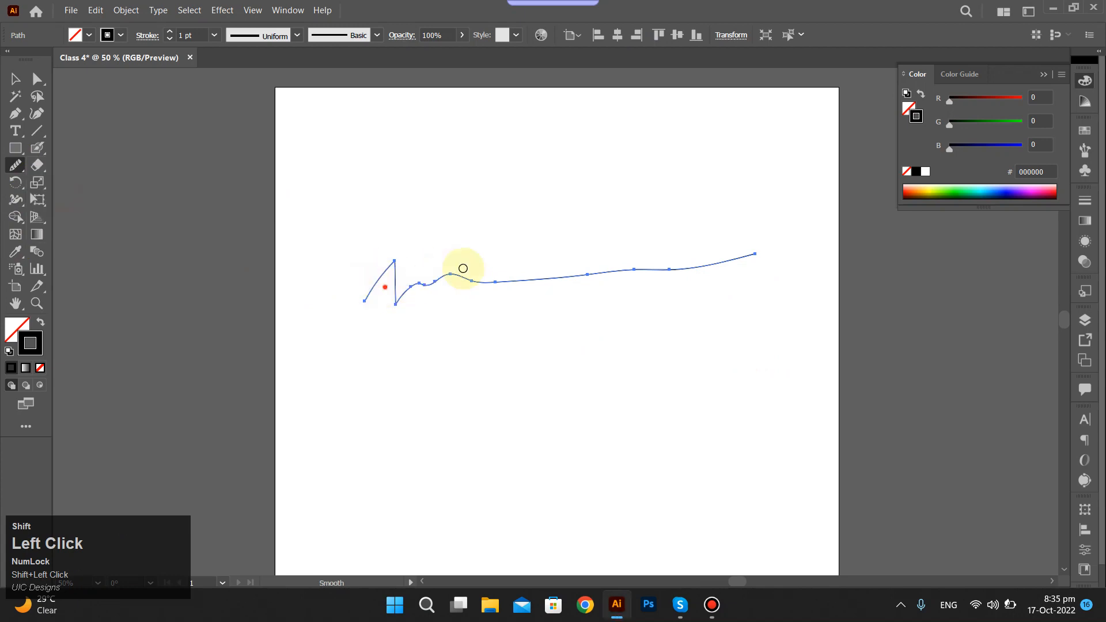
mouse_move(463, 268)
left_mouse_down()
mouse_move(345, 283)
mouse_move(387, 271)
mouse_move(401, 277)
mouse_move(387, 291)
mouse_move(407, 227)
mouse_move(378, 291)
mouse_move(382, 247)
mouse_move(340, 296)
mouse_move(497, 312)
mouse_move(924, 310)
left_mouse_up()
scroll(389, 261, "up", 5)
scroll(387, 386, "down", 4)
Smooth repeatedly over the sharp lower corner where the line turns from the peak into the waves.
mouse_move(379, 406)
left_mouse_down()
mouse_move(407, 409)
mouse_move(370, 422)
mouse_move(388, 425)
left_mouse_up()
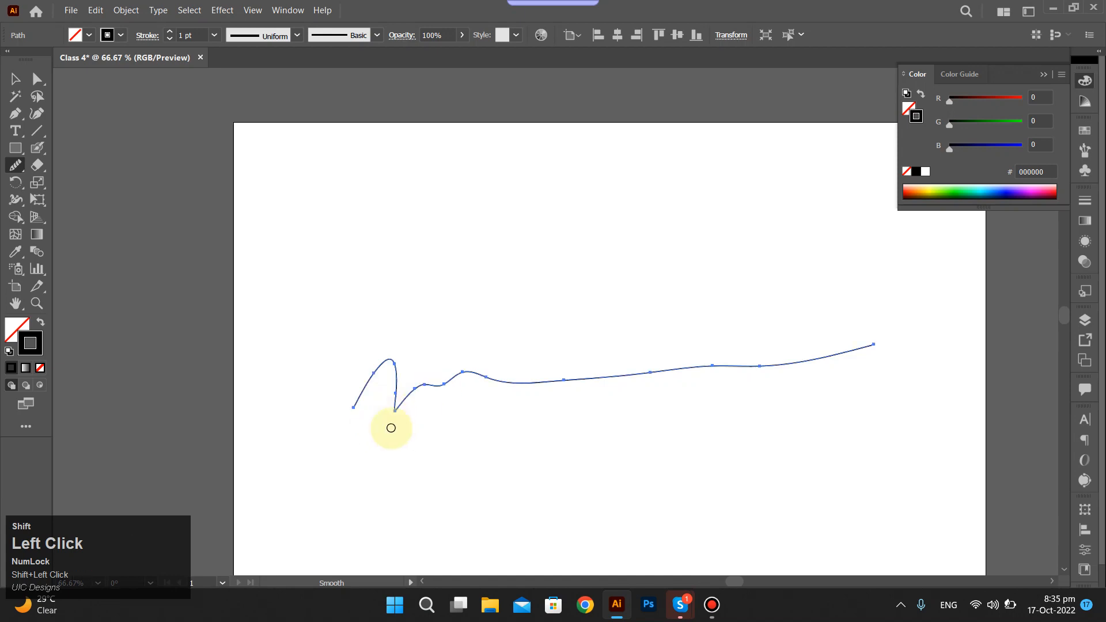
scroll(392, 409, "up", 5)
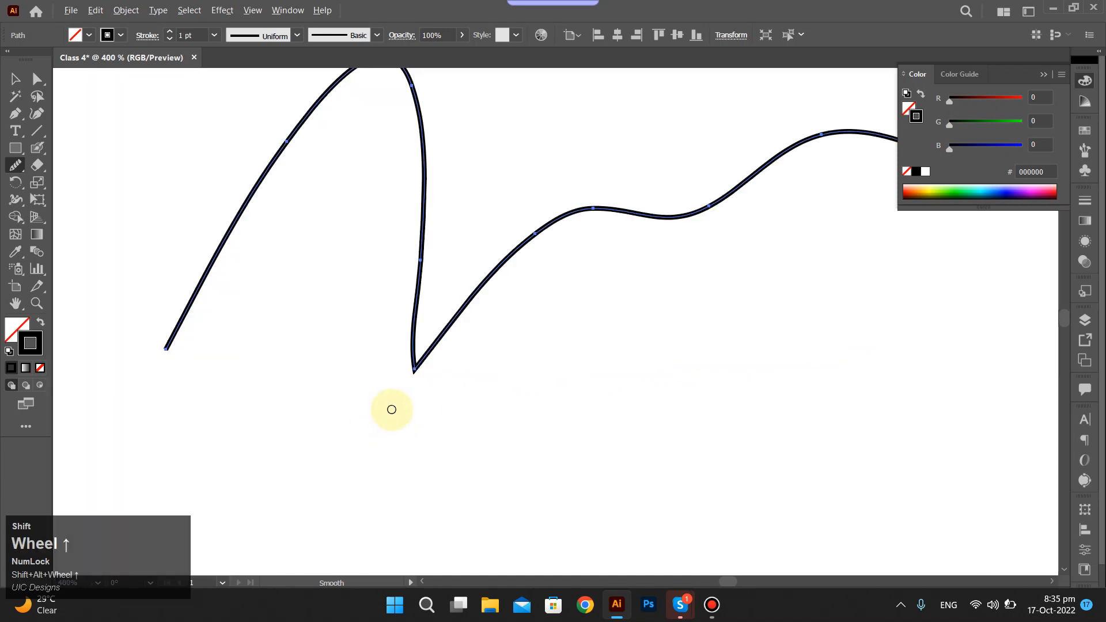
left_click(407, 368, "shift")
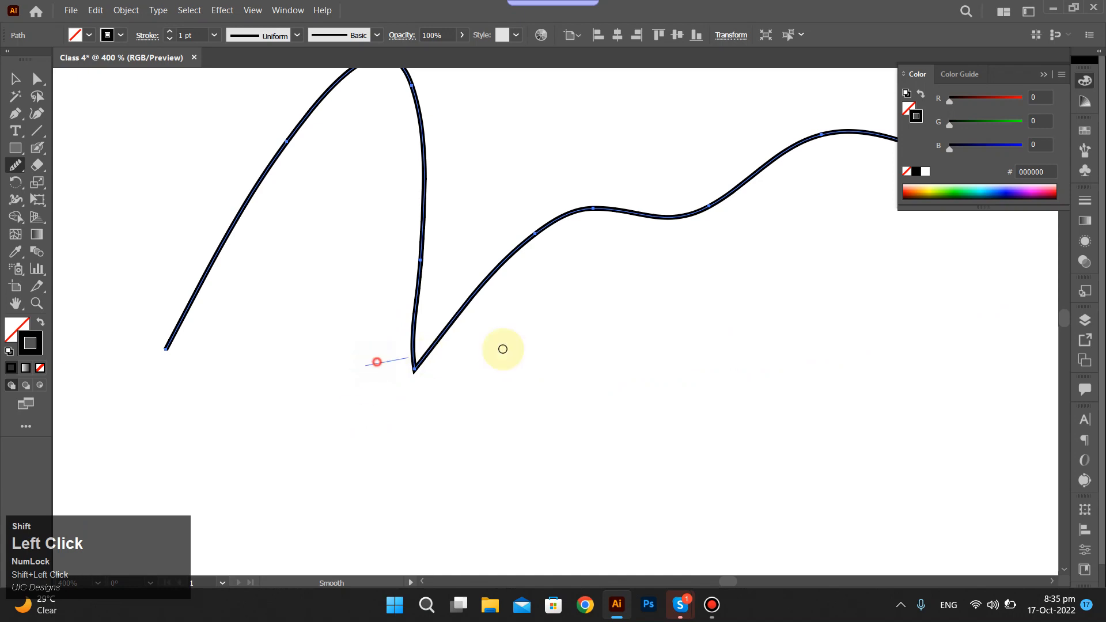
left_click_drag(503, 349, 518, 348)
left_click_drag(413, 284, 545, 270)
left_click_drag(365, 241, 695, 309)
left_click_drag(351, 279, 539, 327)
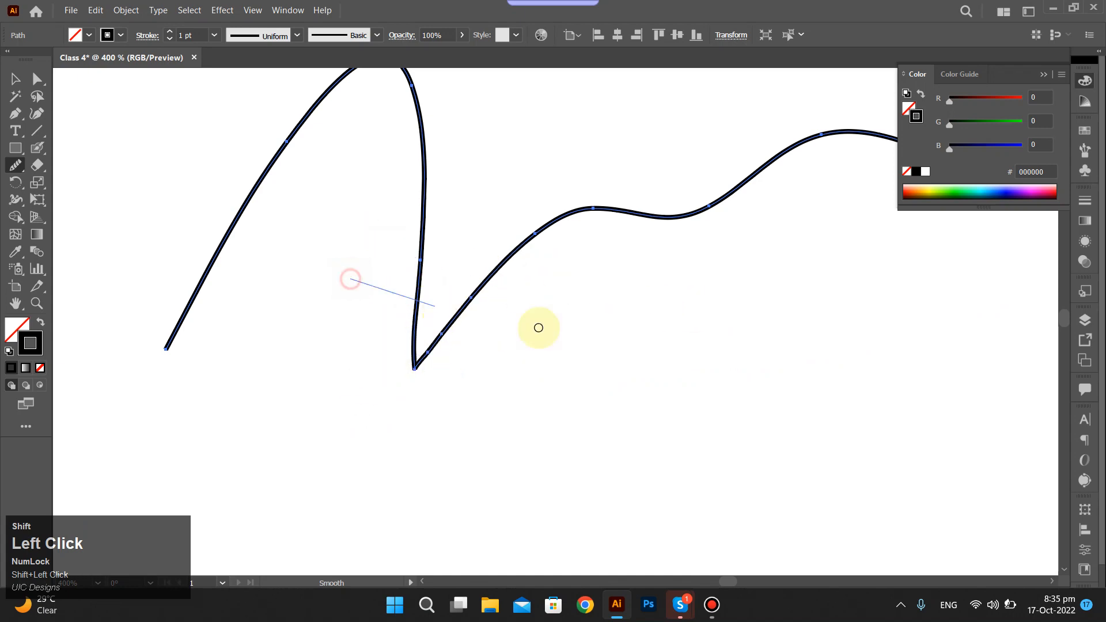
scroll(400, 378, "up", 4)
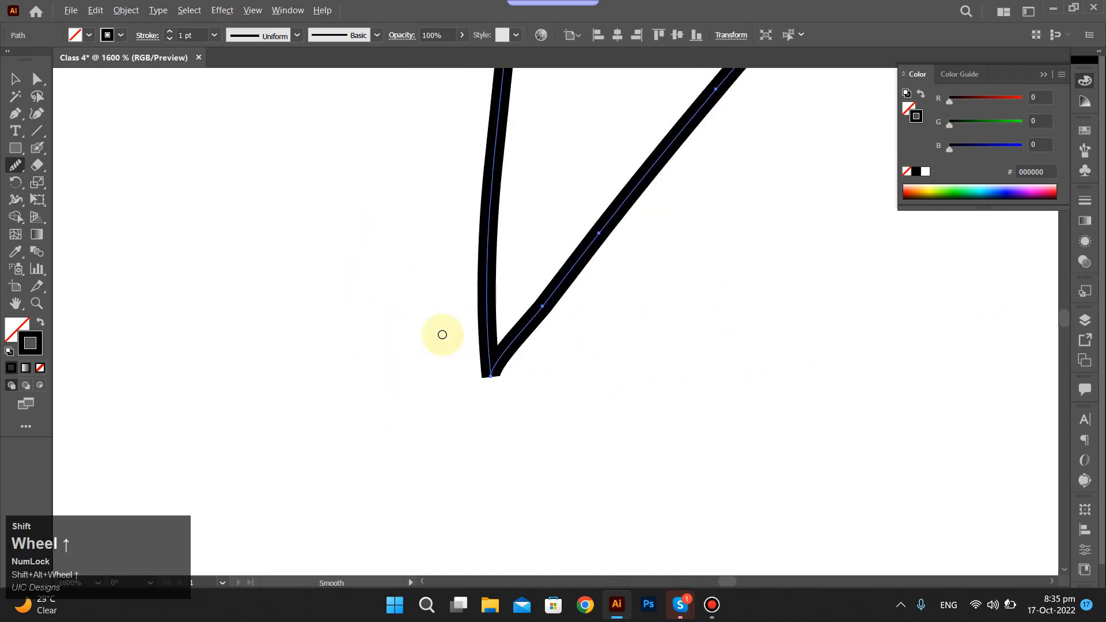
left_click(491, 388, "shift")
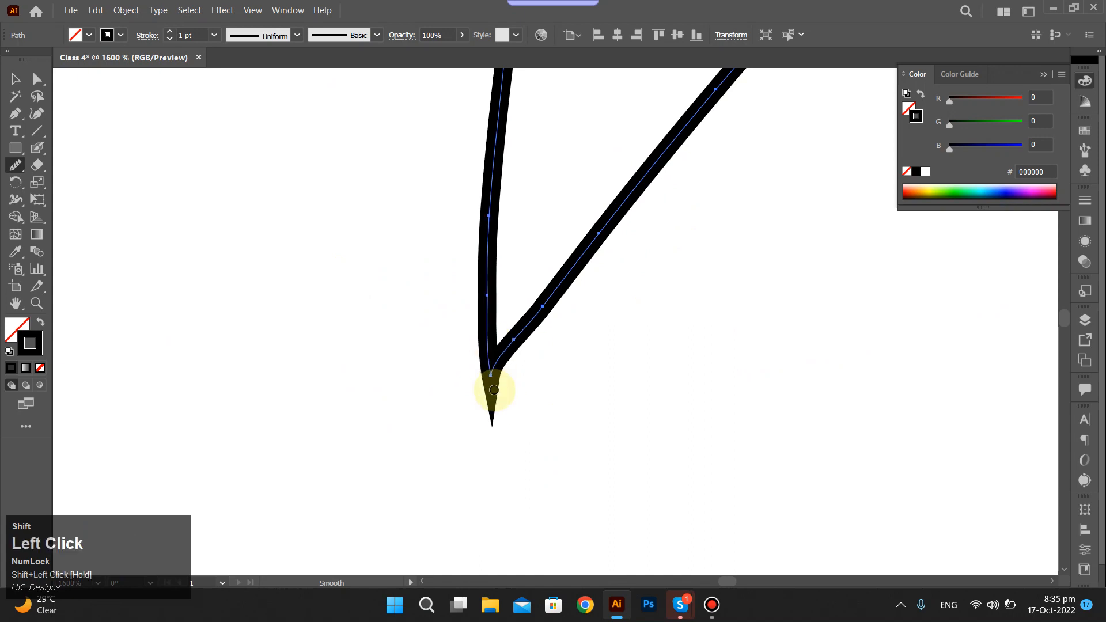
mouse_move(494, 390)
left_mouse_down()
mouse_move(489, 366)
mouse_move(490, 380)
mouse_move(520, 346)
mouse_move(459, 382)
mouse_move(543, 326)
mouse_move(494, 338)
mouse_move(455, 321)
left_mouse_up()
scroll(454, 321, "down", 3)
scroll(461, 286, "down", 4)
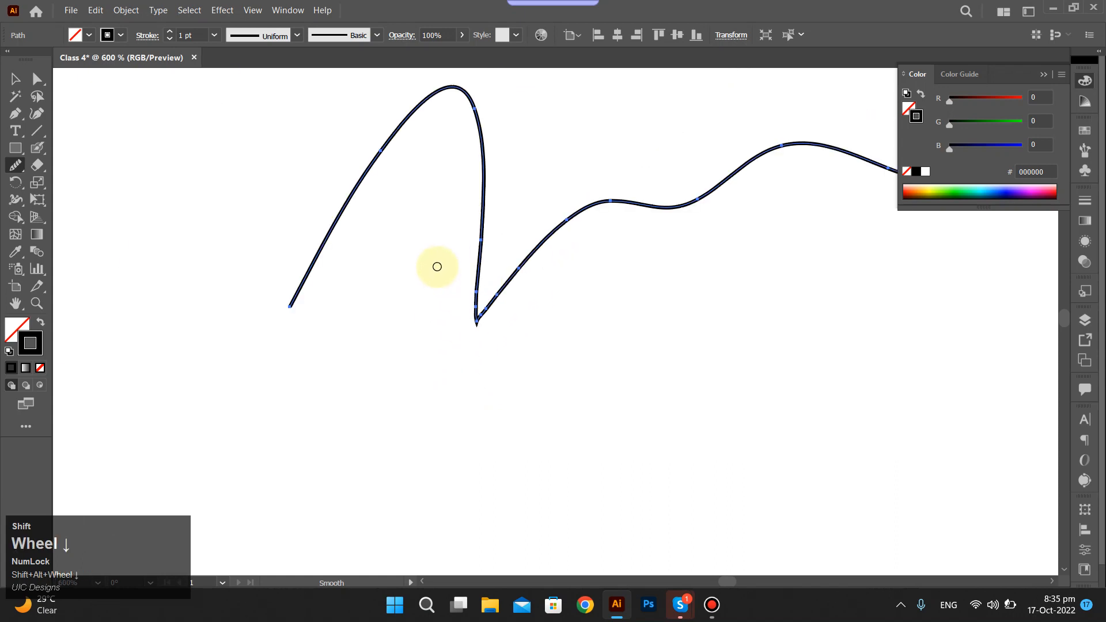
Round off the pointed tip of the V-shaped corner beside the tall peak with more close-up Smooth Tool strokes.
scroll(447, 276, "up", 5)
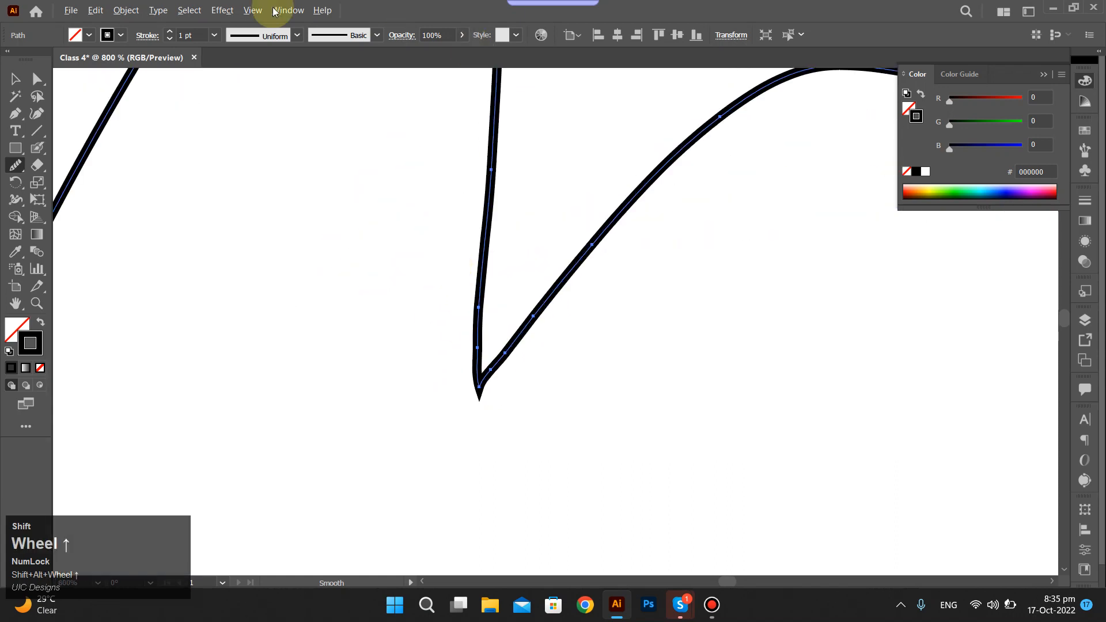
left_click_drag(395, 118, 858, 249)
mouse_move(398, 311)
left_mouse_down()
mouse_move(565, 326)
mouse_move(452, 380)
mouse_move(565, 353)
mouse_move(523, 378)
left_mouse_up()
left_click_drag(471, 424, 498, 414)
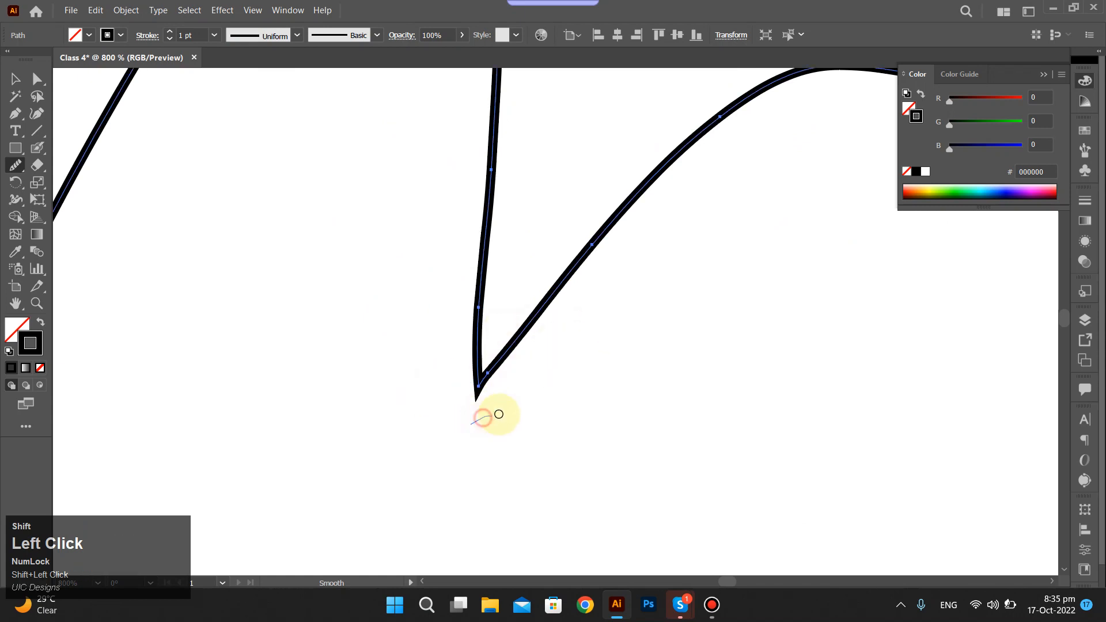
mouse_move(461, 344)
left_mouse_down()
mouse_move(488, 410)
mouse_move(487, 401)
left_mouse_up()
scroll(481, 374, "up", 2)
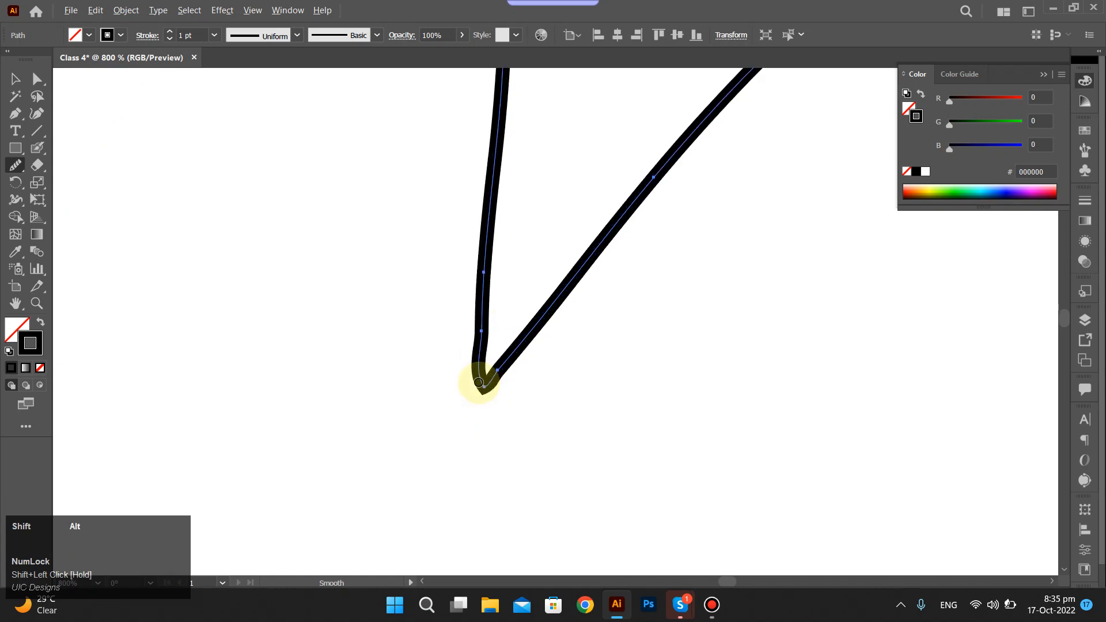
scroll(474, 202, "down", 10)
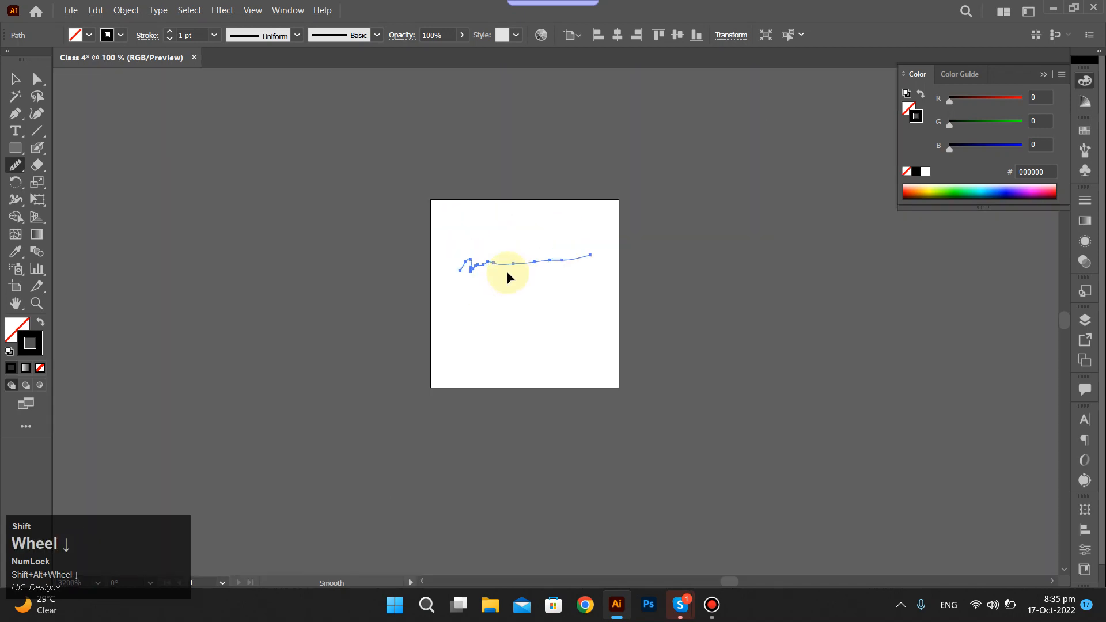
Select the smoothed line with its tall peak and delete it from the artboard.
key("ctrl+shift+a")
scroll(496, 269, "up", 4)
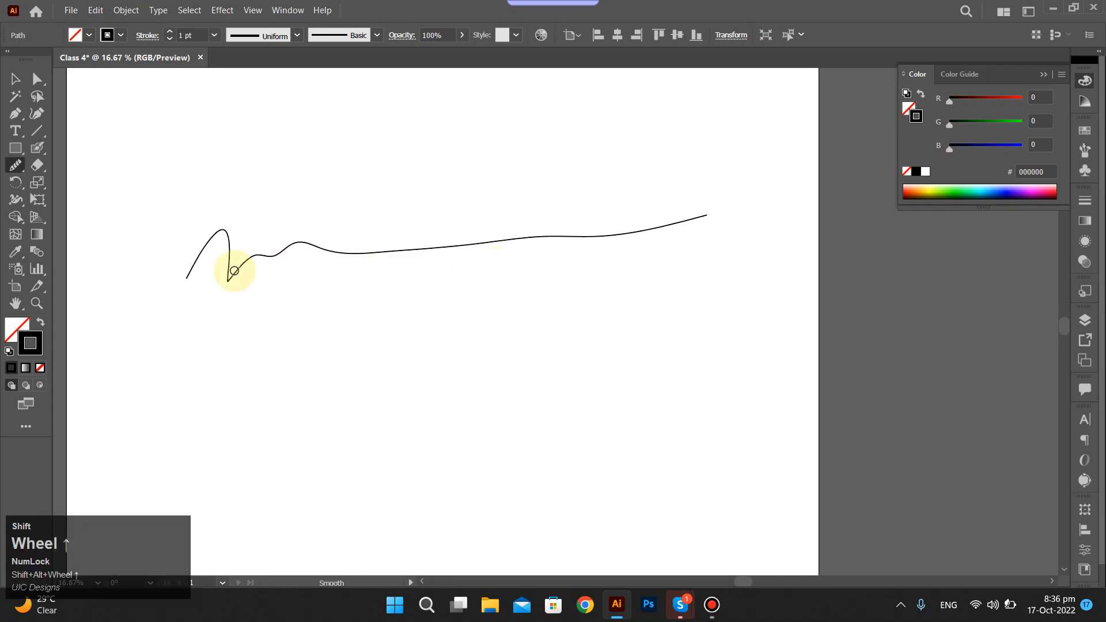
mouse_move(155, 200)
left_mouse_down()
mouse_move(772, 399)
mouse_move(774, 390)
left_mouse_up()
key("Delete")
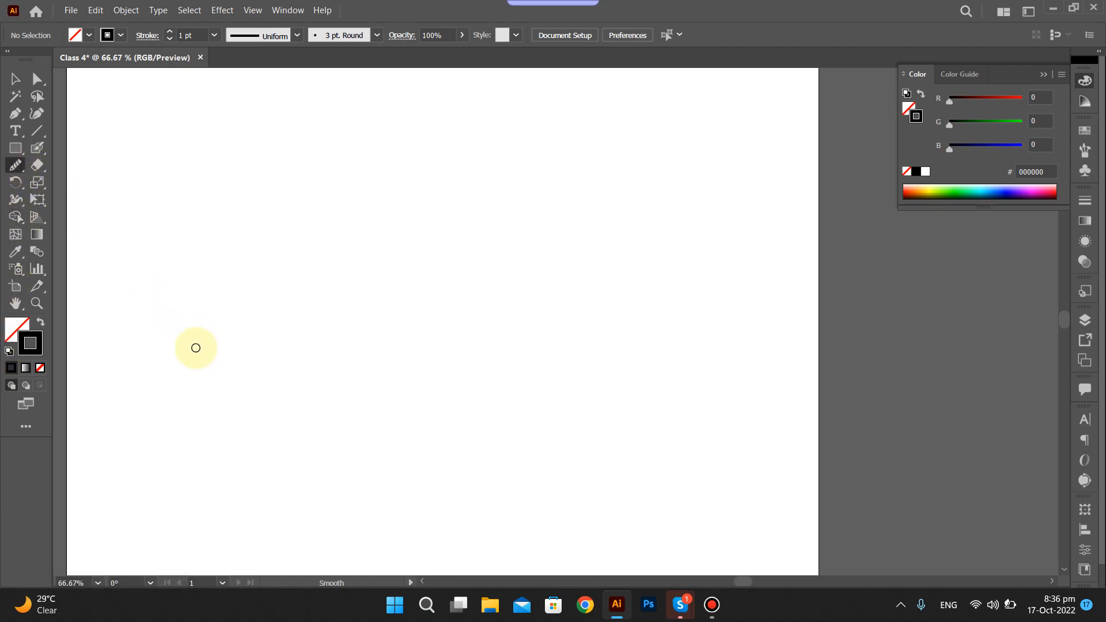
key("shift+p")
left_click_drag(354, 345, 355, 333)
key("ctrl+z")
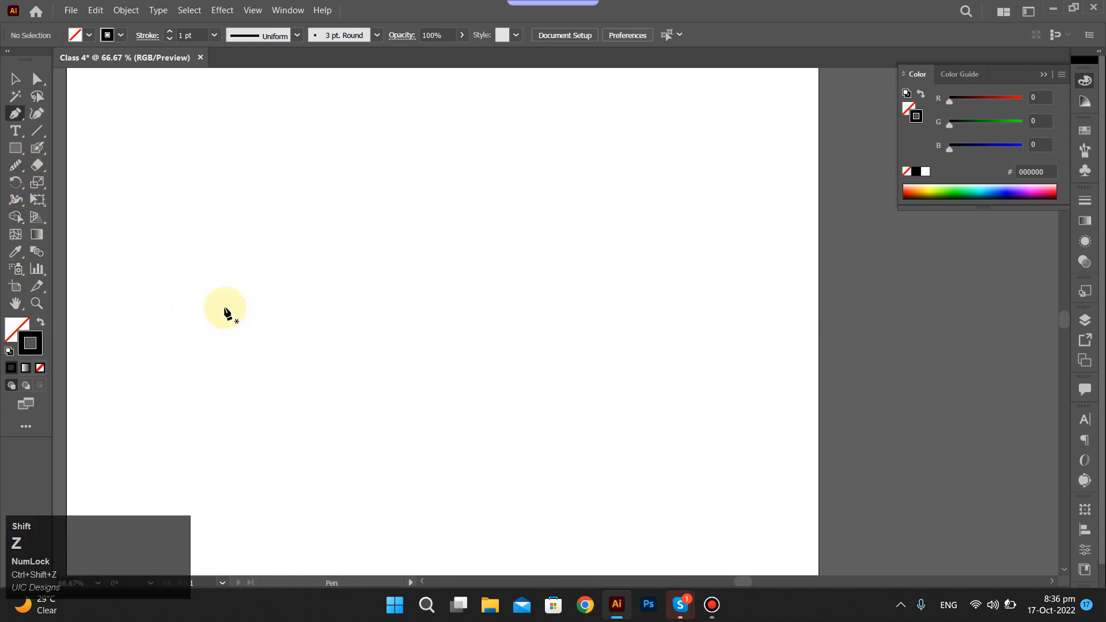
key("n")
mouse_move(194, 310)
left_mouse_down()
mouse_move(206, 282)
mouse_move(260, 320)
mouse_move(308, 294)
mouse_move(449, 307)
mouse_move(660, 284)
left_mouse_up()
key("ctrl")
left_click(171, 223, "ctrl")
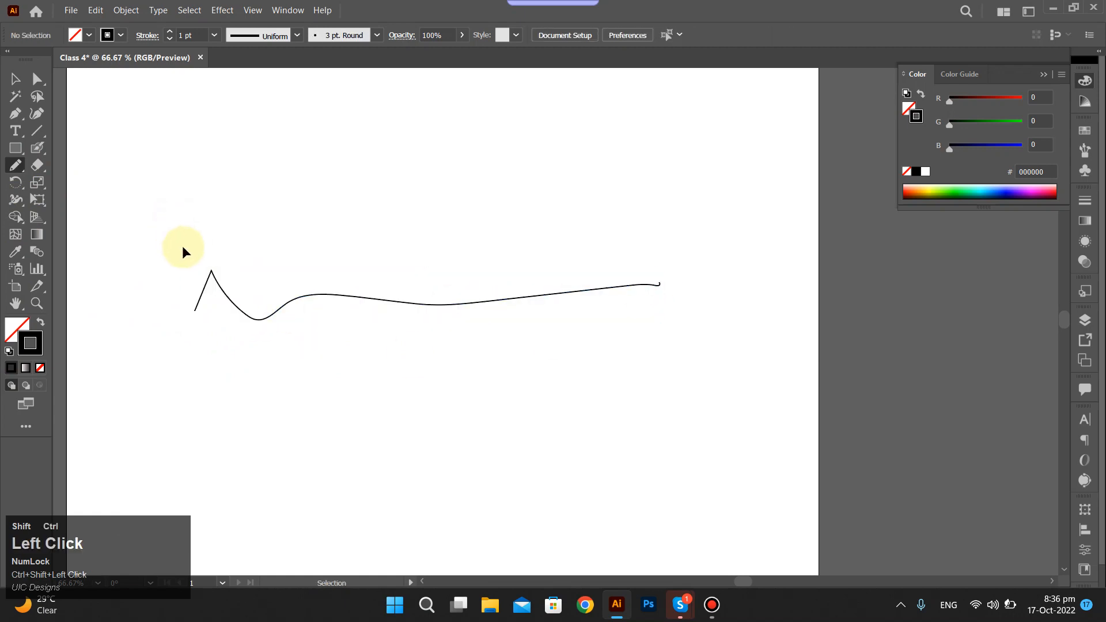
key("ctrl+z")
Draw a jagged line with the Pencil Tool, with several sharp peaks, a V-shaped dip and a straighter end, and select it.
mouse_move(175, 274)
left_mouse_down()
mouse_move(193, 237)
mouse_move(311, 245)
mouse_move(398, 266)
mouse_move(563, 231)
left_mouse_up()
key("ctrl")
left_click_drag(146, 188, 653, 302)
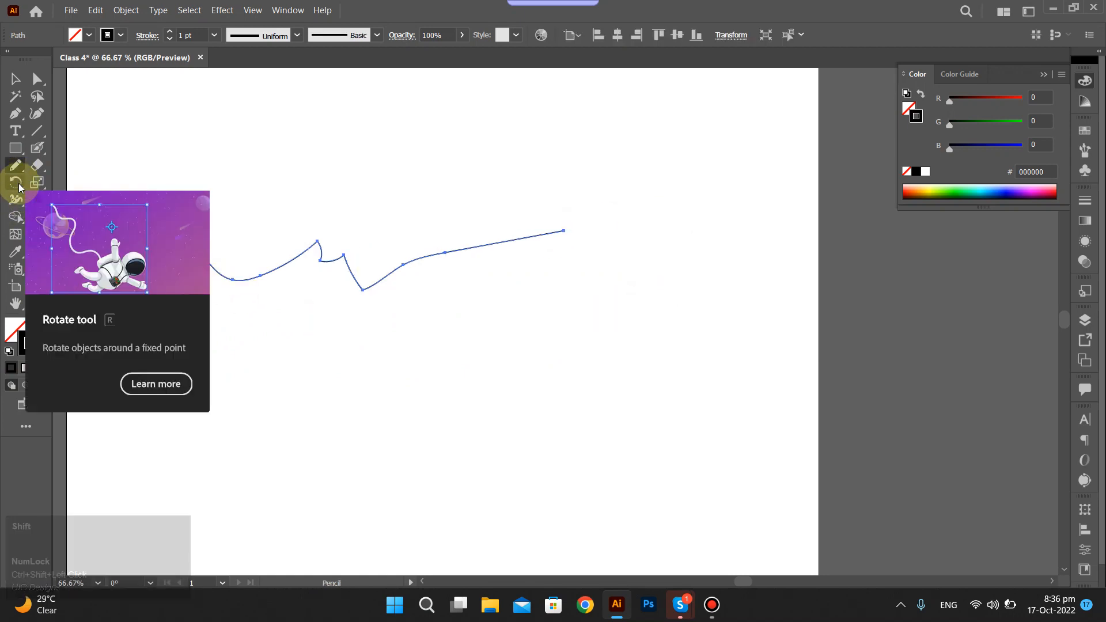
Use the Smooth Tool to round the jagged line's sharp peaks and its V-shaped dip, and deselect the line.
left_click_drag(15, 165, 60, 206)
mouse_move(179, 250)
left_mouse_down()
mouse_move(247, 241)
mouse_move(277, 292)
mouse_move(316, 276)
mouse_move(272, 274)
mouse_move(303, 267)
mouse_move(257, 247)
mouse_move(136, 257)
mouse_move(525, 223)
left_mouse_up()
left_click_drag(110, 259, 538, 269)
left_click_drag(288, 242, 464, 333)
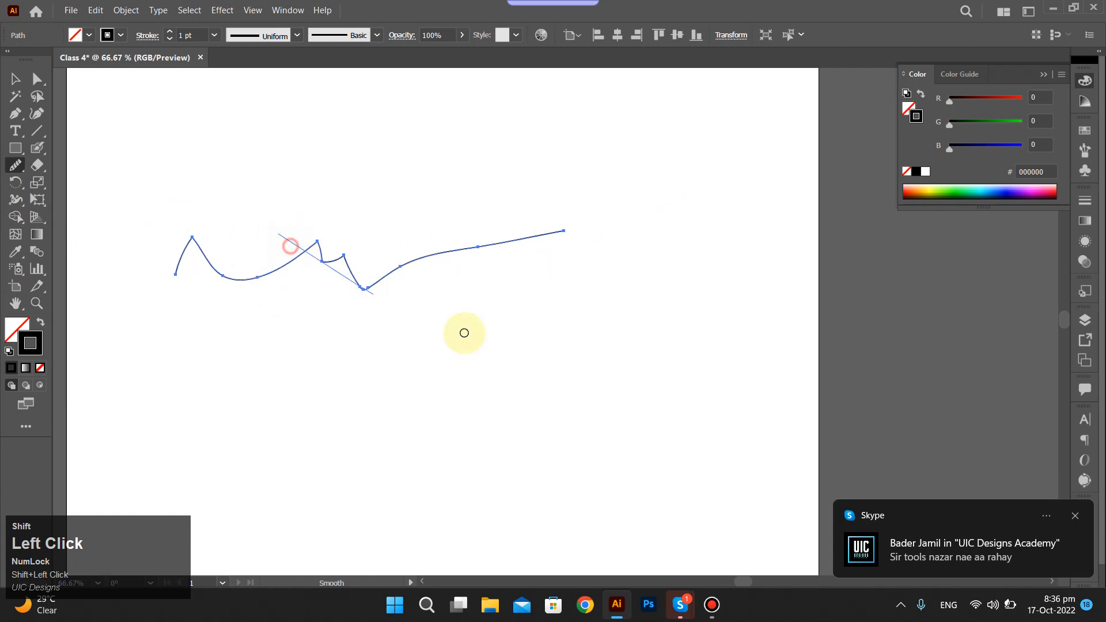
left_click_drag(332, 277, 346, 318)
mouse_move(320, 259)
left_mouse_down()
mouse_move(335, 286)
mouse_move(314, 244)
mouse_move(346, 266)
mouse_move(252, 236)
mouse_move(186, 276)
mouse_move(204, 281)
left_mouse_up()
mouse_move(378, 268)
left_mouse_down()
mouse_move(366, 301)
mouse_move(365, 267)
mouse_move(386, 232)
left_mouse_up()
left_click_drag(226, 311, 256, 218)
left_click(463, 320)
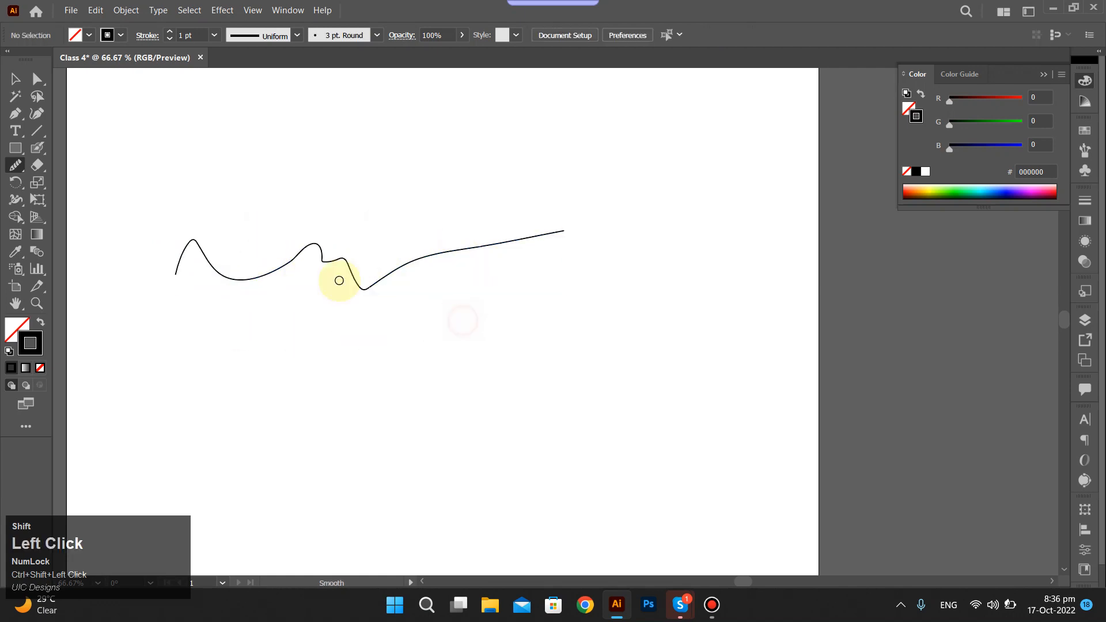
scroll(333, 279, "up", 4)
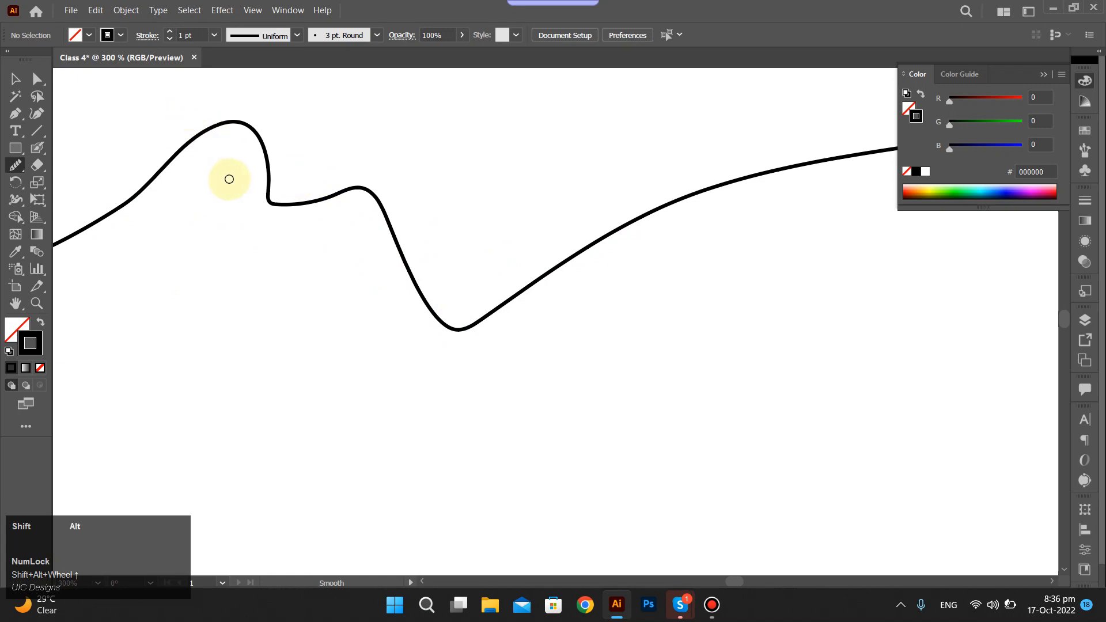
scroll(153, 211, "down", 4)
left_click(616, 272)
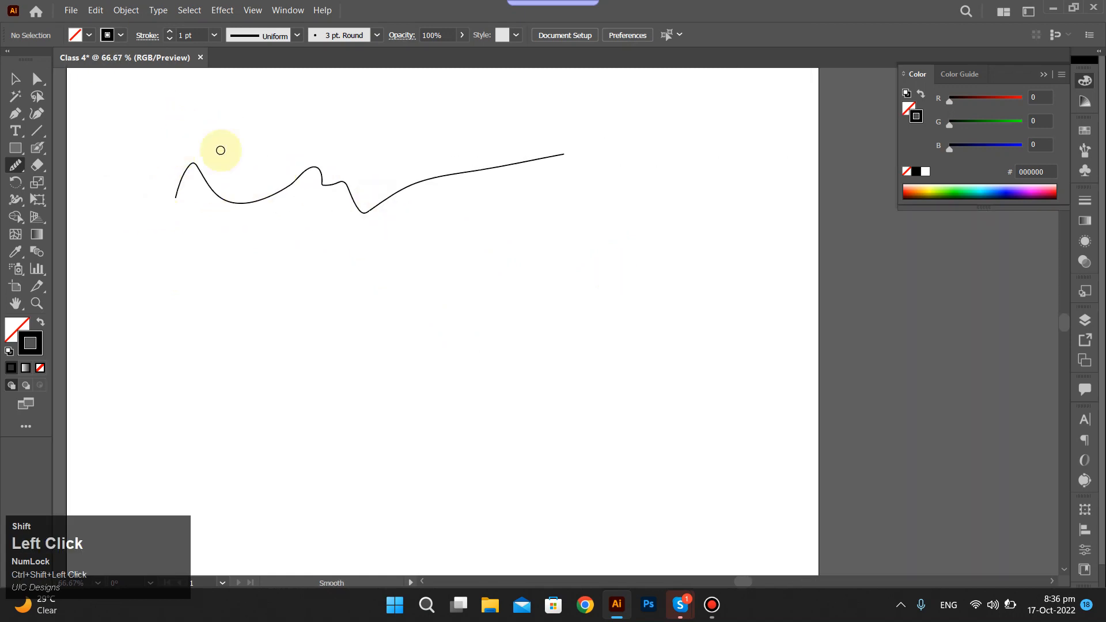
Select the smoothed wavy line and delete it.
left_click_drag(430, 266, 430, 266)
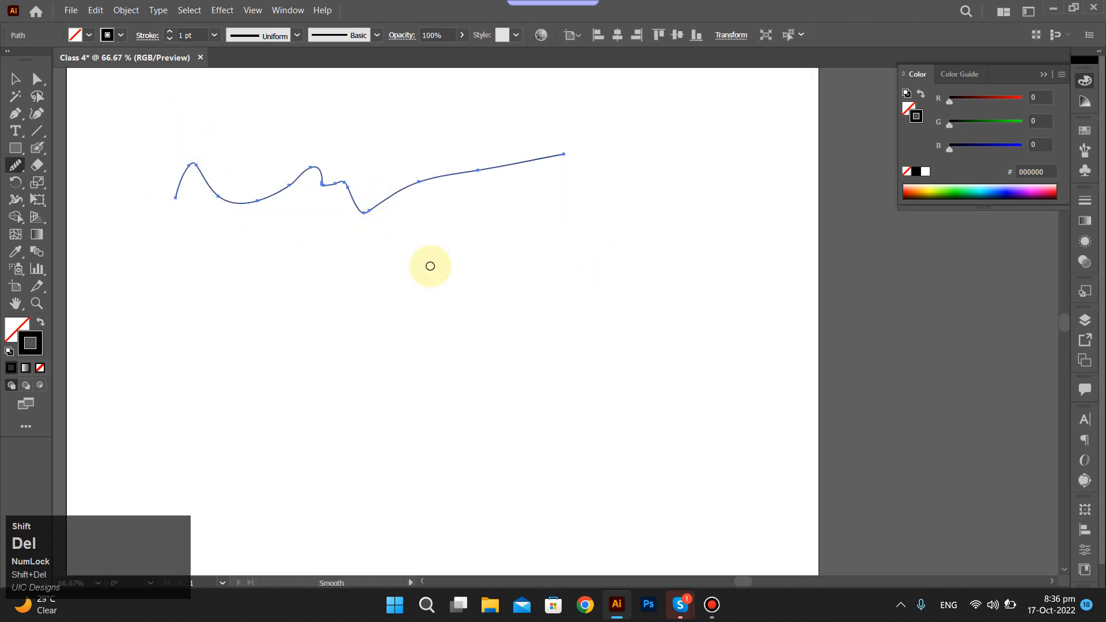
key("shift+Delete")
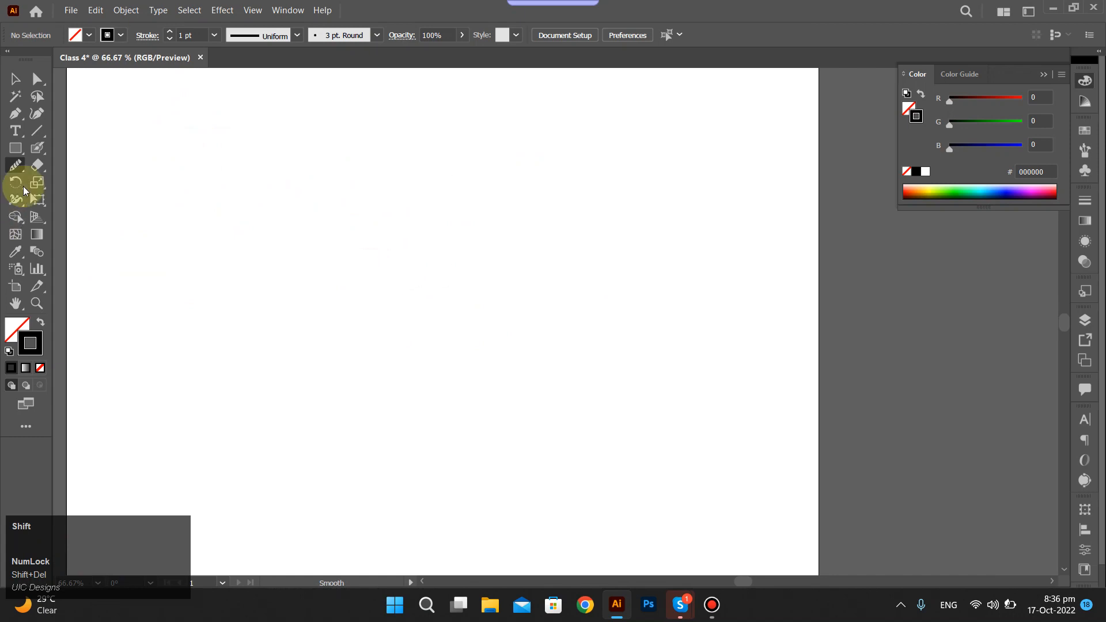
left_click(13, 167, "shift")
left_click_drag(14, 167, 94, 211)
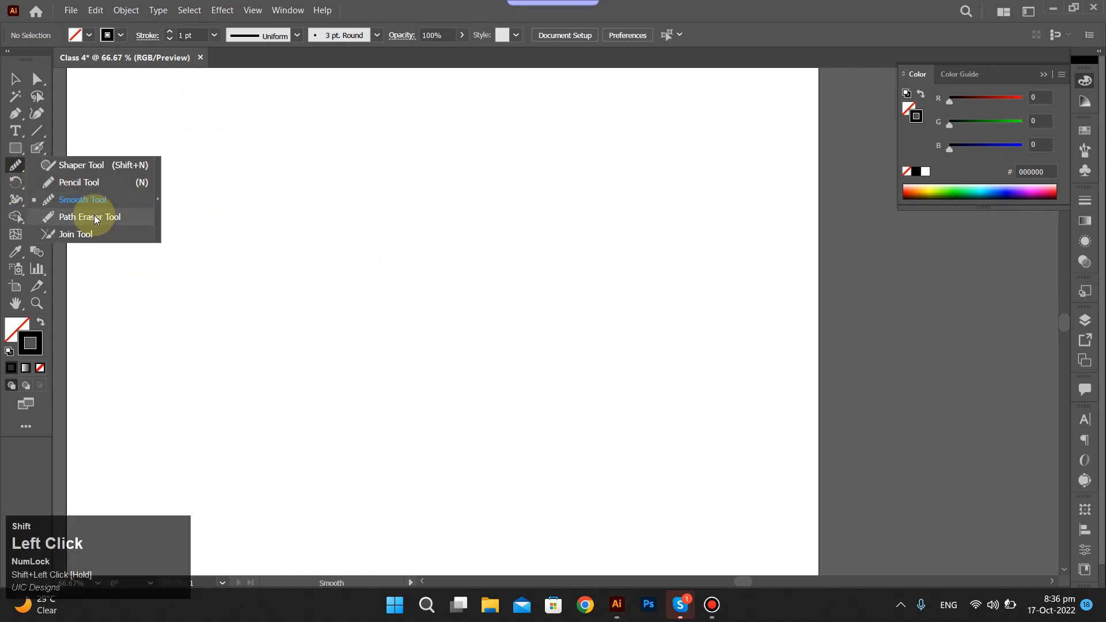
left_click(283, 192, "ctrl+shift")
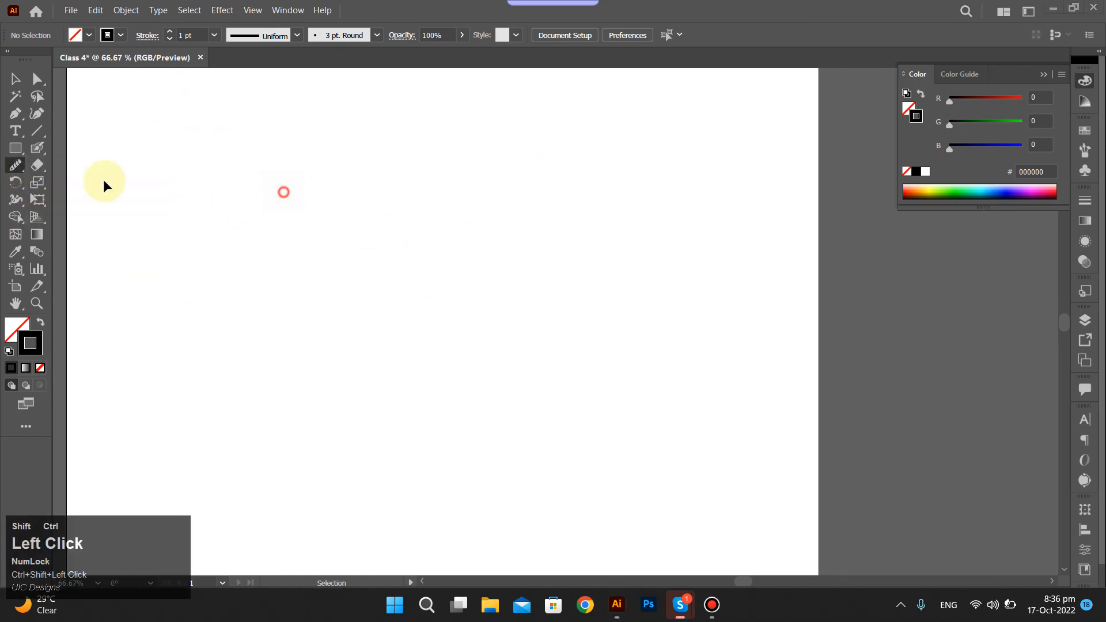
Draw a trial rectangle, and undo both it and the deletion of the wavy line.
left_click(20, 150)
mouse_move(281, 165)
left_mouse_down()
mouse_move(538, 307)
mouse_move(726, 331)
mouse_move(700, 327)
left_mouse_up()
key("ctrl+z")
left_click(15, 166)
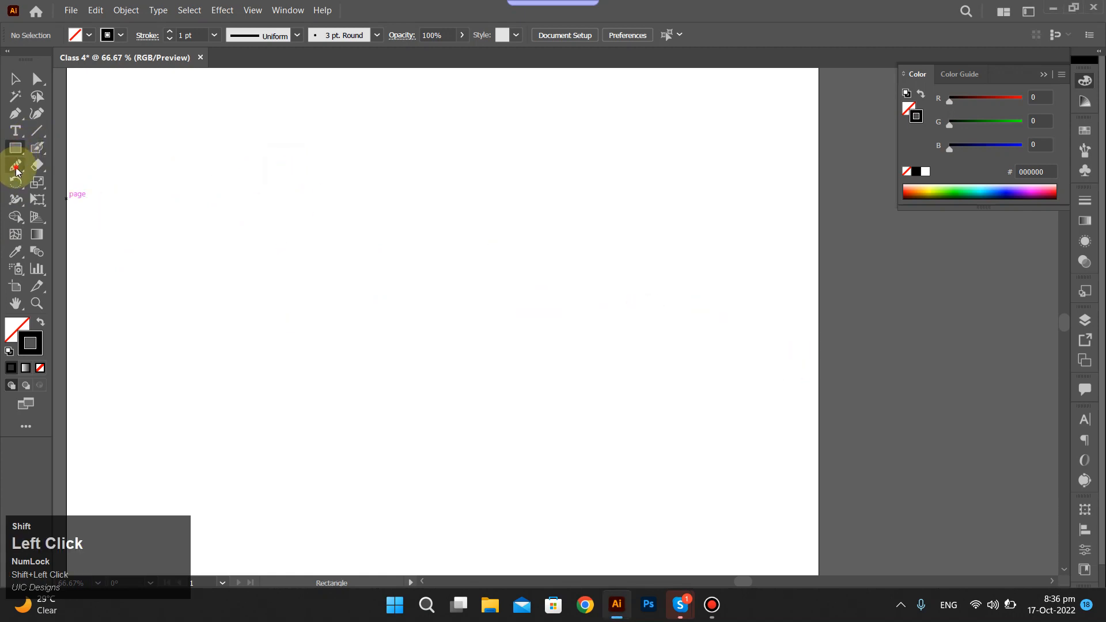
mouse_move(222, 231)
left_mouse_down()
mouse_move(476, 250)
mouse_move(618, 180)
left_mouse_up()
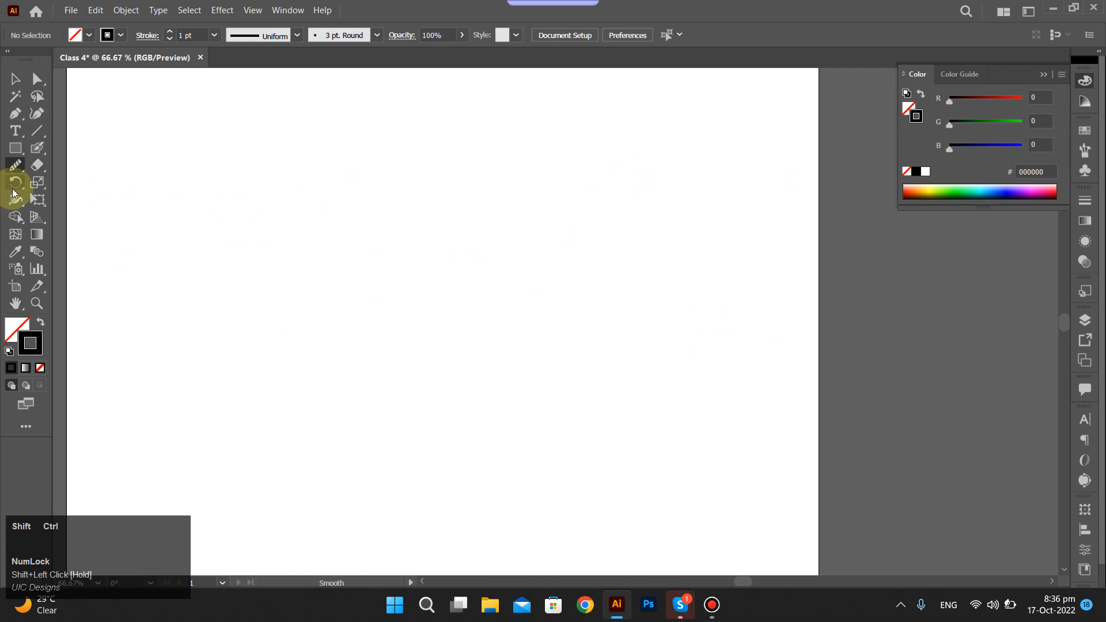
left_click(16, 166)
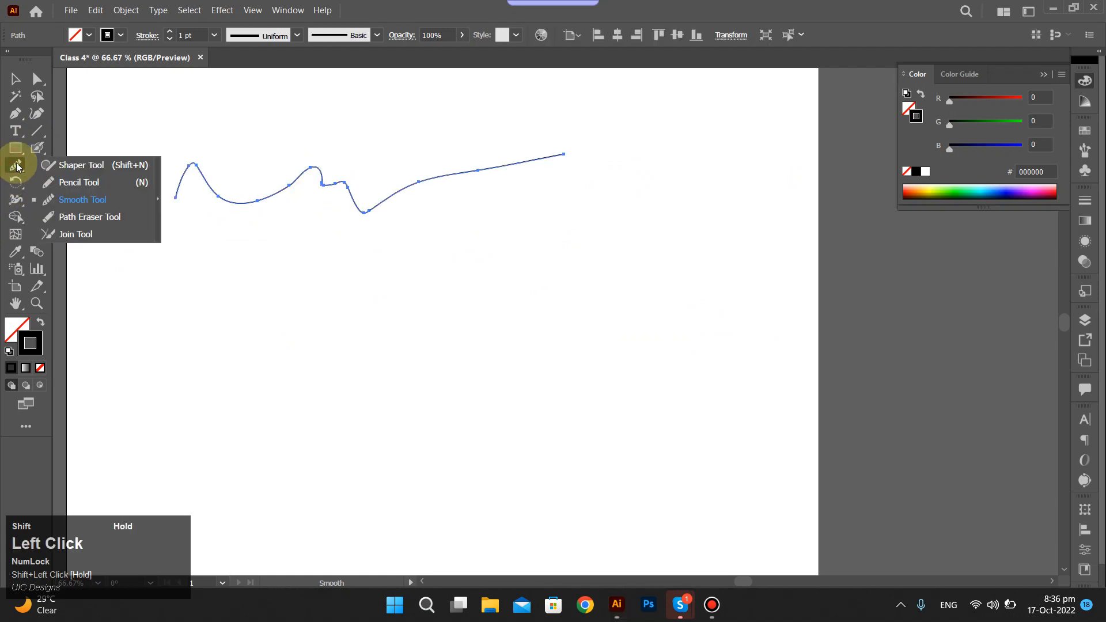
left_click(213, 130, "ctrl")
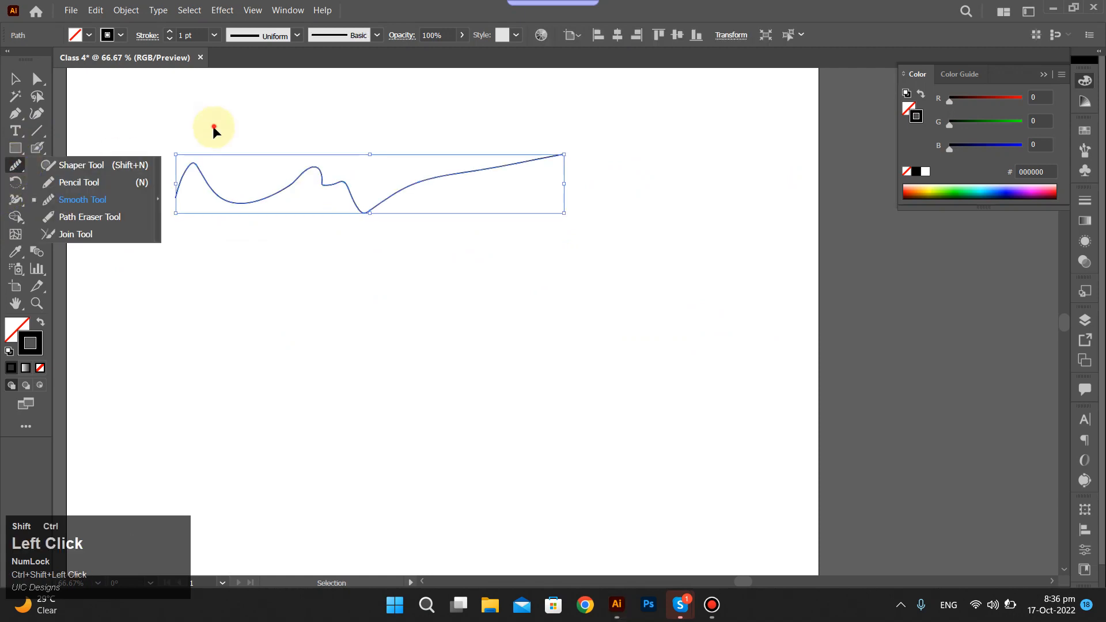
Move the smoothed wavy line slightly down and to the right on the artboard.
left_click(371, 206)
left_click(346, 195)
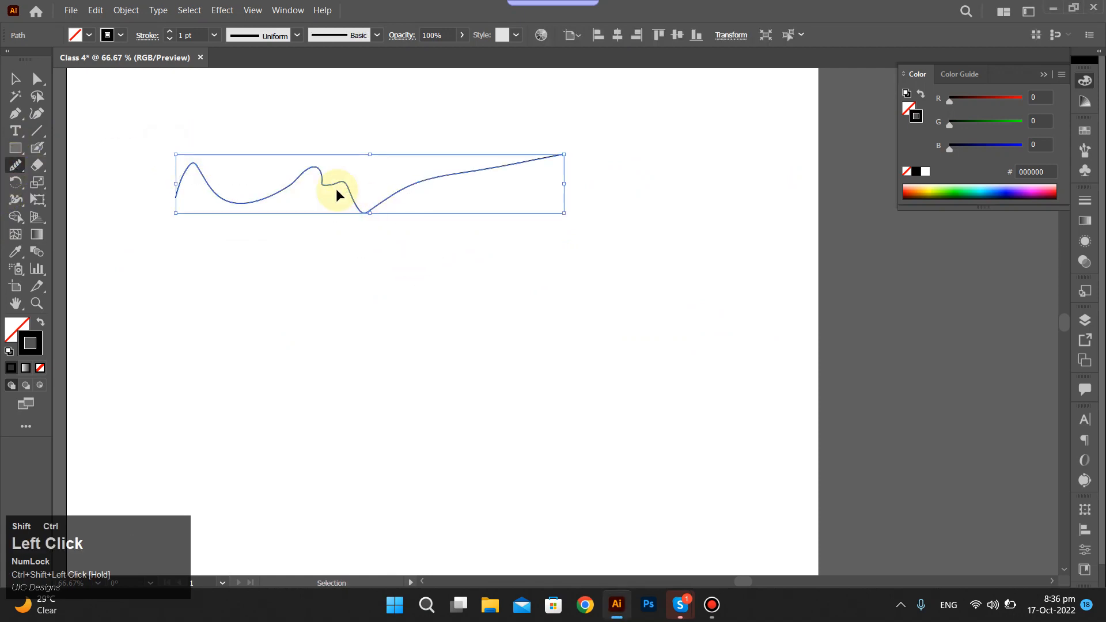
left_click_drag(350, 190, 390, 237)
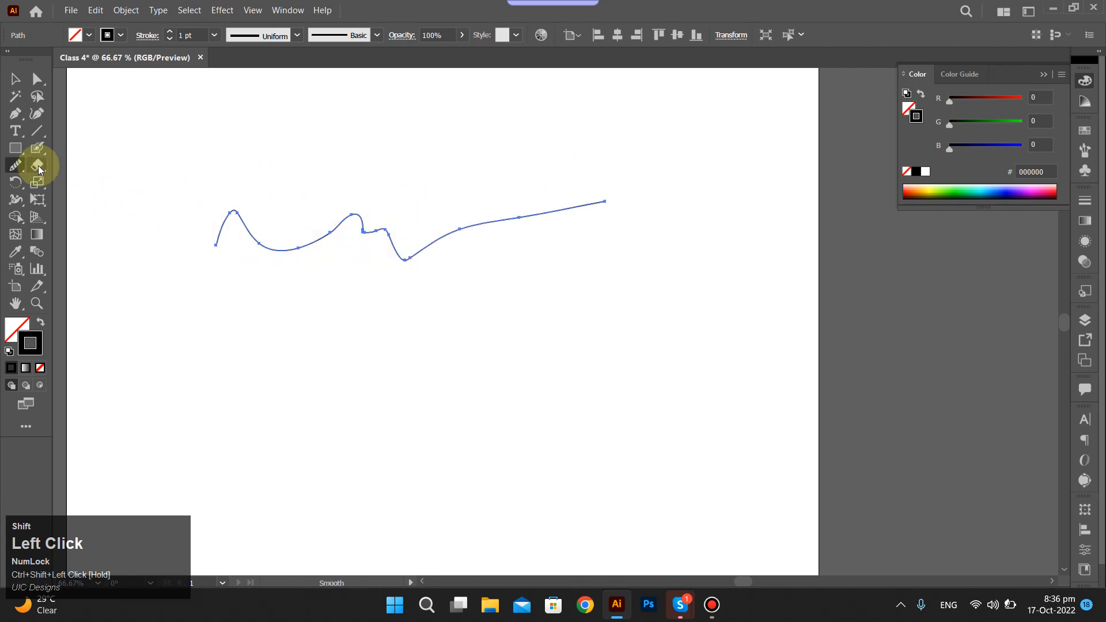
Use the Path Eraser Tool to erase the shallow valley just after the line's first peak.
left_click(16, 166)
left_click_drag(101, 200, 102, 214)
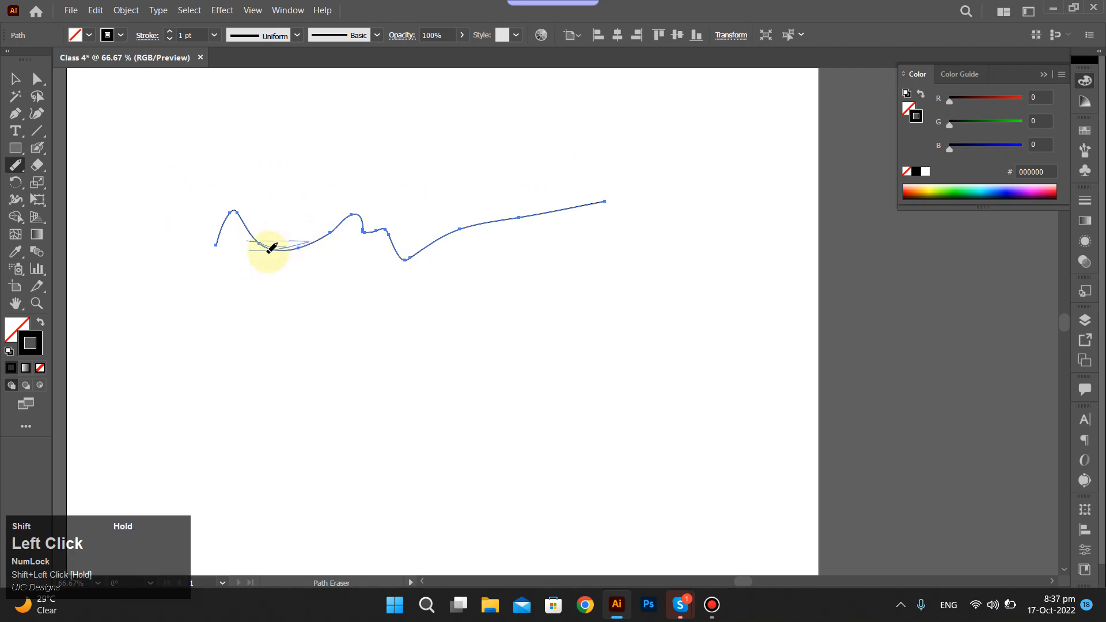
left_click_drag(271, 248, 276, 243)
scroll(275, 238, "up", 4)
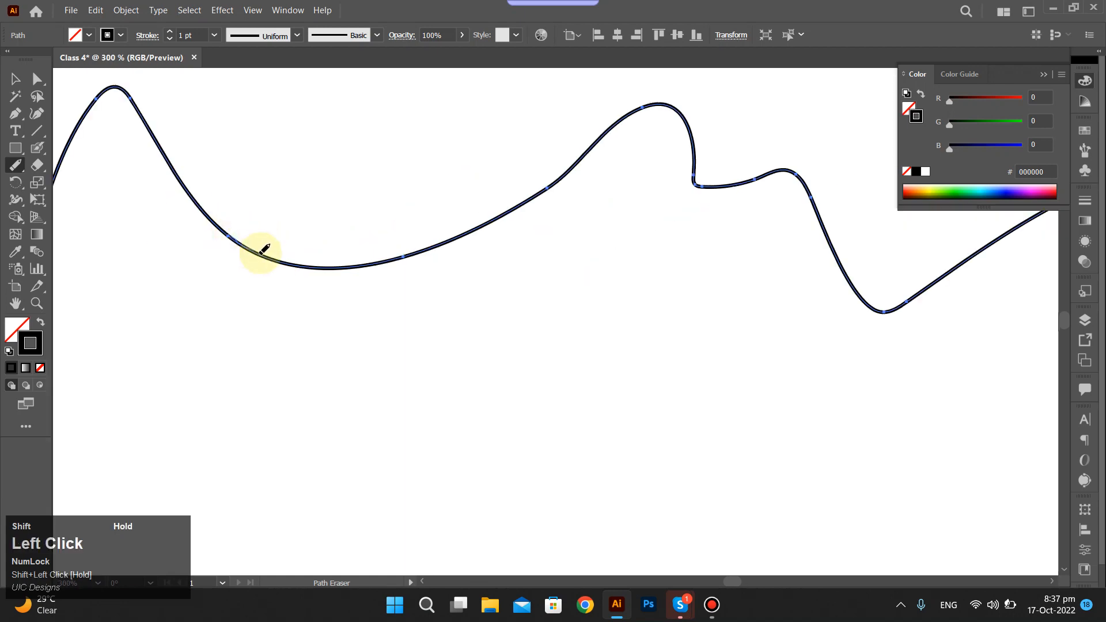
left_click_drag(262, 253, 402, 256)
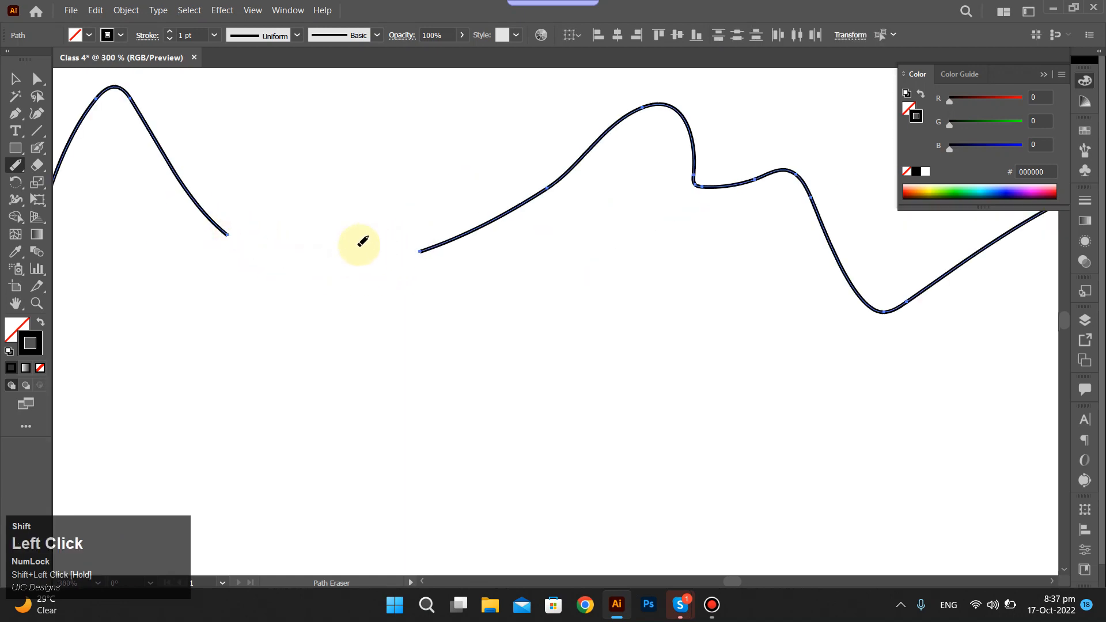
Select the longer piece of the split line and erase the section through its deep dip with the Path Eraser Tool.
scroll(361, 240, "right", 2)
scroll(347, 324, "down", 2)
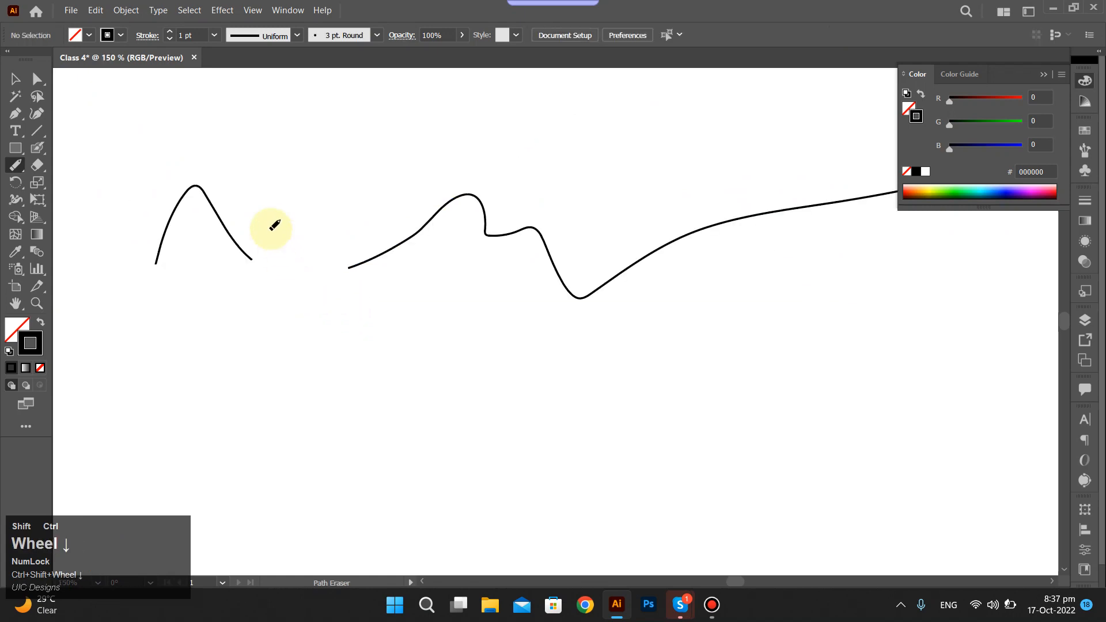
left_click(214, 218)
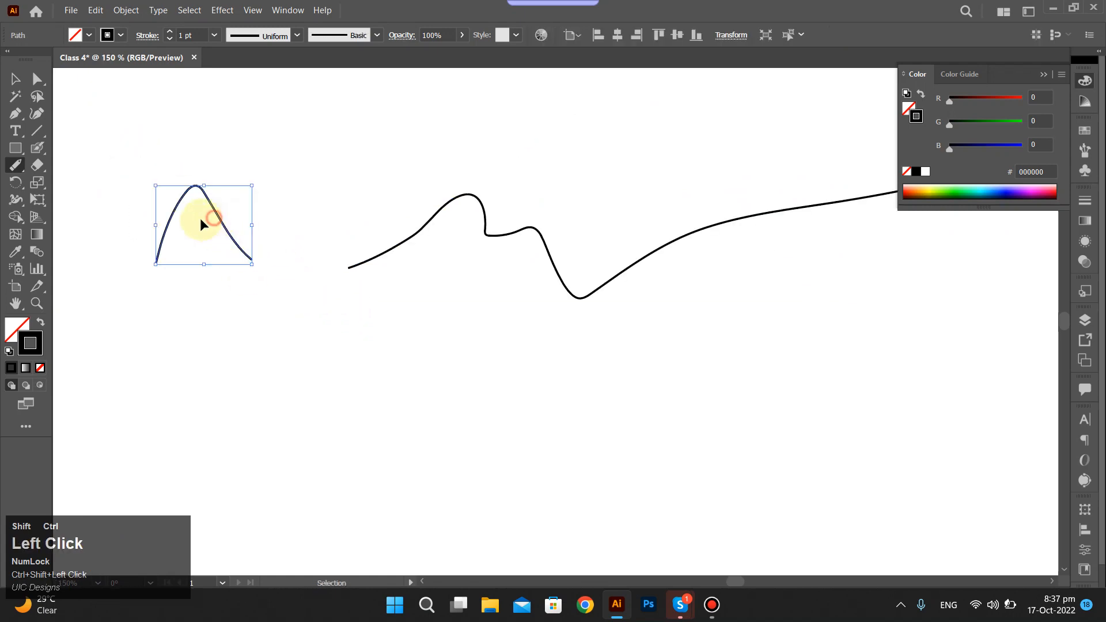
left_click_drag(151, 170, 144, 169)
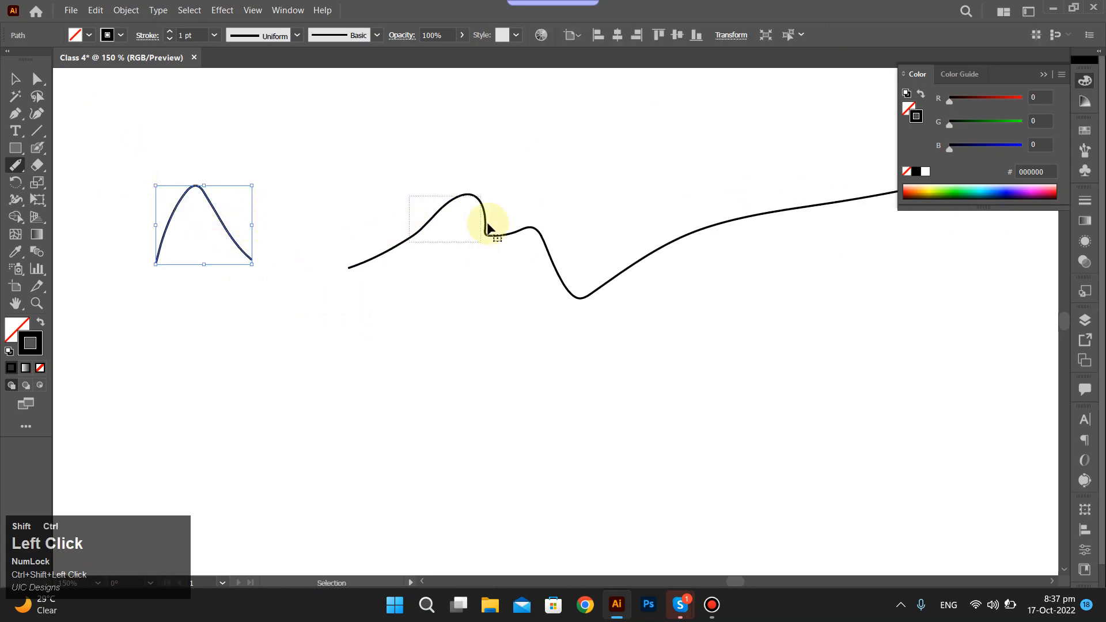
left_click_drag(486, 229, 489, 230)
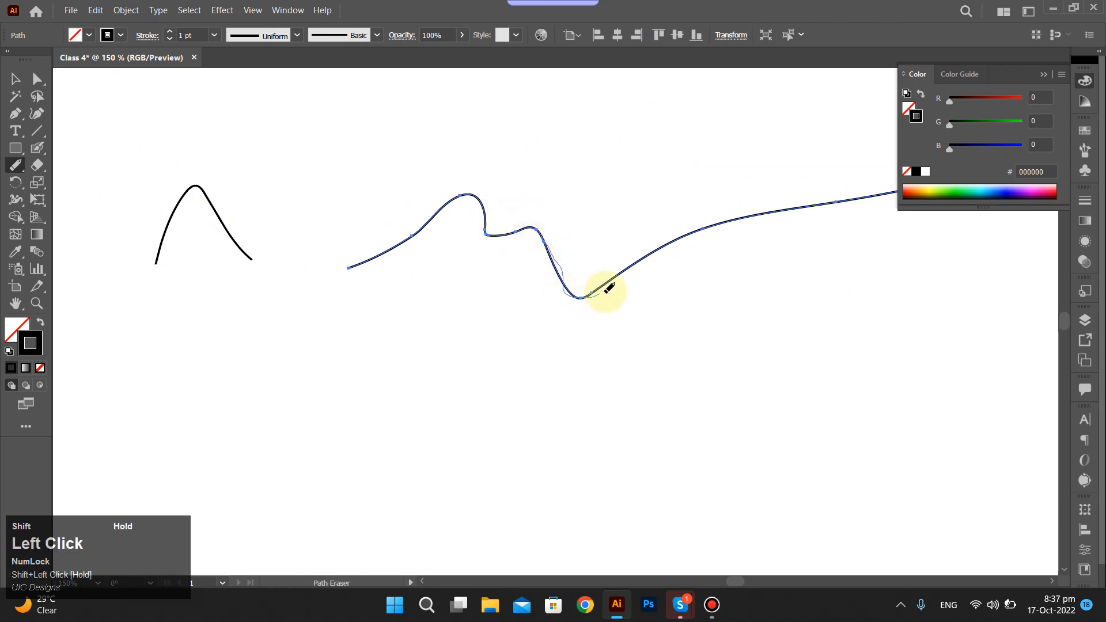
left_click_drag(605, 292, 622, 274)
left_click(587, 239, "ctrl")
scroll(555, 237, "down", 1)
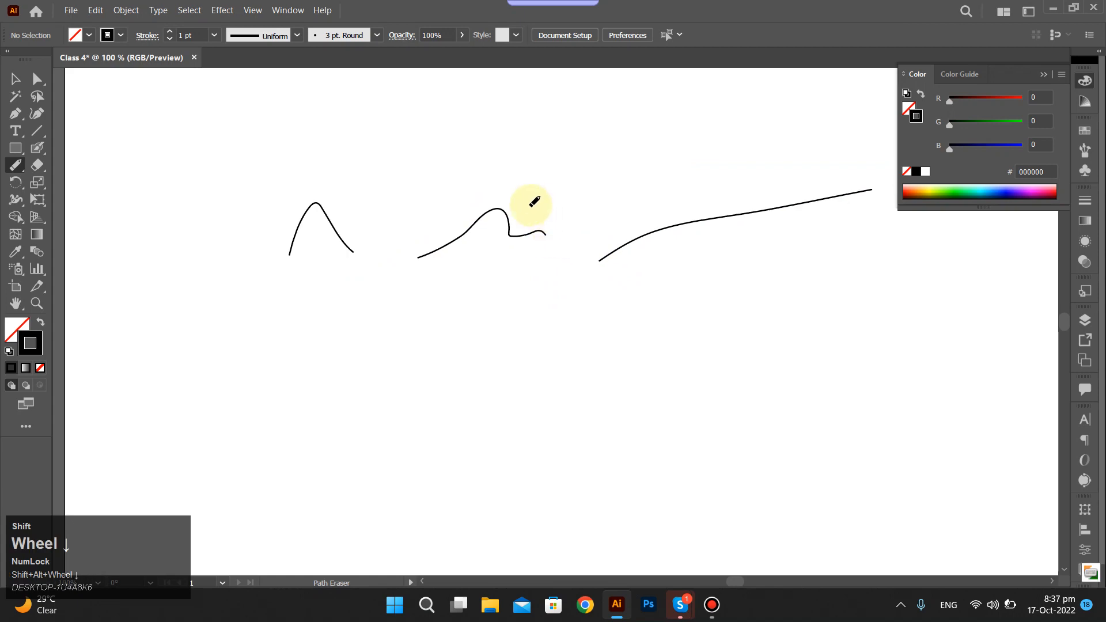
Separate the pieces by moving the middle one up and the long one slightly down, and stretch the peak piece a little taller.
left_click_drag(499, 213, 533, 118)
left_click(292, 236, "ctrl+shift")
left_click_drag(314, 204, 315, 189)
left_click(627, 245, "ctrl")
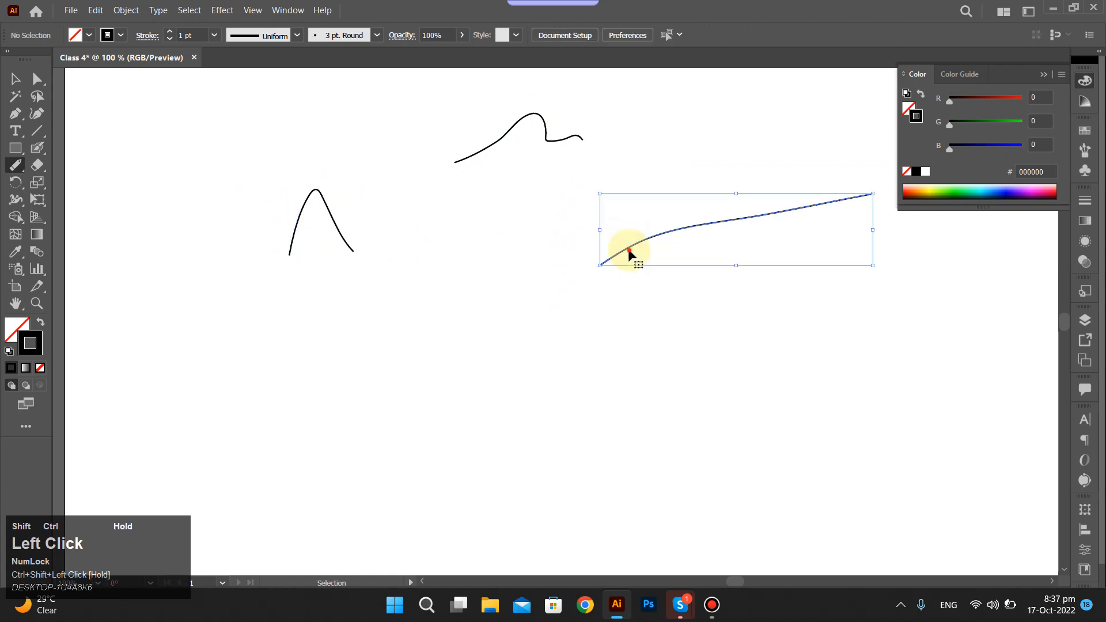
left_click(488, 294, "ctrl")
scroll(457, 290, "down", 2)
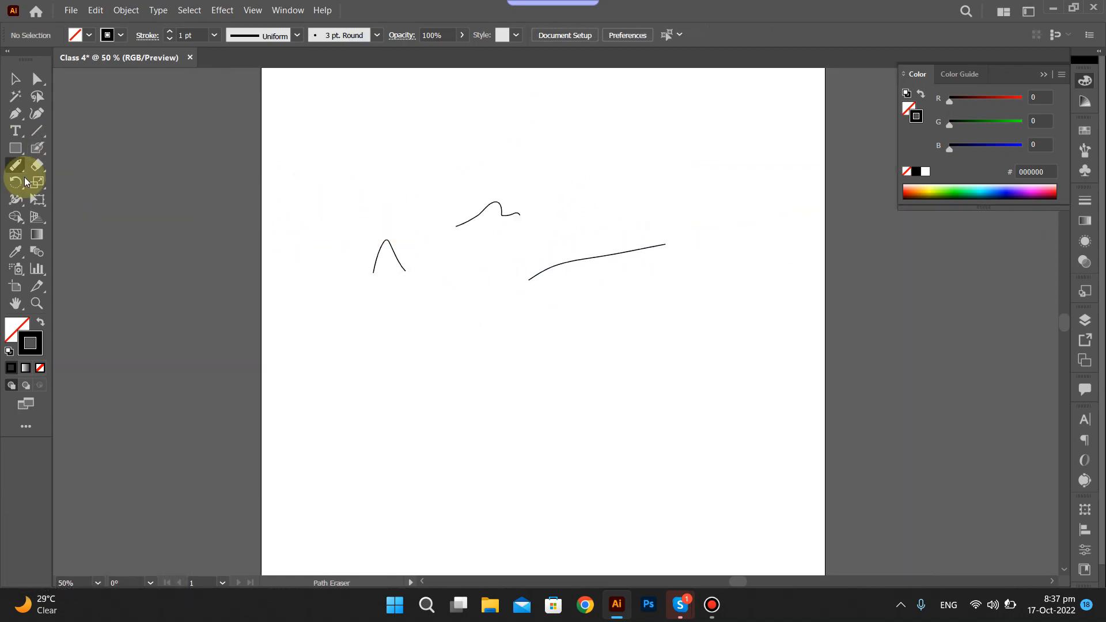
Undo the moves and the stretch of the pieces, along with both path erasures.
scroll(444, 226, "up", 2)
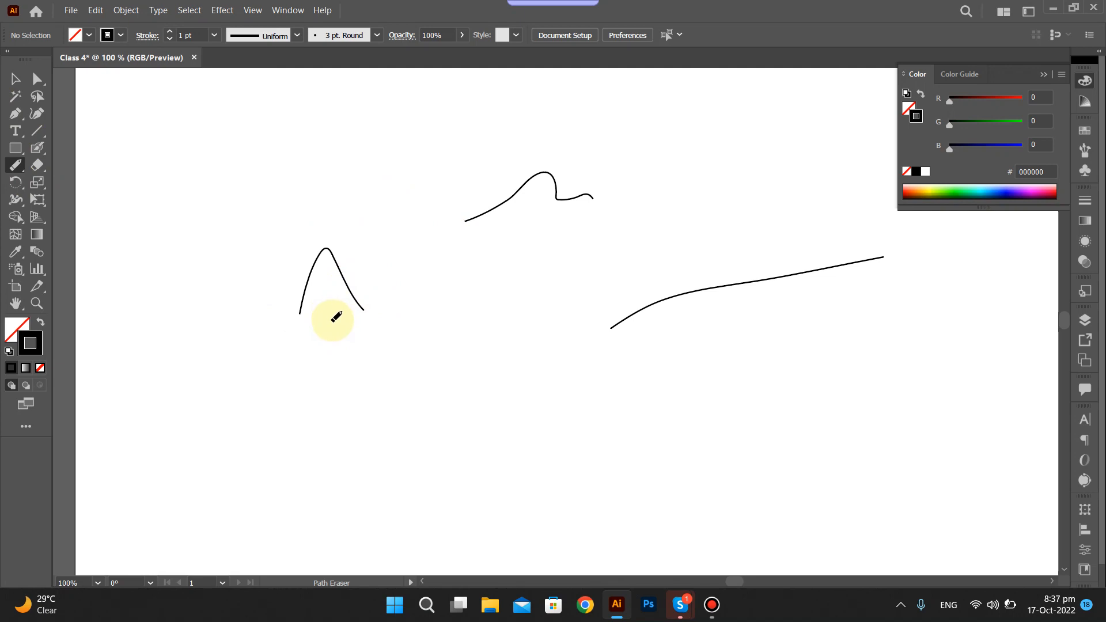
key("ctrl+shift+z")
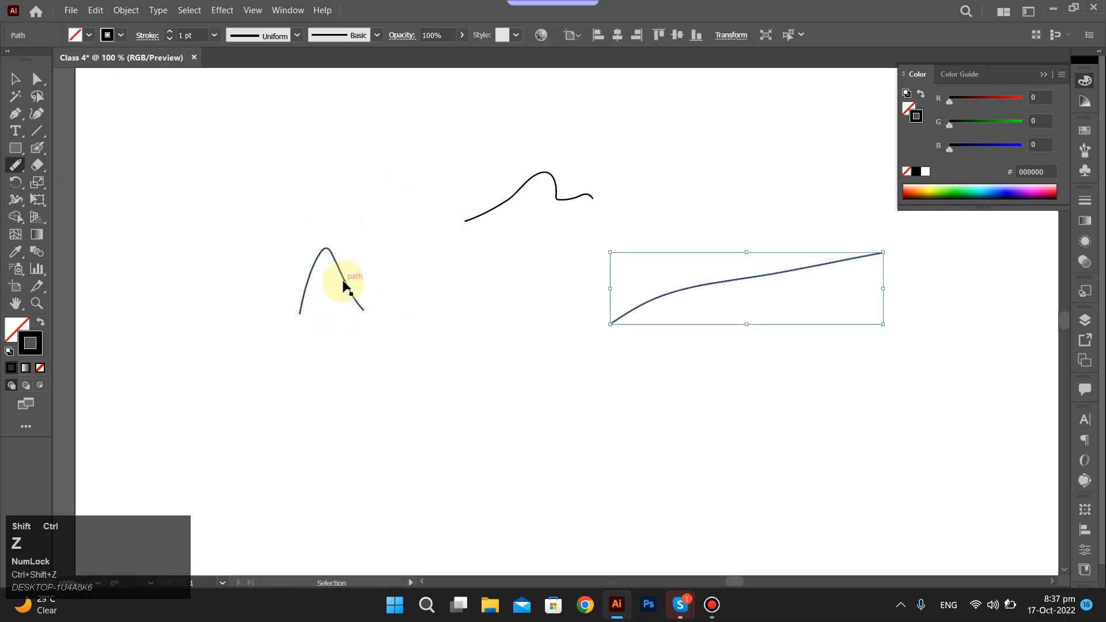
key("ctrl+shift+z")
key("ctrl+shift+z")
key("ctrl+shift+z")
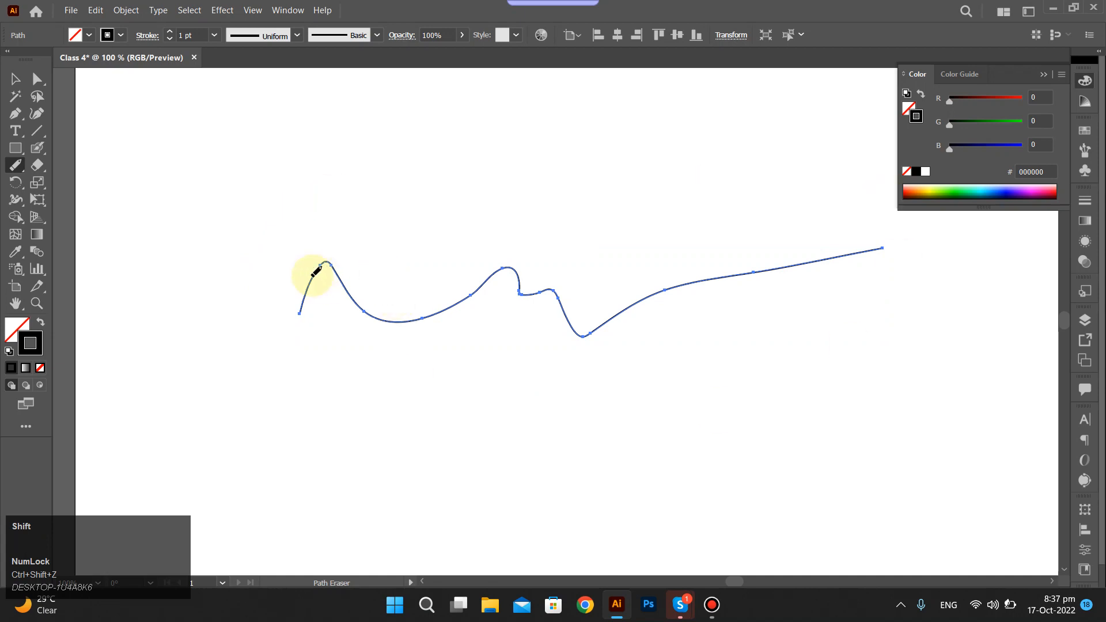
Erase the line's middle section, from the first valley through the second hump, with the Eraser Tool.
scroll(299, 266, "down", 1)
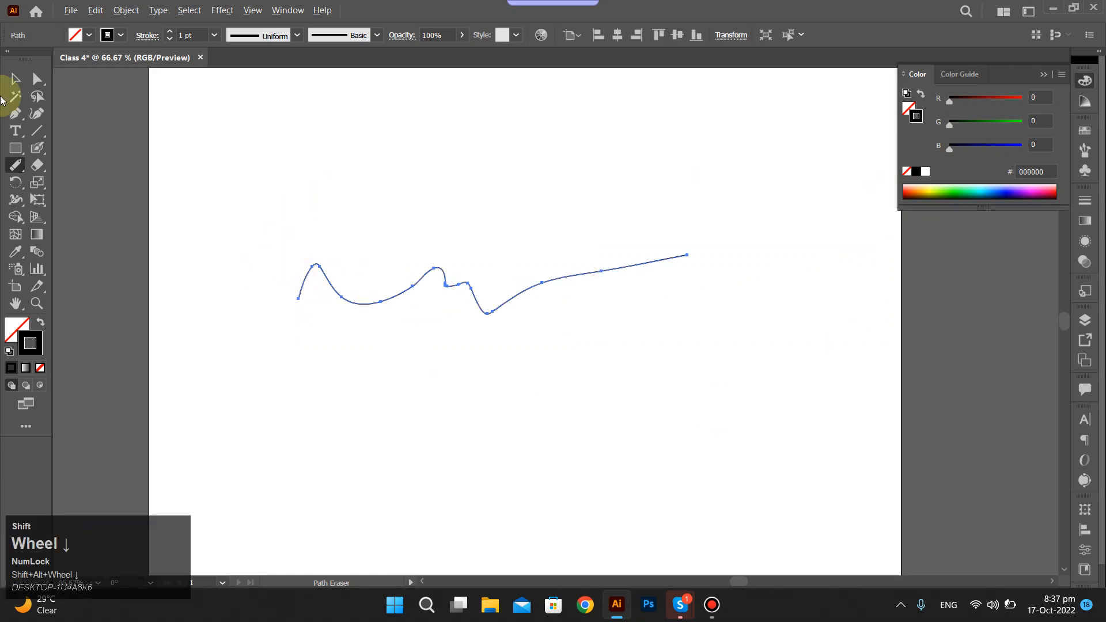
left_click(38, 165, "shift")
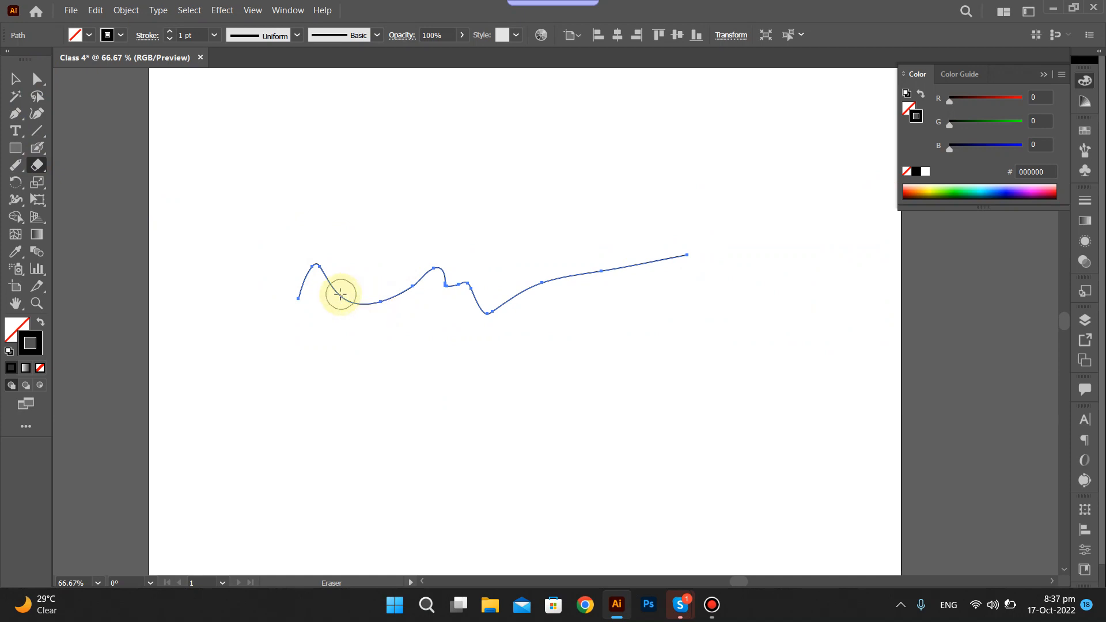
mouse_move(355, 299)
left_mouse_down()
mouse_move(452, 263)
mouse_move(443, 296)
left_mouse_up()
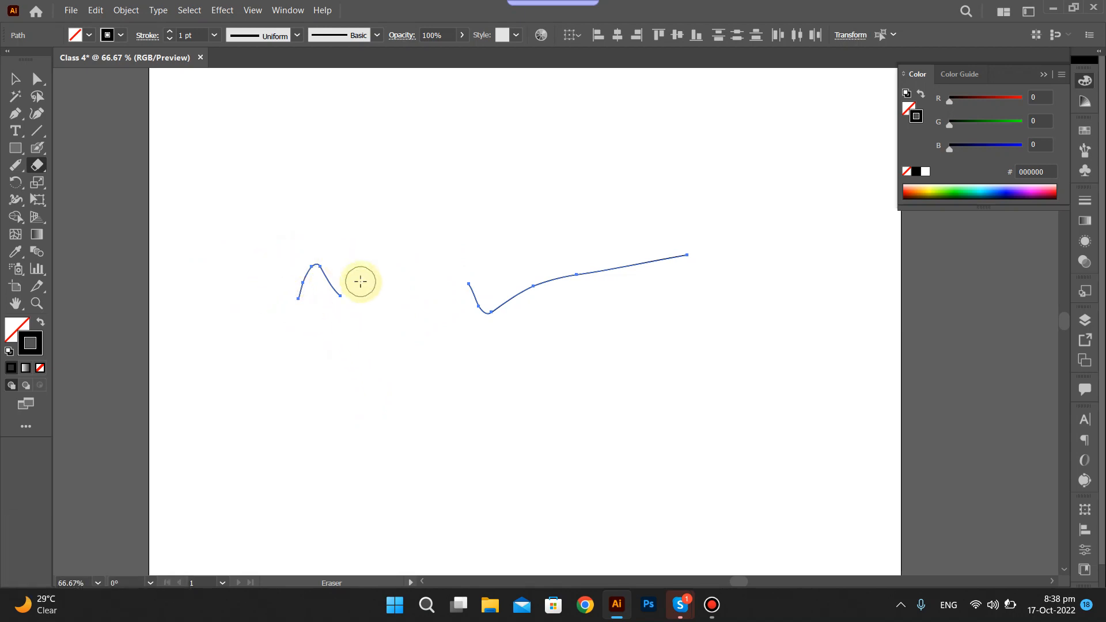
Undo the erasure and delete the whole line.
key("ctrl+shift+z")
key("ctrl+shift+z")
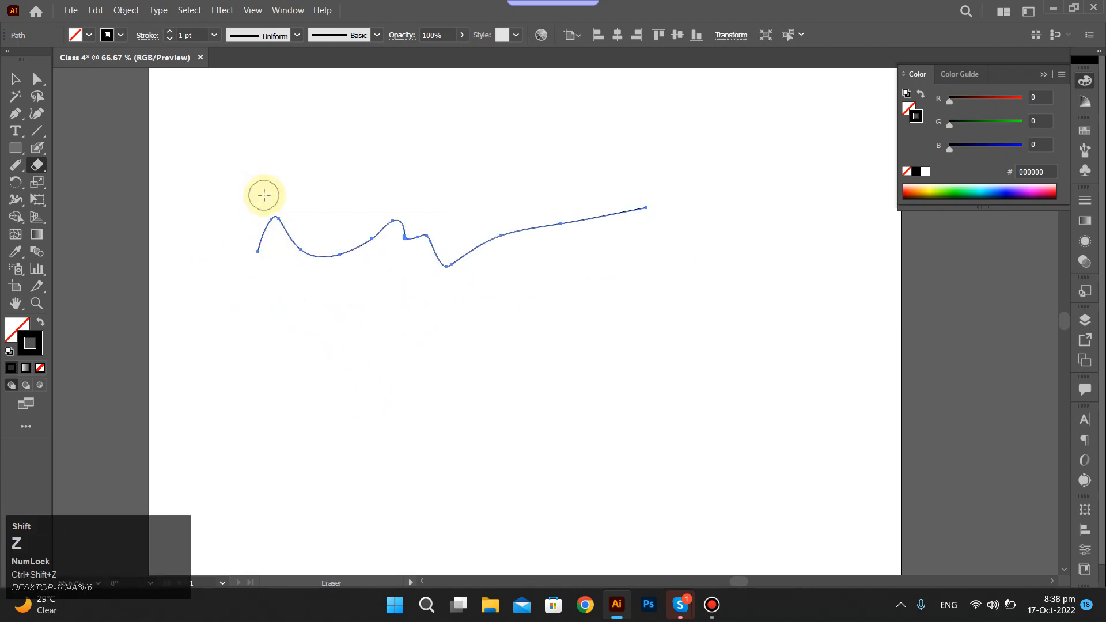
key("shift+Delete")
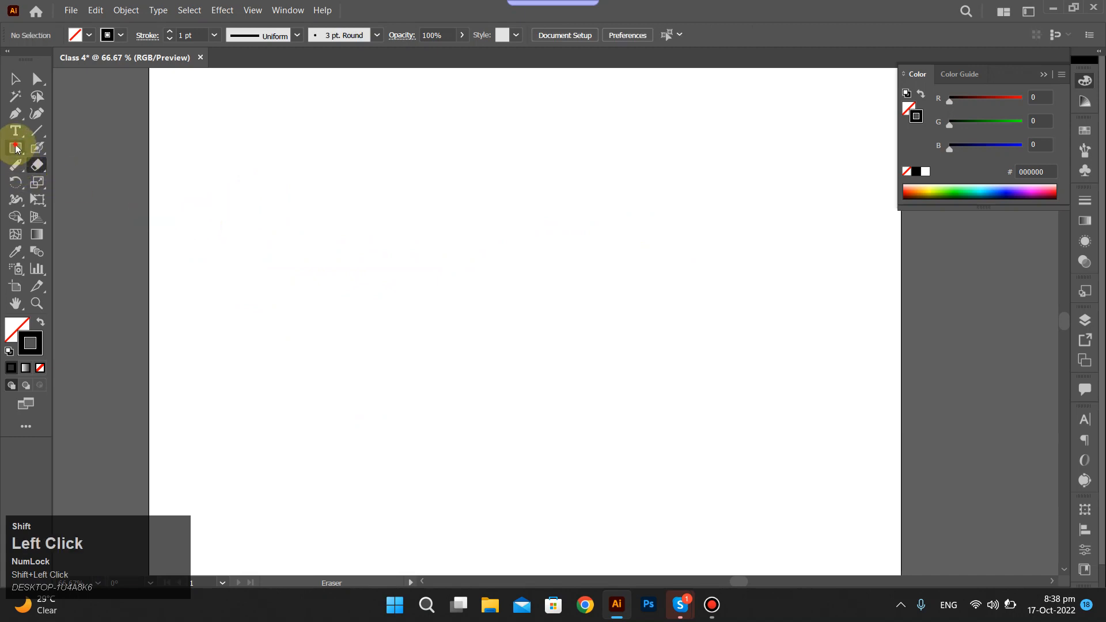
Draw a wide rectangle and erase its upper left corner and left edge with an enlarged Eraser Tool.
left_click_drag(15, 148, 84, 153)
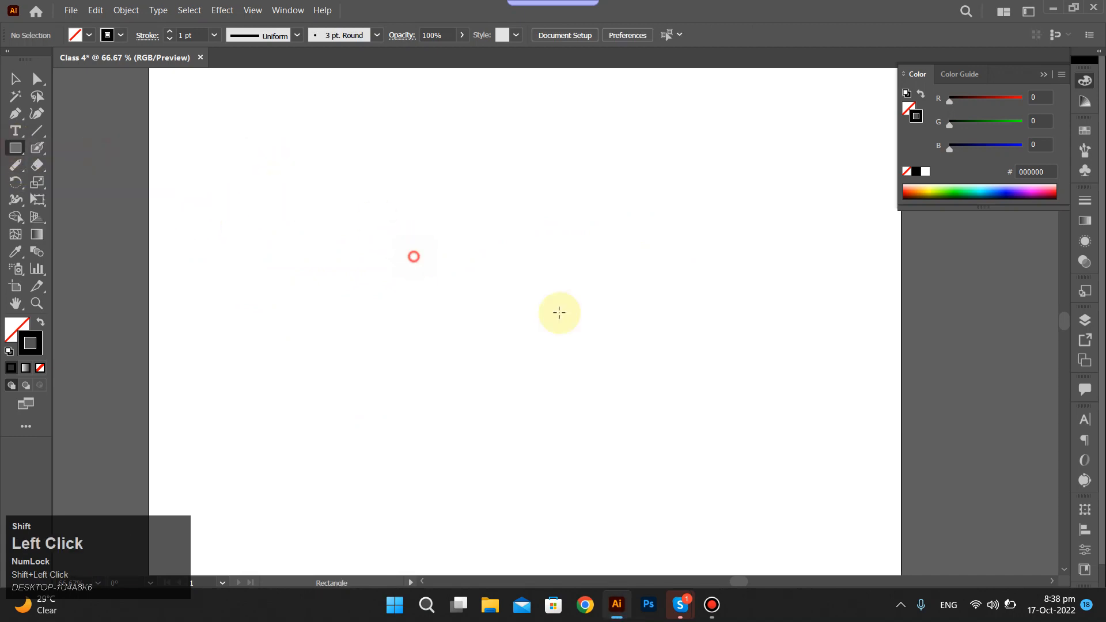
left_click_drag(379, 223, 653, 352)
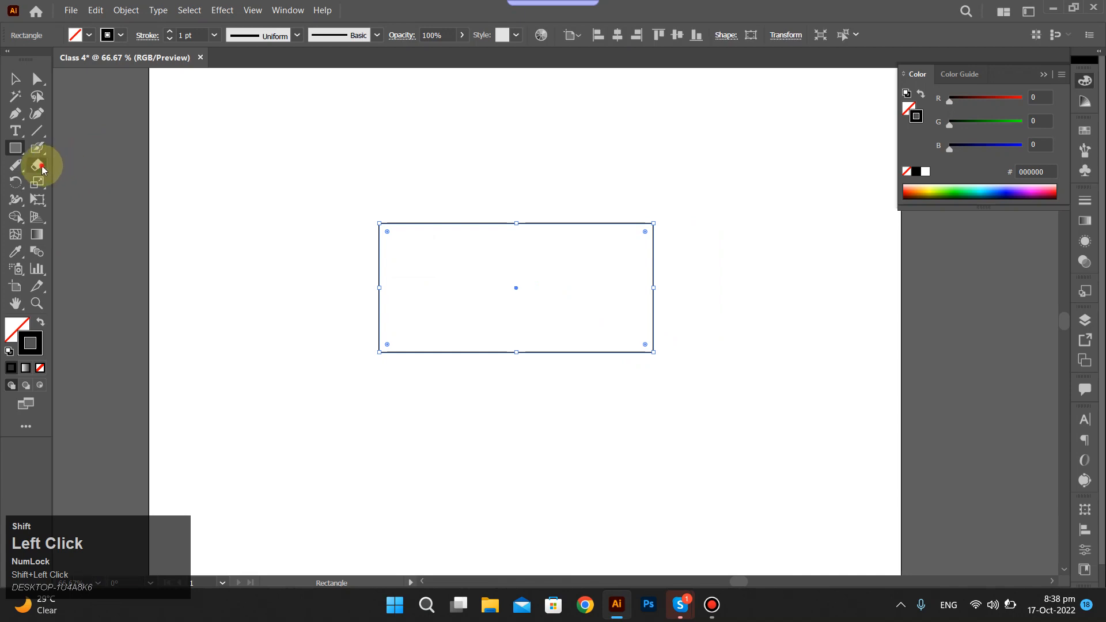
left_click(43, 167)
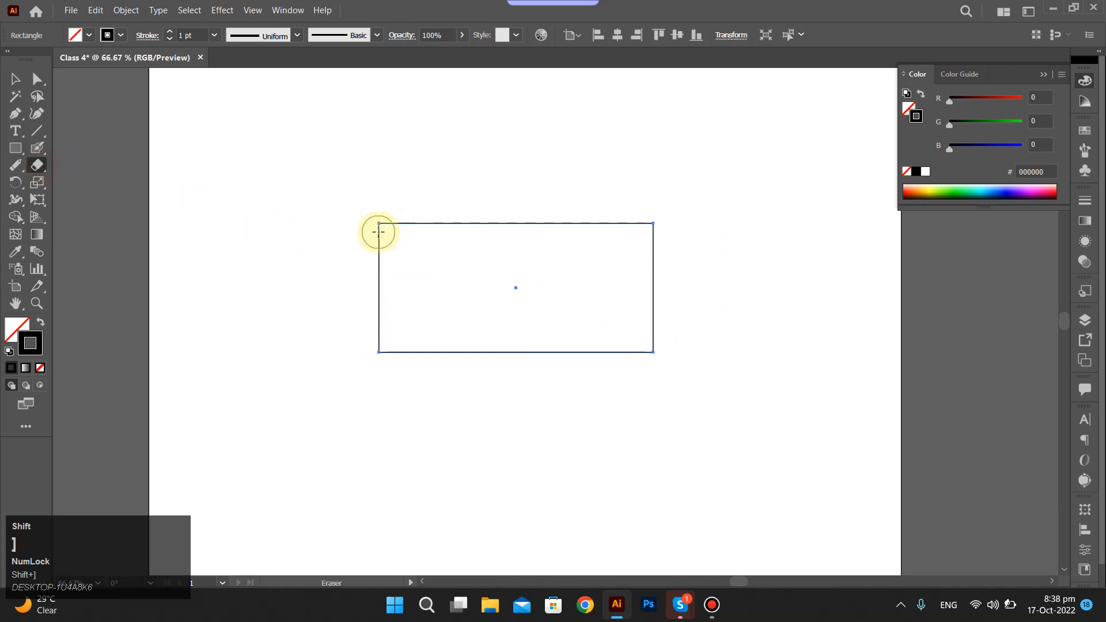
left_click_drag(425, 209, 277, 370)
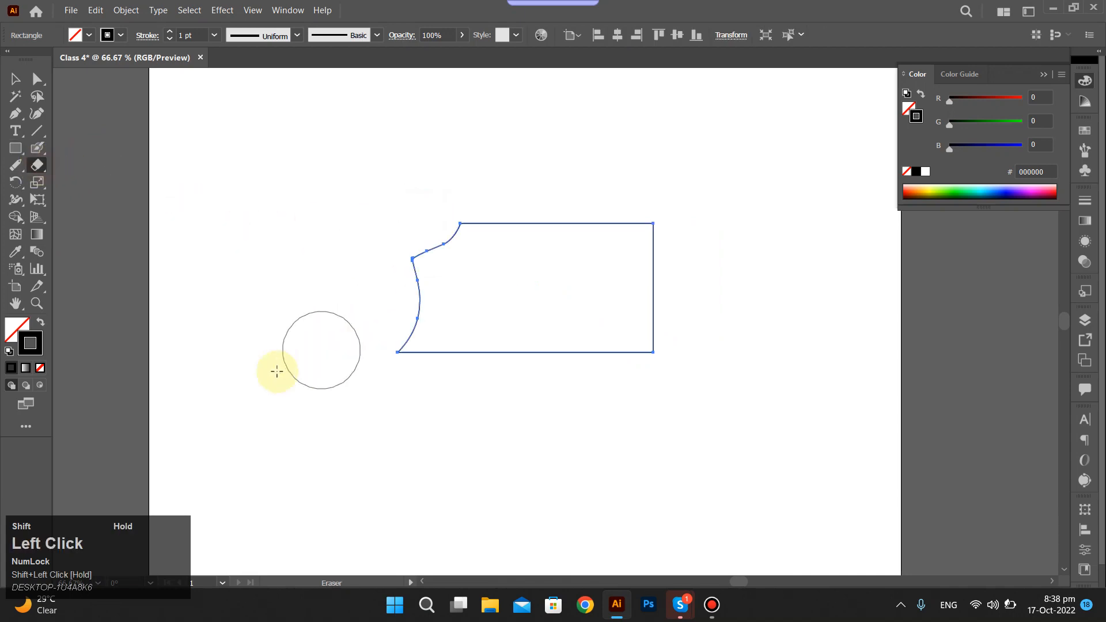
left_click(388, 374, "ctrl")
Select the cut rectangle and move it left and slightly down on the artboard.
left_click(493, 254, "ctrl")
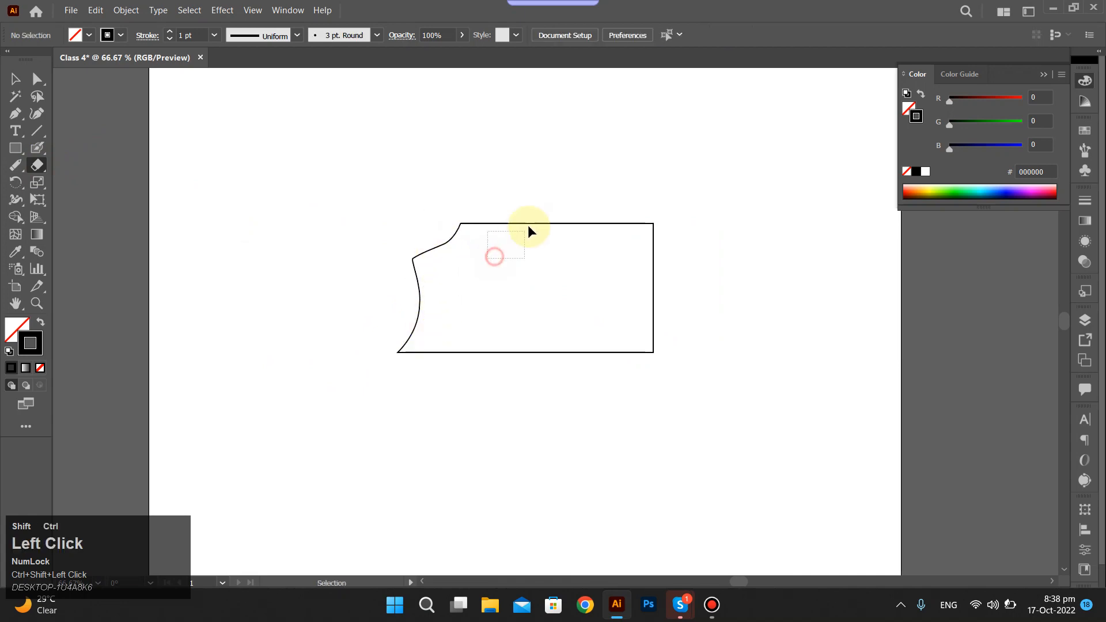
mouse_move(525, 199)
left_mouse_down()
mouse_move(545, 261)
mouse_move(511, 185)
mouse_move(547, 163)
mouse_move(447, 224)
mouse_move(438, 245)
left_mouse_up()
key("v")
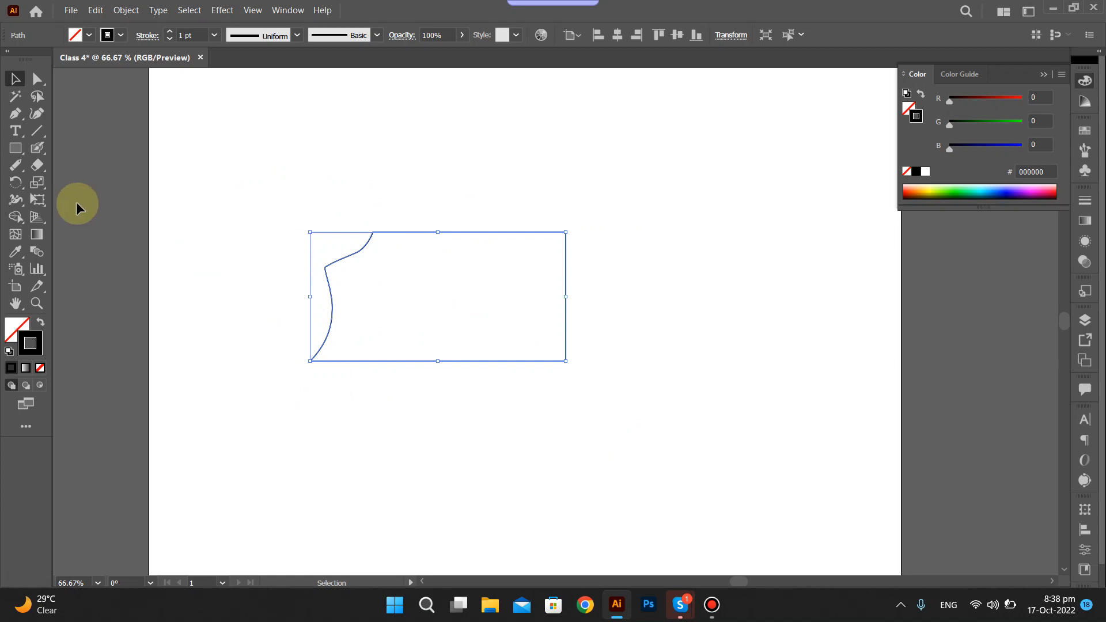
Erase the middle of the shape's top edge with the Path Eraser Tool and deselect the shape.
left_click(15, 168, "shift")
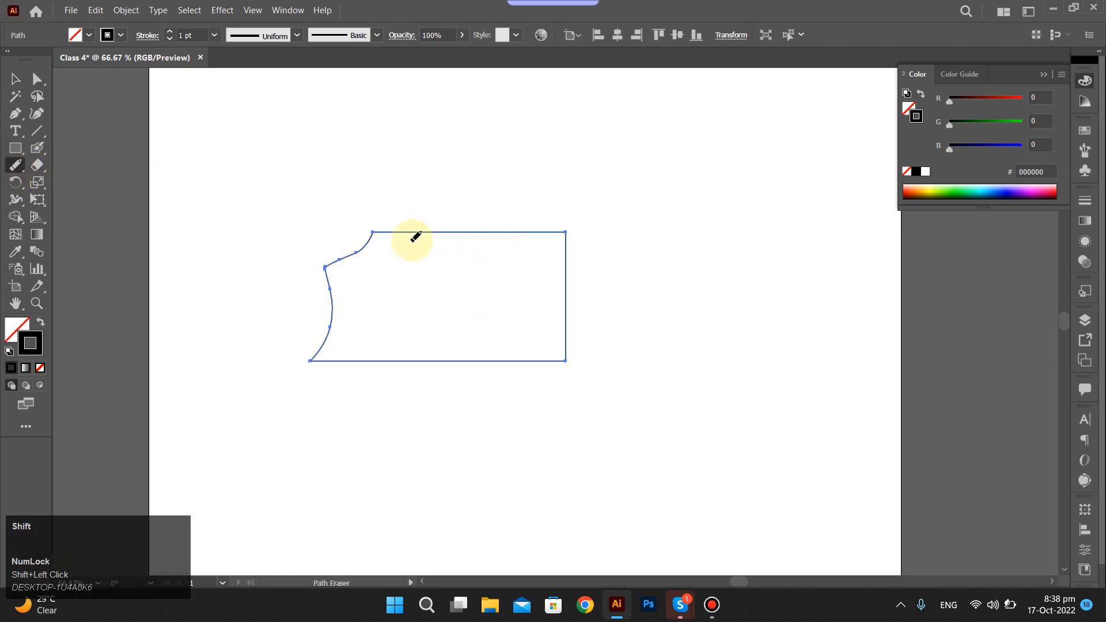
left_click(423, 226)
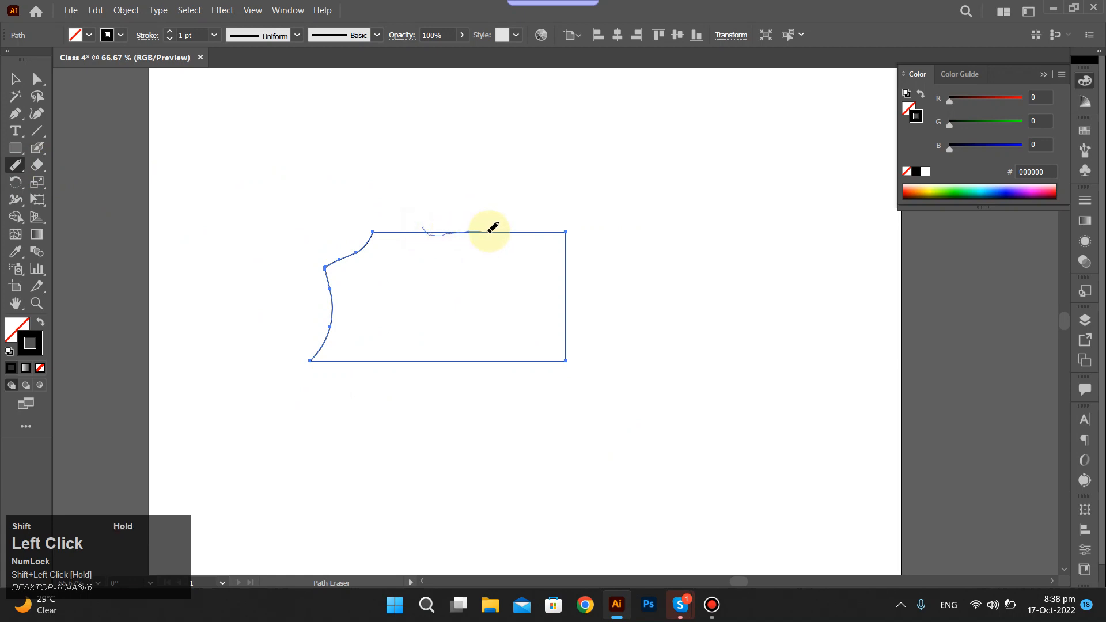
left_click_drag(492, 227, 538, 209)
left_click(493, 221, "ctrl+shift")
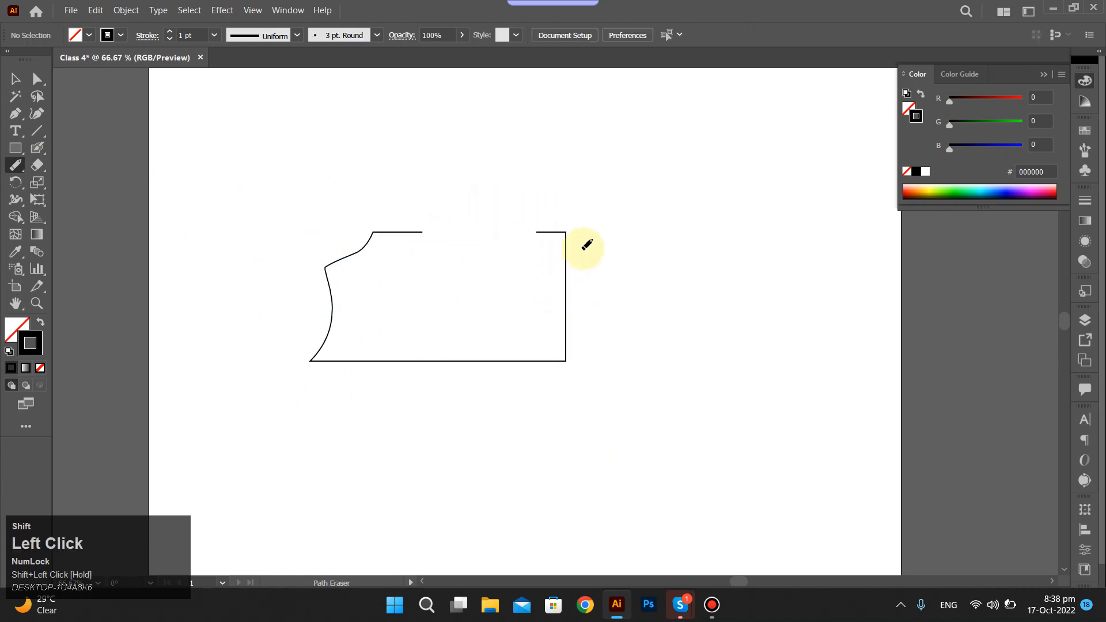
Select the shape and erase the middle of its right edge with the Path Eraser Tool.
left_click_drag(565, 264, 567, 296)
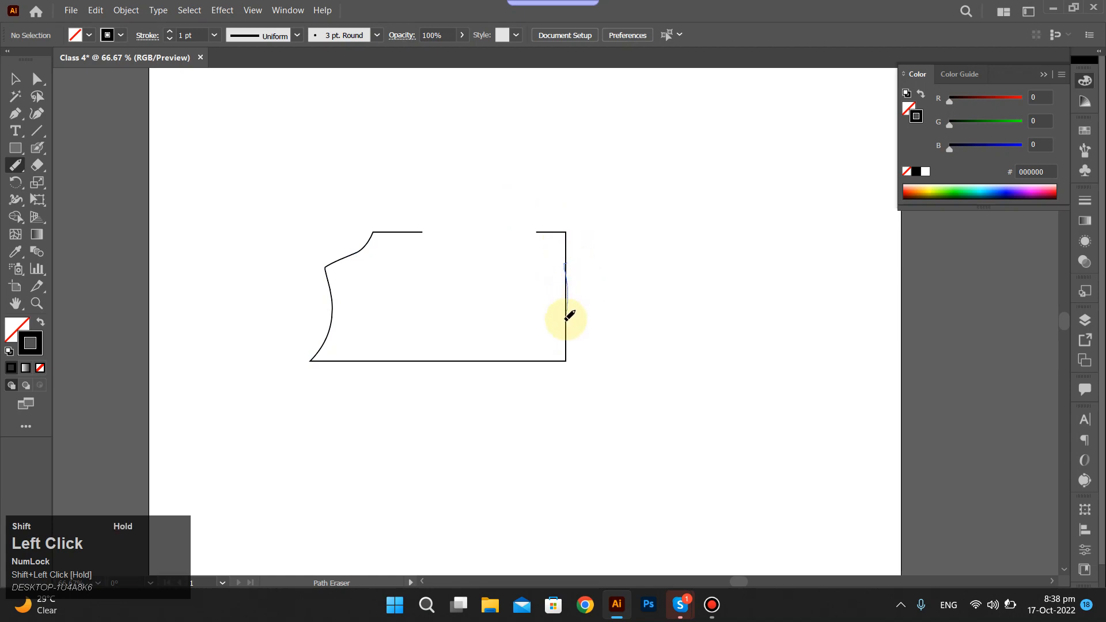
left_click_drag(596, 198, 475, 395)
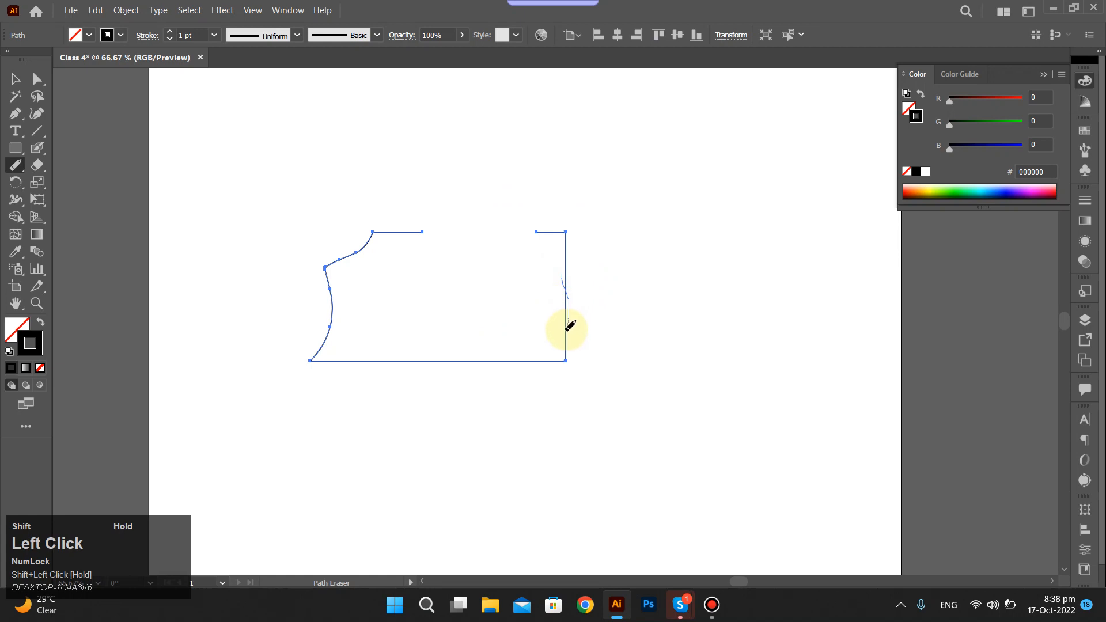
left_click(625, 251, "ctrl")
Move the detached upper corner piece up and to the right, and pull the larger piece's left part away with Direct Selection.
key("a")
left_click_drag(515, 212, 593, 283)
key("ctrl+z")
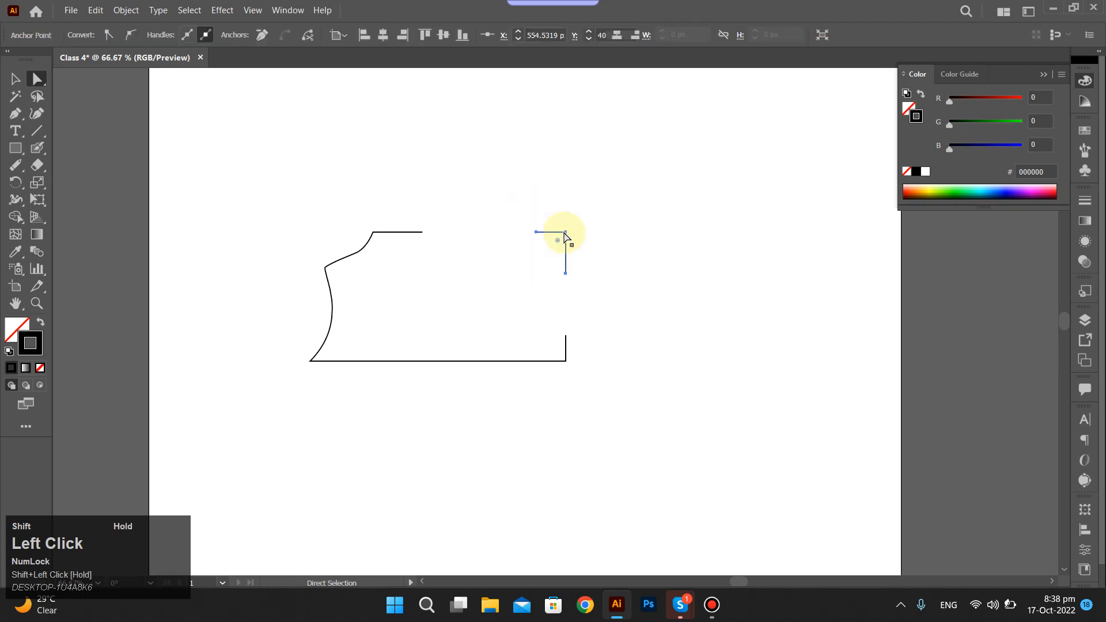
left_click_drag(565, 232, 618, 186)
left_click(663, 255)
left_click_drag(304, 199, 466, 375)
Undo the moves of both pieces, select all the pieces and delete them.
key("ctrl+z")
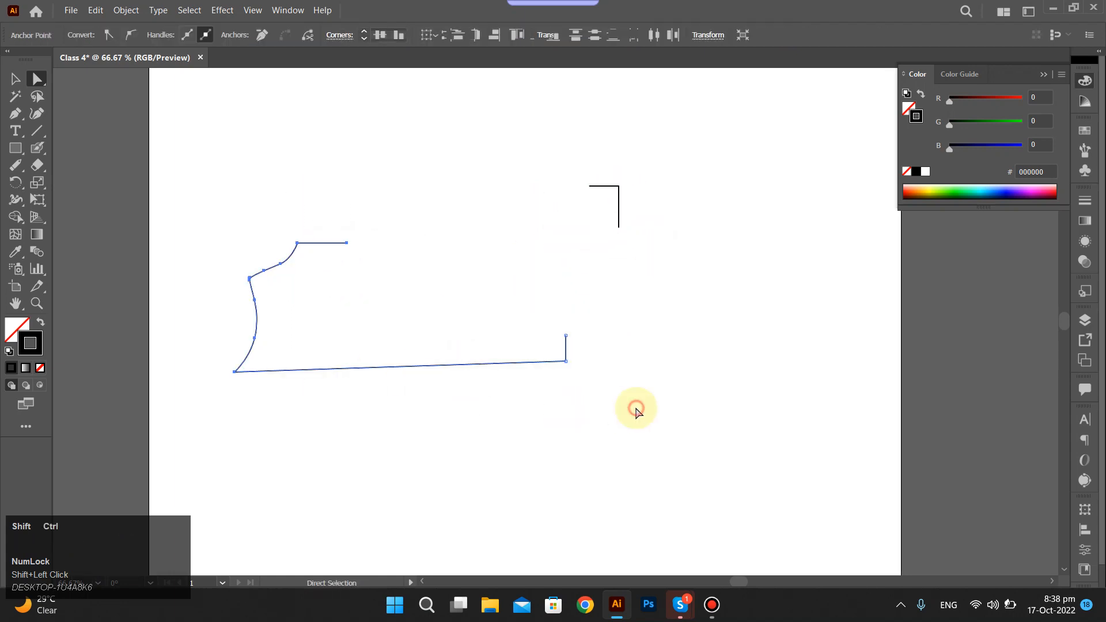
key("ctrl+shift+z")
key("ctrl+z")
left_click_drag(272, 153, 649, 471)
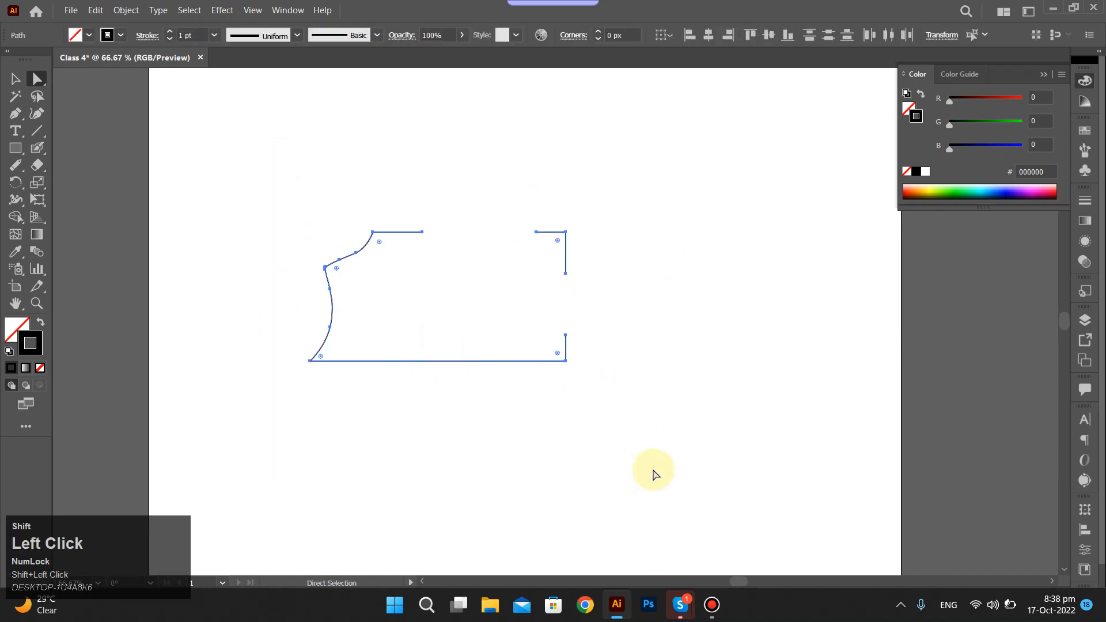
key("shift+Delete")
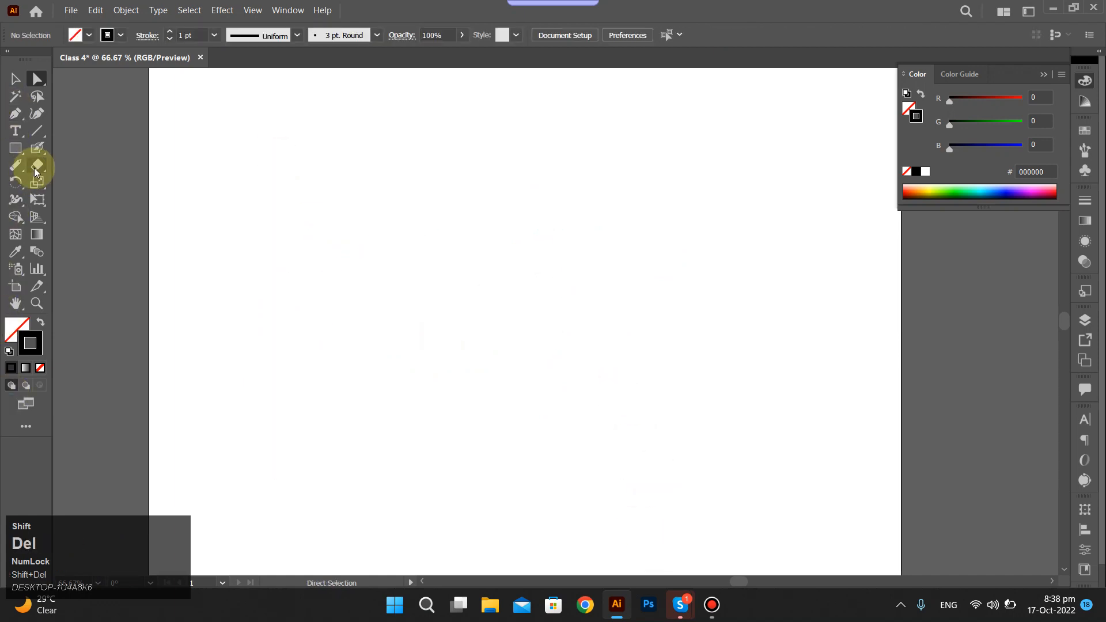
Draw a small triangle and a larger hexagon just below it with the Shaper Tool.
left_click_drag(17, 166, 74, 184)
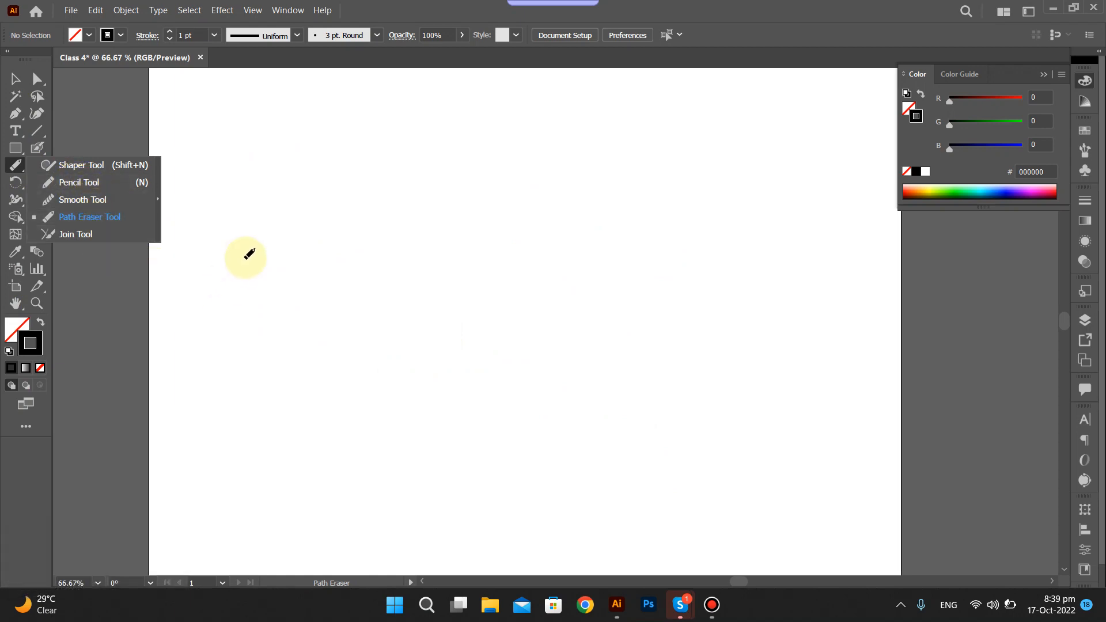
left_click(272, 229)
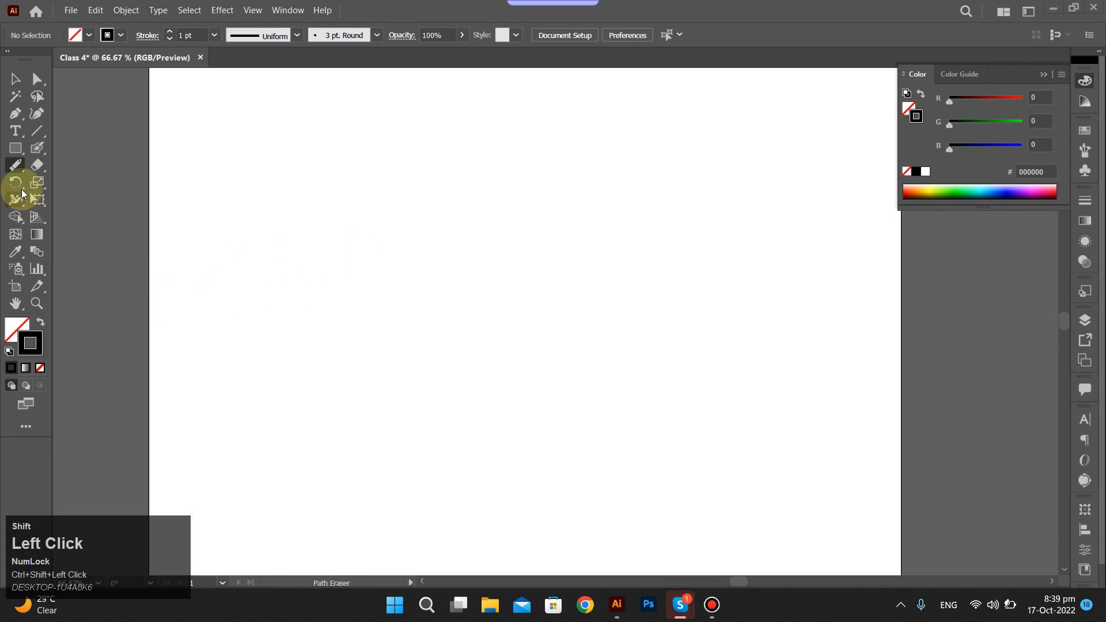
left_click_drag(13, 167, 87, 174)
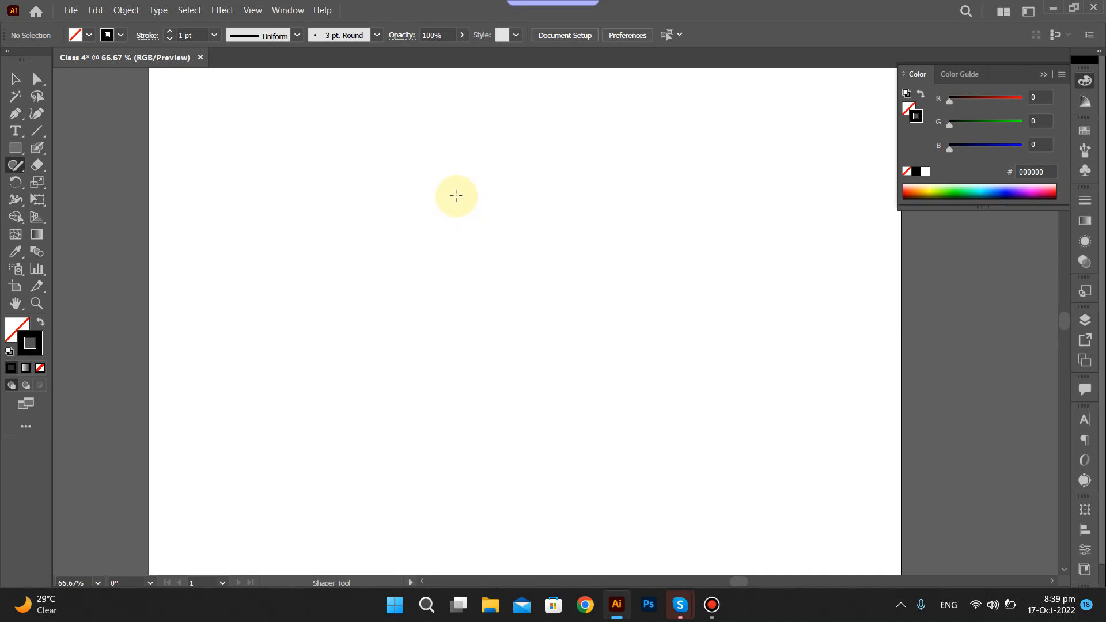
mouse_move(459, 182)
left_mouse_down()
mouse_move(425, 234)
mouse_move(556, 216)
mouse_move(468, 180)
left_mouse_up()
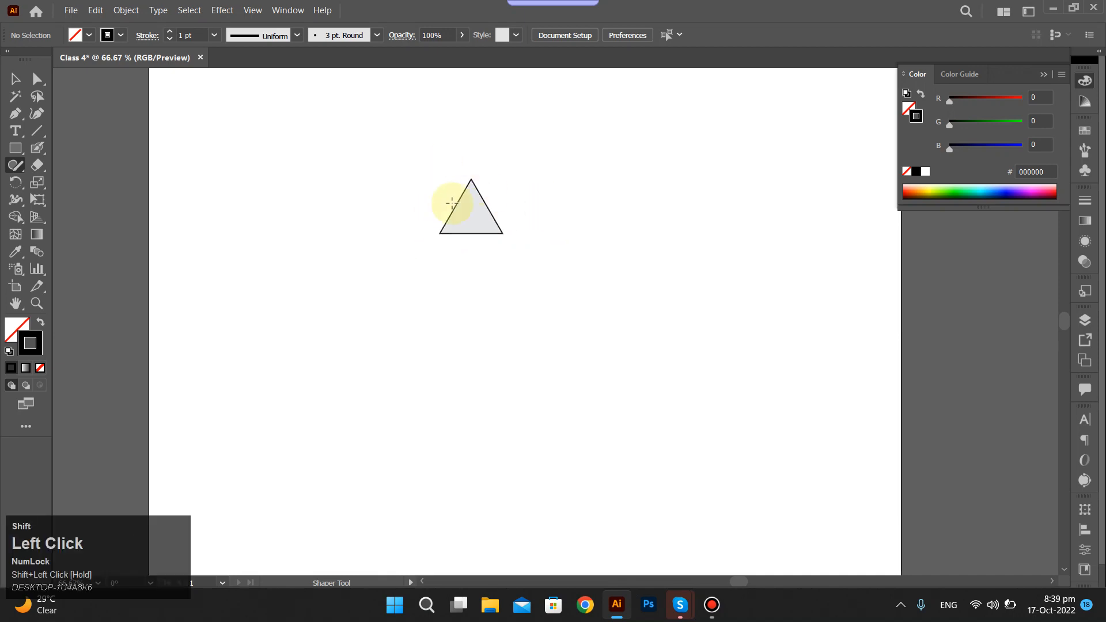
mouse_move(434, 268)
left_mouse_down()
mouse_move(446, 318)
mouse_move(576, 306)
mouse_move(533, 264)
mouse_move(411, 265)
mouse_move(466, 301)
left_mouse_up()
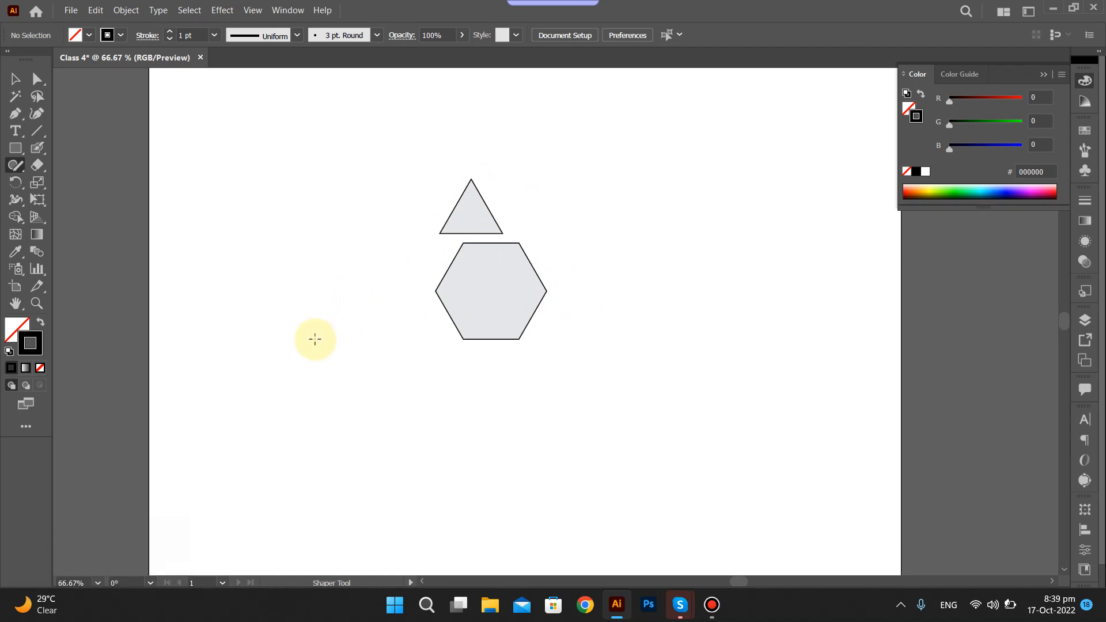
Sketch a small rectangle, a square, a wide rectangle and a taller rectangle around the hexagon with the Shaper Tool.
left_click(321, 332, "shift")
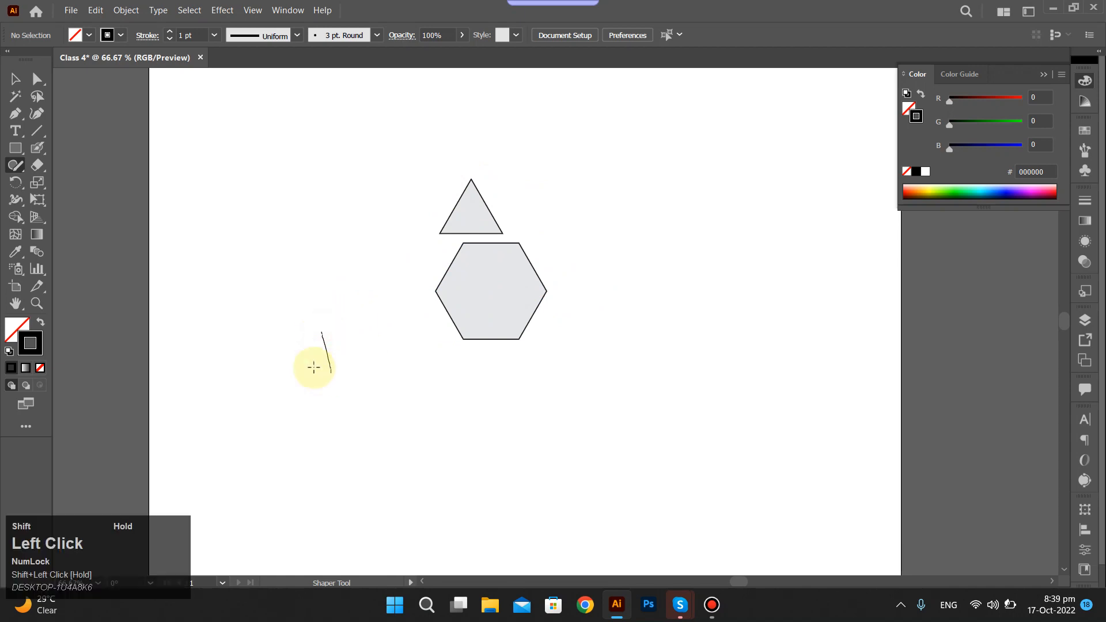
mouse_move(314, 366)
left_mouse_down()
mouse_move(252, 371)
mouse_move(251, 344)
mouse_move(326, 326)
left_mouse_up()
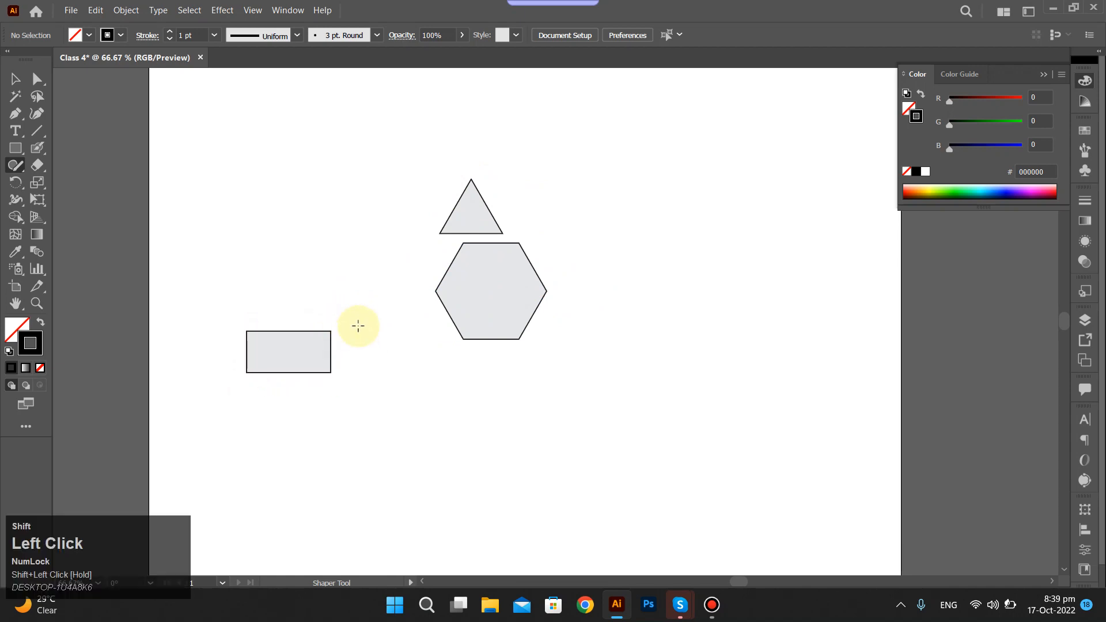
mouse_move(397, 365)
left_mouse_down()
mouse_move(484, 366)
mouse_move(483, 422)
mouse_move(459, 463)
mouse_move(392, 447)
mouse_move(378, 417)
mouse_move(386, 361)
mouse_move(413, 357)
left_mouse_up()
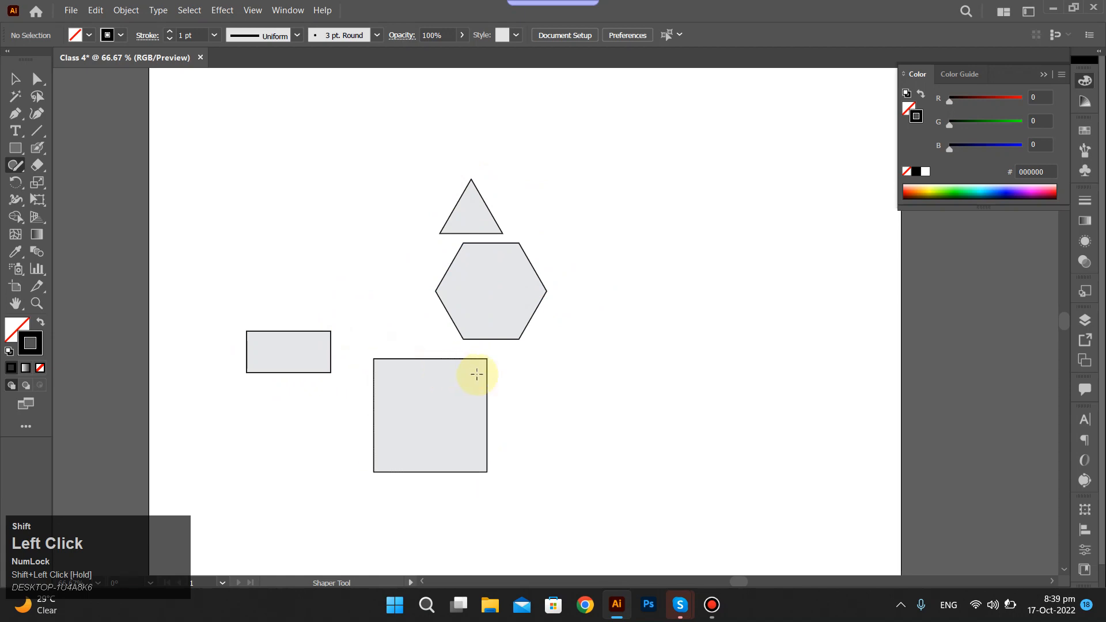
mouse_move(558, 407)
left_mouse_down()
mouse_move(659, 407)
mouse_move(694, 350)
mouse_move(581, 357)
left_mouse_up()
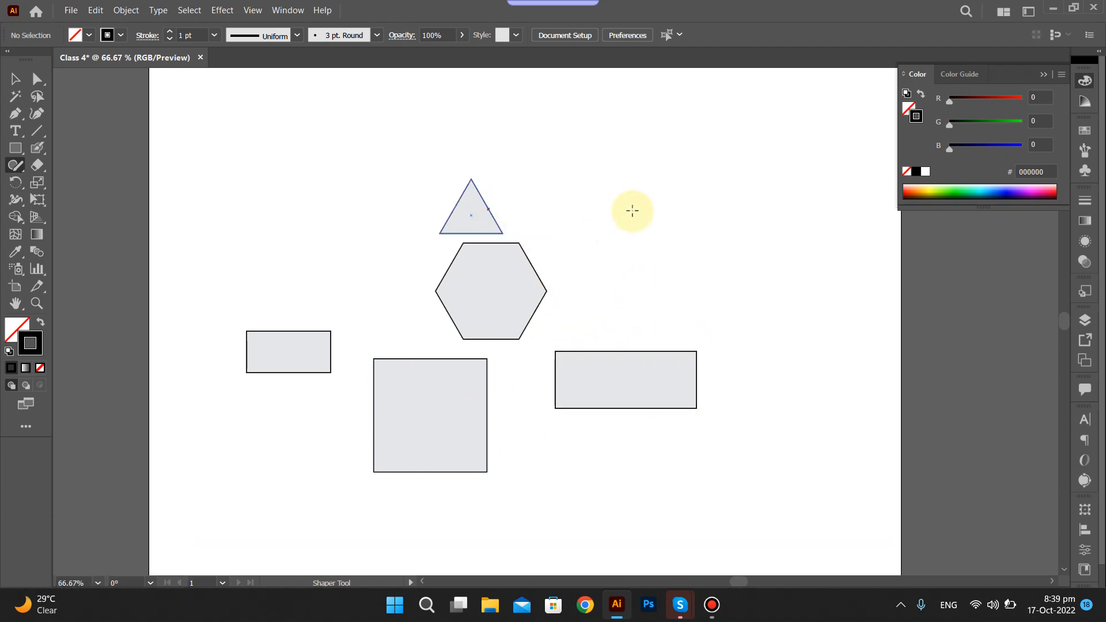
mouse_move(648, 186)
left_mouse_down()
mouse_move(620, 226)
mouse_move(637, 259)
mouse_move(715, 261)
mouse_move(723, 197)
mouse_move(668, 183)
left_mouse_up()
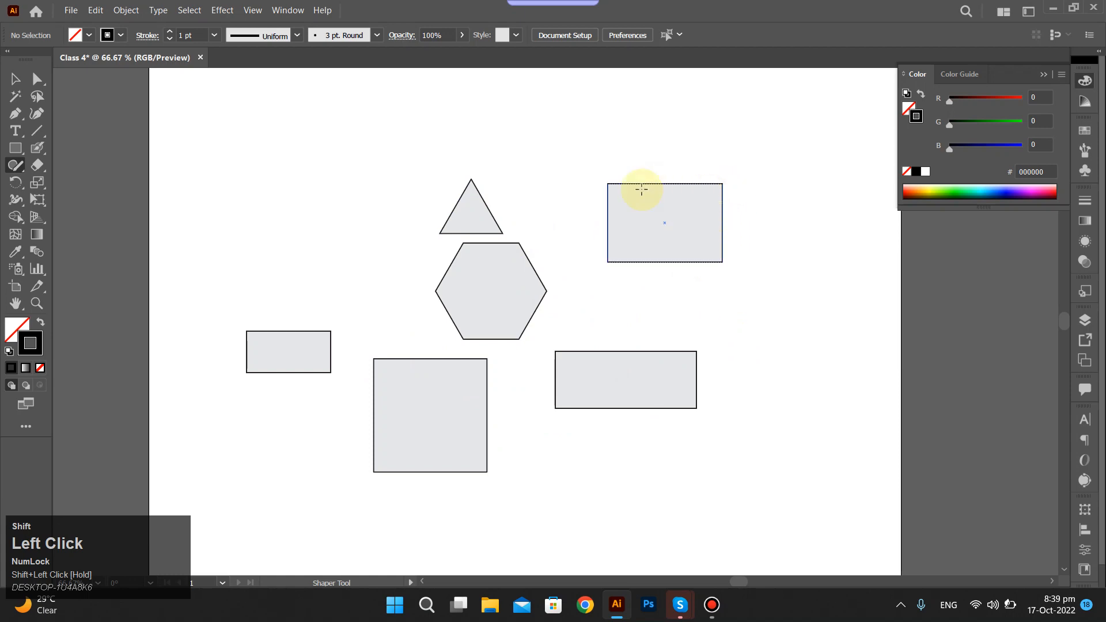
Select all the Shaper shapes and delete them.
left_click_drag(217, 148, 757, 489)
key("Delete")
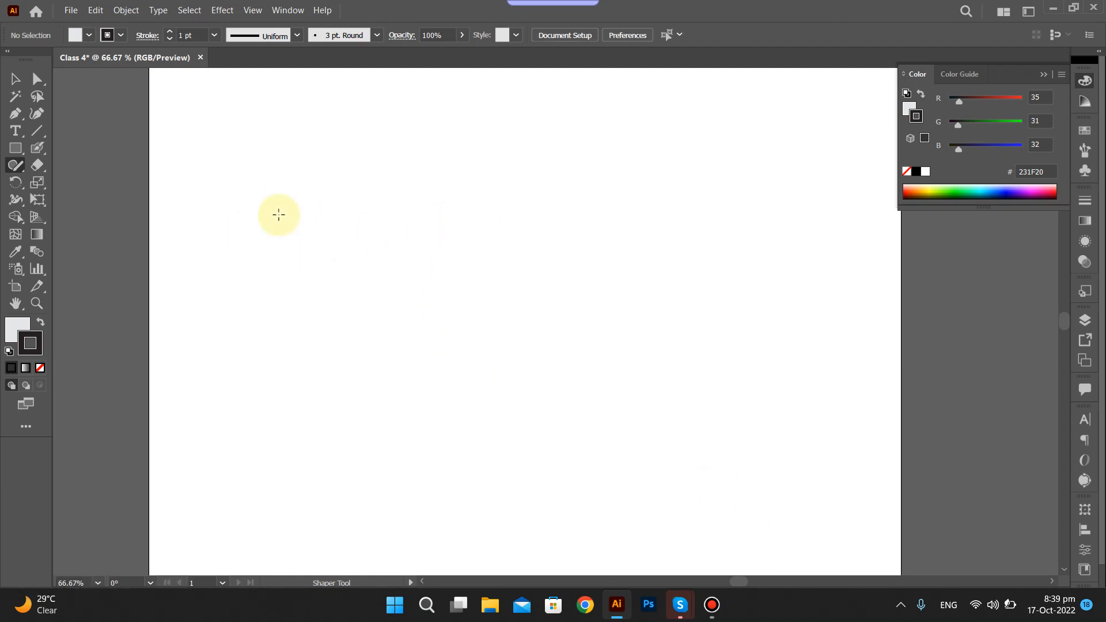
Try to draw an irregular closed outline with the Shaper Tool.
left_click(359, 196, "shift")
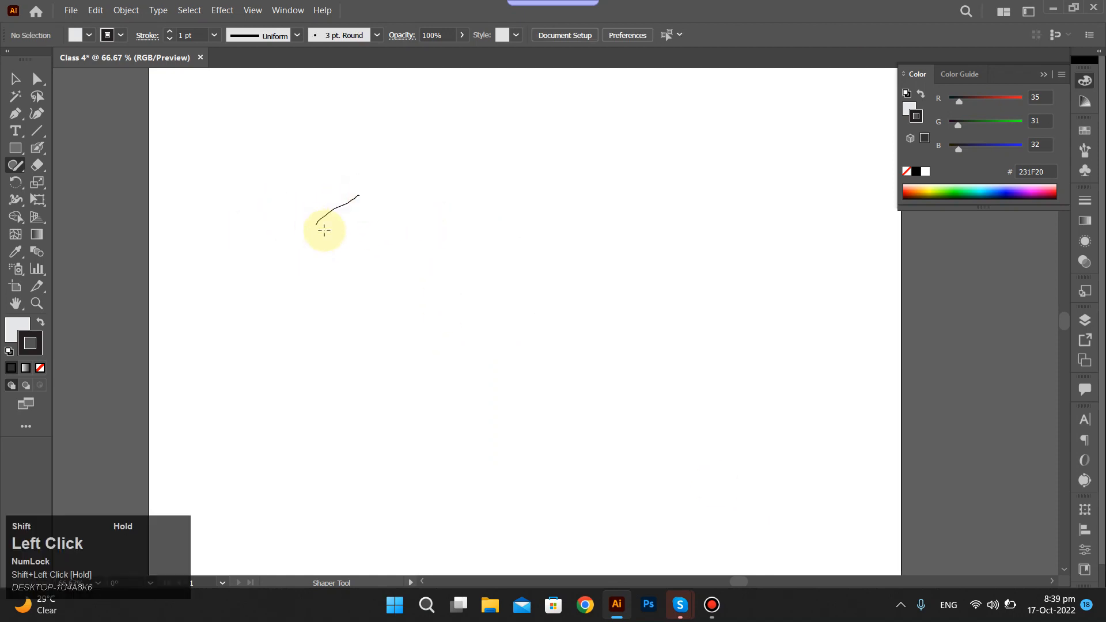
mouse_move(324, 230)
left_mouse_down()
mouse_move(373, 293)
mouse_move(457, 244)
mouse_move(425, 204)
mouse_move(379, 212)
left_mouse_up()
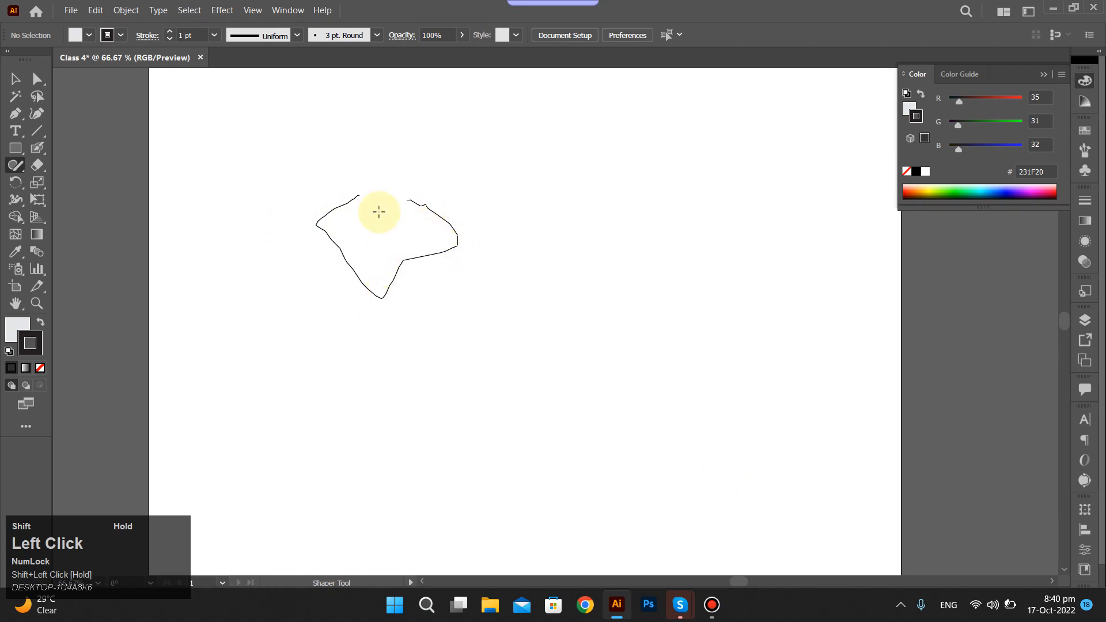
mouse_move(407, 168)
left_mouse_down()
mouse_move(328, 235)
mouse_move(424, 276)
left_mouse_up()
Try drawing a long line and further freehand strokes across the artboard with the Shaper Tool, undoing the long line.
left_click_drag(291, 236, 876, 185)
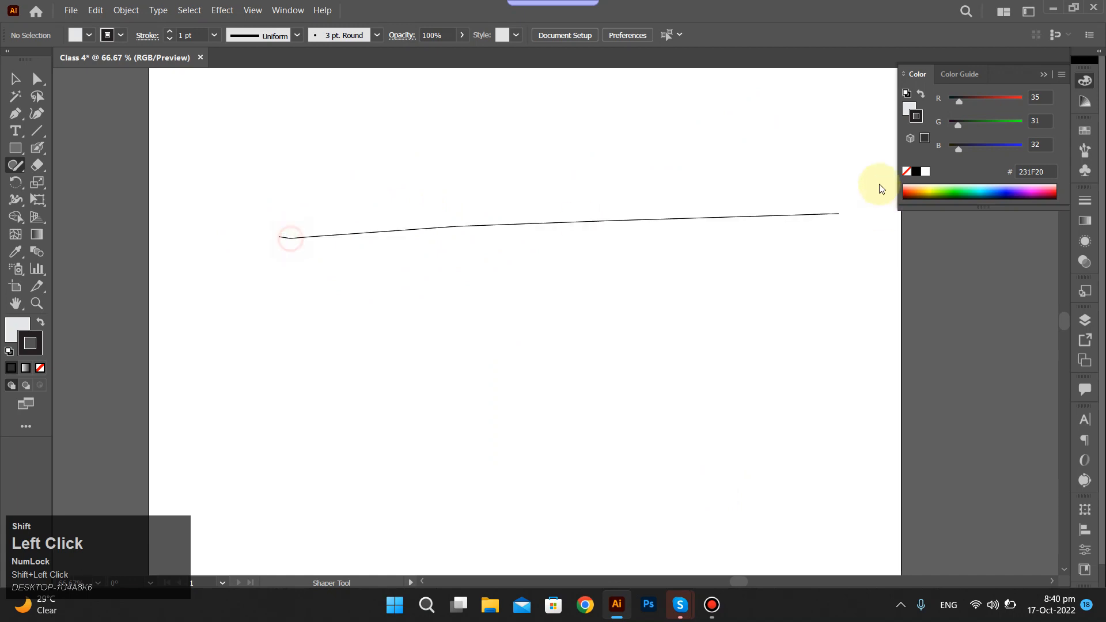
key("ctrl+shift+z")
mouse_move(261, 230)
left_mouse_down()
mouse_move(492, 163)
mouse_move(687, 174)
mouse_move(731, 147)
mouse_move(776, 141)
mouse_move(765, 299)
left_mouse_up()
mouse_move(230, 249)
left_mouse_down()
mouse_move(253, 254)
mouse_move(377, 209)
mouse_move(469, 249)
left_mouse_up()
mouse_move(184, 210)
left_mouse_down()
mouse_move(448, 175)
mouse_move(627, 178)
mouse_move(685, 227)
mouse_move(685, 310)
mouse_move(714, 311)
left_mouse_up()
mouse_move(385, 271)
left_mouse_down()
mouse_move(470, 178)
mouse_move(472, 252)
mouse_move(513, 243)
mouse_move(512, 283)
mouse_move(464, 327)
mouse_move(536, 403)
mouse_move(514, 409)
mouse_move(399, 309)
mouse_move(407, 360)
mouse_move(340, 426)
mouse_move(313, 277)
mouse_move(395, 290)
mouse_move(319, 252)
mouse_move(444, 248)
left_mouse_up()
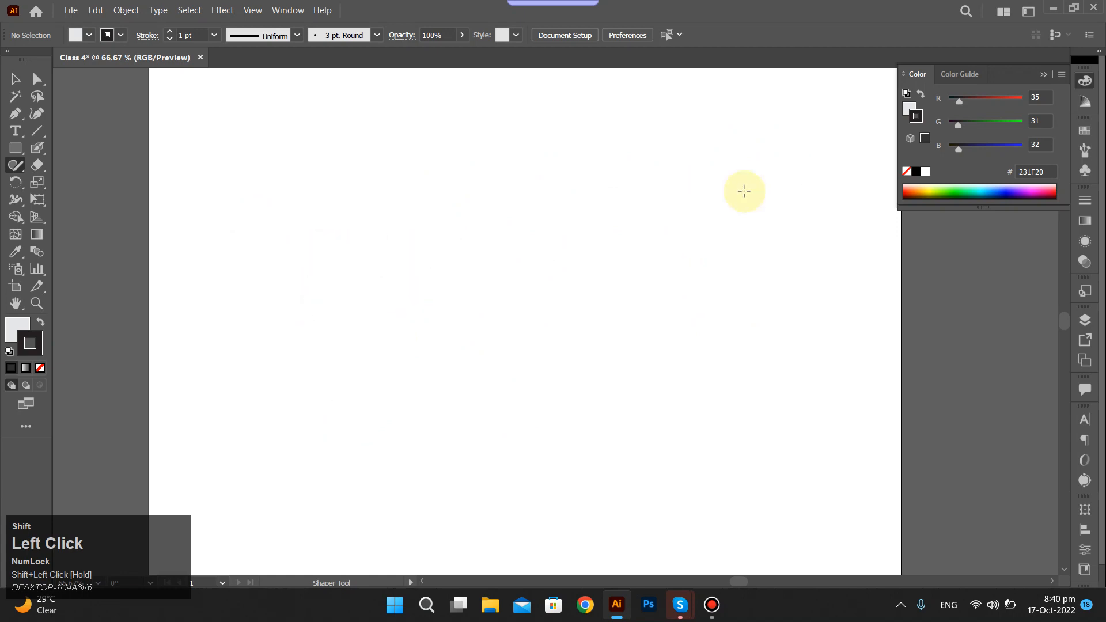
Sketch a triangle, a circle, a tall narrow rectangle and a tall ellipse across the artboard with the Shaper Tool.
mouse_move(391, 191)
left_mouse_down()
mouse_move(452, 225)
mouse_move(479, 179)
mouse_move(464, 240)
mouse_move(373, 249)
mouse_move(451, 306)
mouse_move(440, 363)
mouse_move(506, 334)
mouse_move(563, 343)
mouse_move(595, 279)
mouse_move(514, 239)
mouse_move(466, 165)
mouse_move(474, 158)
left_mouse_up()
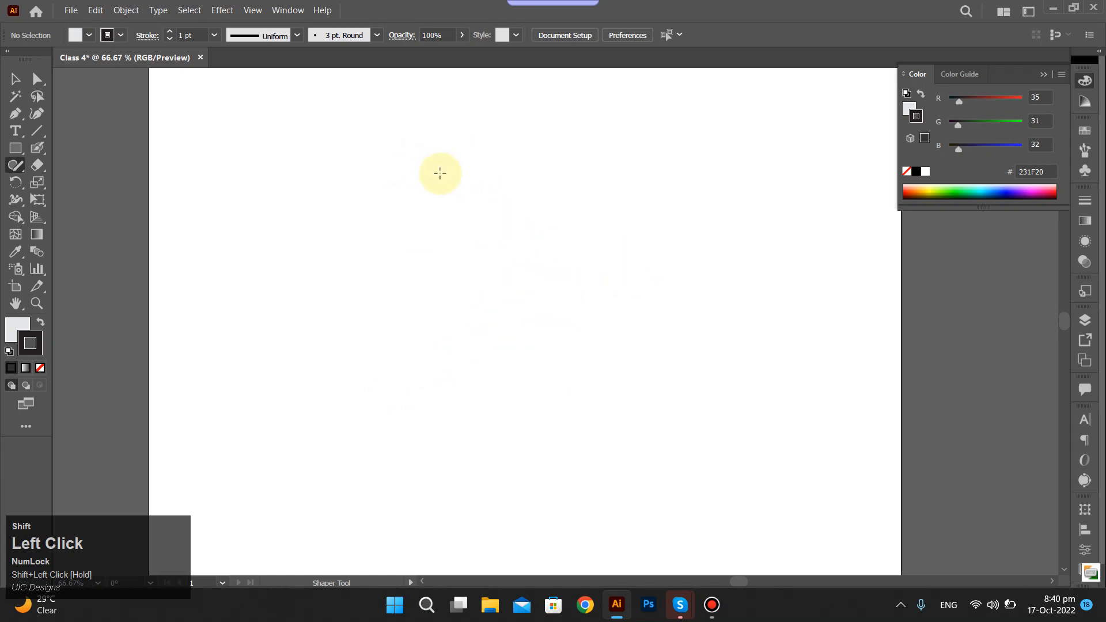
mouse_move(383, 179)
left_mouse_down()
mouse_move(432, 198)
mouse_move(464, 190)
mouse_move(458, 164)
mouse_move(401, 134)
left_mouse_up()
left_click_drag(388, 179, 390, 180)
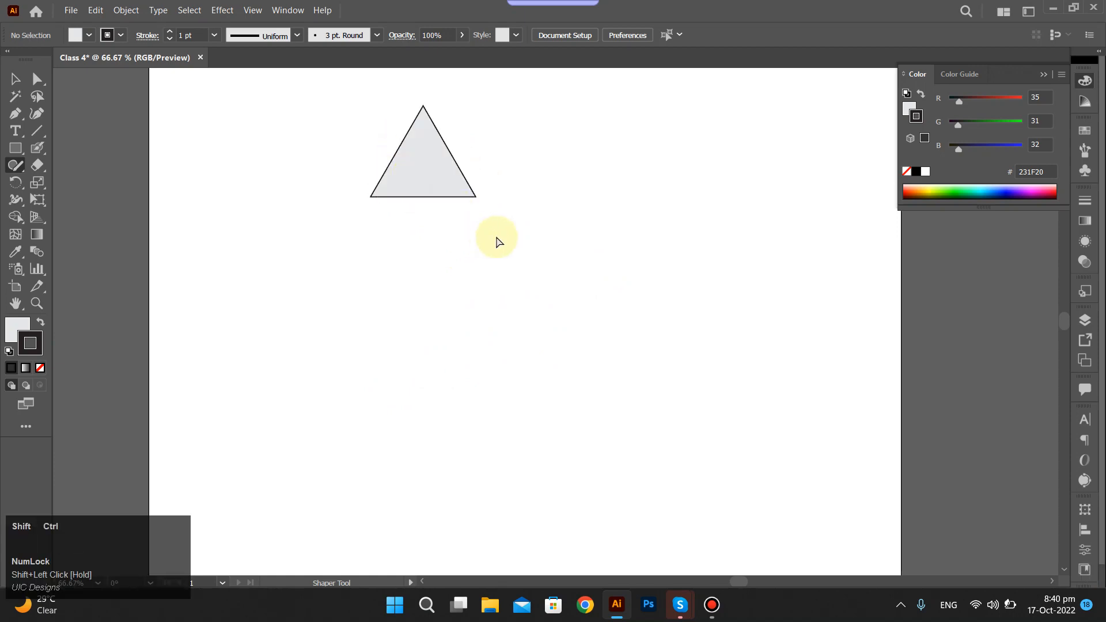
mouse_move(516, 179)
left_mouse_down()
mouse_move(514, 294)
mouse_move(576, 221)
mouse_move(519, 218)
left_mouse_up()
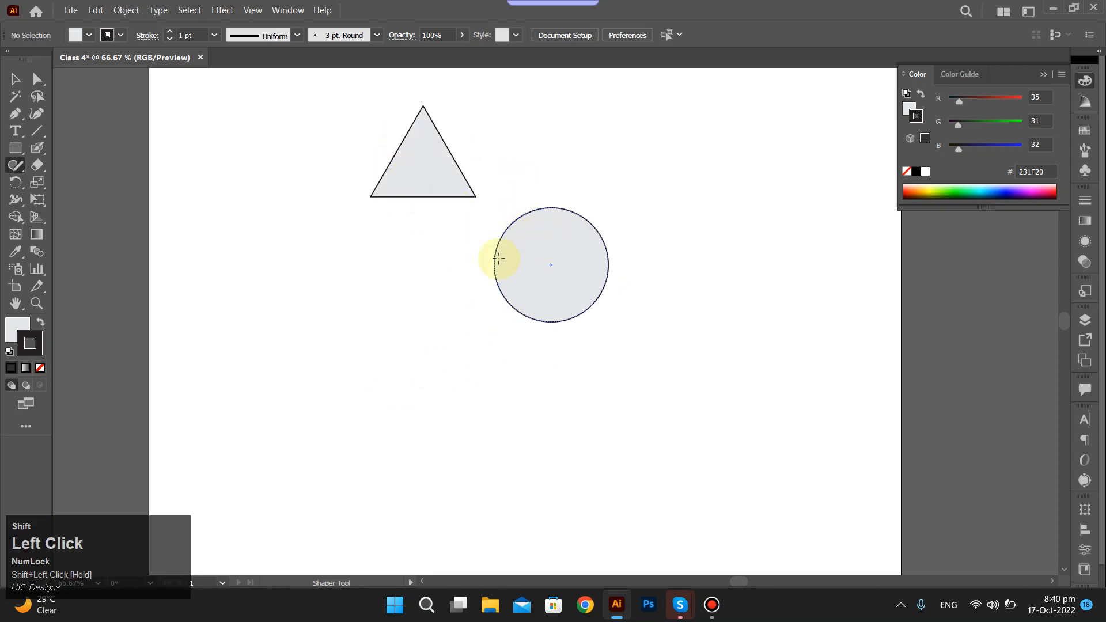
mouse_move(425, 260)
left_mouse_down()
mouse_move(432, 495)
mouse_move(456, 478)
mouse_move(417, 263)
left_mouse_up()
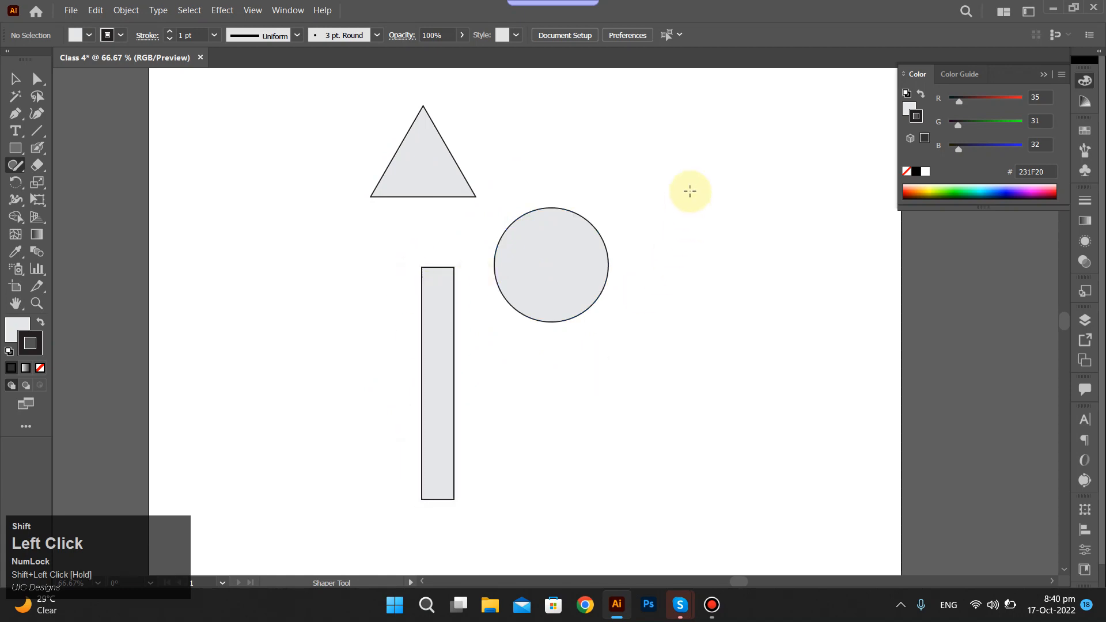
mouse_move(685, 188)
left_mouse_down()
mouse_move(660, 290)
mouse_move(778, 319)
mouse_move(707, 201)
mouse_move(674, 208)
left_mouse_up()
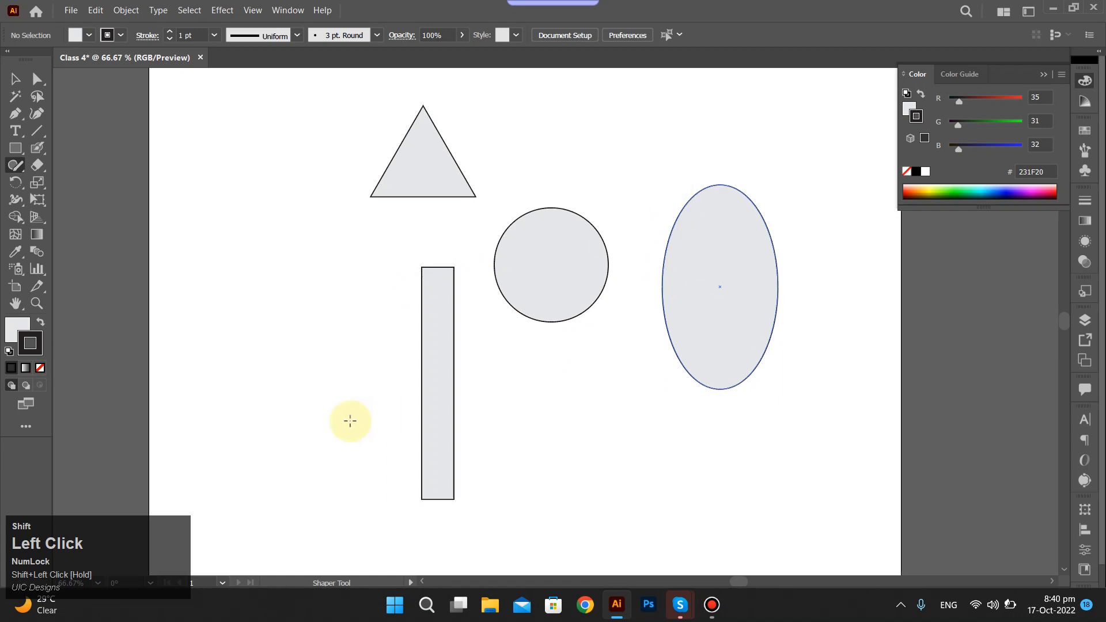
Select the triangle, circle, rectangle and ellipse and delete them to clear the artboard.
left_click_drag(293, 120, 722, 471)
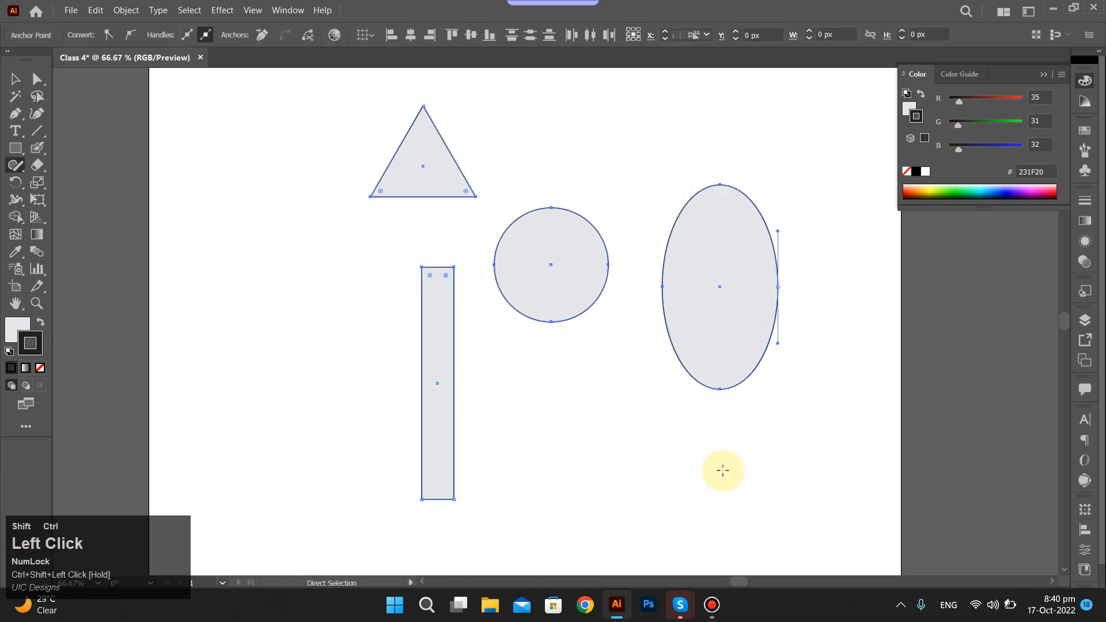
key("ctrl+shift+Delete")
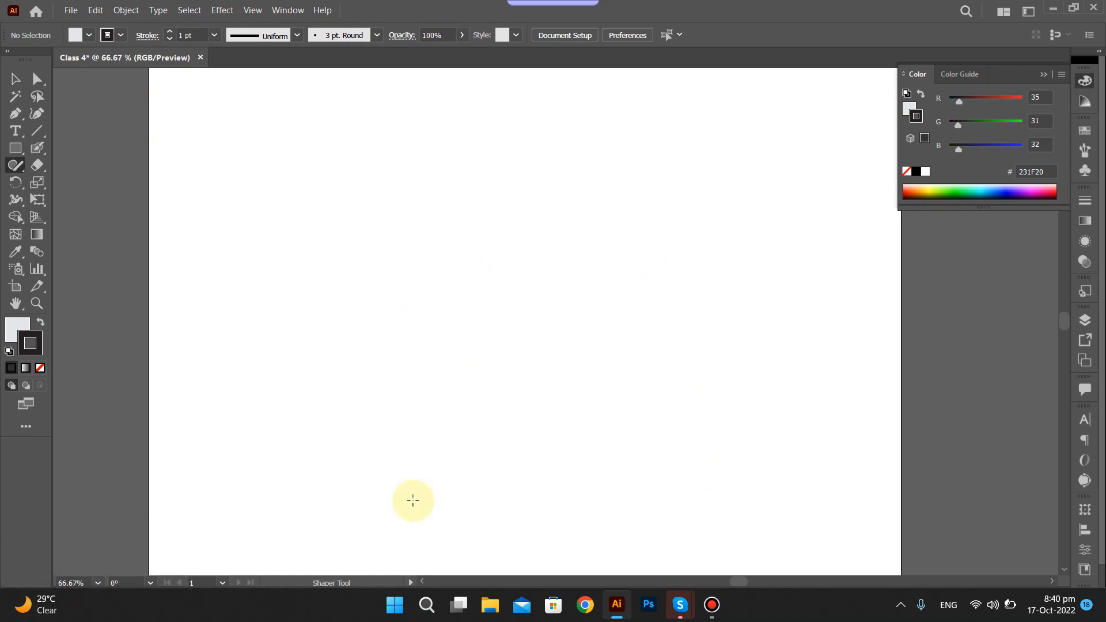
left_click(16, 167)
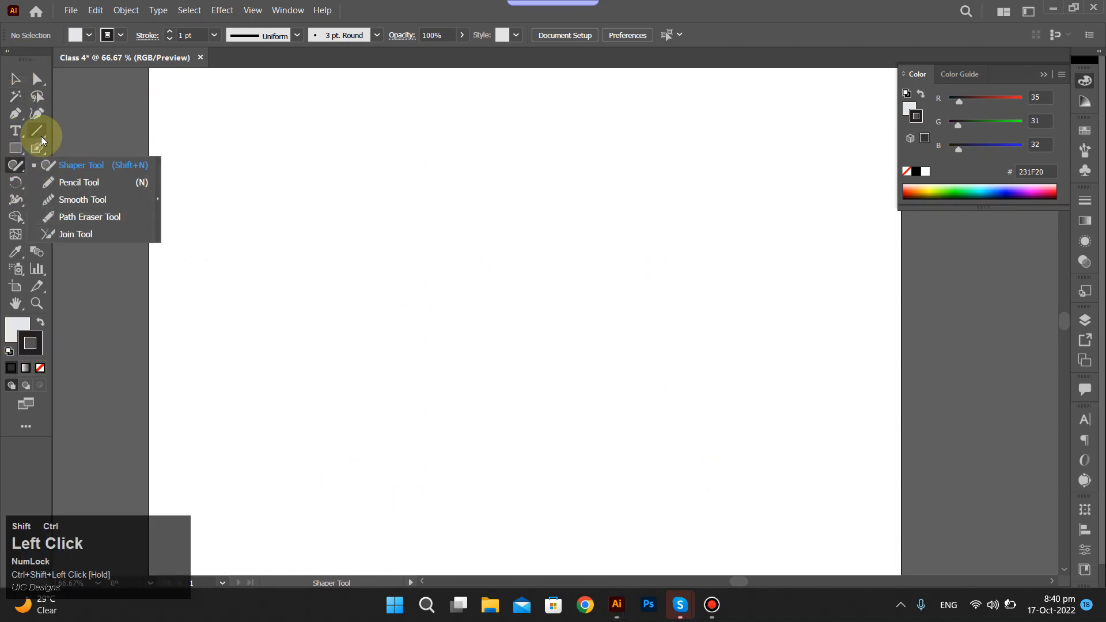
left_click(41, 61)
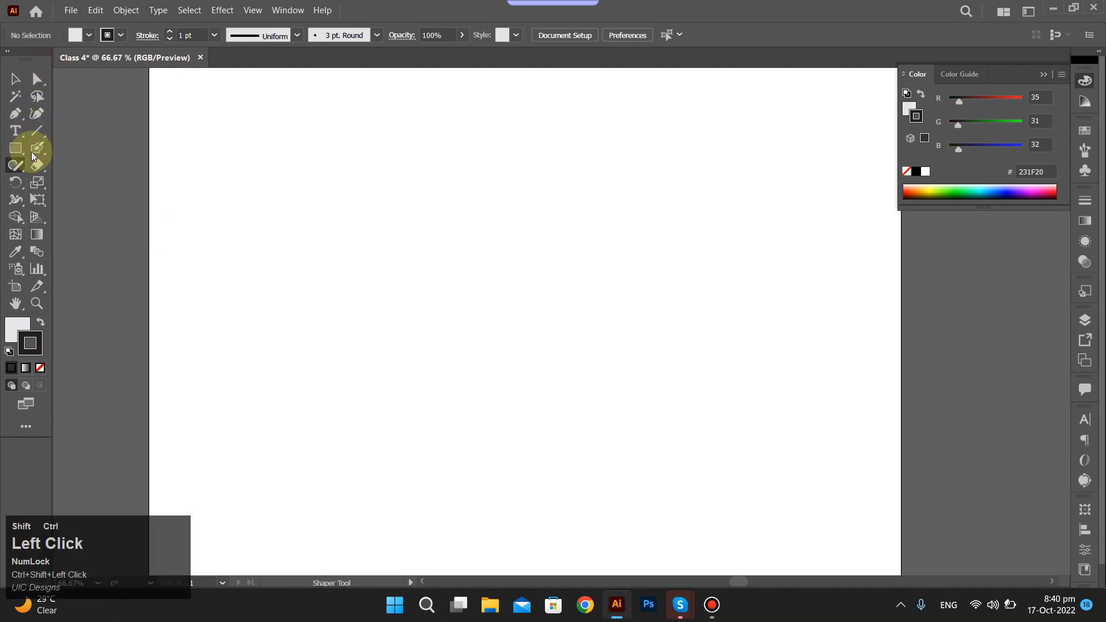
Draw an open curve with the Pen Tool, starting near the artboard's upper middle and bending down to its lower left.
key("p")
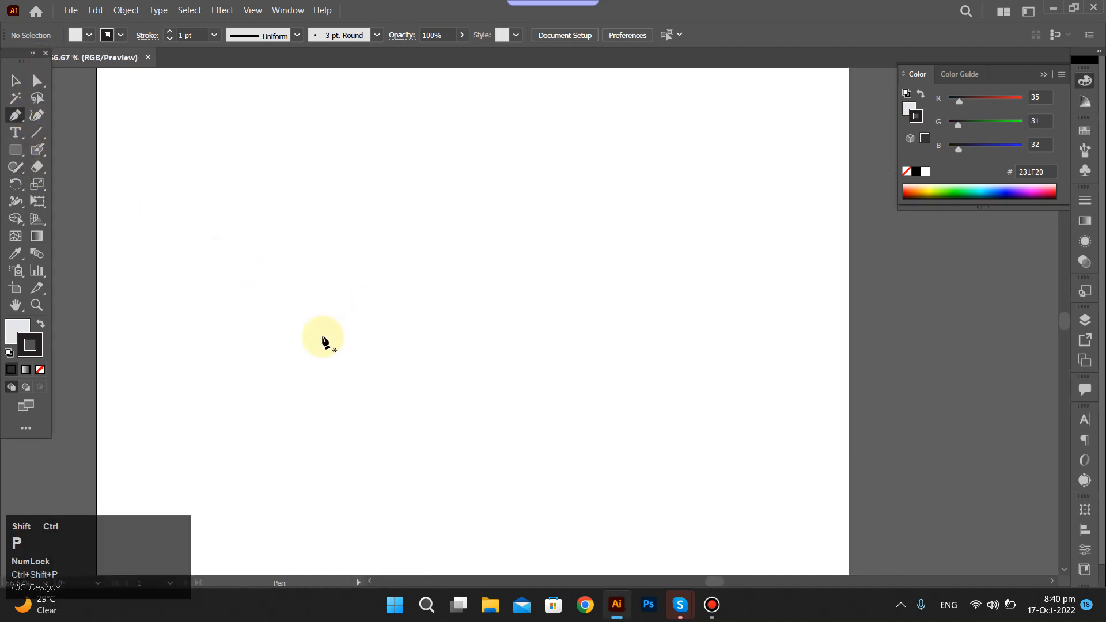
left_click_drag(311, 323, 469, 217)
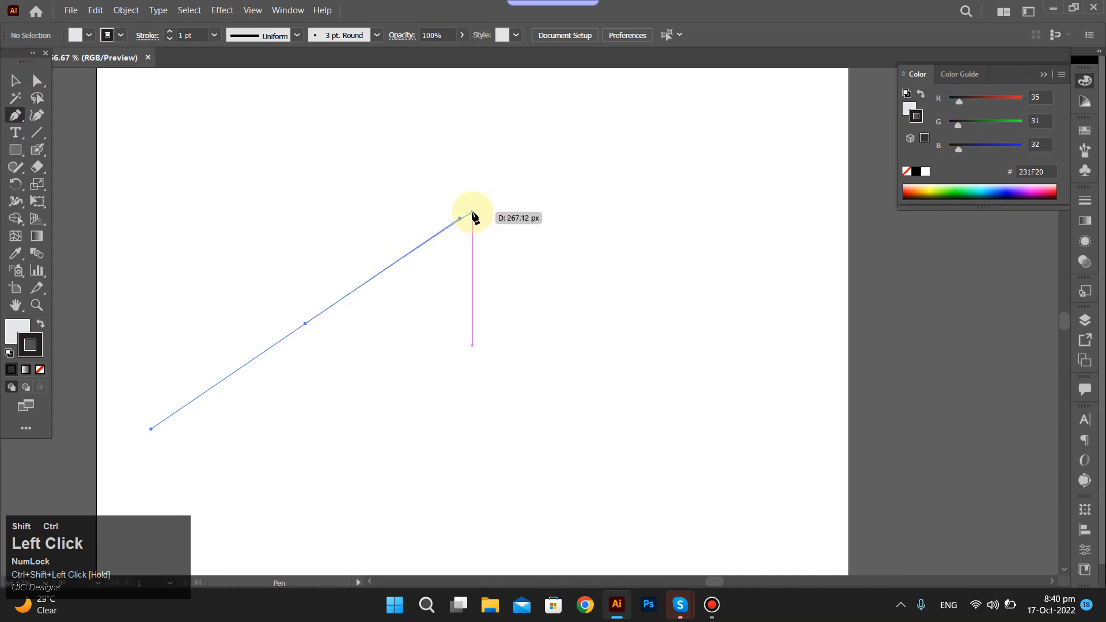
key("ctrl+shift+z")
left_click(510, 177)
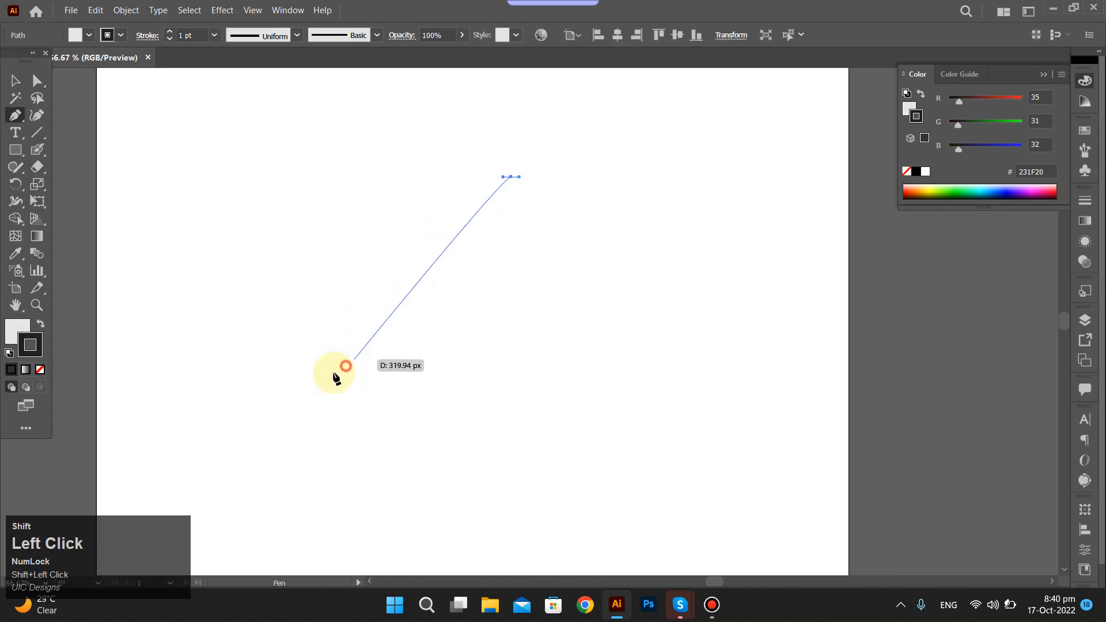
left_click_drag(349, 363, 244, 372)
left_click(284, 403, "ctrl+shift")
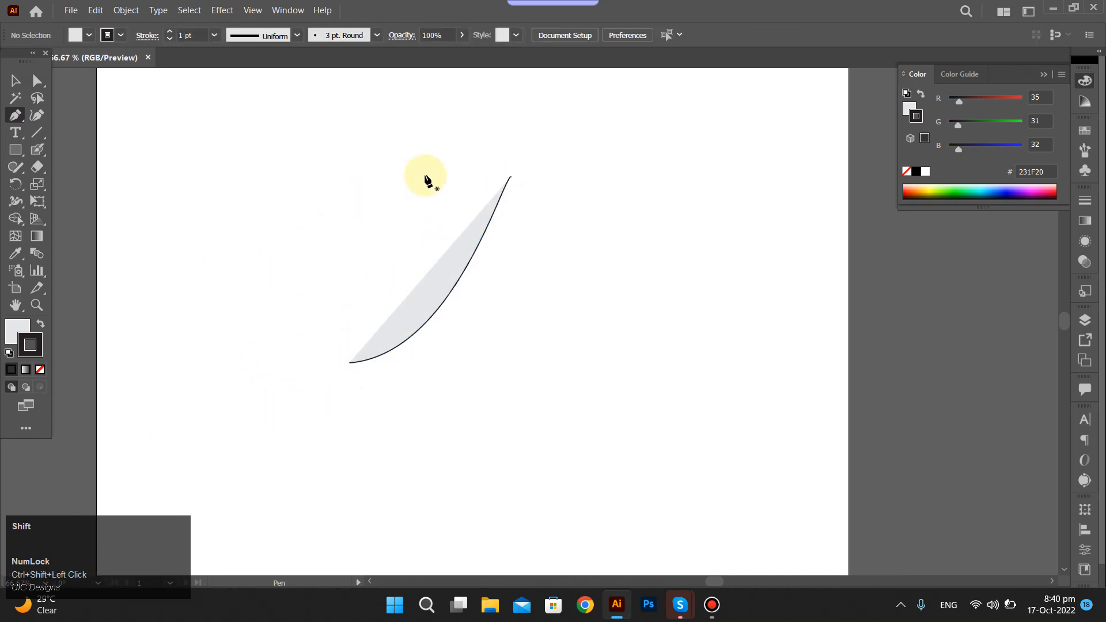
Remove the fill from the drawn curve so only its stroke is kept, and deselect it.
left_click(397, 334)
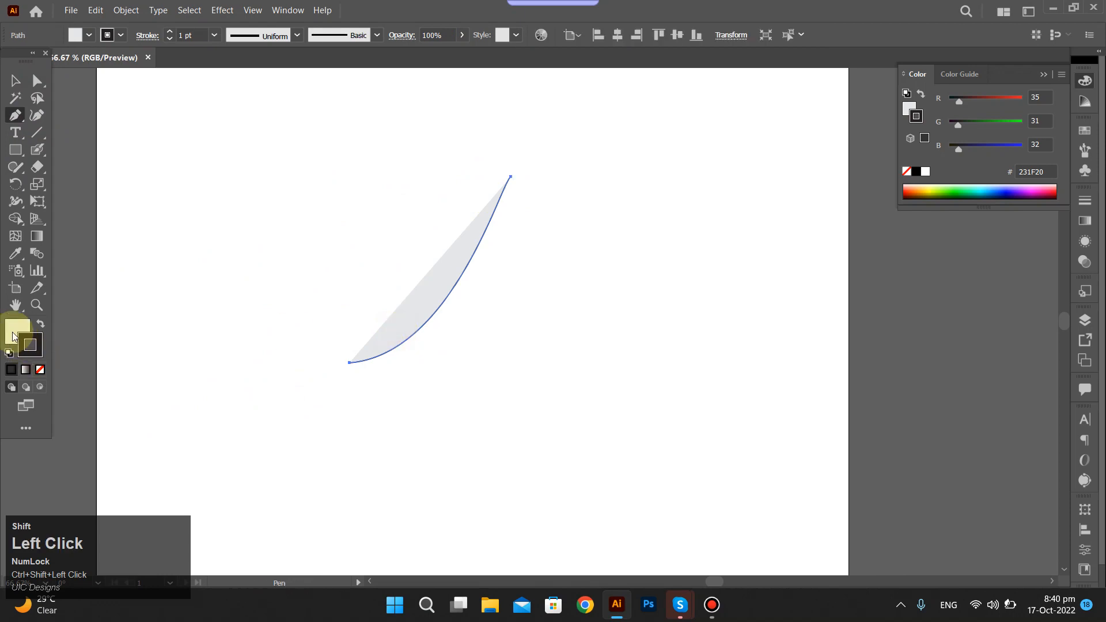
left_click(39, 369)
left_click(412, 169, "ctrl+shift")
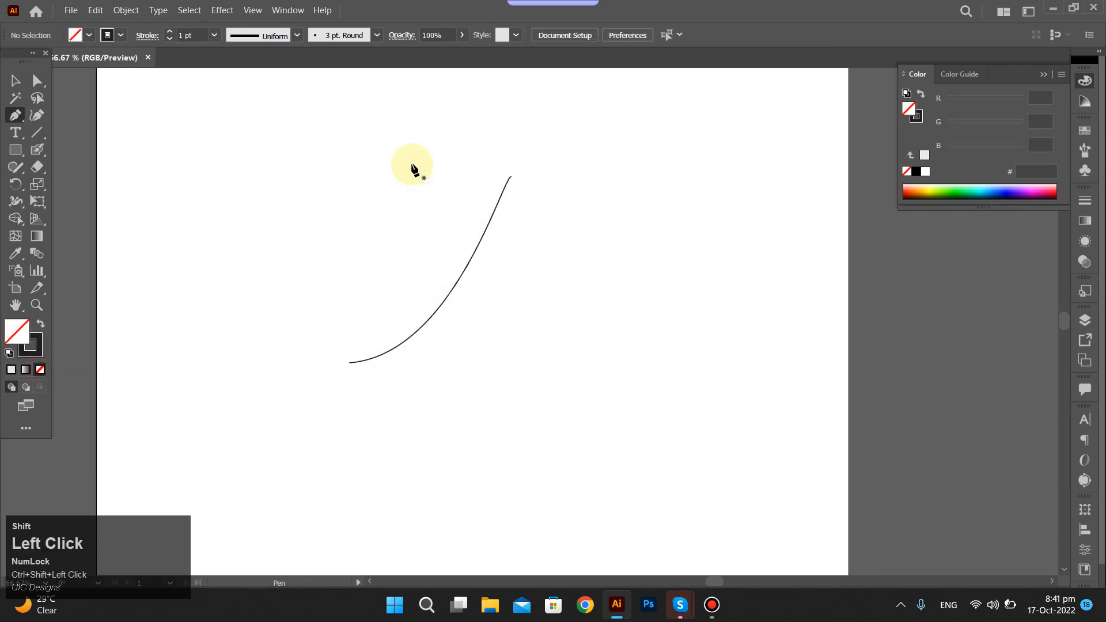
Draw a second open Pen curve that crosses the first near its upper end and bends down to the lower right.
left_click(489, 173)
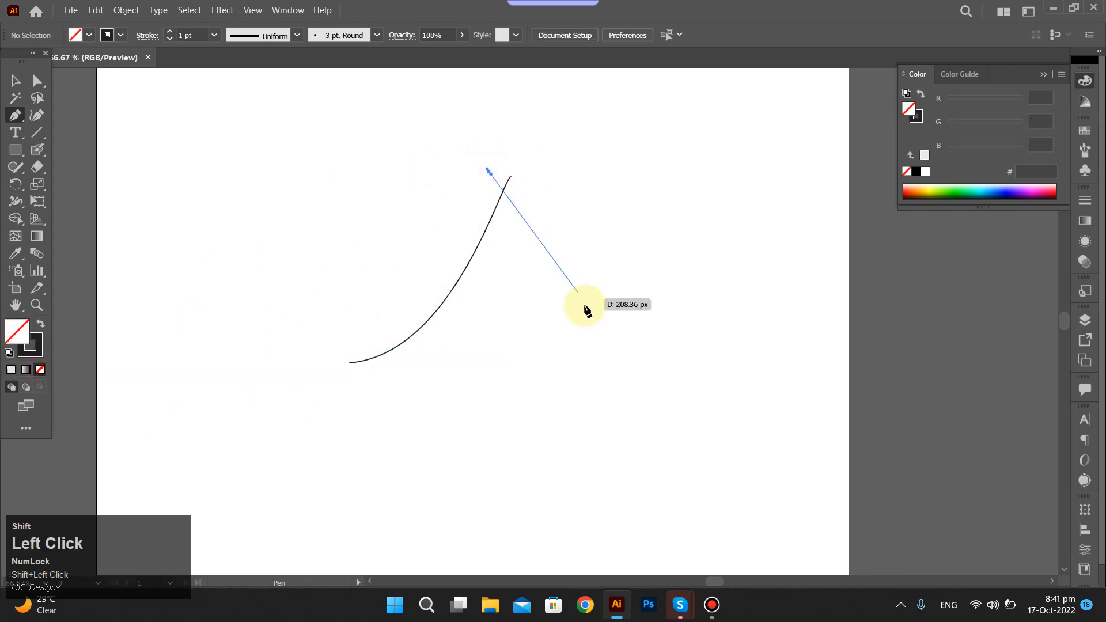
left_click_drag(602, 329, 722, 343)
left_click(699, 416, "ctrl+shift")
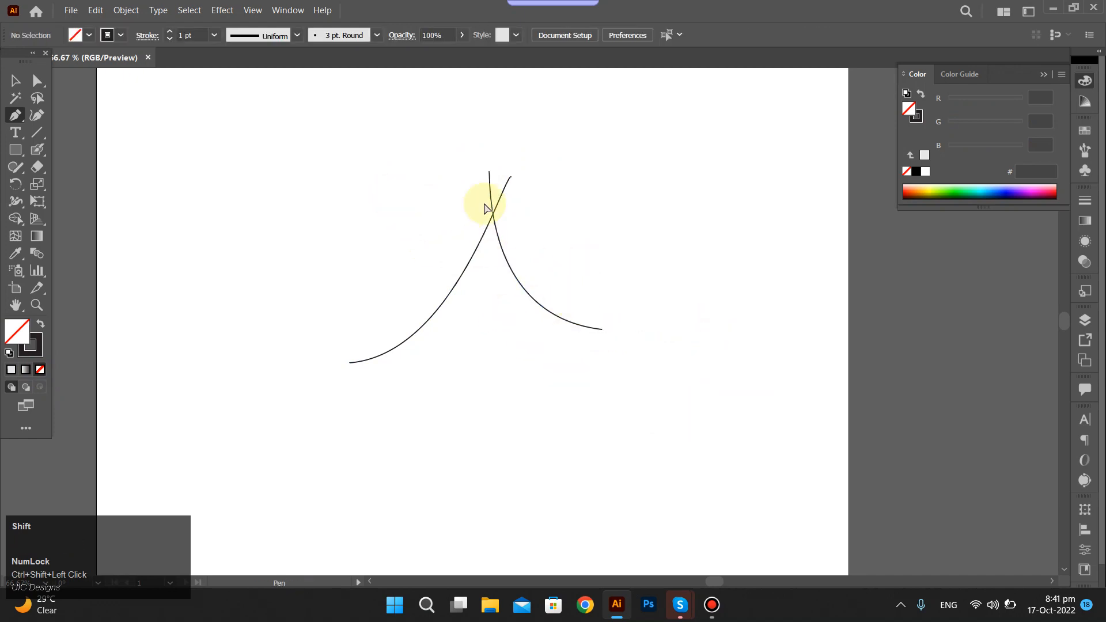
Select the upper end points of both curves and average their positions along both axes.
left_click_drag(462, 156, 536, 221)
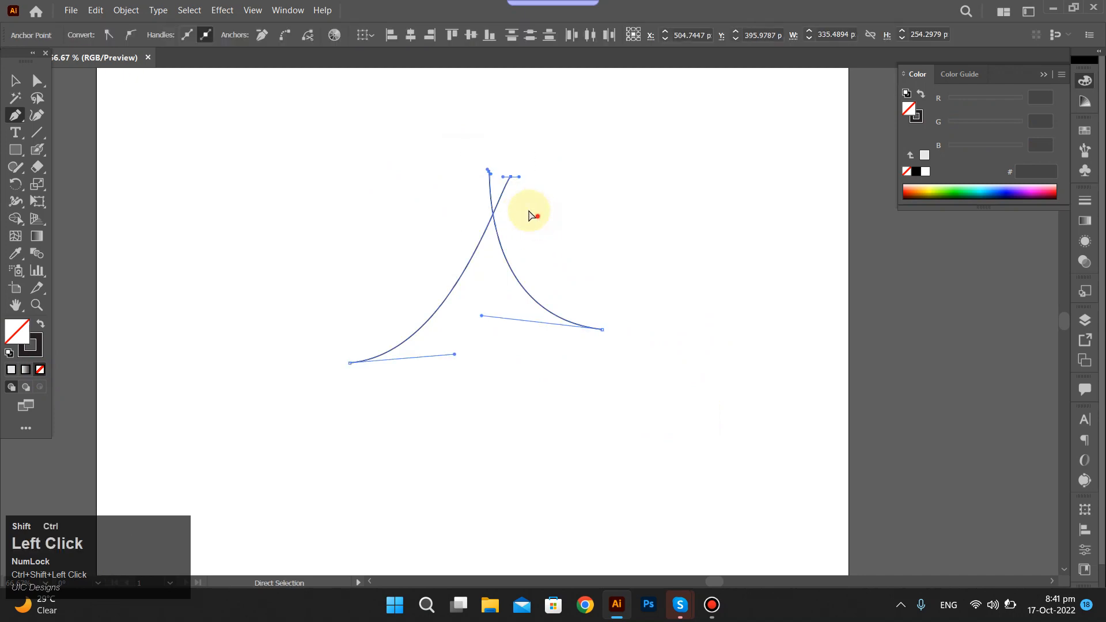
left_click(467, 140, "ctrl+shift")
left_click_drag(463, 133, 526, 180)
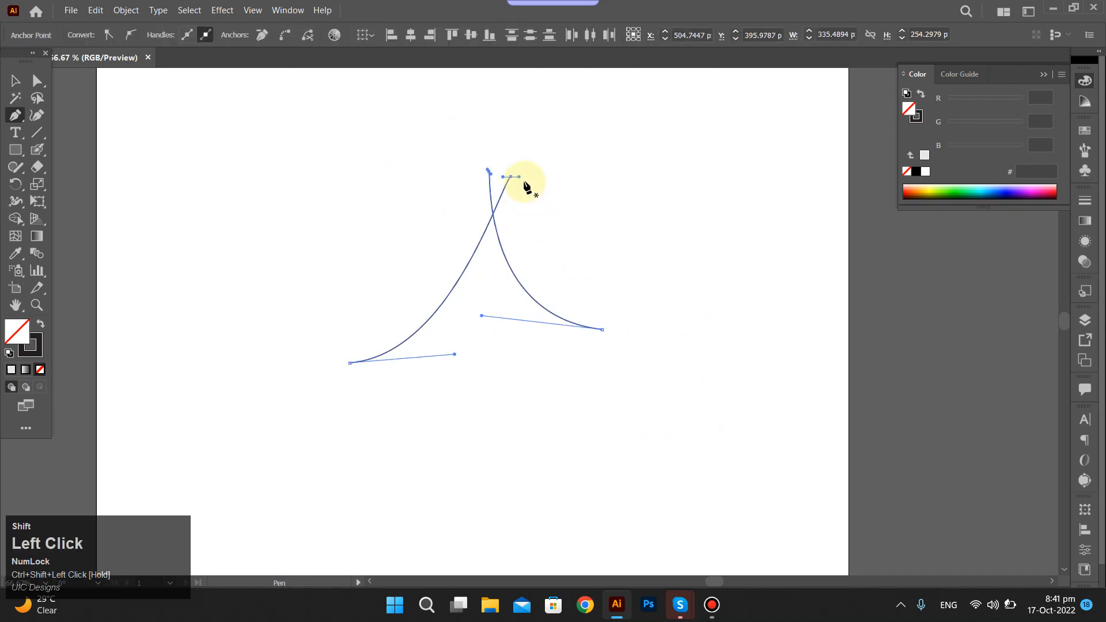
right_click(492, 181)
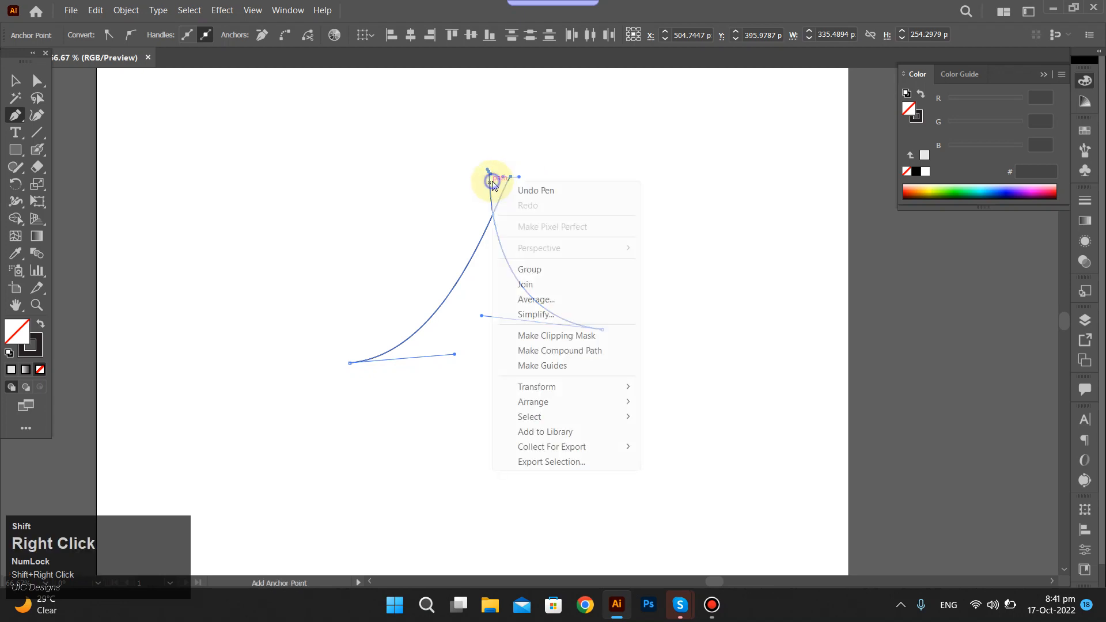
left_click(538, 300)
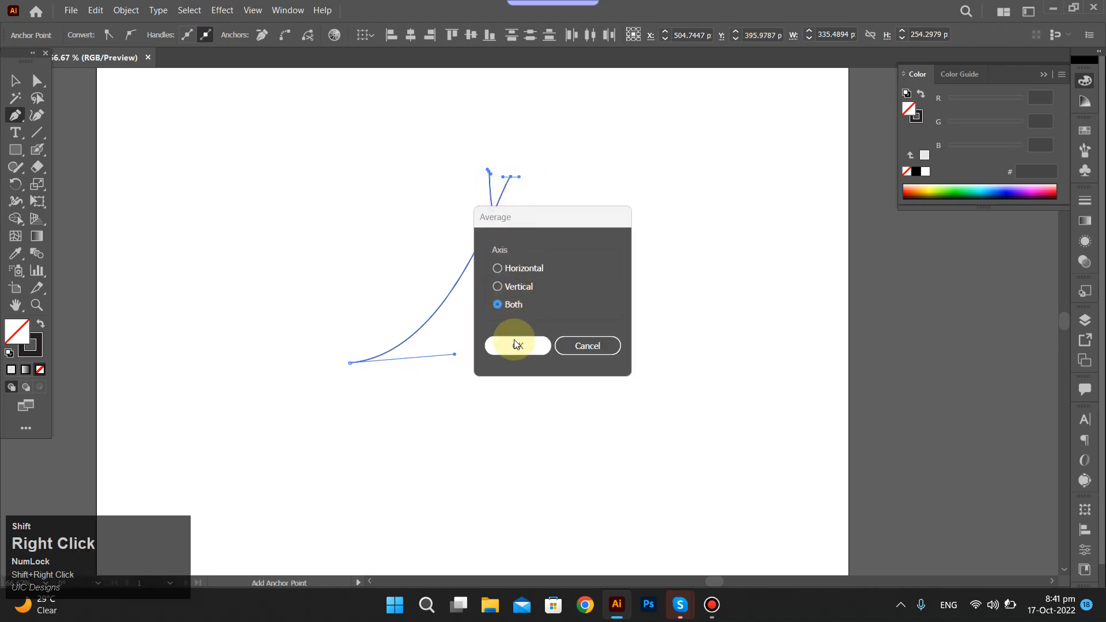
left_click(515, 344)
Join the two averaged end points into one path and examine the resulting tip up close.
right_click(494, 201)
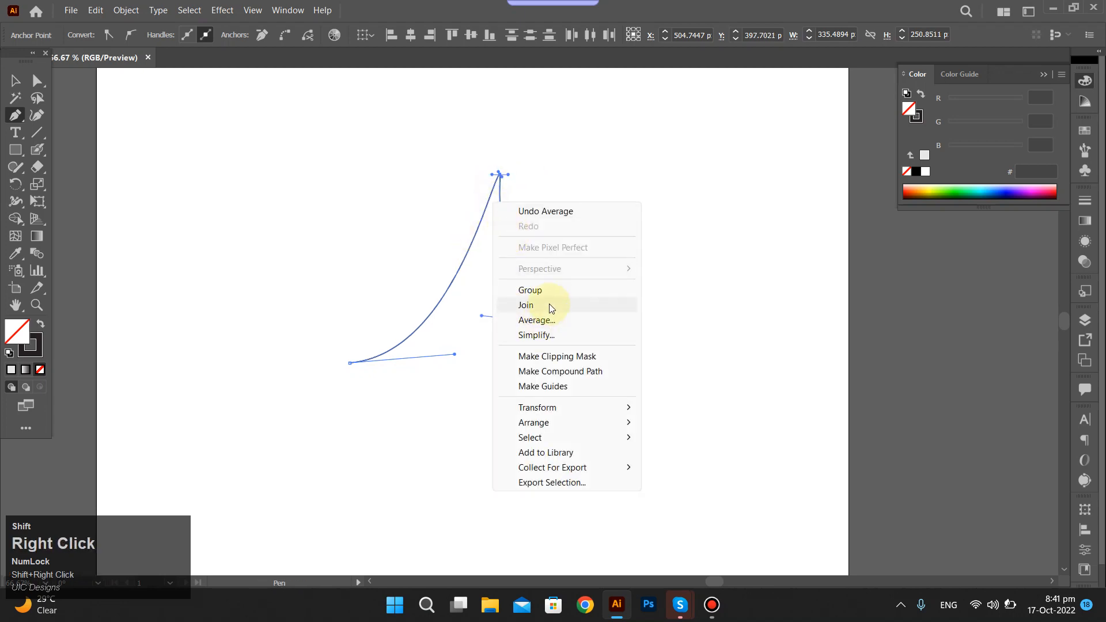
left_click(551, 308)
left_click(597, 242, "ctrl")
scroll(495, 163, "up", 5)
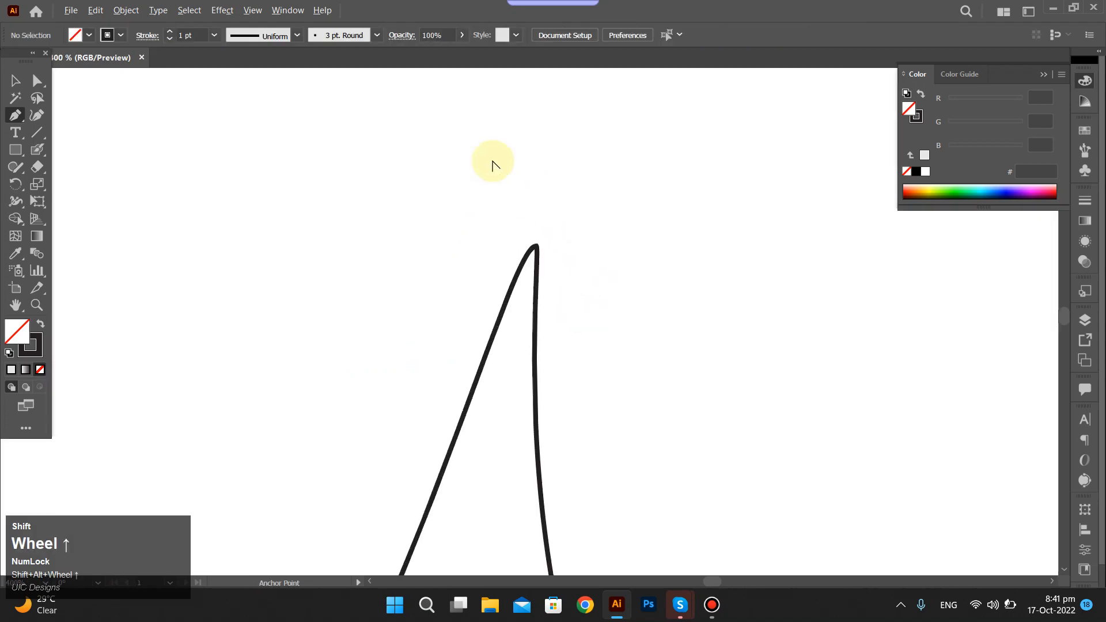
scroll(563, 353, "down", 5)
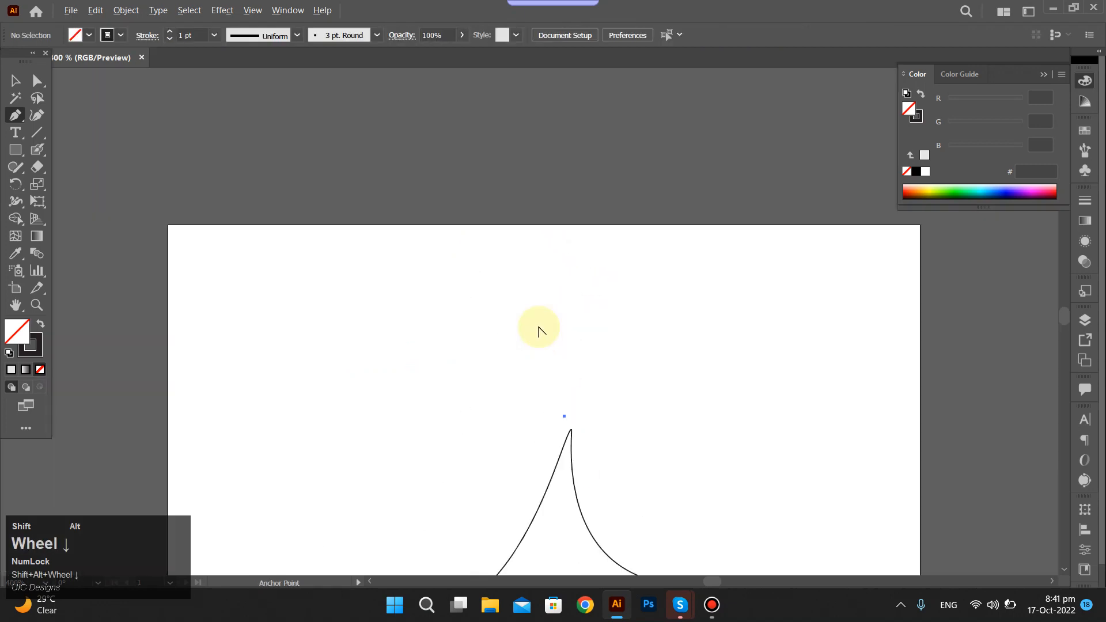
Undo the join and the averaging of the two curves' upper end points.
key("ctrl+shift+z")
scroll(561, 380, "up", 2)
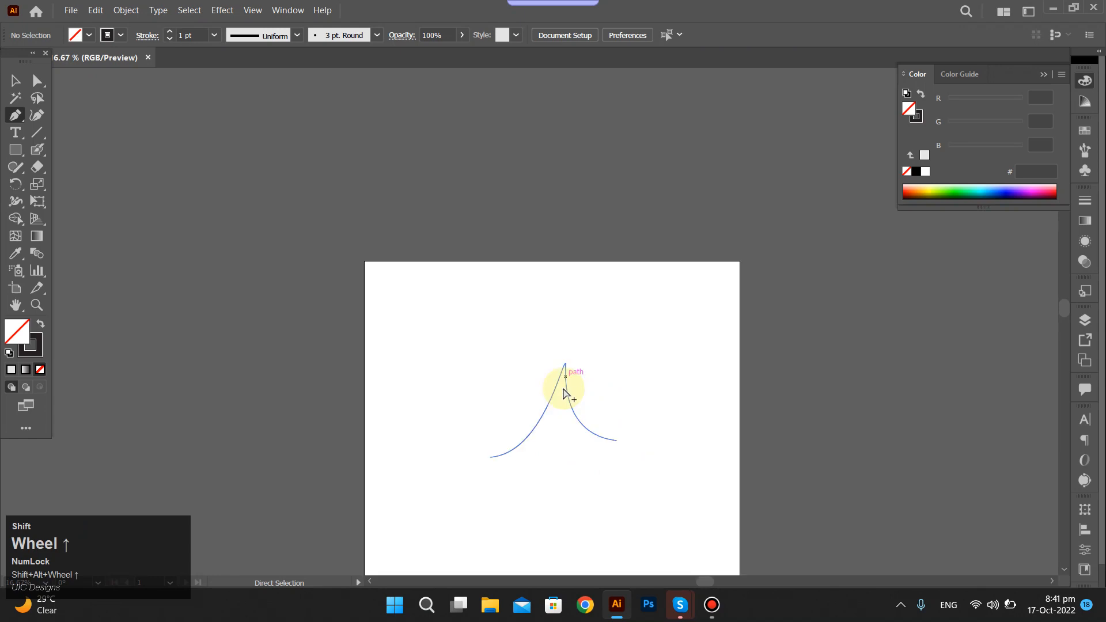
scroll(567, 403, "up", 2)
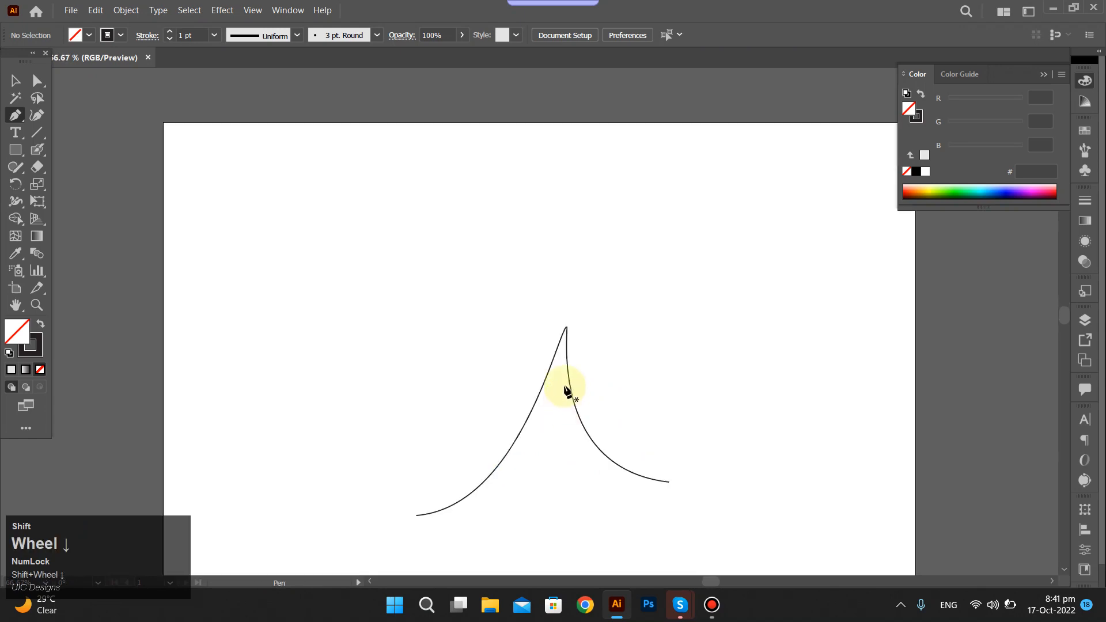
scroll(566, 381, "up", 3)
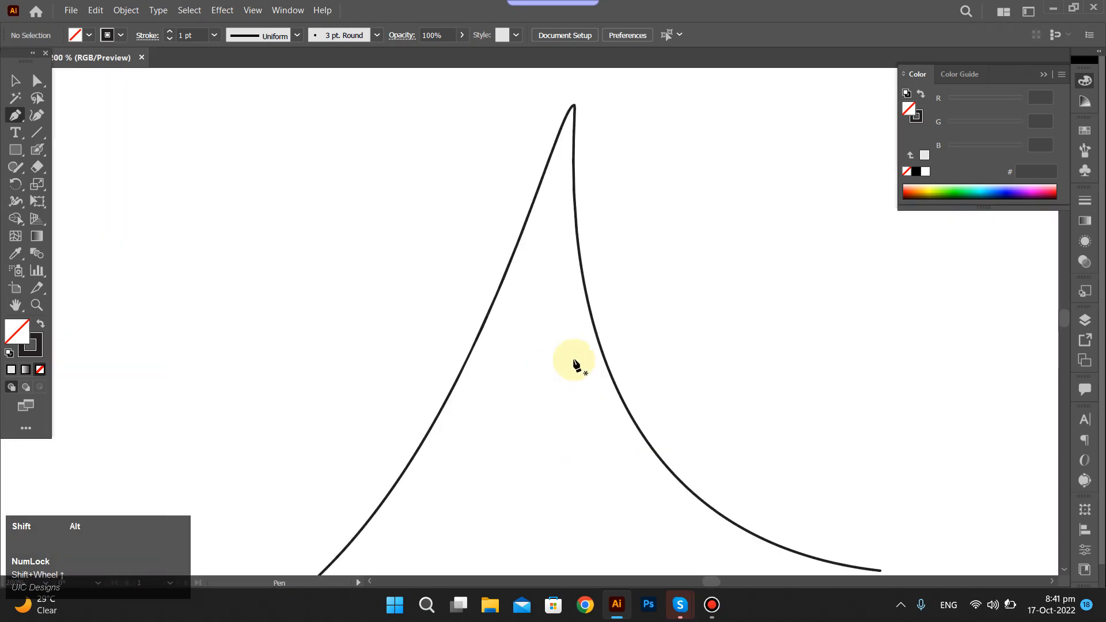
scroll(575, 364, "down", 1)
key("ctrl+shift+z")
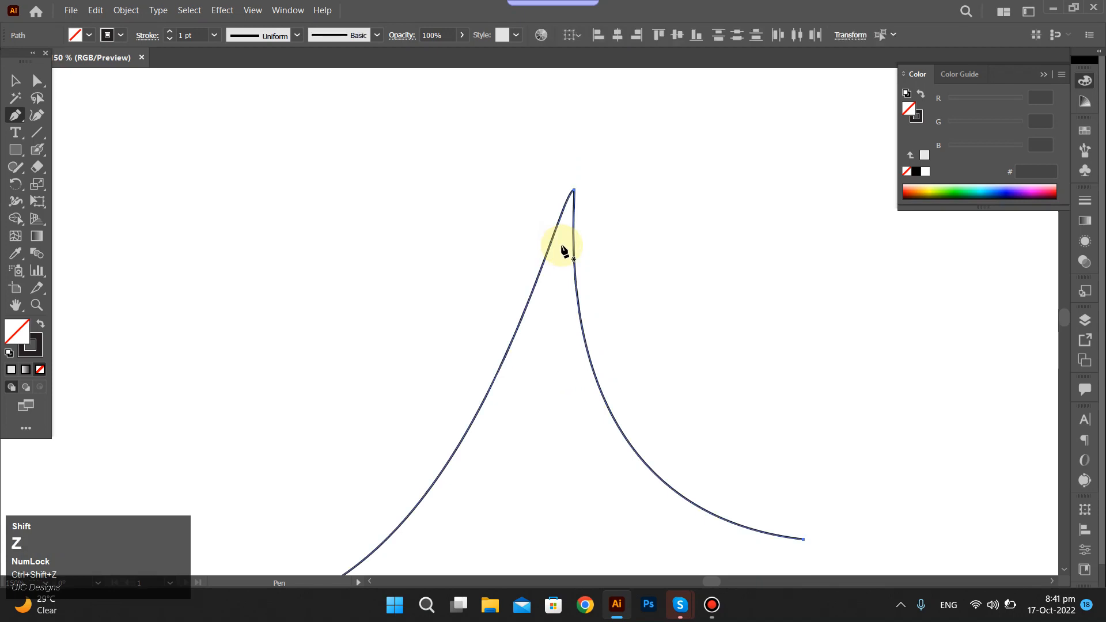
key("ctrl+shift+z")
scroll(514, 210, "down", 1)
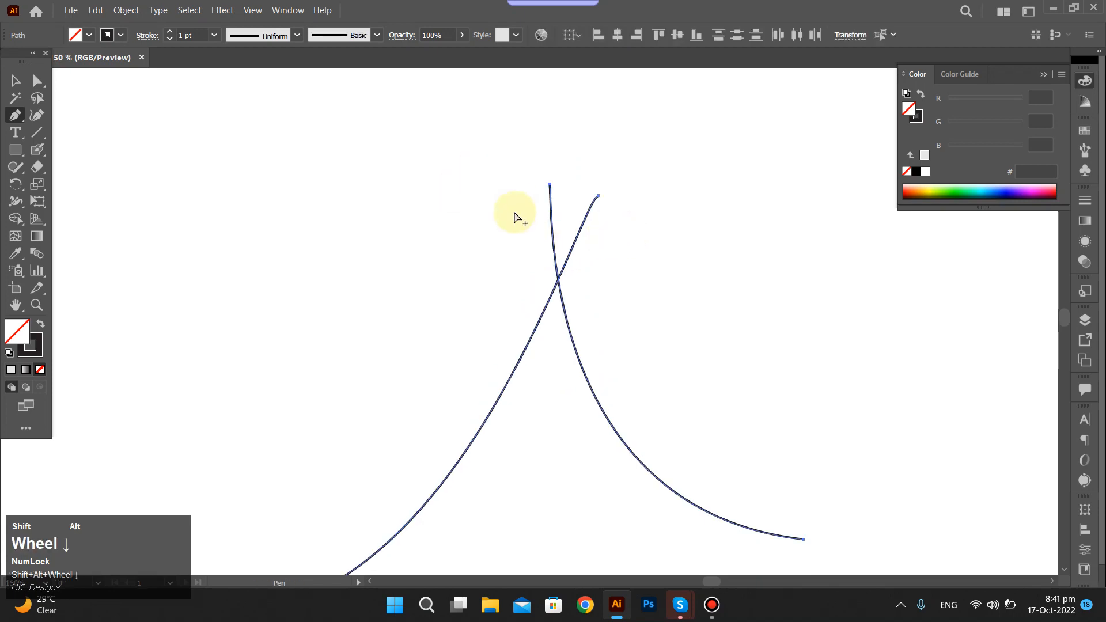
Select both curves and join them at their crossing with the Join Tool, trimming the overlapping upper ends, and select the joined path.
left_click_drag(415, 151, 683, 380)
left_click(598, 297, "ctrl")
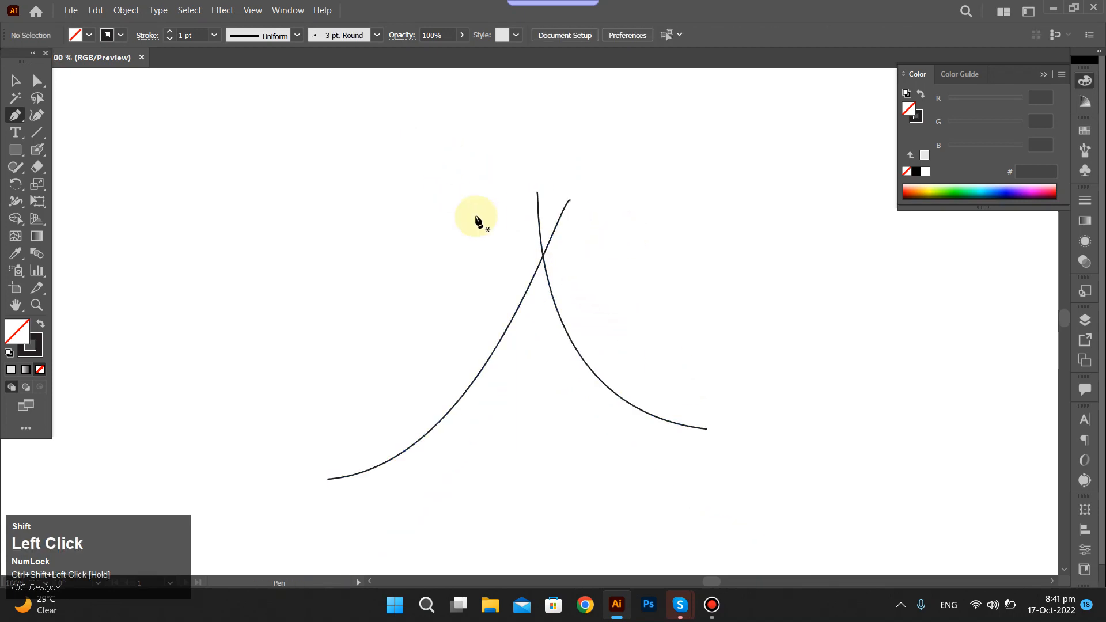
key("a")
left_click_drag(437, 175, 640, 361)
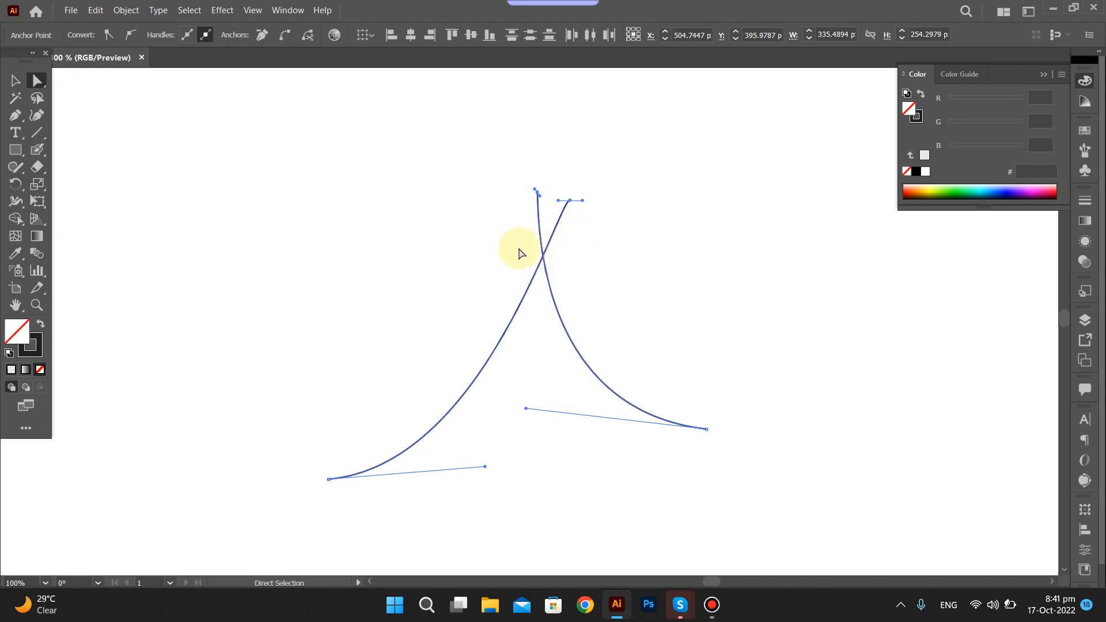
left_click_drag(495, 153, 619, 298)
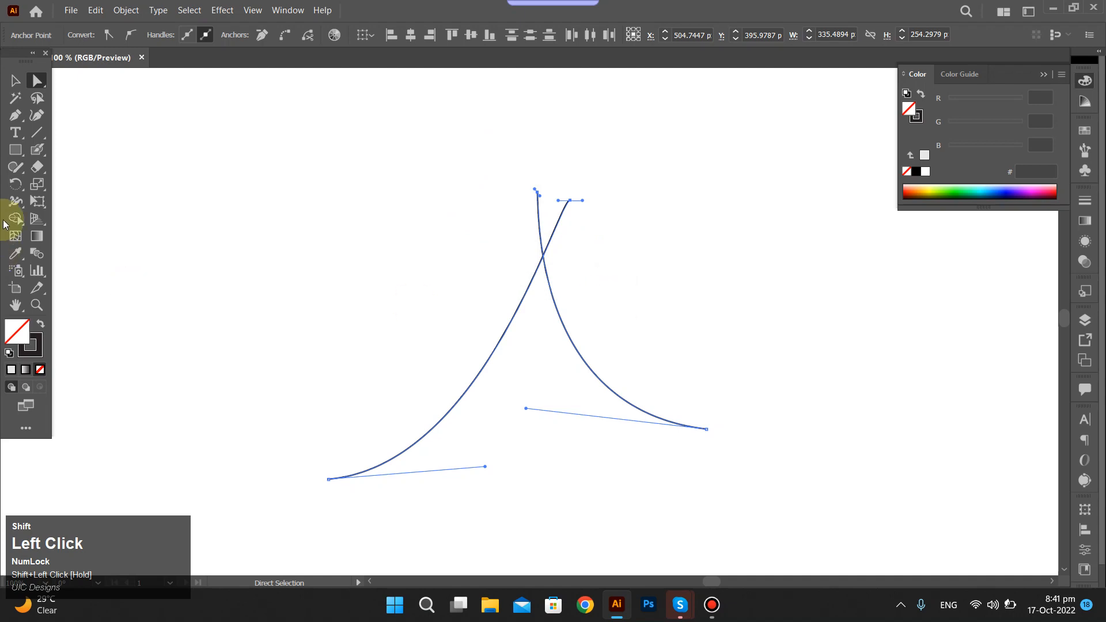
left_click(21, 168)
left_click_drag(22, 168, 45, 236)
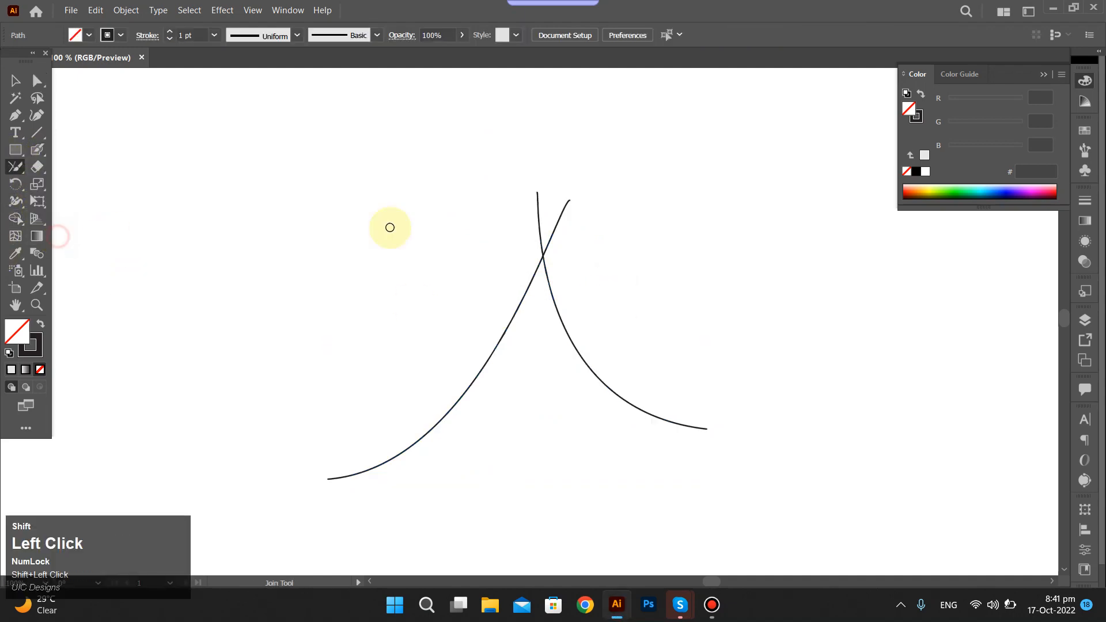
left_click_drag(540, 248, 581, 239)
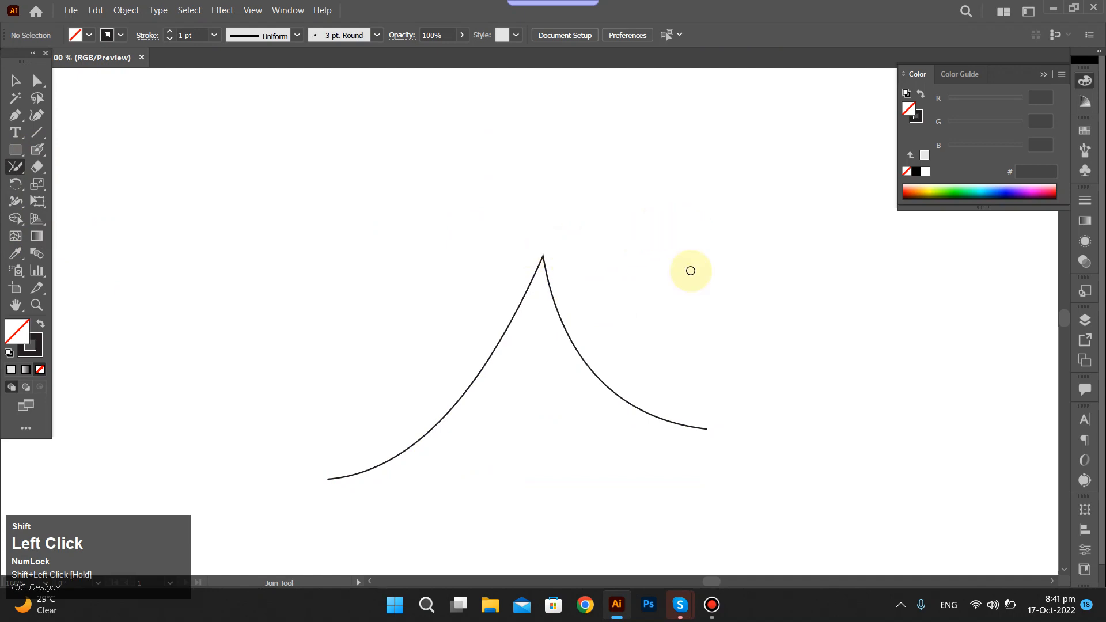
left_click(549, 293, "ctrl+shift")
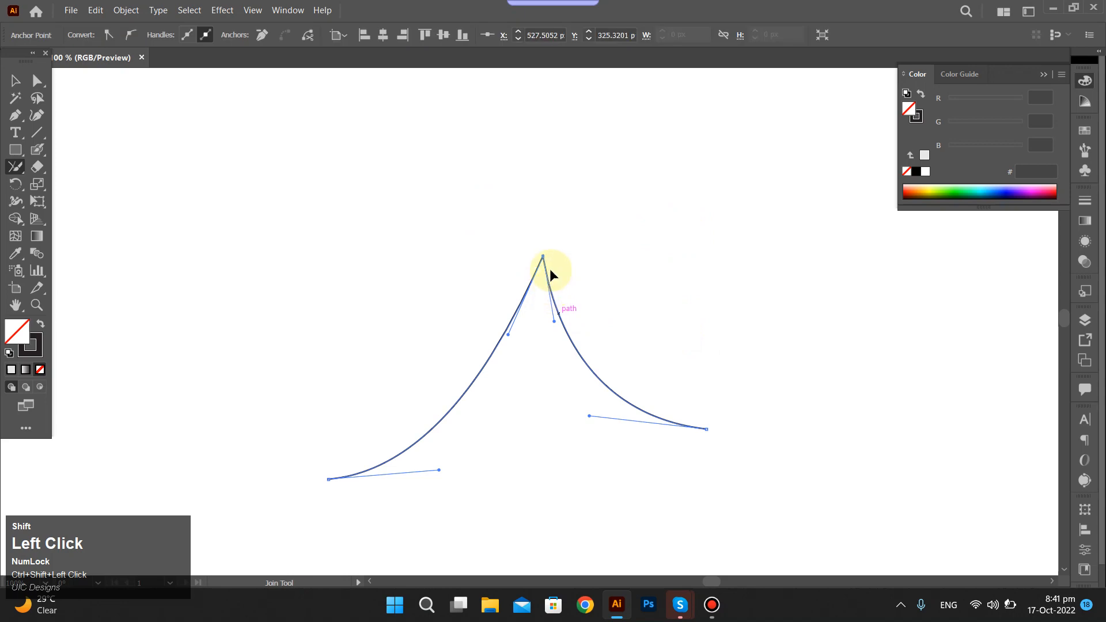
Move the joined path around the artboard as one object and deselect it.
key("v")
mouse_move(547, 266)
left_mouse_down()
mouse_move(512, 285)
mouse_move(546, 300)
mouse_move(528, 225)
mouse_move(559, 270)
left_mouse_up()
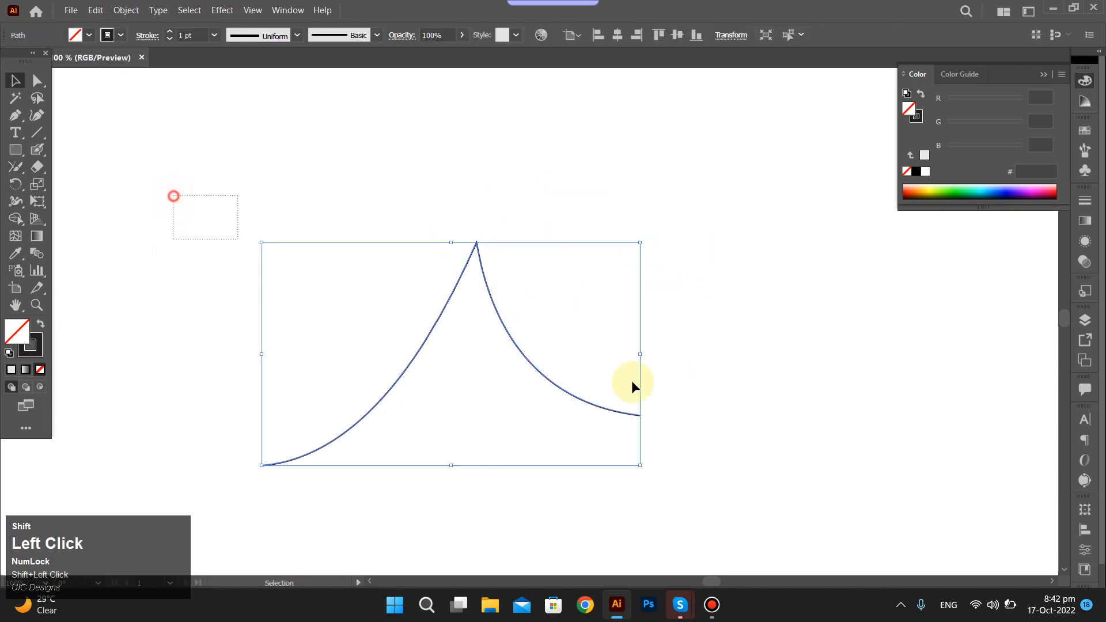
left_click_drag(482, 275, 554, 206)
left_click(433, 233)
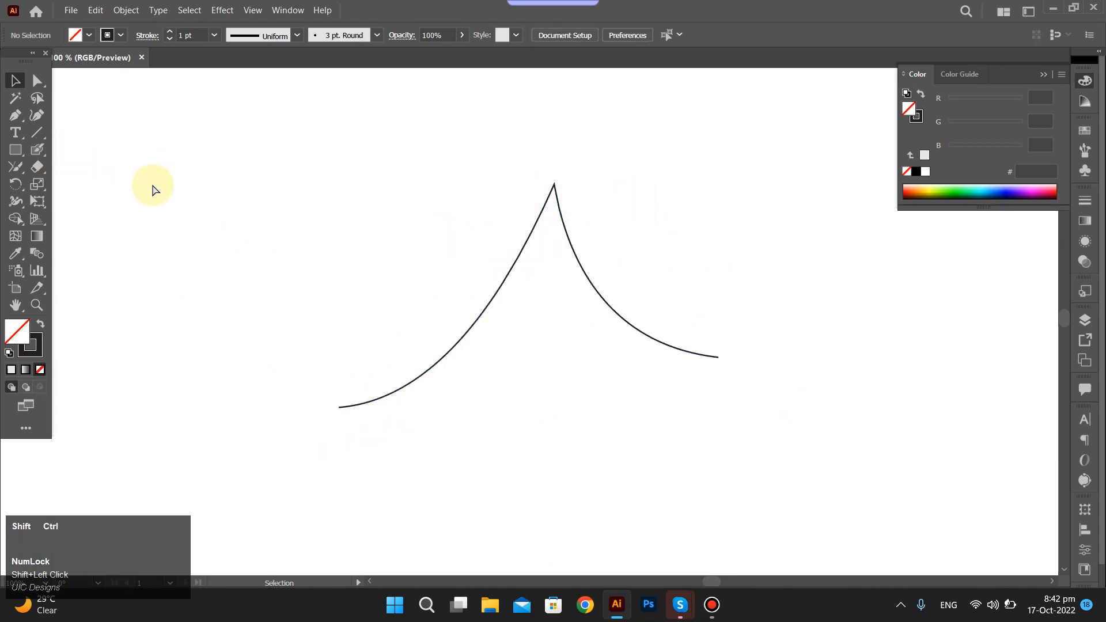
Undo the path's moves and the join, and restore the two separate curves that cross near their upper ends.
key("ctrl+z")
key("ctrl+shift+z")
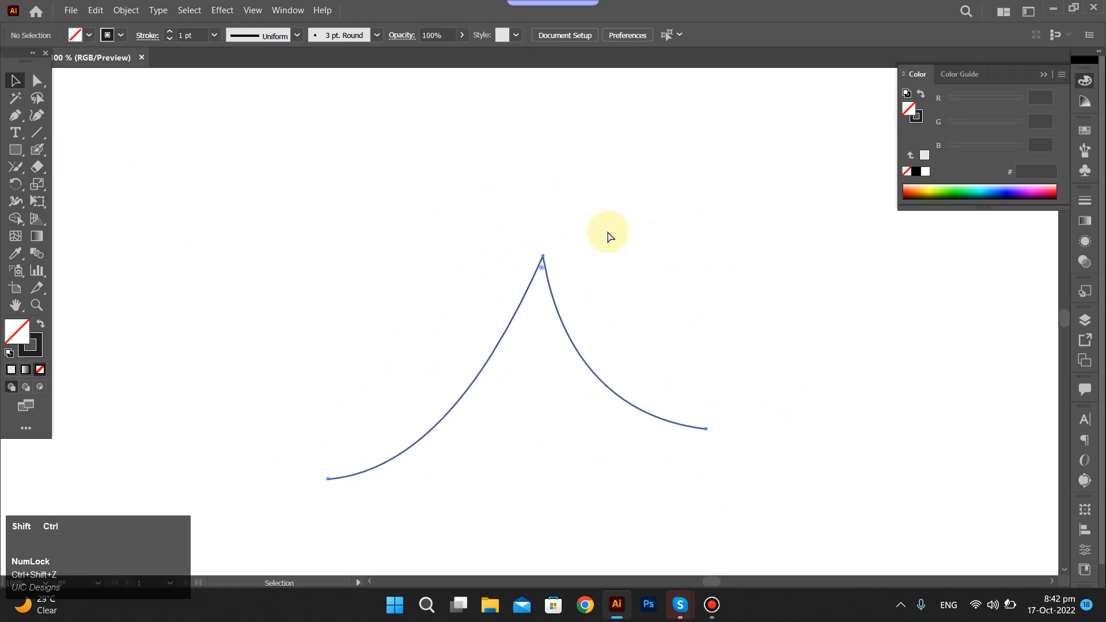
key("ctrl+z")
key("ctrl+z")
scroll(3, 234, "down", 1)
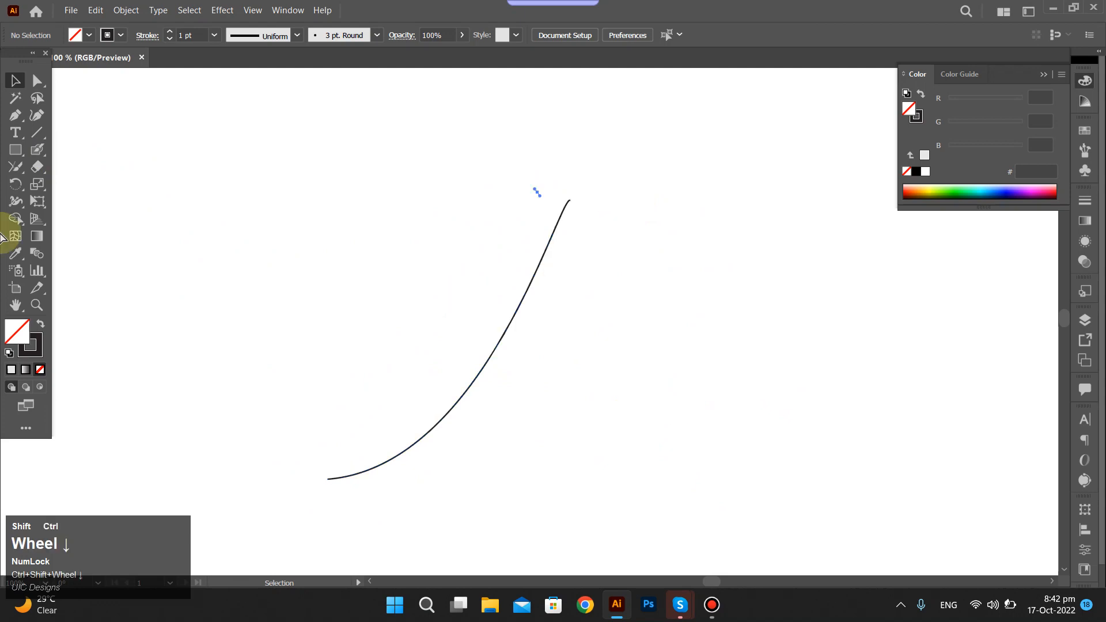
left_click(38, 151)
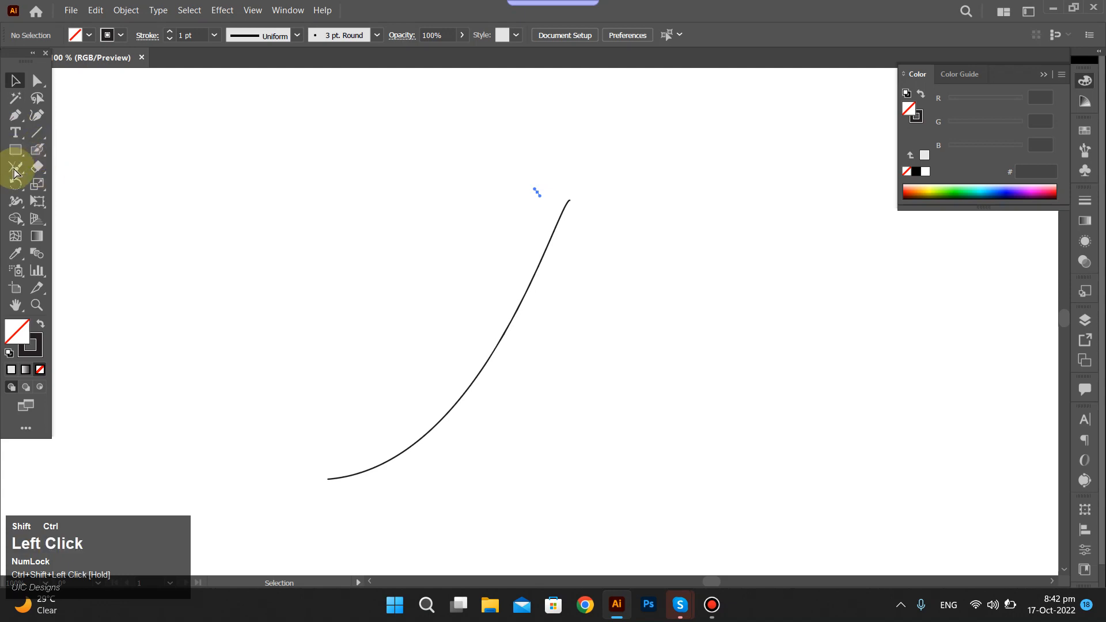
scroll(14, 174, "down", 1)
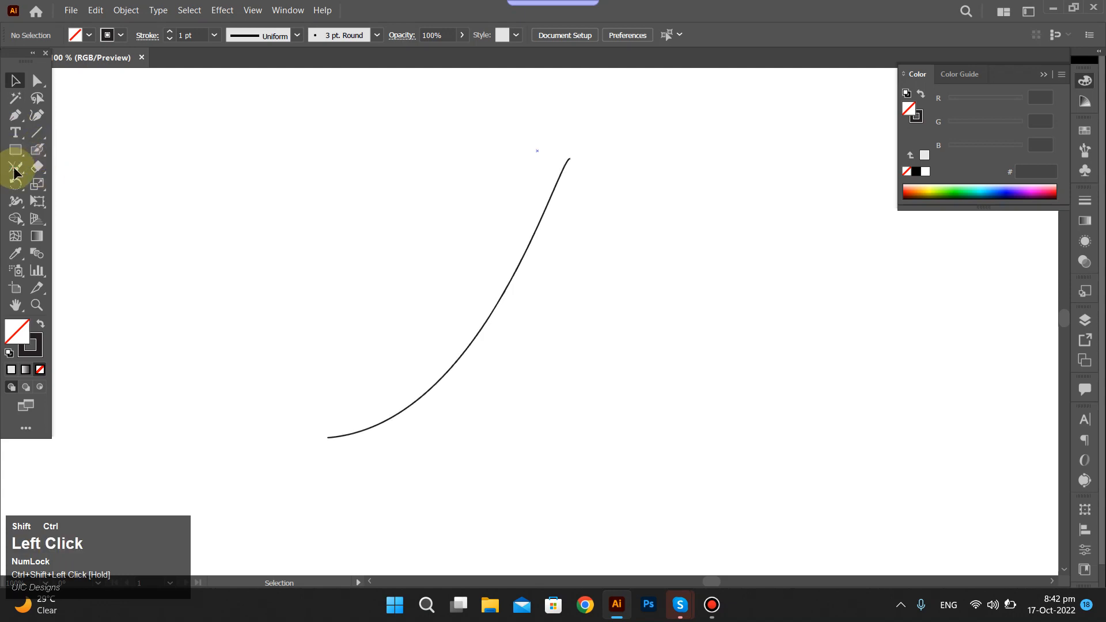
key("n")
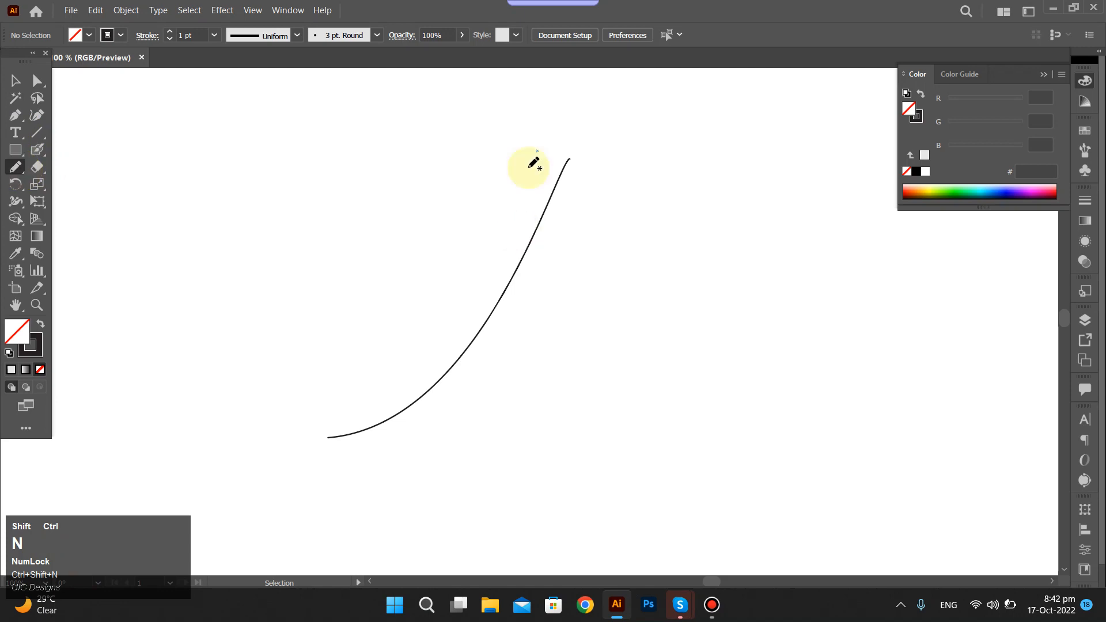
left_click_drag(537, 151, 707, 387)
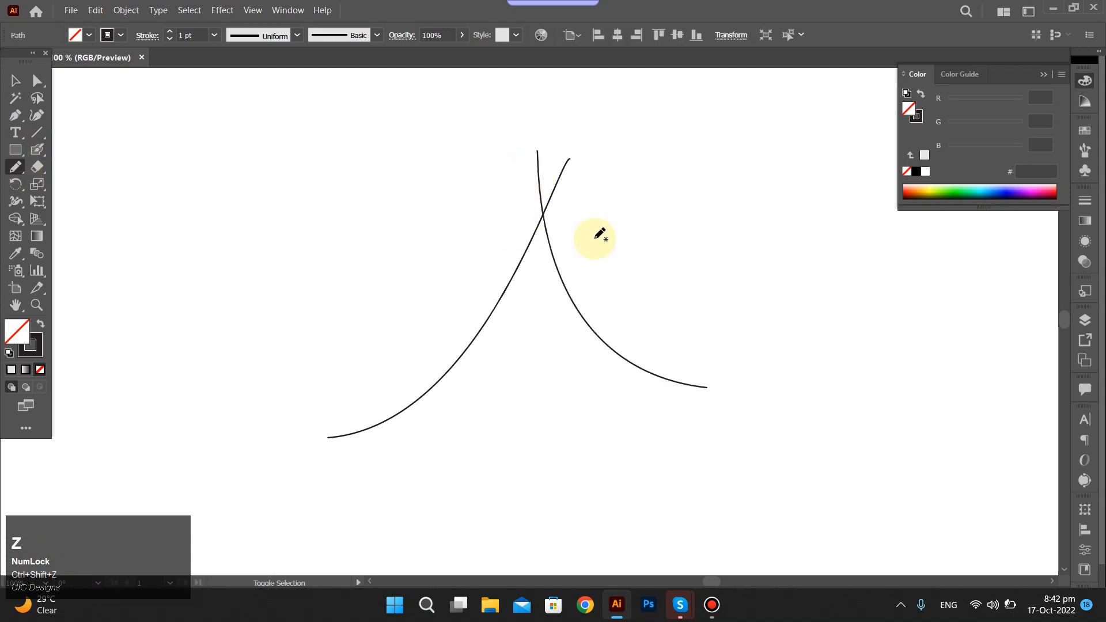
Try to draw a freehand base line across the lower parts of both curves with the Pencil tool.
left_click_drag(344, 327, 683, 357)
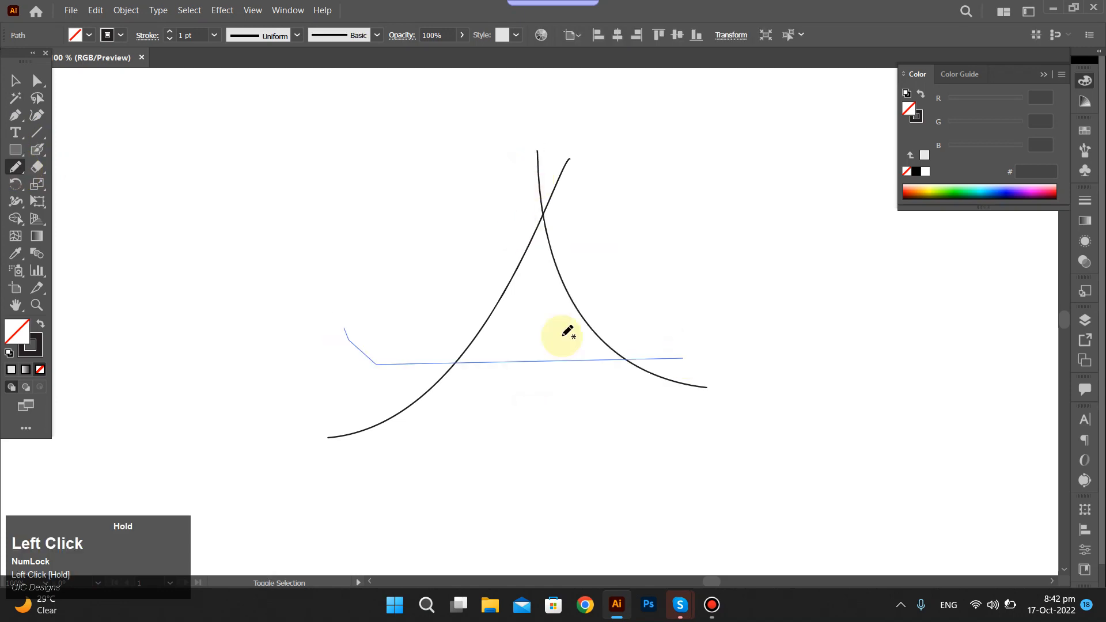
key("ctrl+z")
left_click(603, 411)
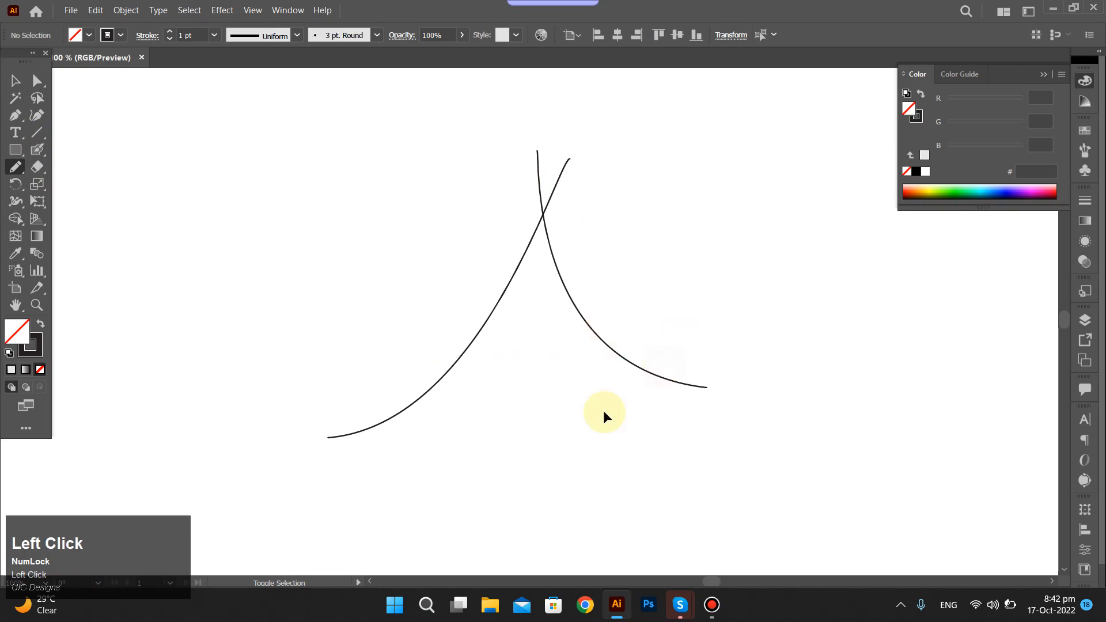
mouse_move(677, 340)
left_mouse_down()
mouse_move(429, 400)
mouse_move(401, 295)
mouse_move(397, 308)
left_mouse_up()
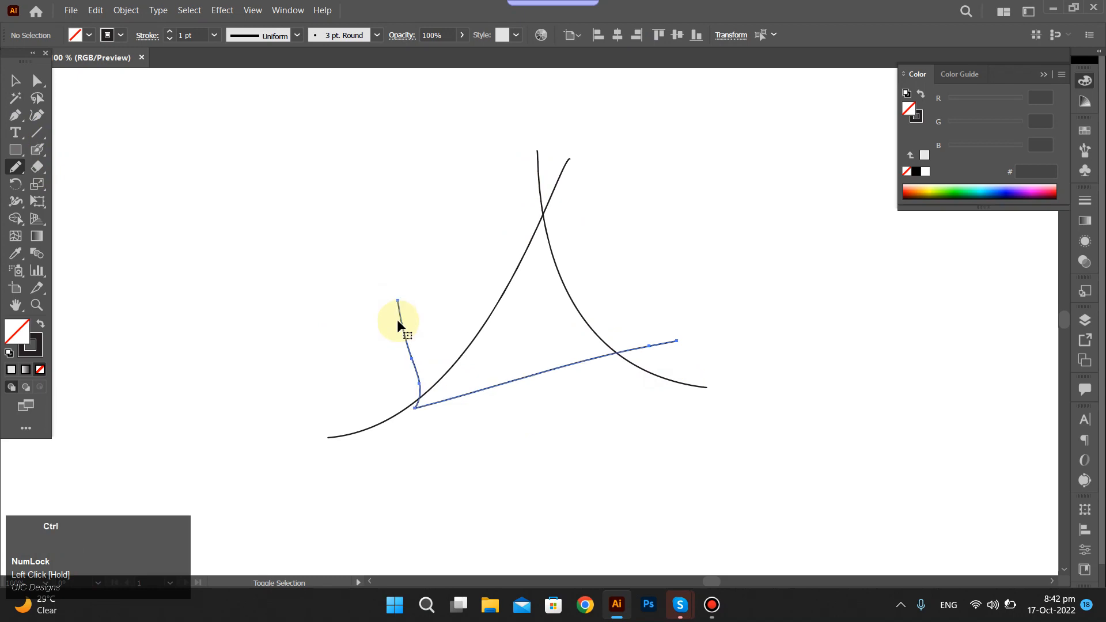
key("ctrl+z")
key("ctrl+z")
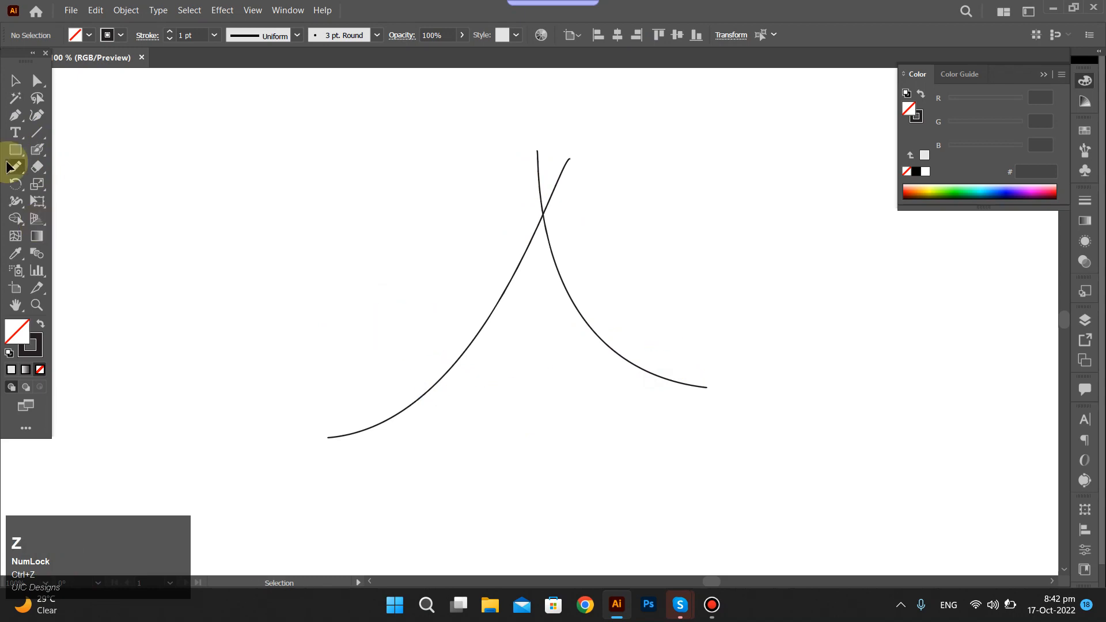
Check the Pencil tool's fidelity and path-editing options.
left_click(15, 168)
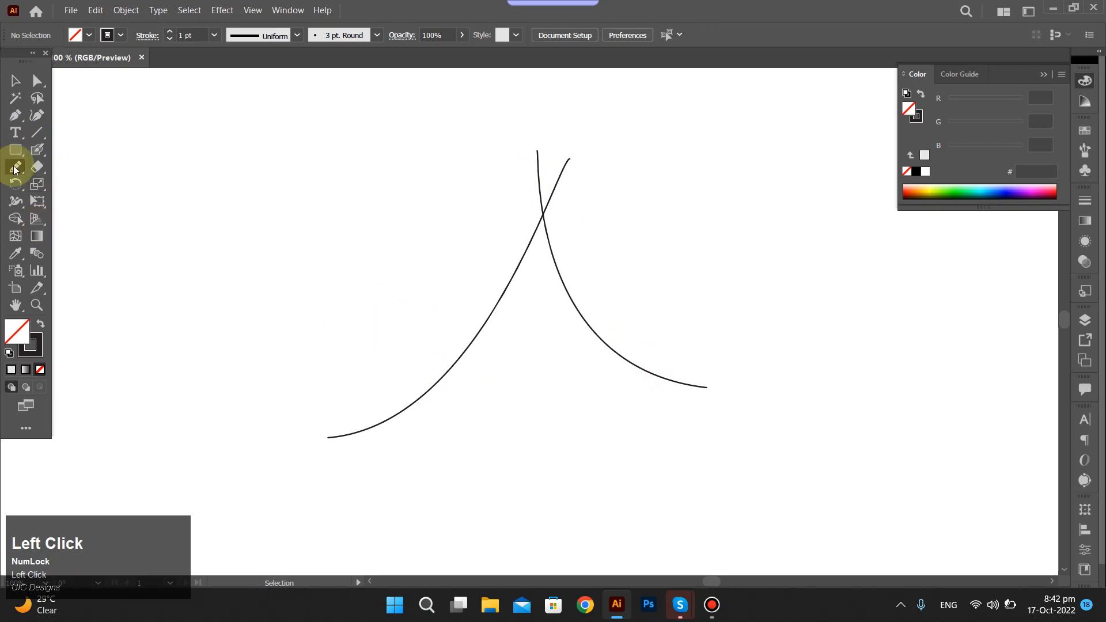
double_click(16, 168)
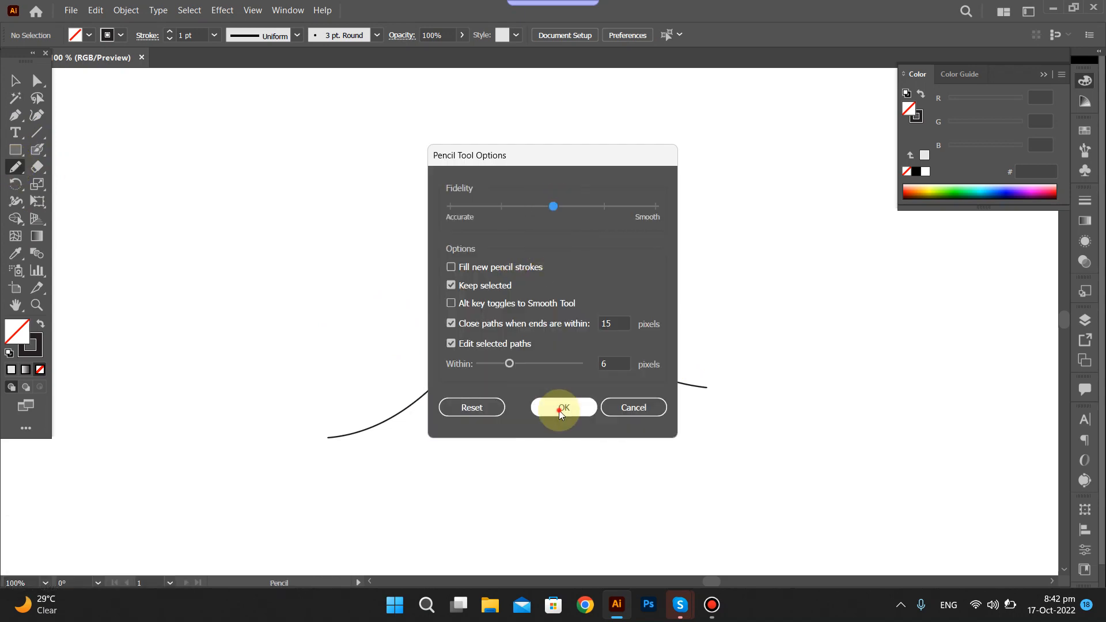
left_click(589, 403)
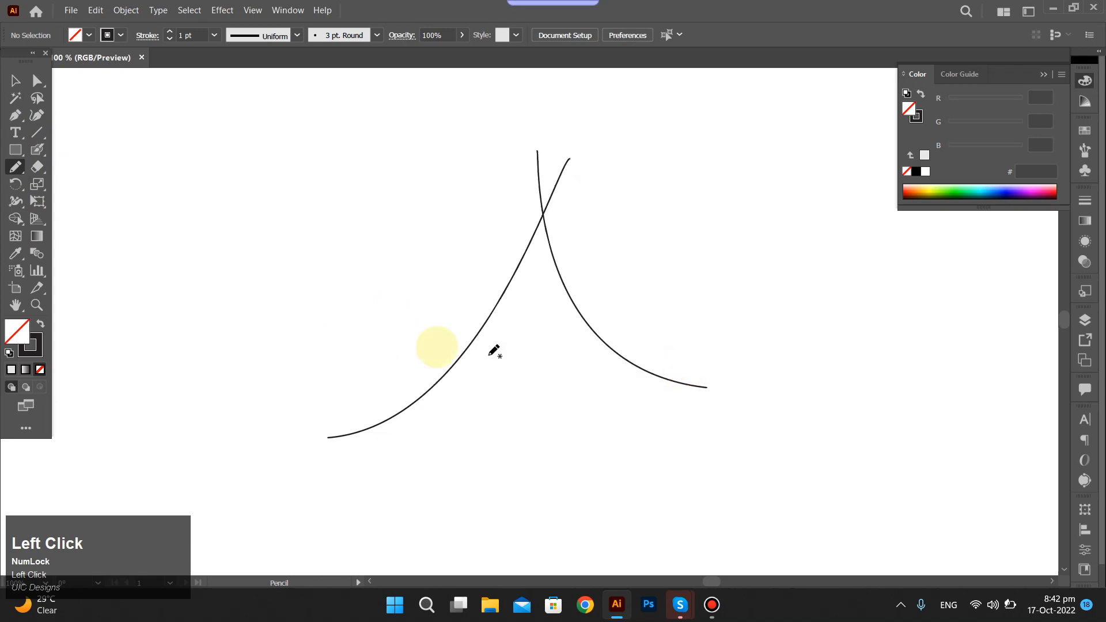
Try to draw a base curve with the Pen tool from the right curve's lower end to the left curve's.
key("p")
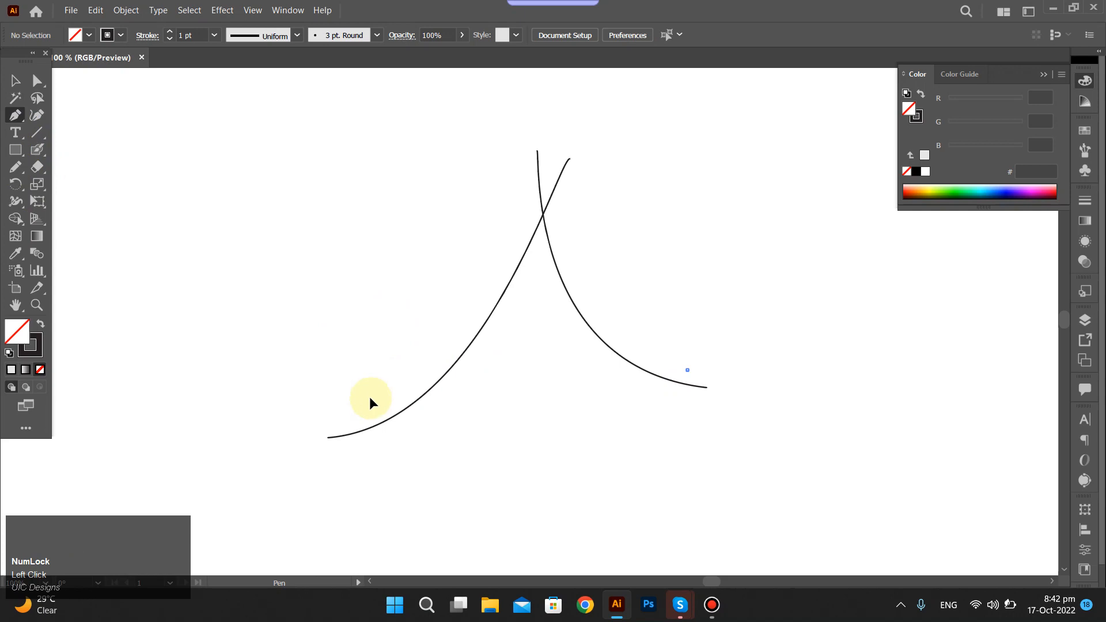
left_click_drag(256, 287, 305, 368)
left_click_drag(370, 398, 298, 357)
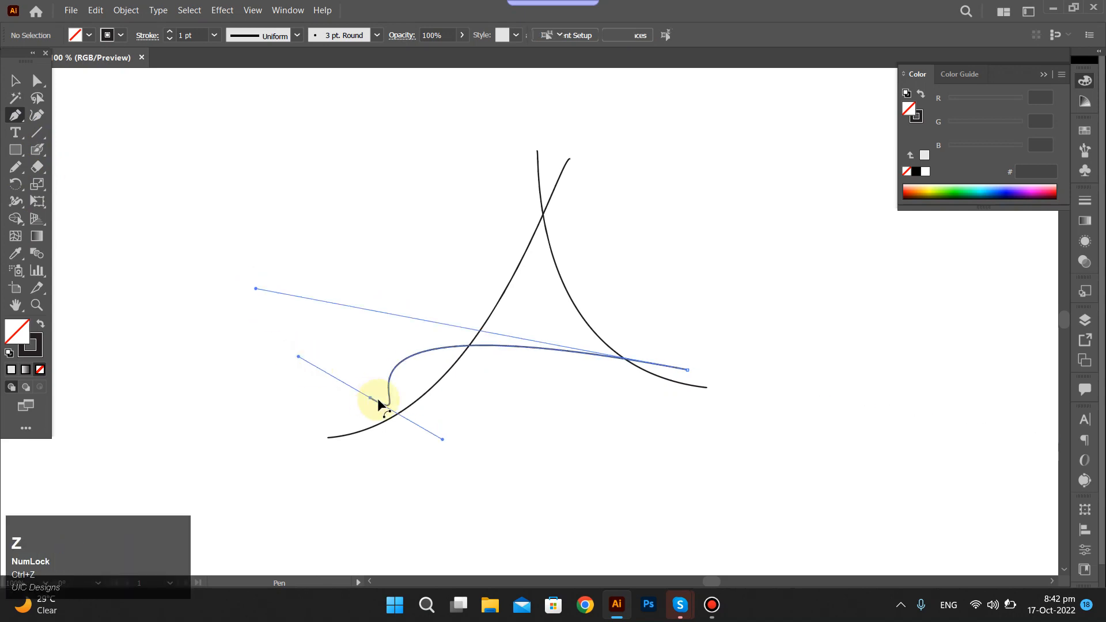
key("ctrl+z")
Draw a shallow Pen curve that crosses both curves near their lower ends, and remove the stray anchor beside it.
left_click(378, 416)
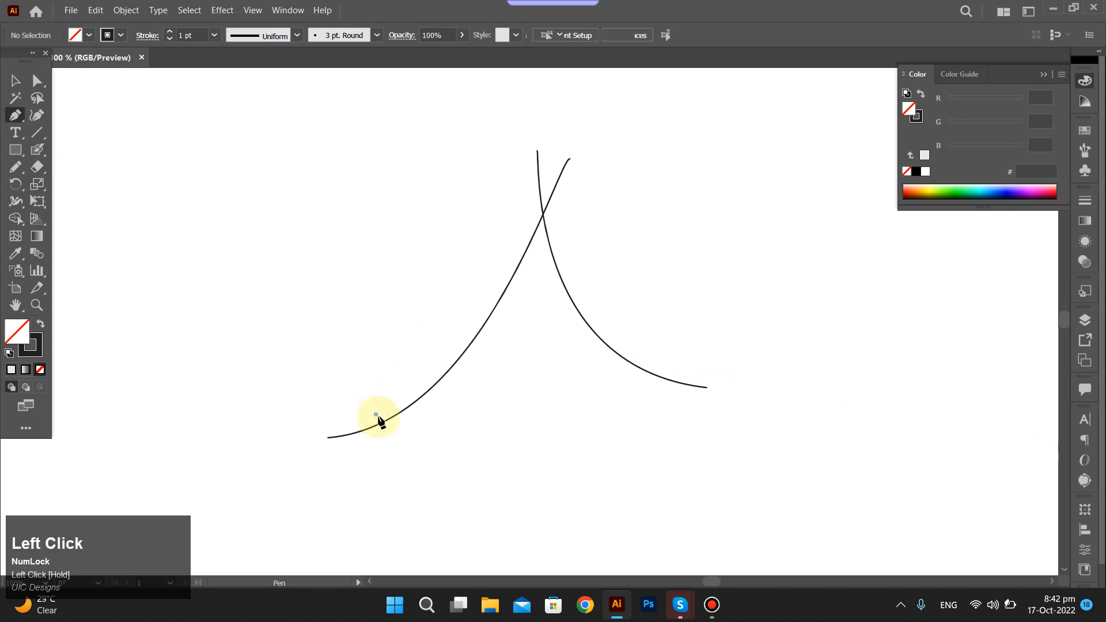
left_click_drag(688, 368, 742, 292)
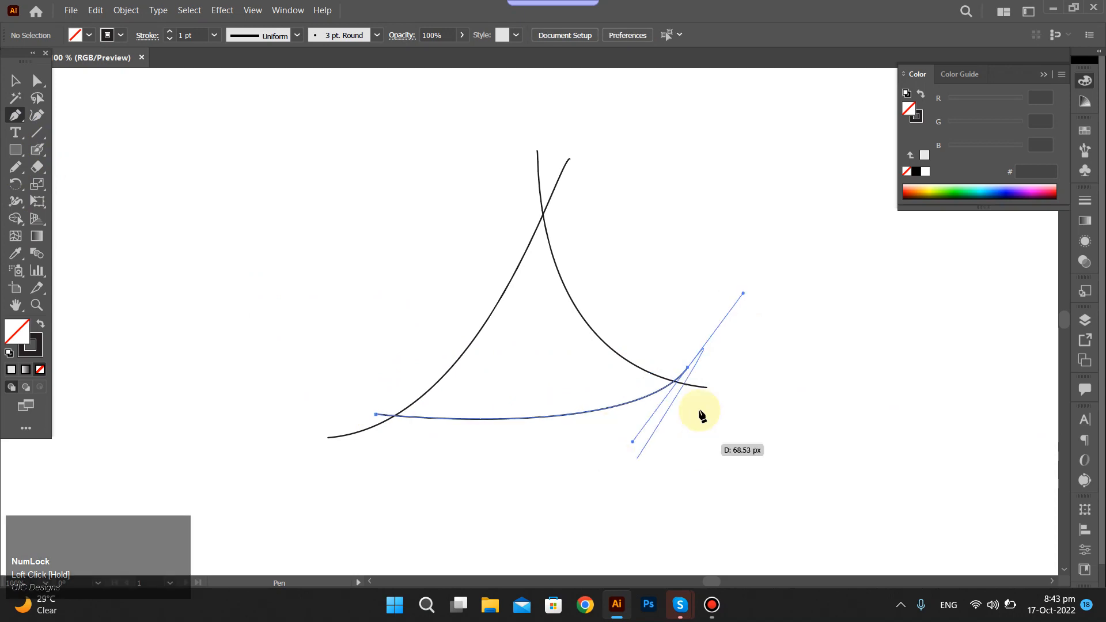
key("Escape")
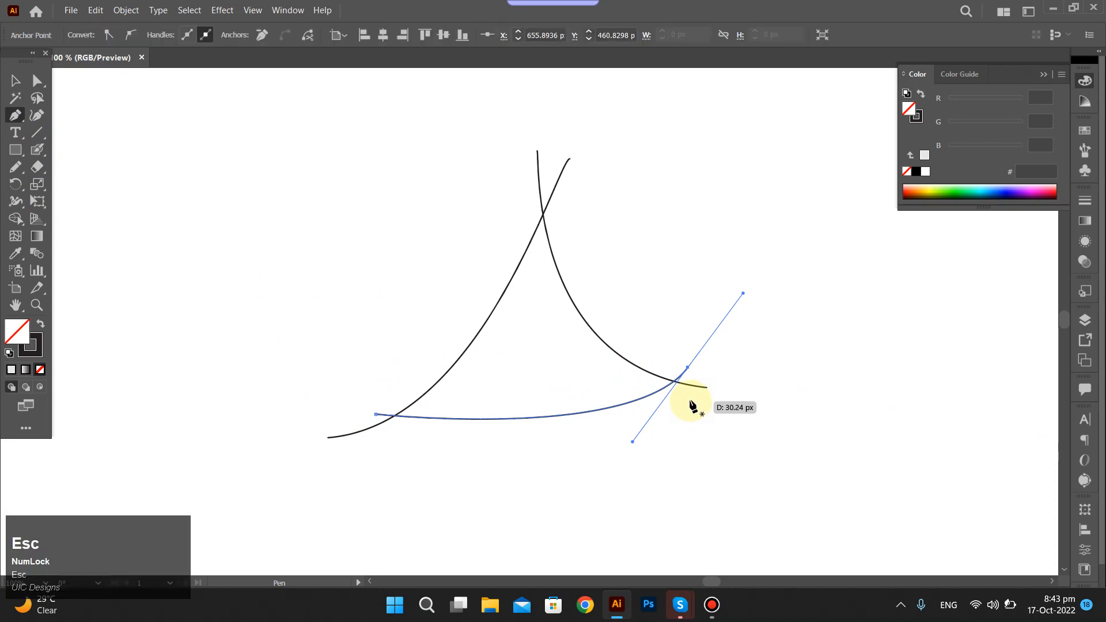
left_click(691, 438)
key("ctrl+z")
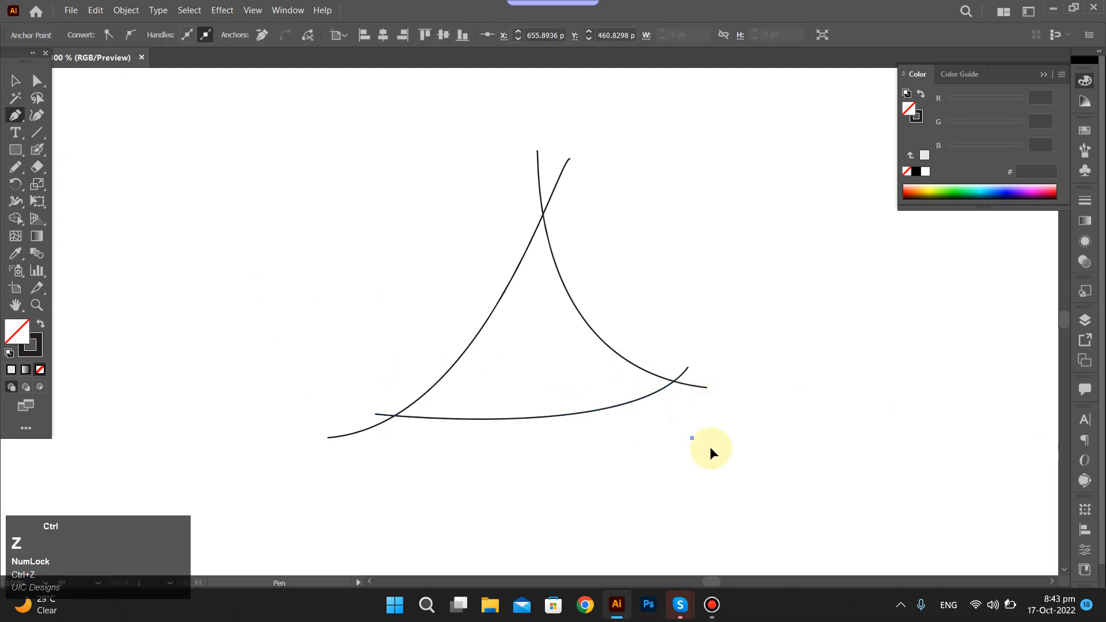
left_click(638, 485, "ctrl")
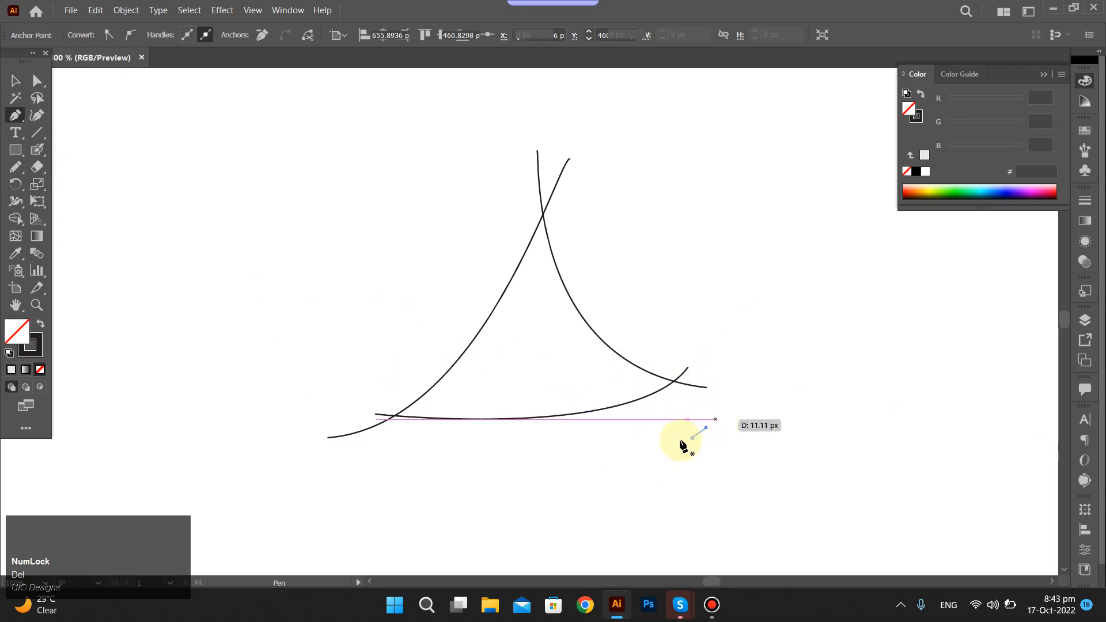
left_click(746, 478, "ctrl")
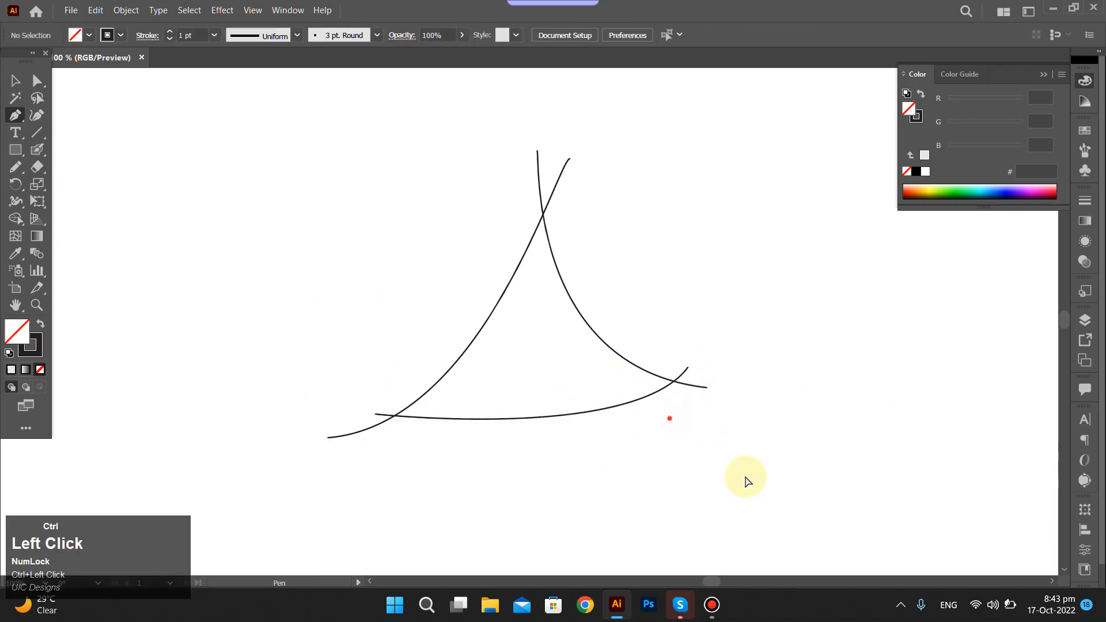
Select all three curves and try to join the two side curves at their upper crossing with the Join Tool.
key("ctrl+a")
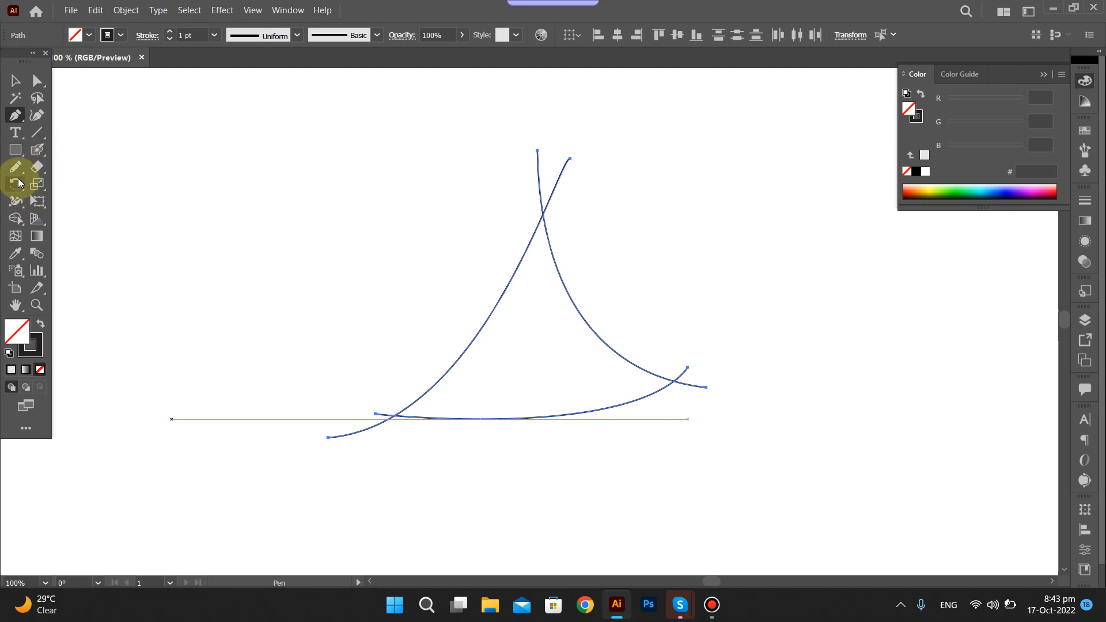
left_click(18, 168)
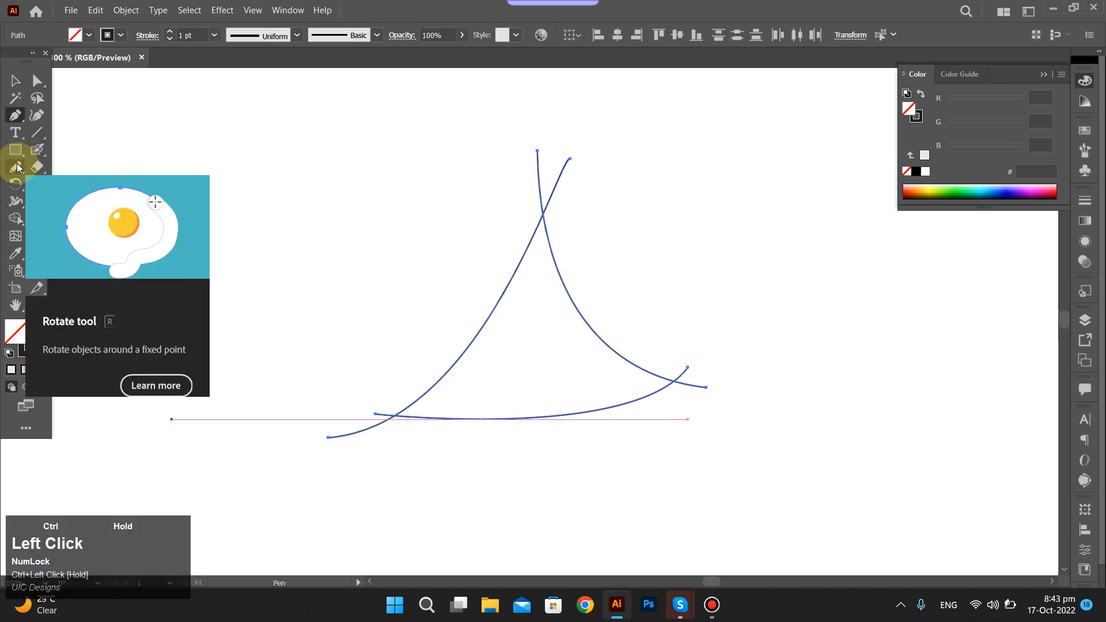
left_click(17, 168)
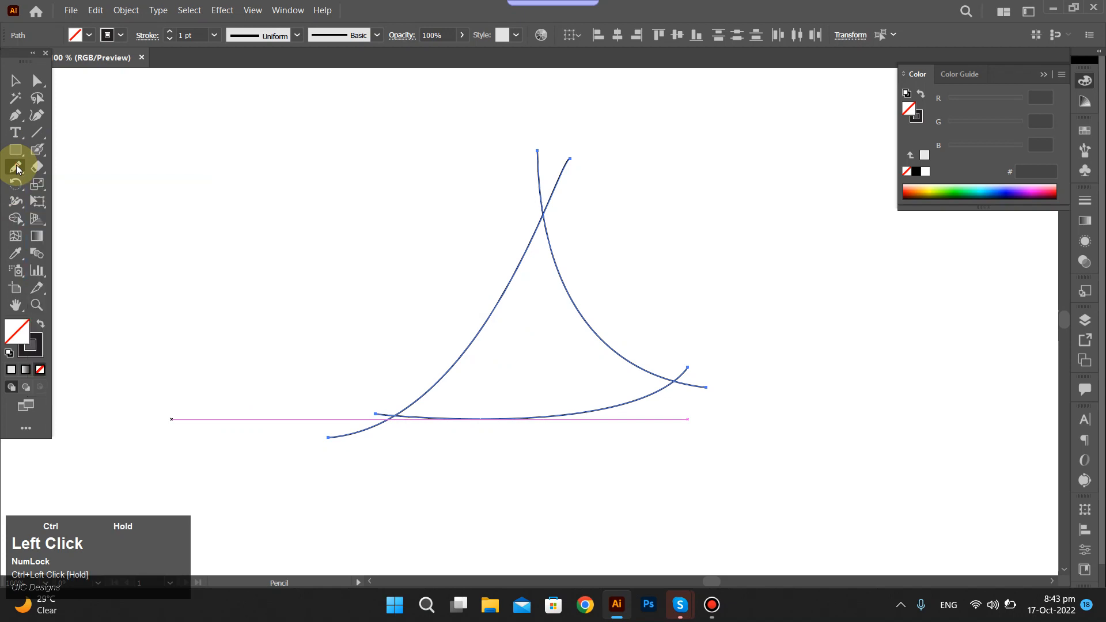
left_click_drag(18, 168, 82, 236)
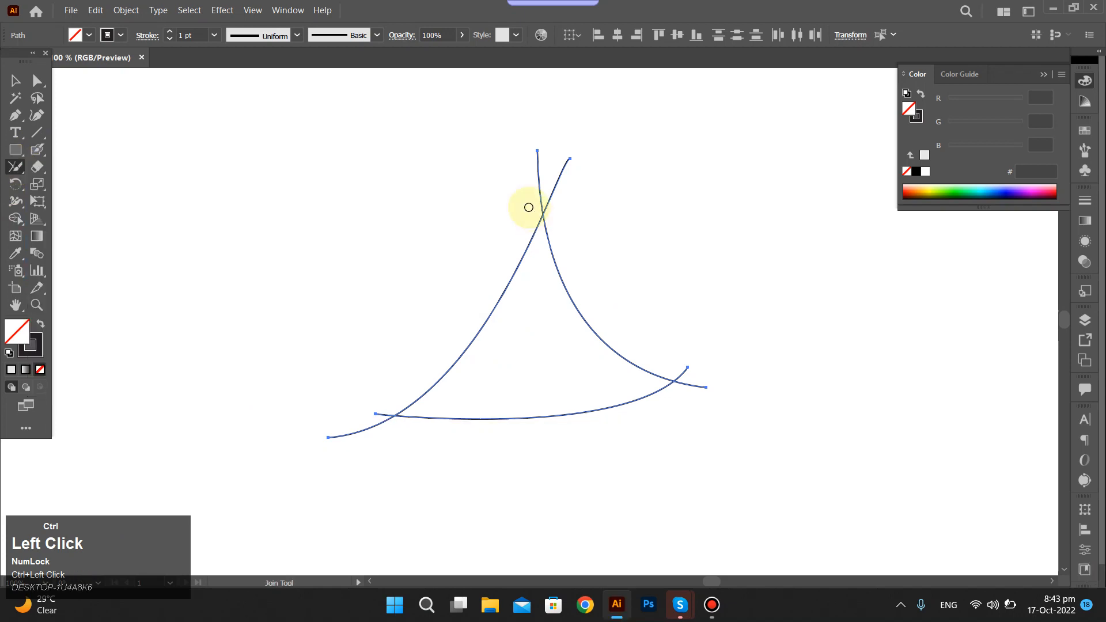
mouse_move(529, 208)
left_mouse_down()
mouse_move(572, 208)
mouse_move(531, 204)
mouse_move(563, 200)
mouse_move(501, 178)
left_mouse_up()
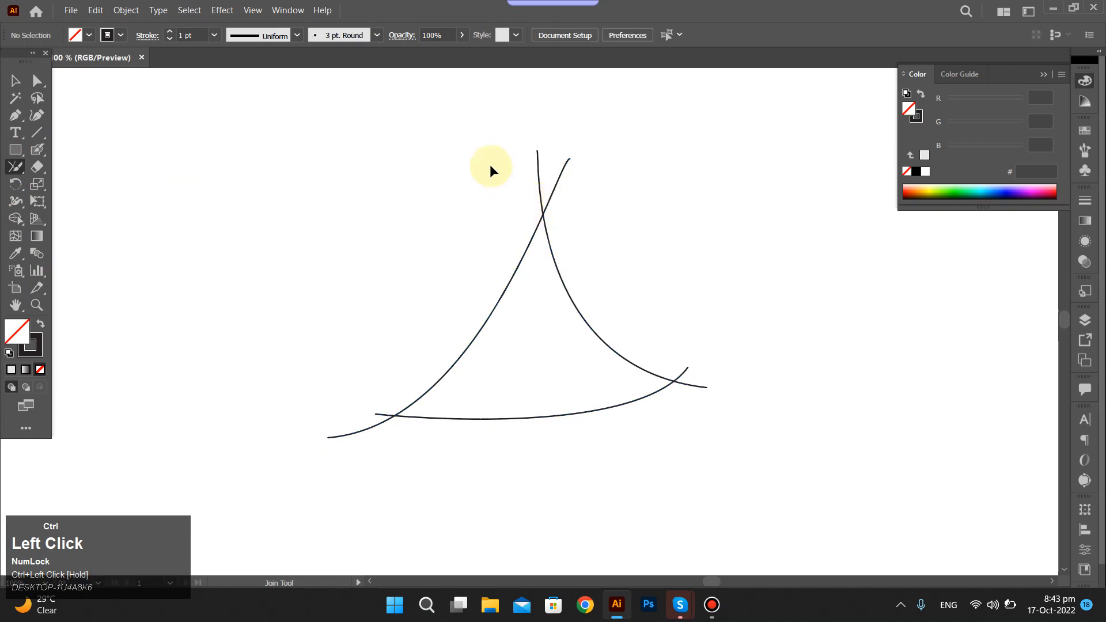
left_click(296, 192, "ctrl")
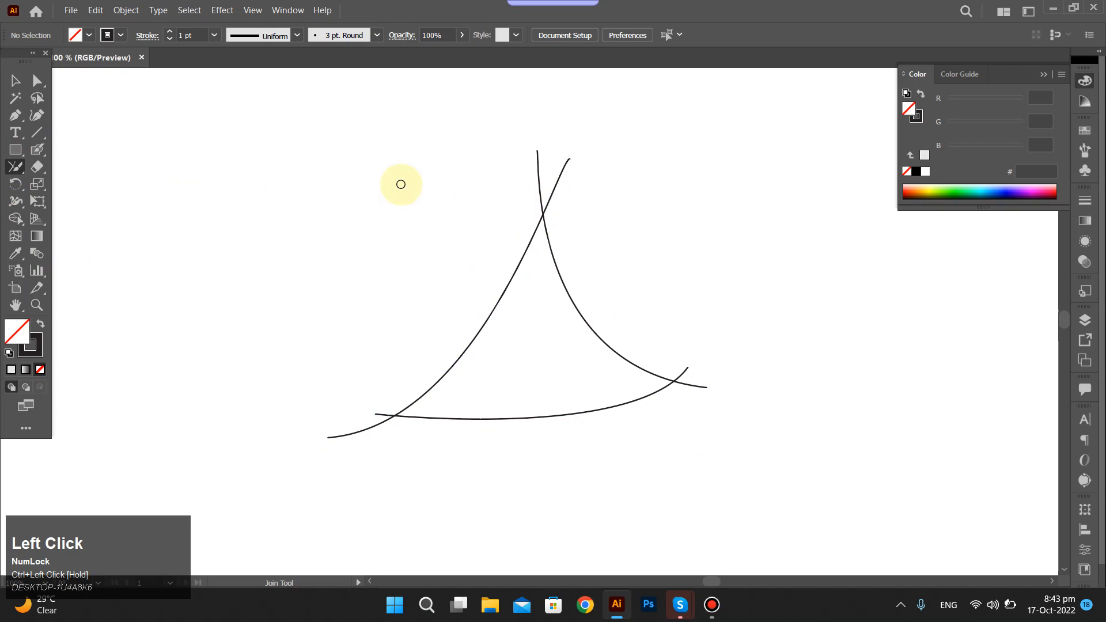
Reselect all three curves and try joining them at the upper and lower-right crossings with the Join Tool.
key("ctrl")
left_click_drag(686, 438, 754, 468)
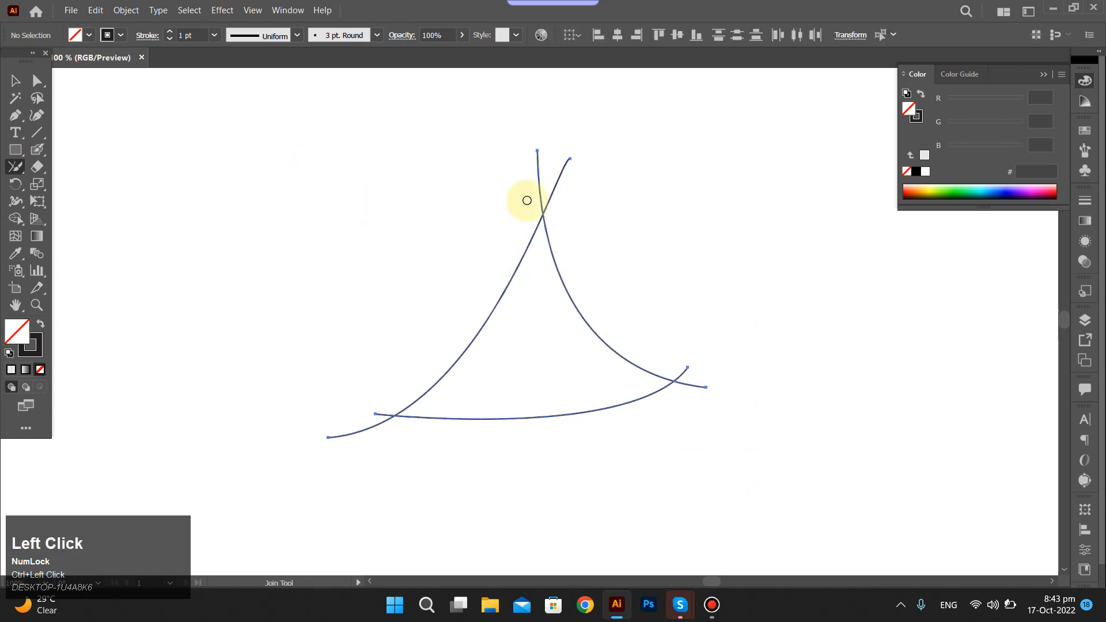
left_click_drag(526, 200, 564, 215)
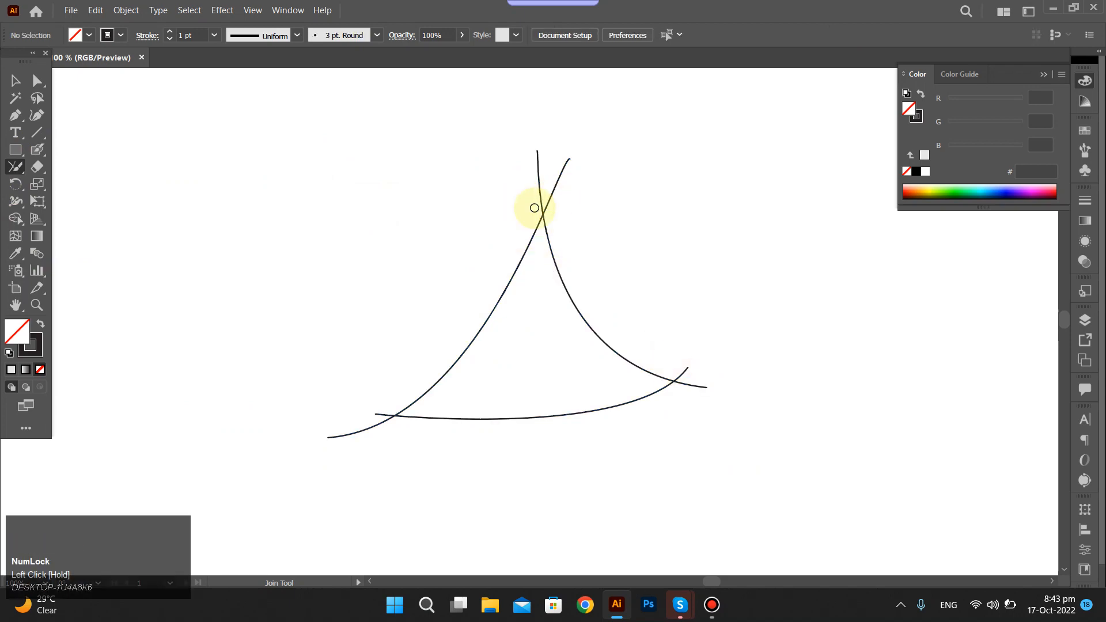
left_click_drag(535, 210, 562, 215)
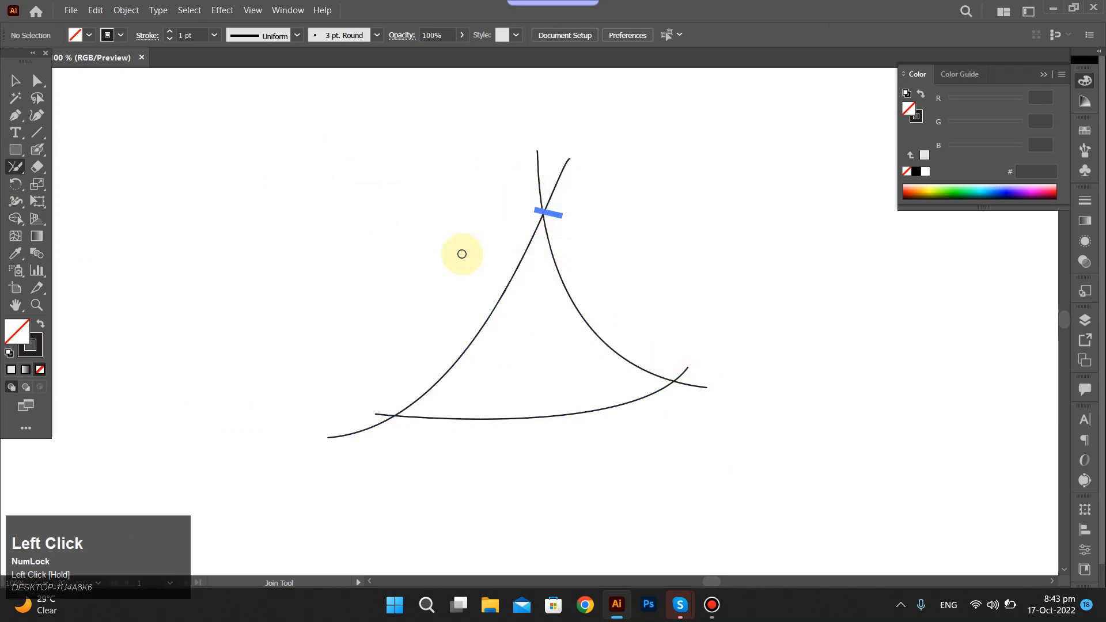
left_click_drag(677, 369, 686, 408)
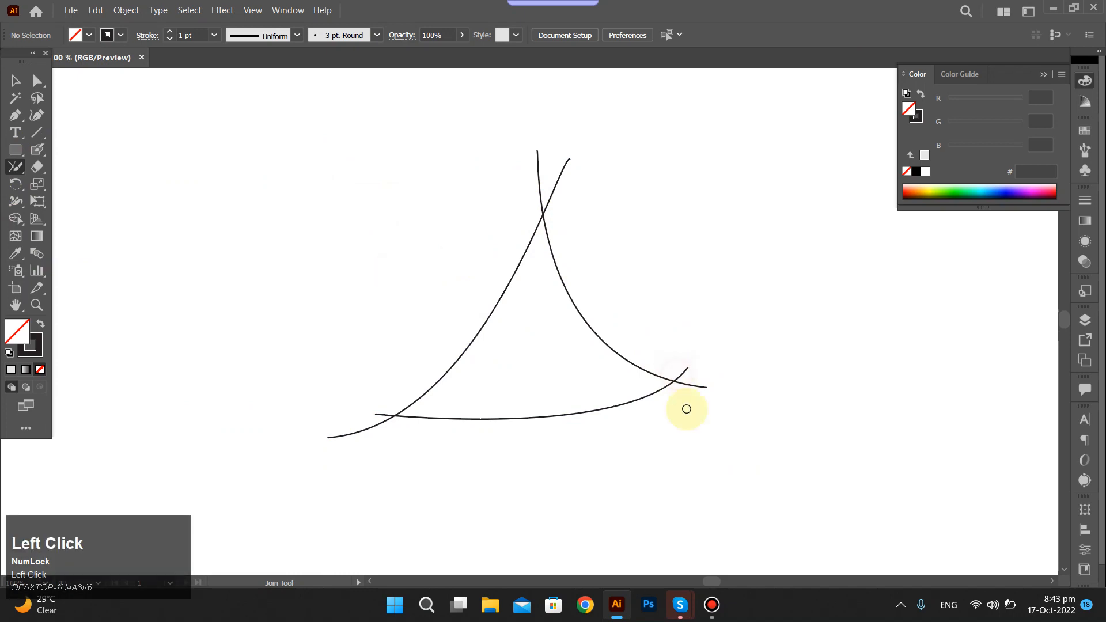
left_click(590, 407, "ctrl")
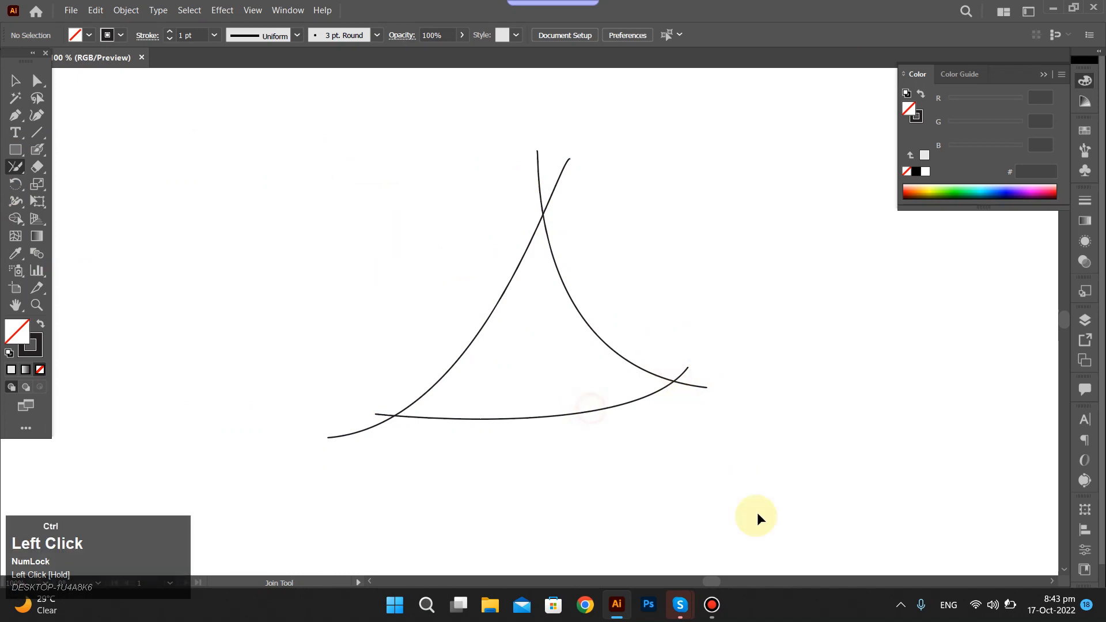
Try to join the base curve with the right curve at their lower-right crossing with the Join Tool.
left_click_drag(778, 488, 776, 486)
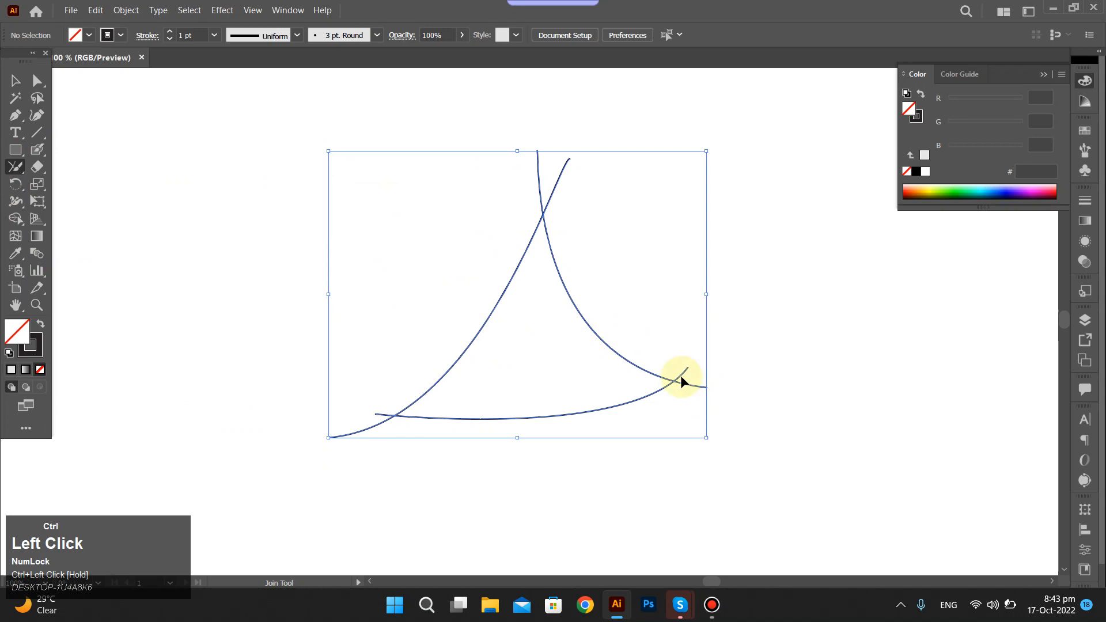
left_click_drag(678, 371, 678, 395)
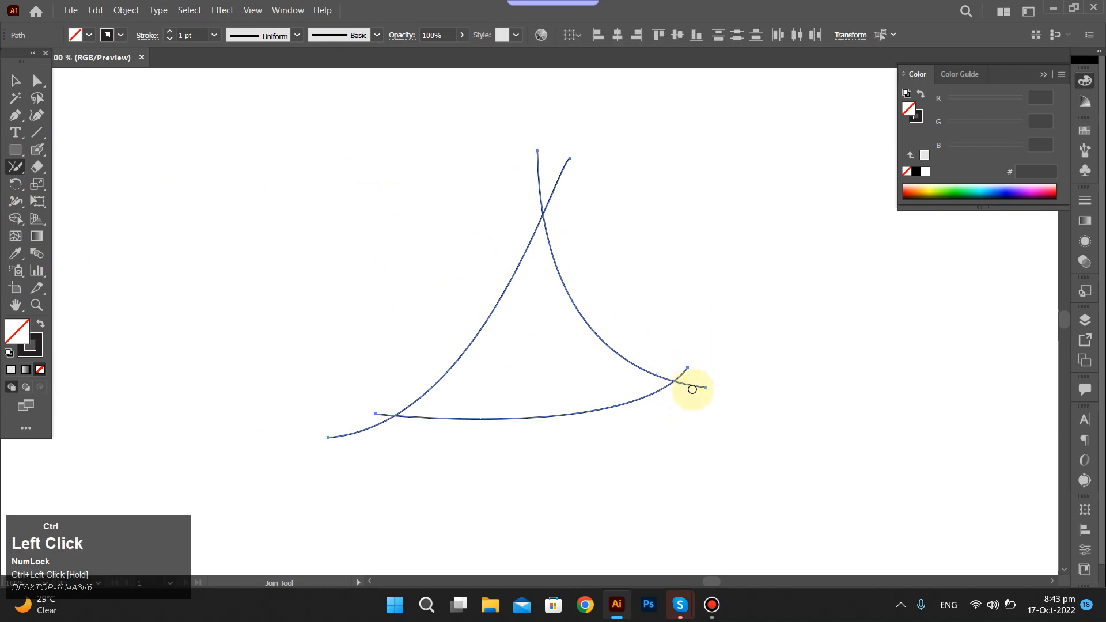
left_click_drag(674, 365, 679, 403)
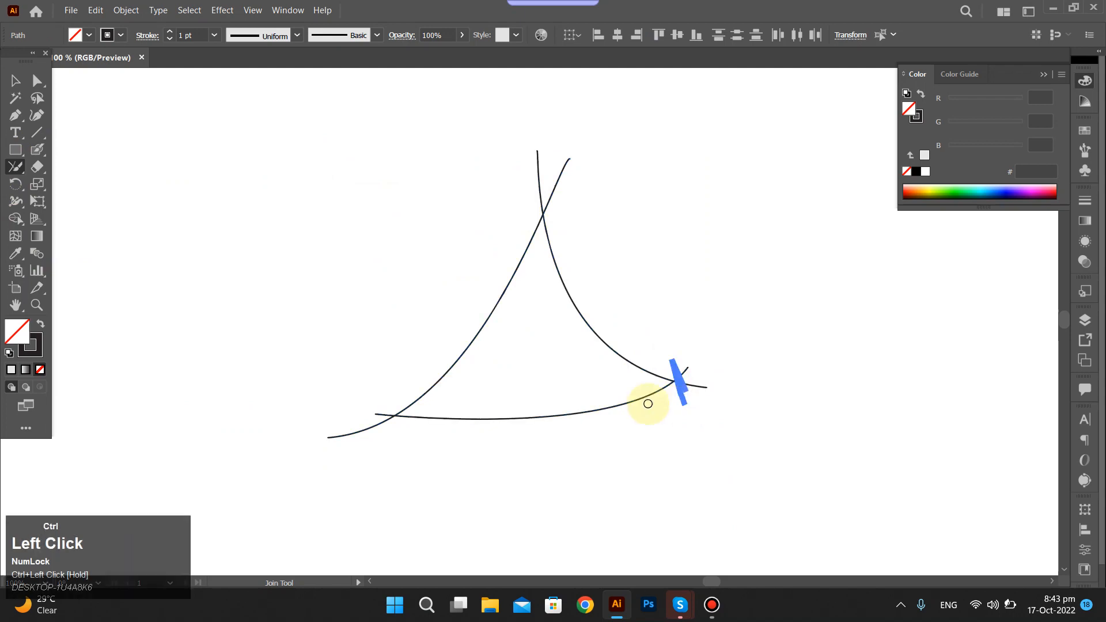
left_click(388, 445, "ctrl")
Select all three curves and join the two side curves at their upper crossing with the Join Tool.
key("ctrl+a")
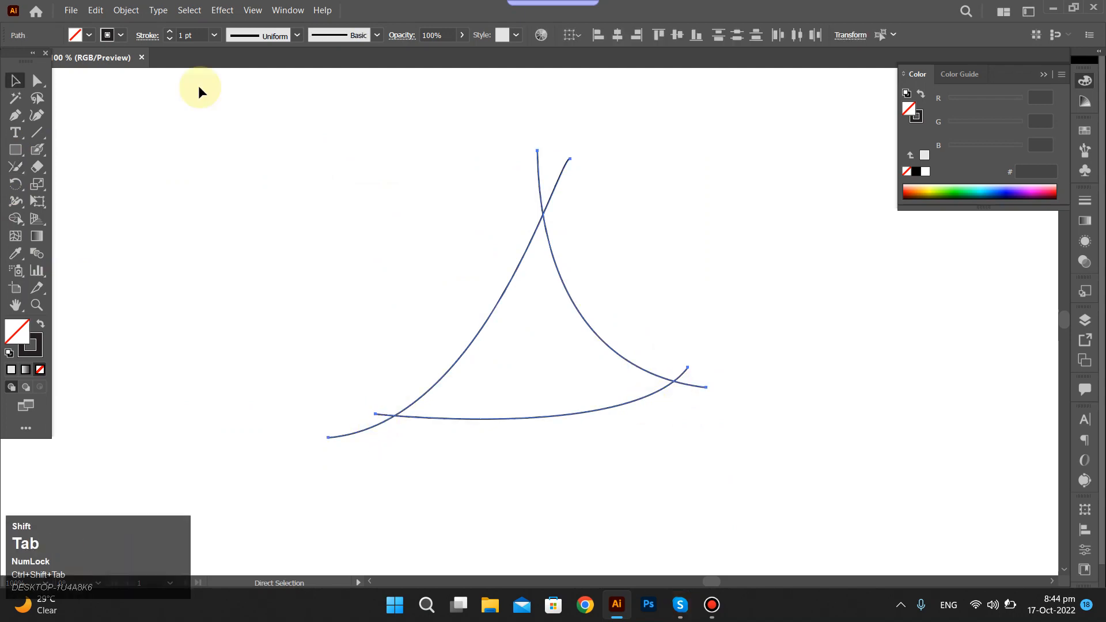
left_click(15, 170, "shift")
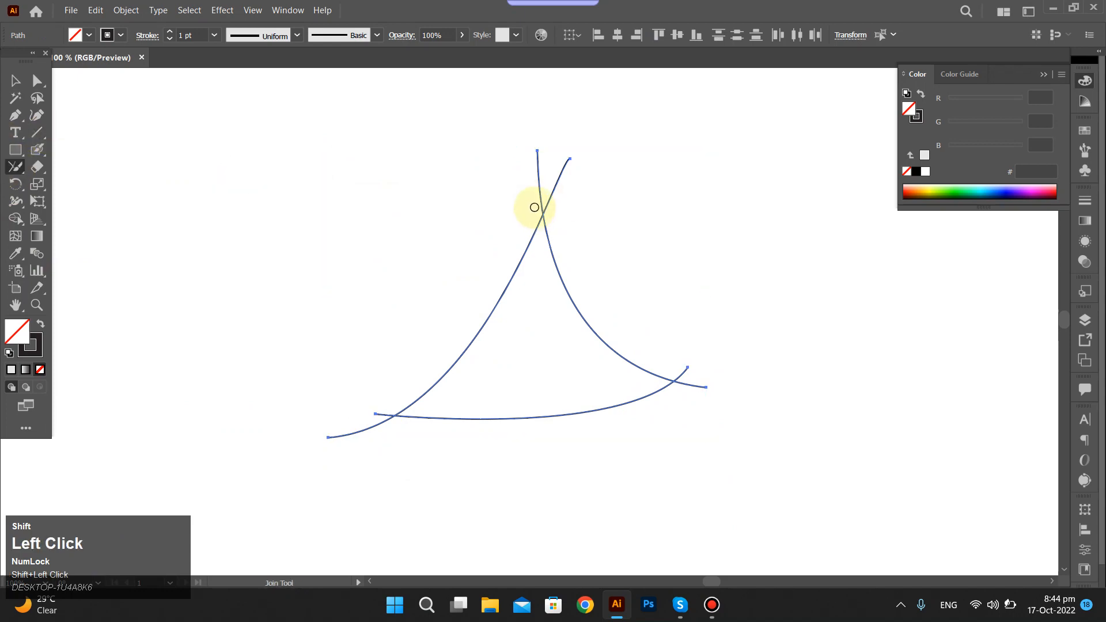
left_click_drag(534, 208, 550, 208)
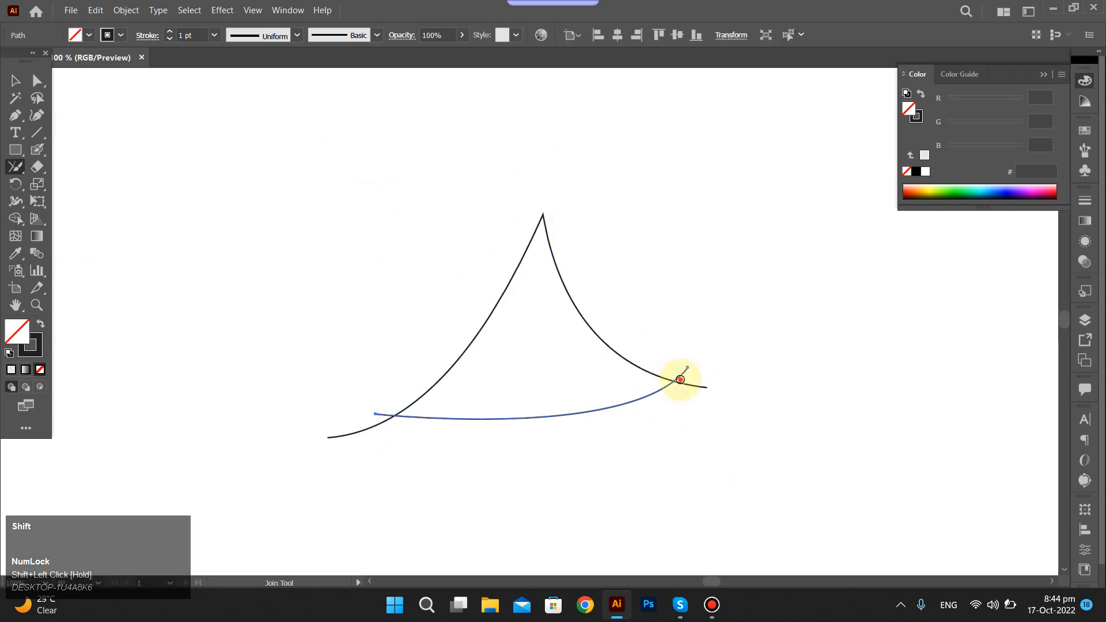
Select the joined side path together with the base curve and join them at their lower-right crossing.
mouse_move(679, 375)
left_mouse_down()
mouse_move(679, 403)
mouse_move(656, 363)
left_mouse_up()
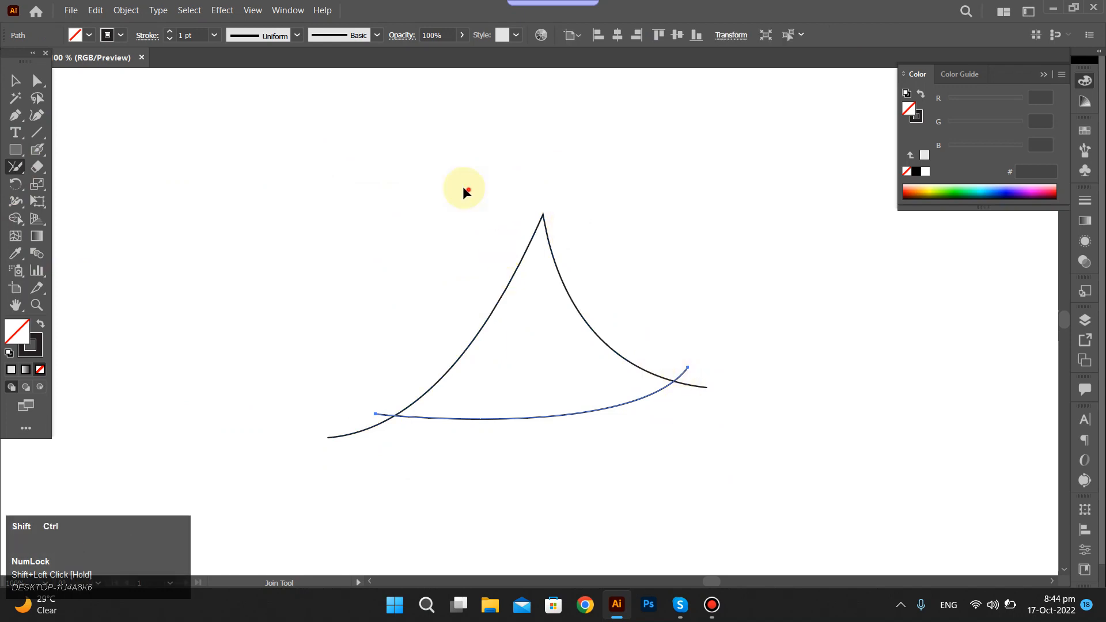
left_click_drag(440, 173, 652, 289)
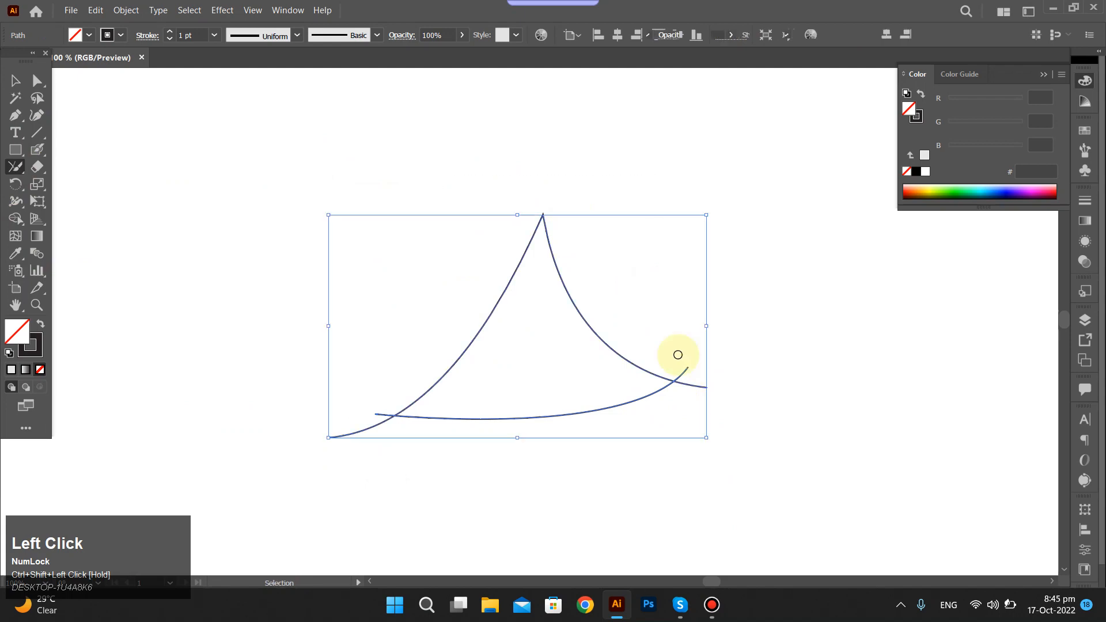
mouse_move(677, 358)
left_mouse_down()
mouse_move(685, 403)
mouse_move(678, 375)
left_mouse_up()
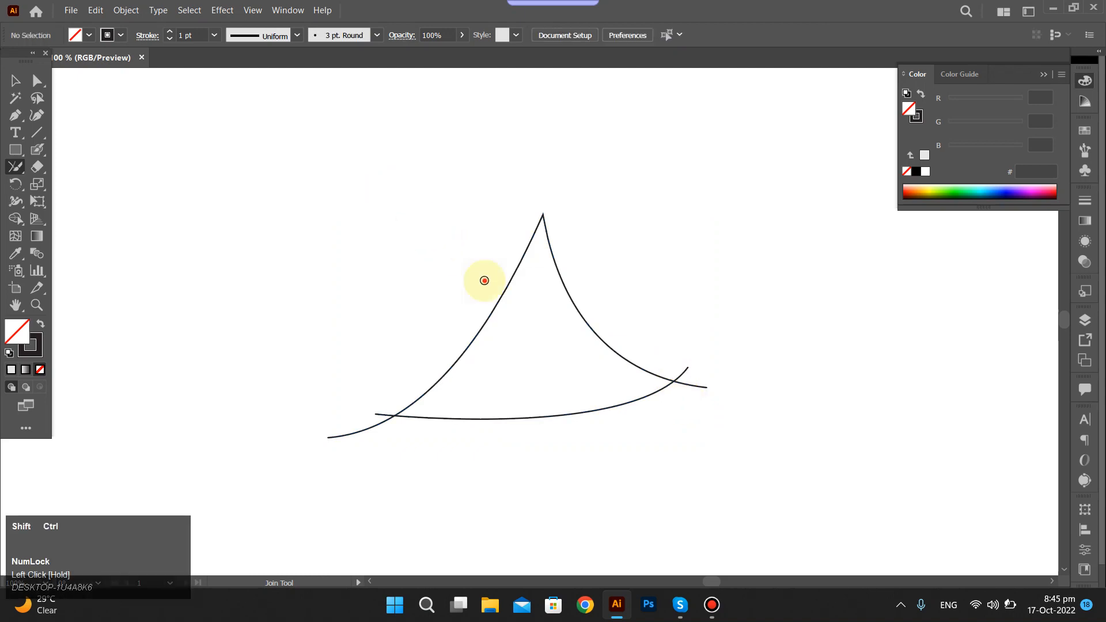
left_click(672, 473, "ctrl+shift")
left_click_drag(673, 472, 668, 438)
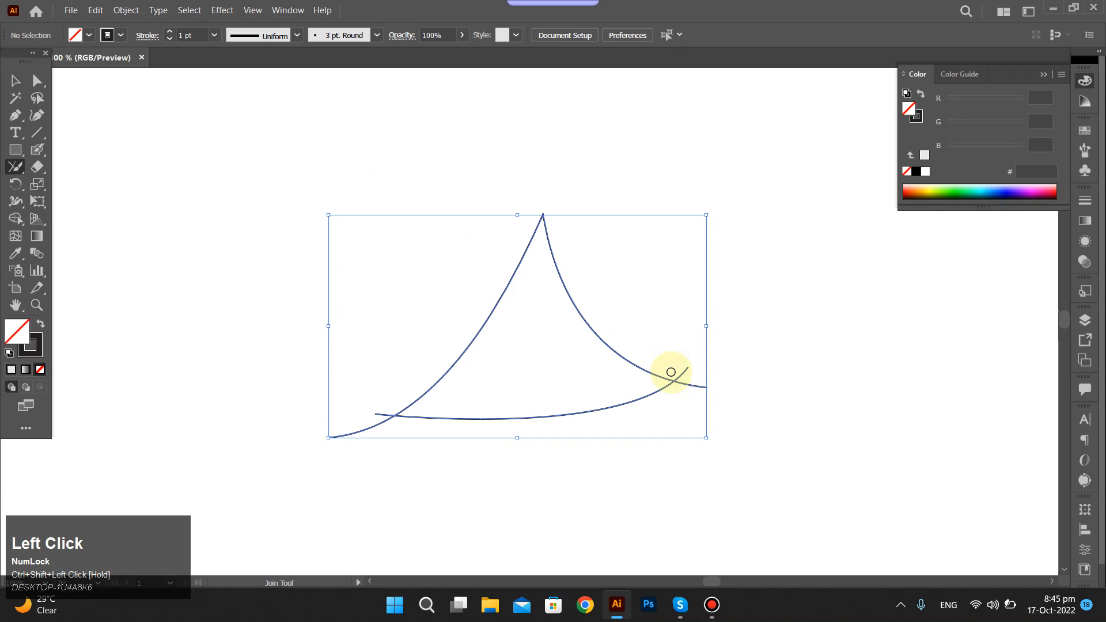
left_click_drag(671, 375, 673, 395)
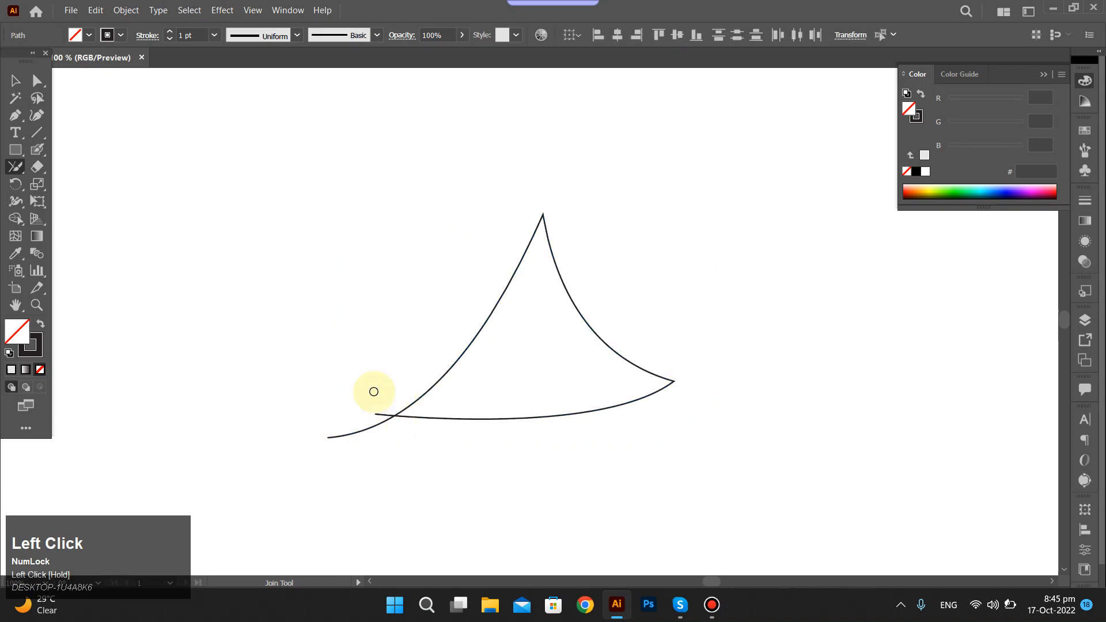
Reselect the whole path and join its loose ends at the lower-left crossing to close the triangular shape.
left_click_drag(346, 347, 454, 454)
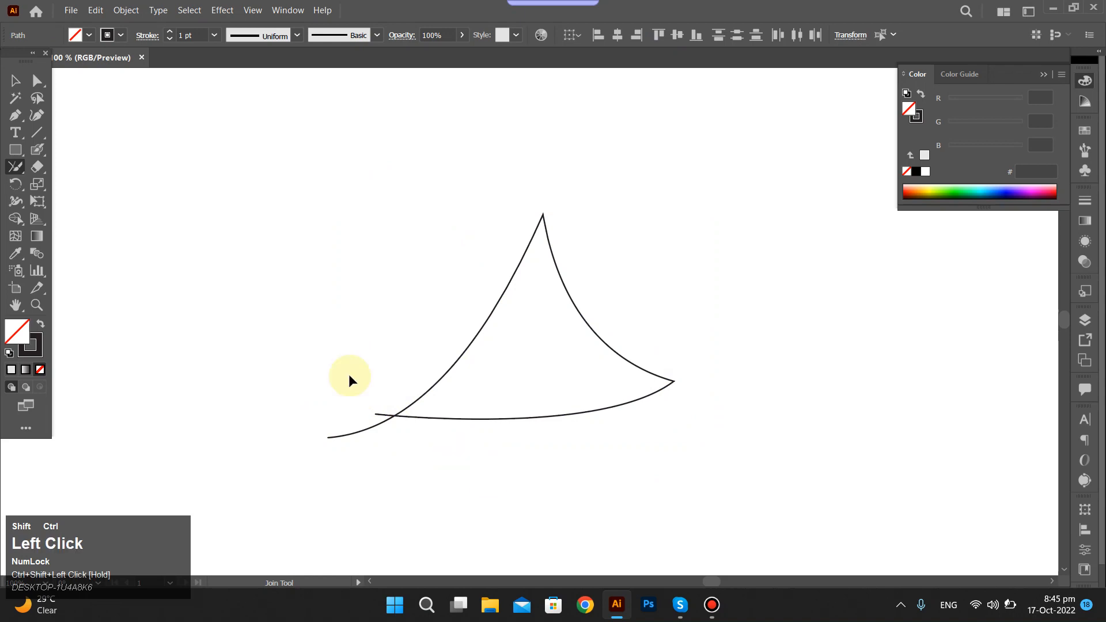
left_click_drag(526, 360, 703, 445)
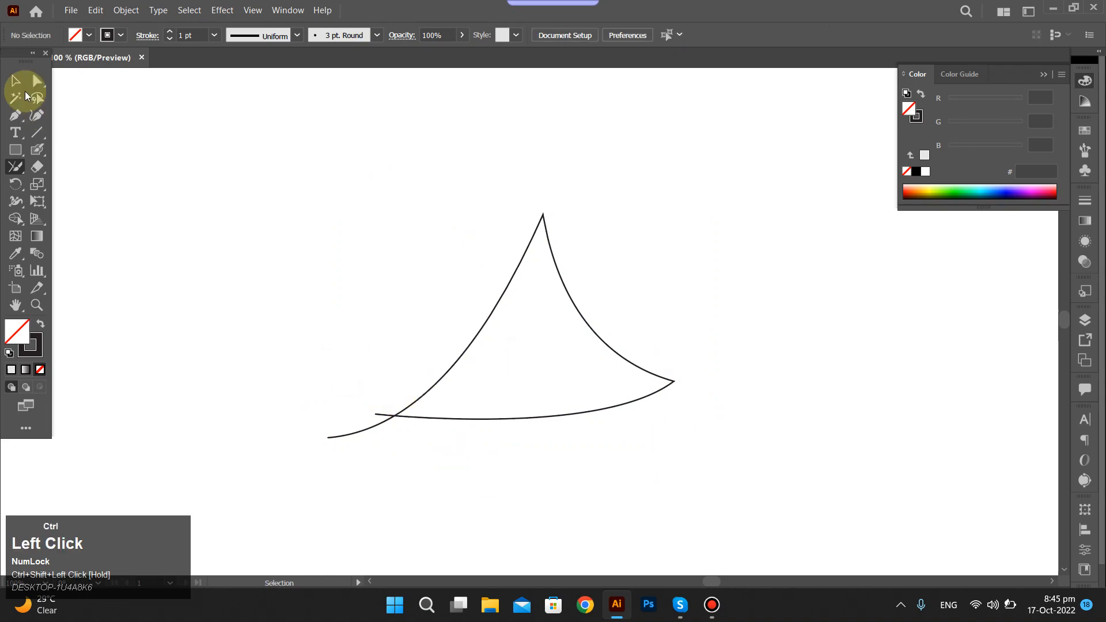
left_click_drag(316, 153, 685, 439)
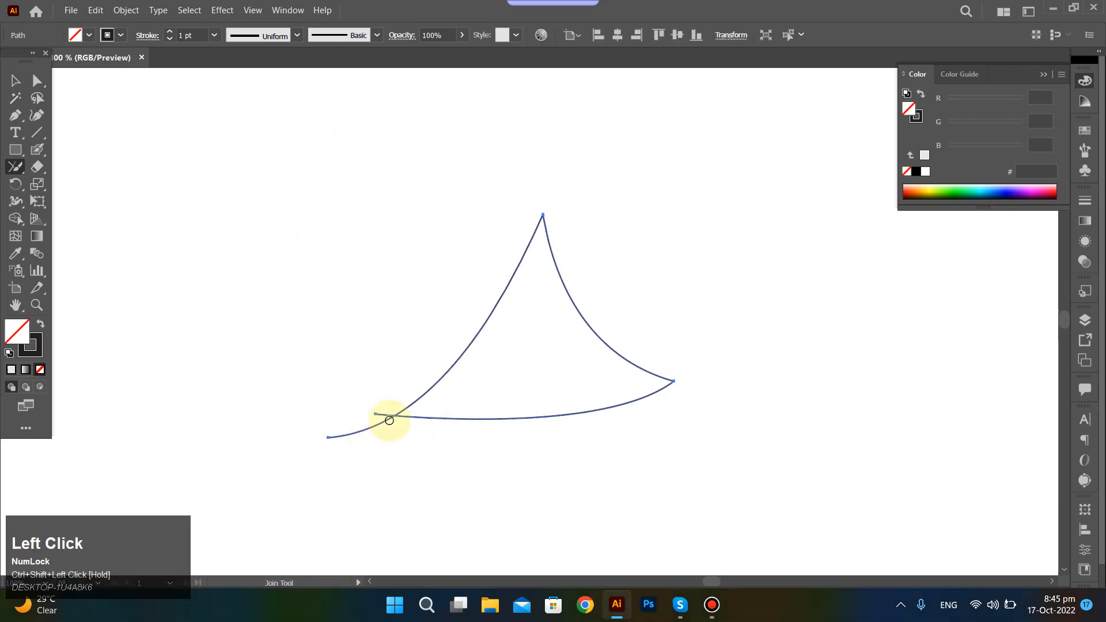
left_click(394, 413)
mouse_move(400, 427)
left_mouse_down()
mouse_move(388, 414)
mouse_move(397, 424)
left_mouse_up()
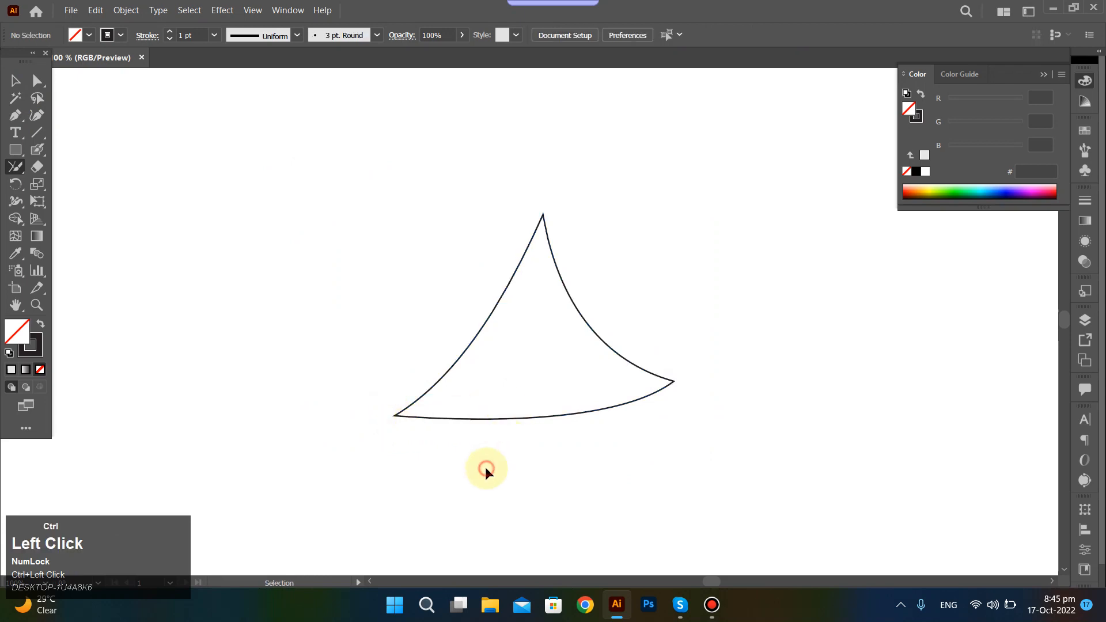
Select the closed triangular shape, shift it slightly up and left, and delete it.
left_click_drag(353, 172, 668, 451)
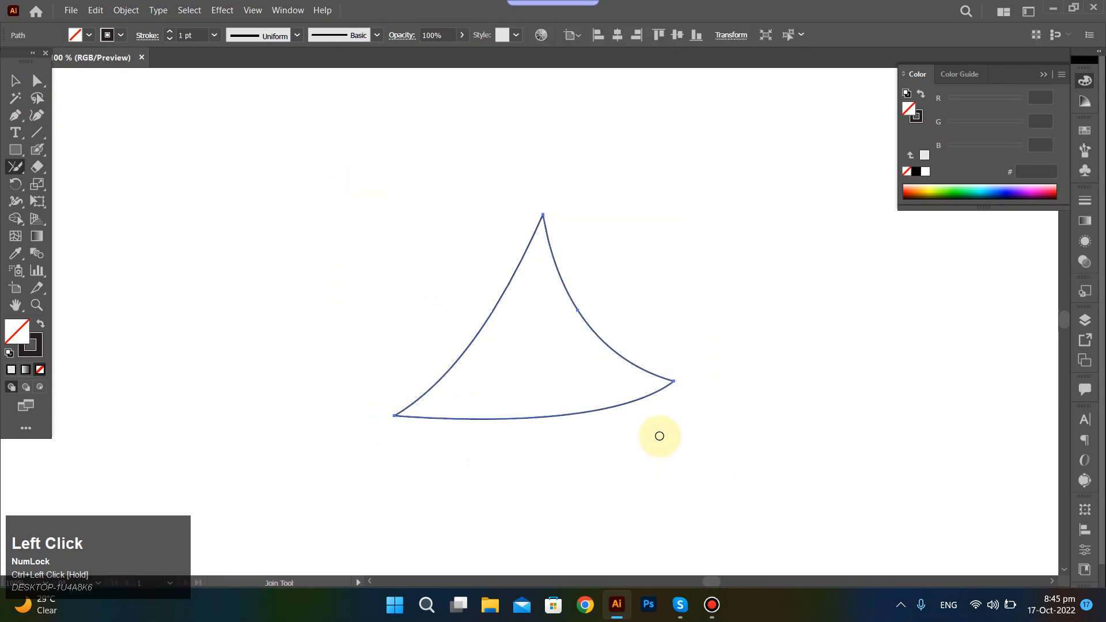
key("v")
left_click_drag(625, 406, 609, 374)
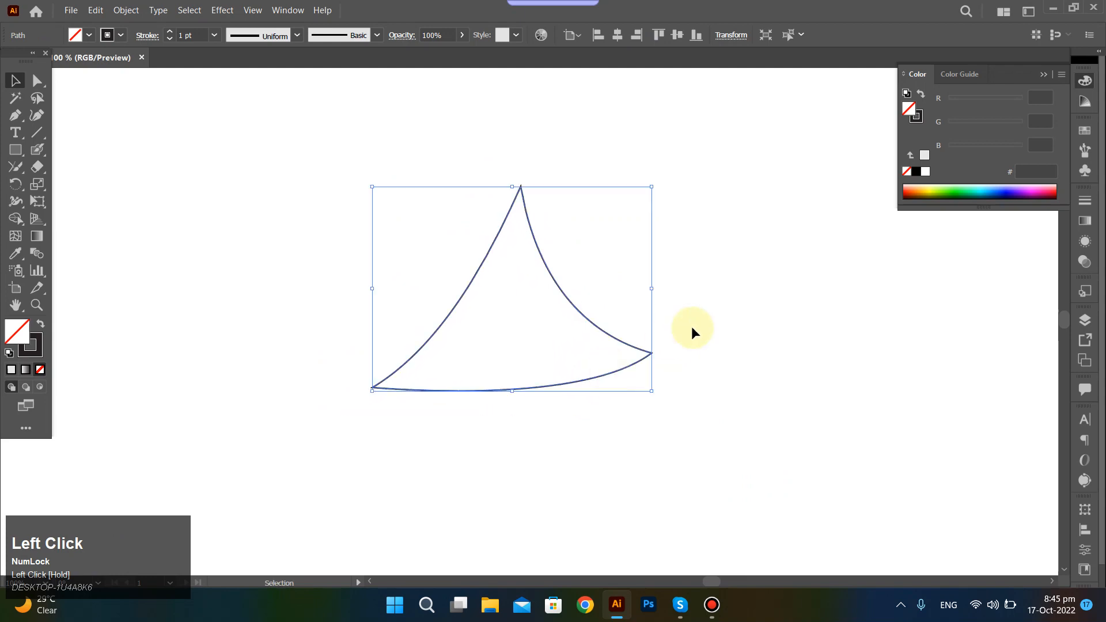
key("Delete")
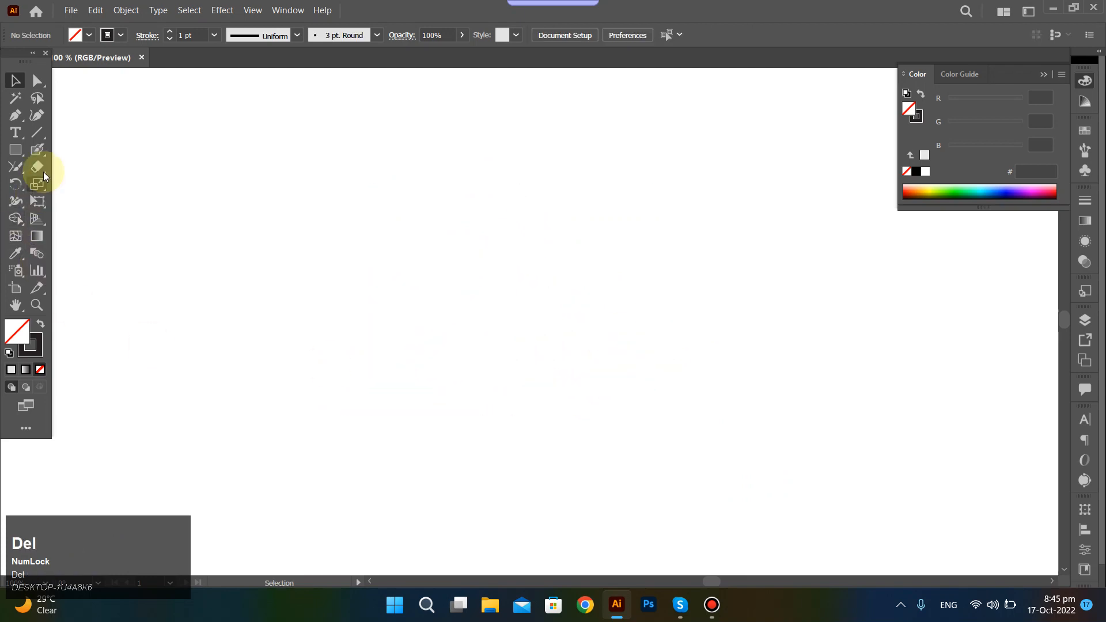
mouse_move(32, 169)
left_mouse_down()
mouse_move(95, 199)
mouse_move(137, 187)
left_mouse_up()
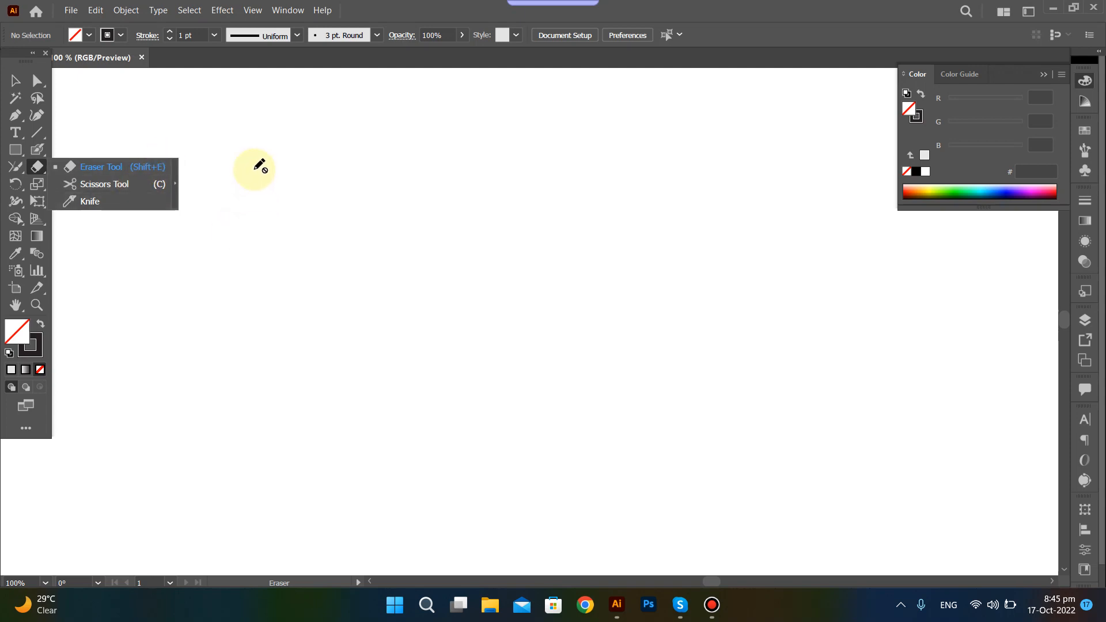
key("ctrl")
left_click(207, 137, "ctrl")
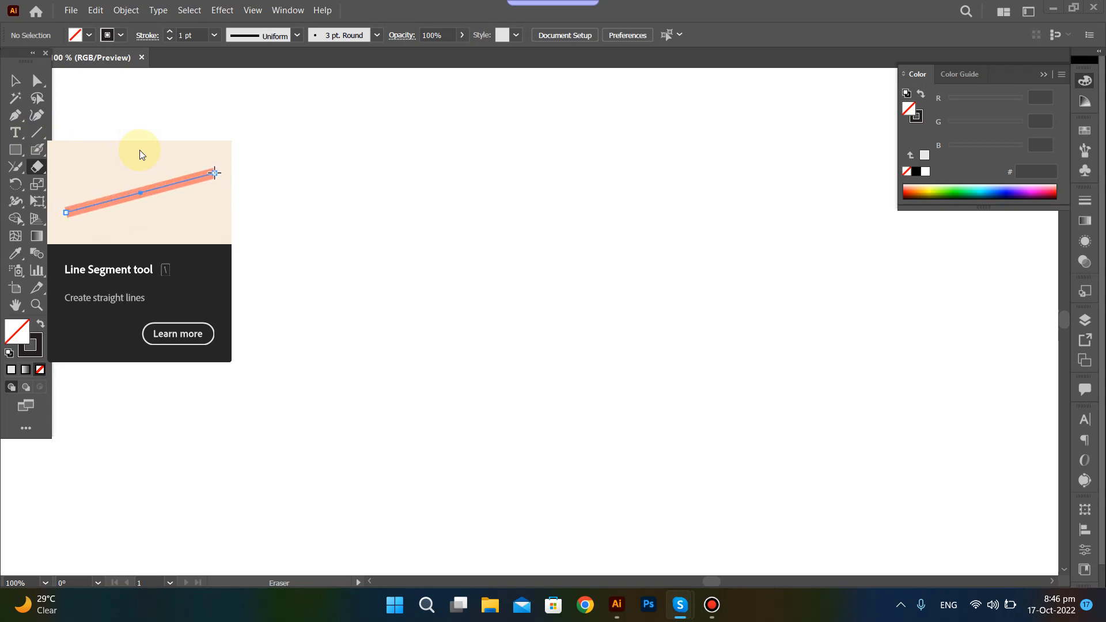
left_click(304, 155, "ctrl")
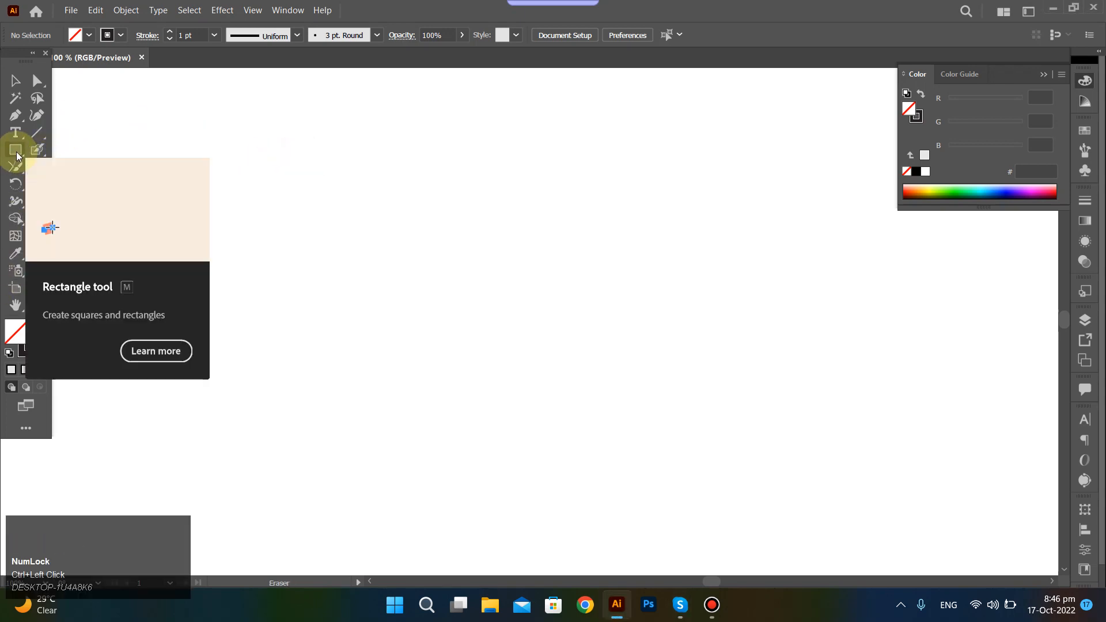
Draw a circle with the Ellipse Tool and place a copy of it to its left.
left_click_drag(17, 151, 95, 195)
mouse_move(476, 255)
left_mouse_down()
mouse_move(600, 363)
mouse_move(581, 324)
left_mouse_up()
key("v")
mouse_move(476, 254)
left_mouse_down()
mouse_move(219, 250)
mouse_move(230, 251)
left_mouse_up()
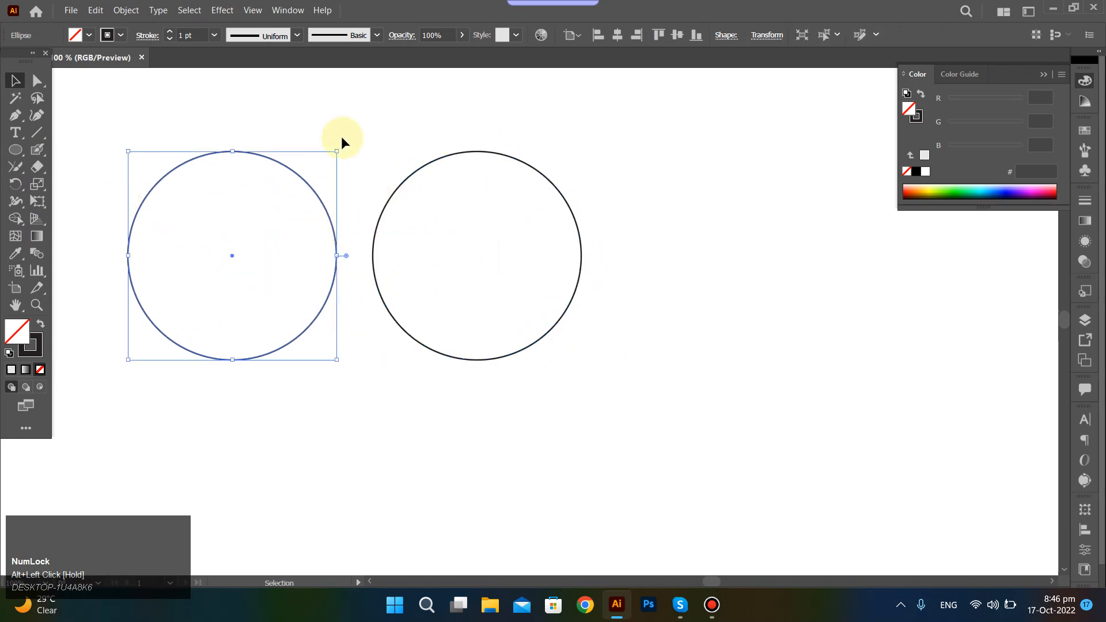
Select the right circle and remove its upper-right arc with the Path Eraser Tool.
left_click_drag(355, 136, 593, 322)
left_click(13, 172)
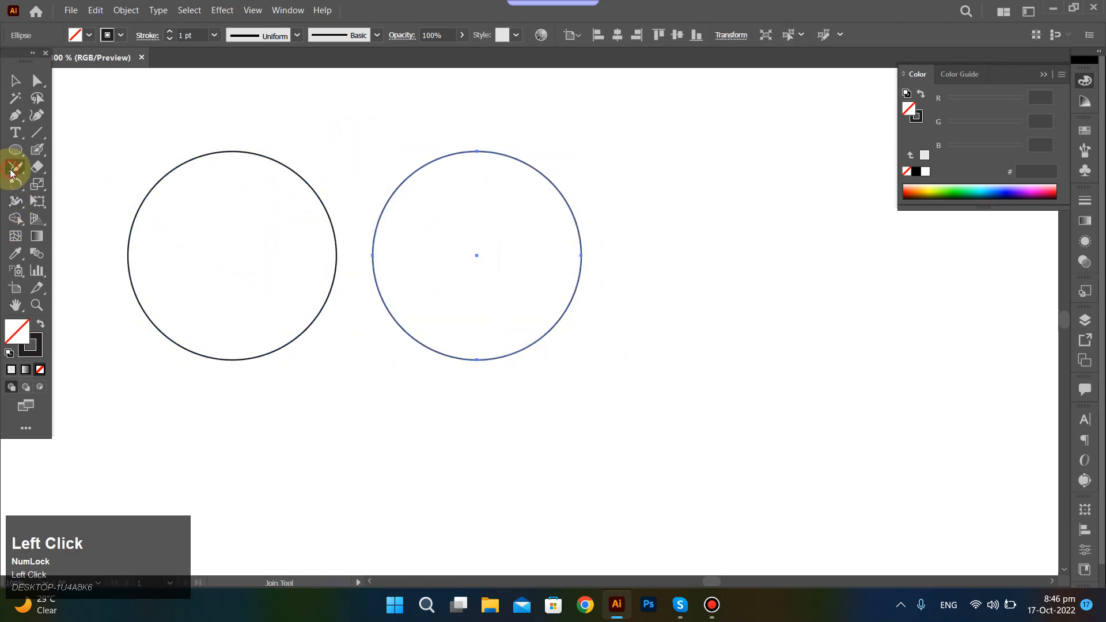
mouse_move(13, 172)
left_mouse_down()
mouse_move(55, 182)
mouse_move(56, 218)
left_mouse_up()
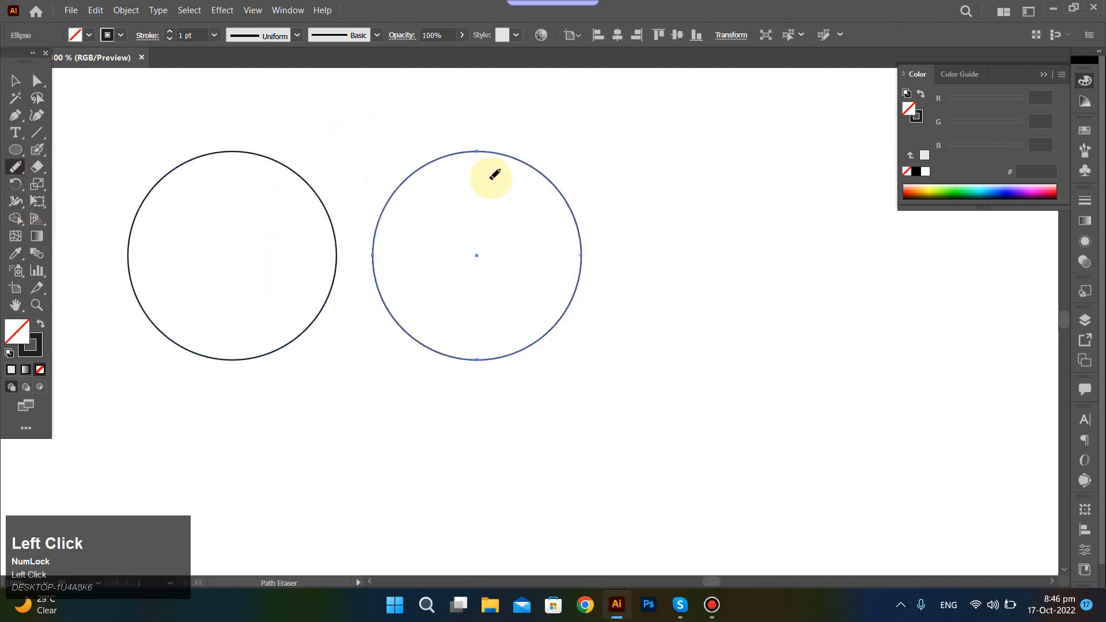
mouse_move(529, 164)
left_mouse_down()
mouse_move(575, 224)
mouse_move(581, 252)
left_mouse_up()
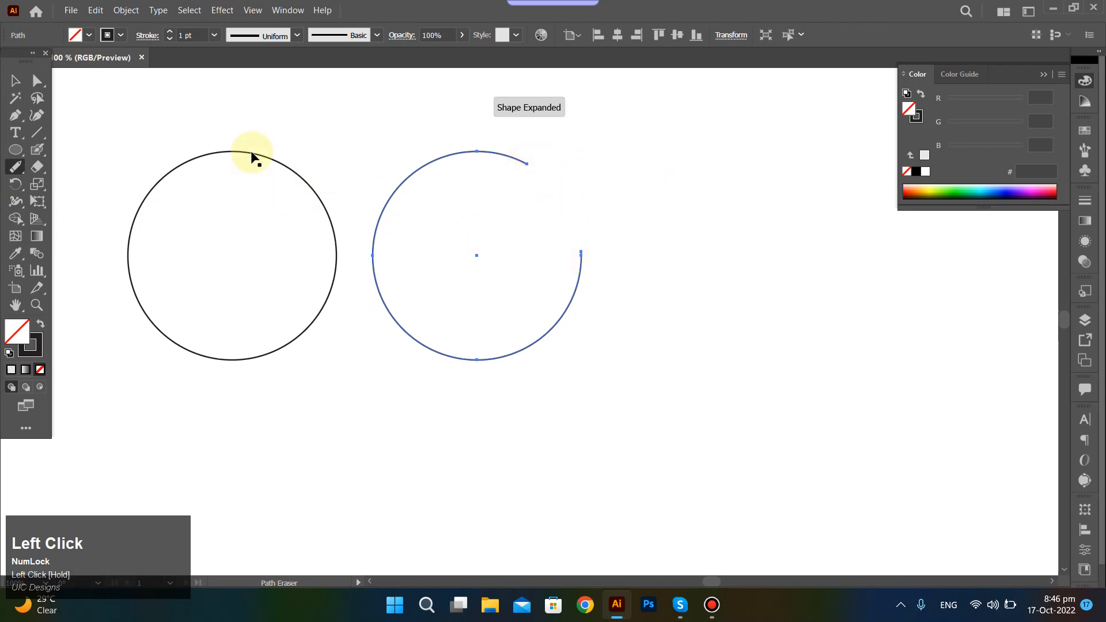
Select the left circle, shrink the Eraser Tool's brush, and erase along the circle's upper-left edge.
left_click_drag(175, 128, 254, 213)
left_click(36, 167)
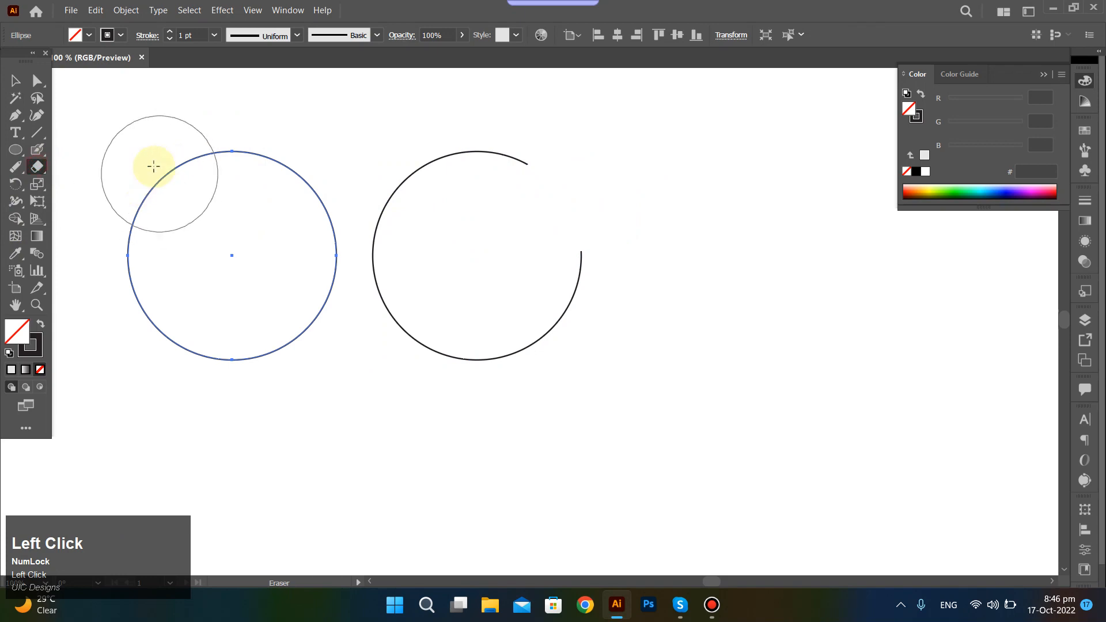
key("bracketleft")
key("bracketleft")
key("bracketleft")
key("bracketleft")
key("bracketleft")
key("bracketleft")
key("bracketleft")
key("bracketleft")
key("bracketleft")
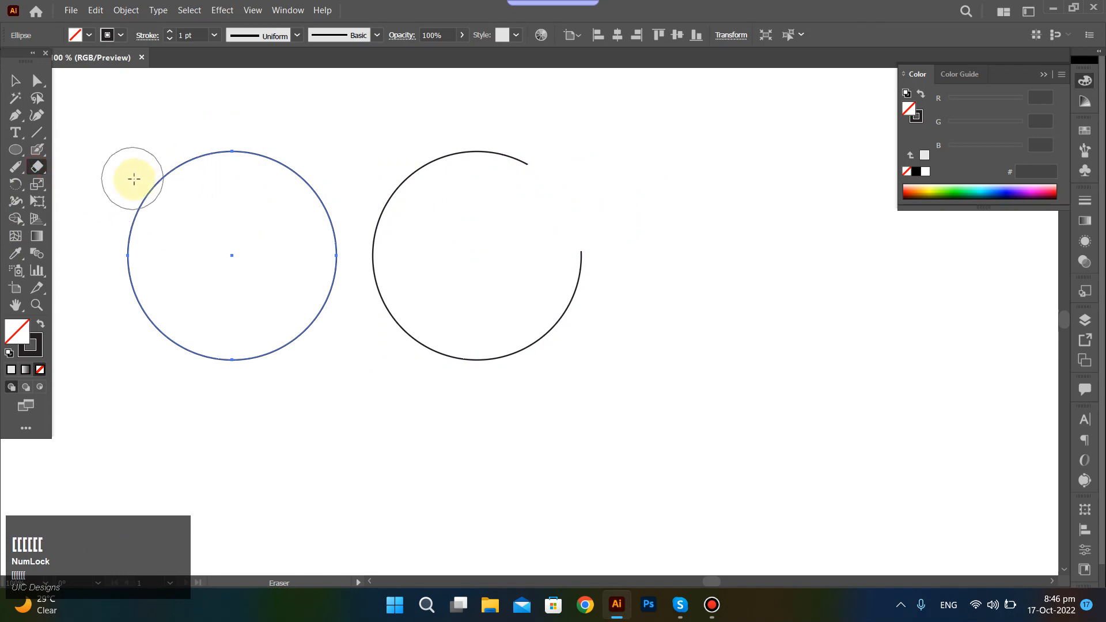
mouse_move(156, 174)
left_mouse_down()
mouse_move(139, 186)
mouse_move(130, 233)
left_mouse_up()
left_click(720, 219, "ctrl")
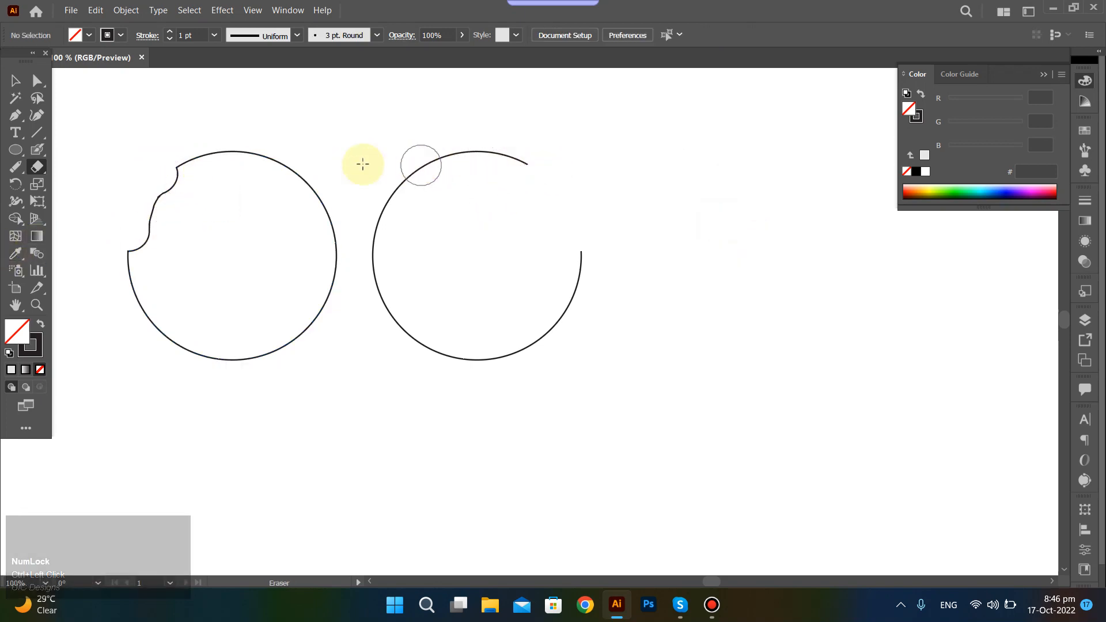
Select the two erased circles in turn to compare the Eraser result with the Path Eraser result.
left_click(293, 332, "ctrl")
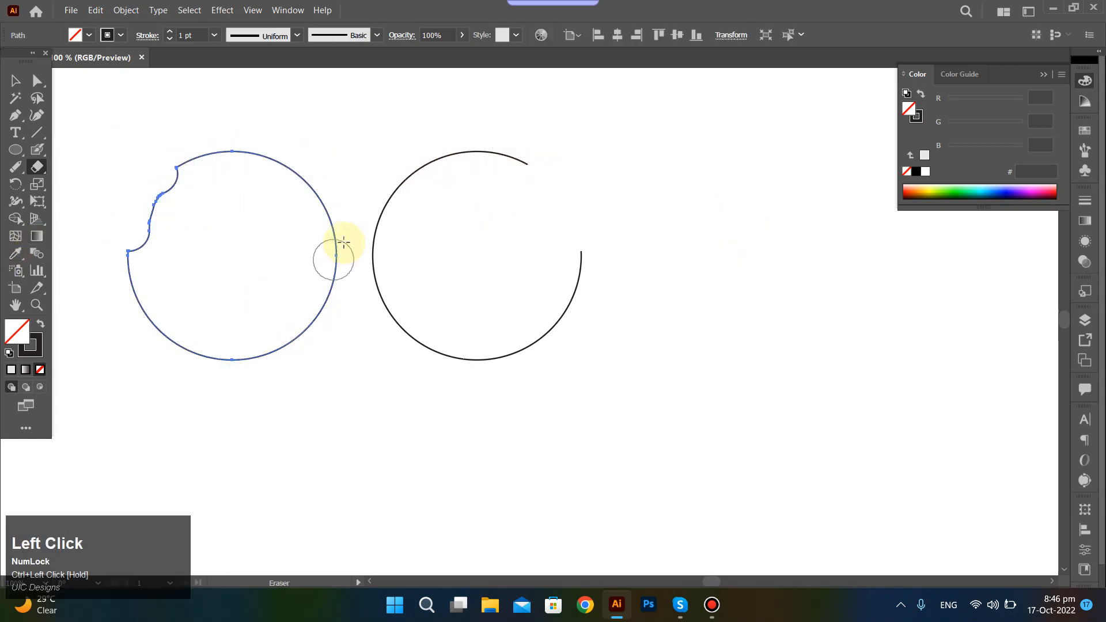
left_click(590, 330, "ctrl")
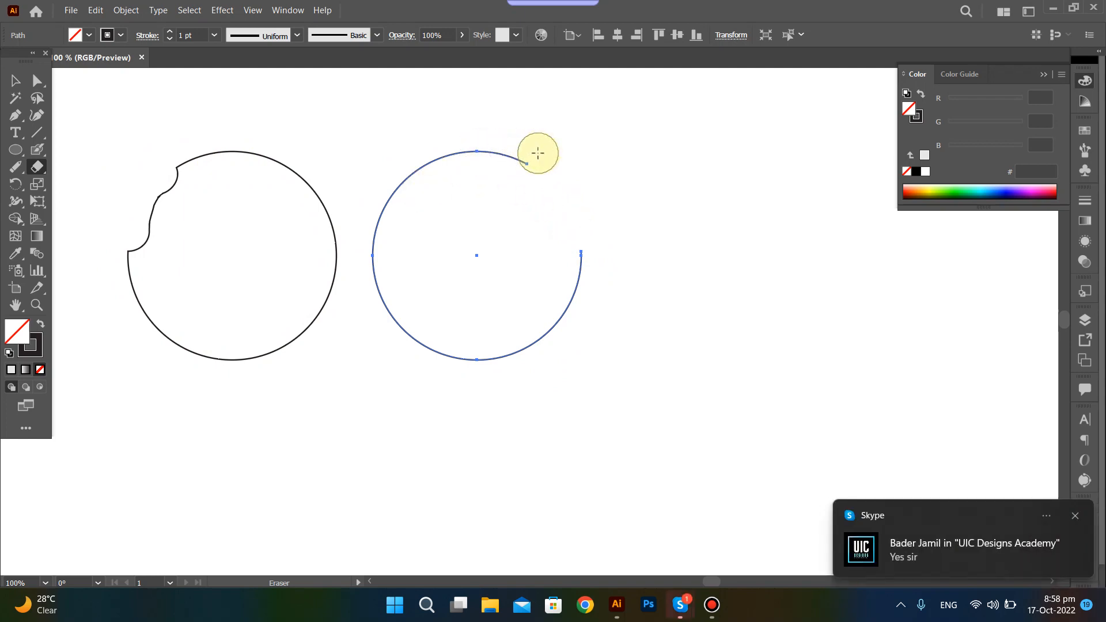
left_click(1074, 515)
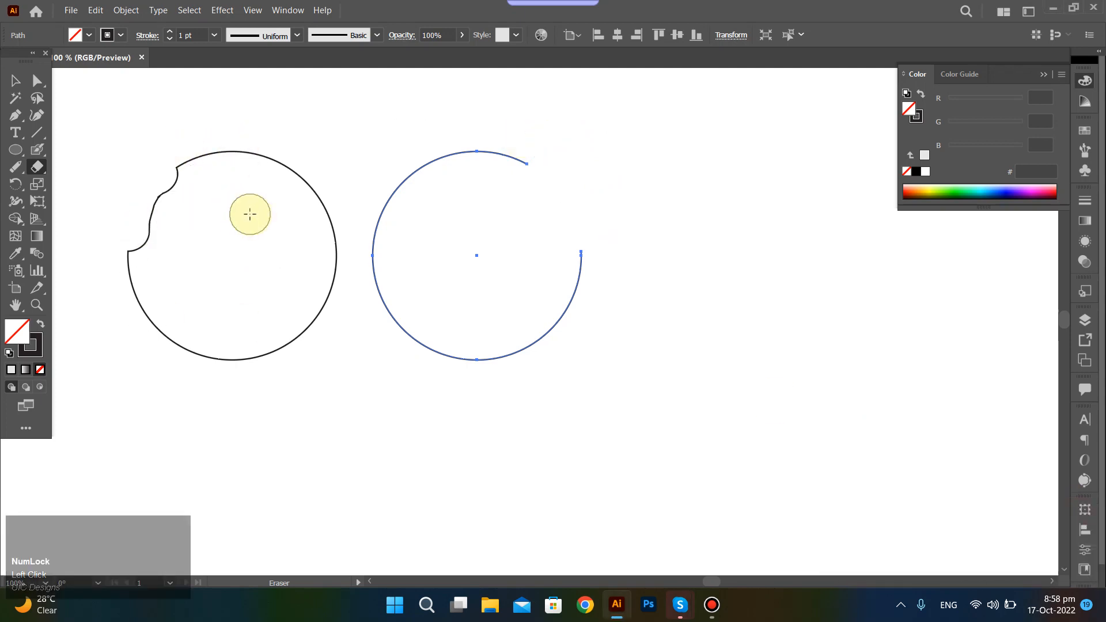
key("ctrl")
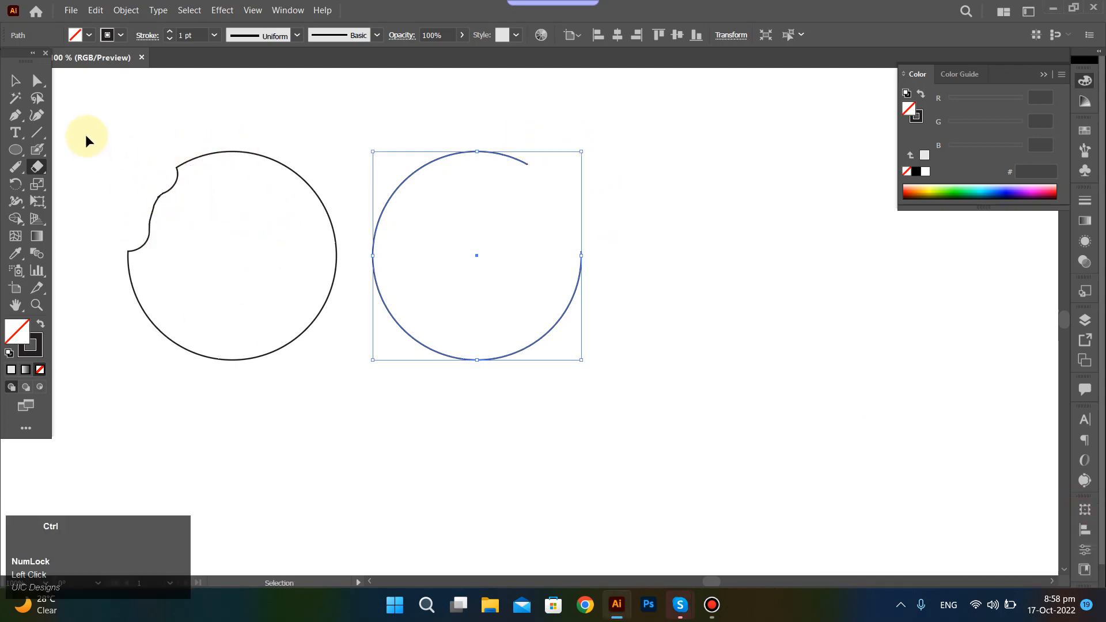
mouse_move(86, 139)
left_mouse_down()
mouse_move(333, 353)
mouse_move(346, 396)
left_mouse_up()
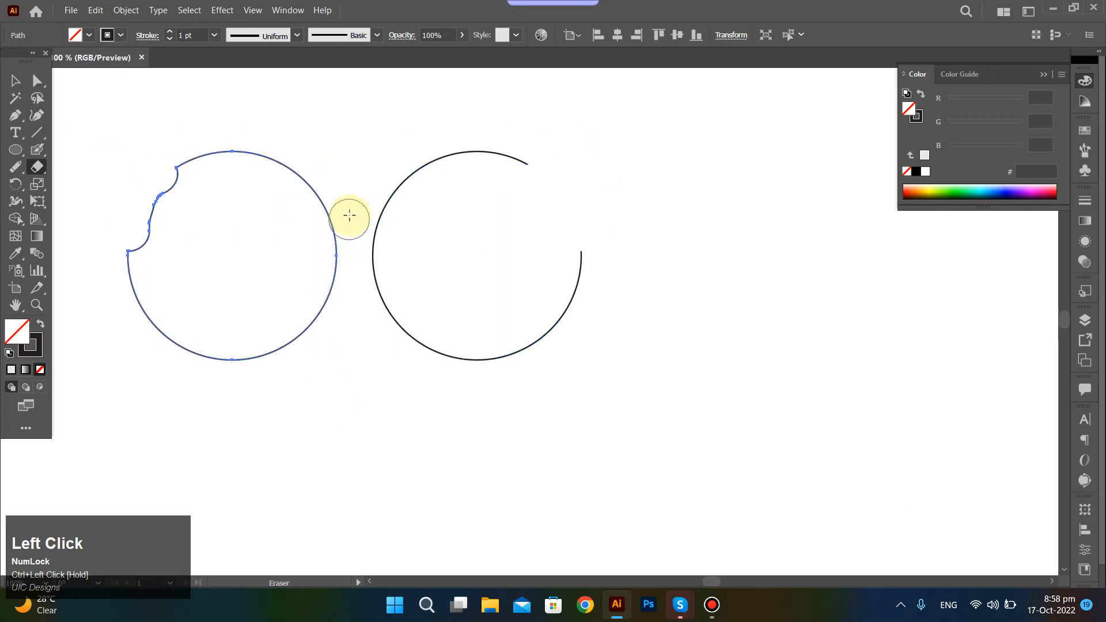
Select the right open circle and give the start of its stroke the Arrow 5 arrowhead.
left_click_drag(400, 119, 565, 405)
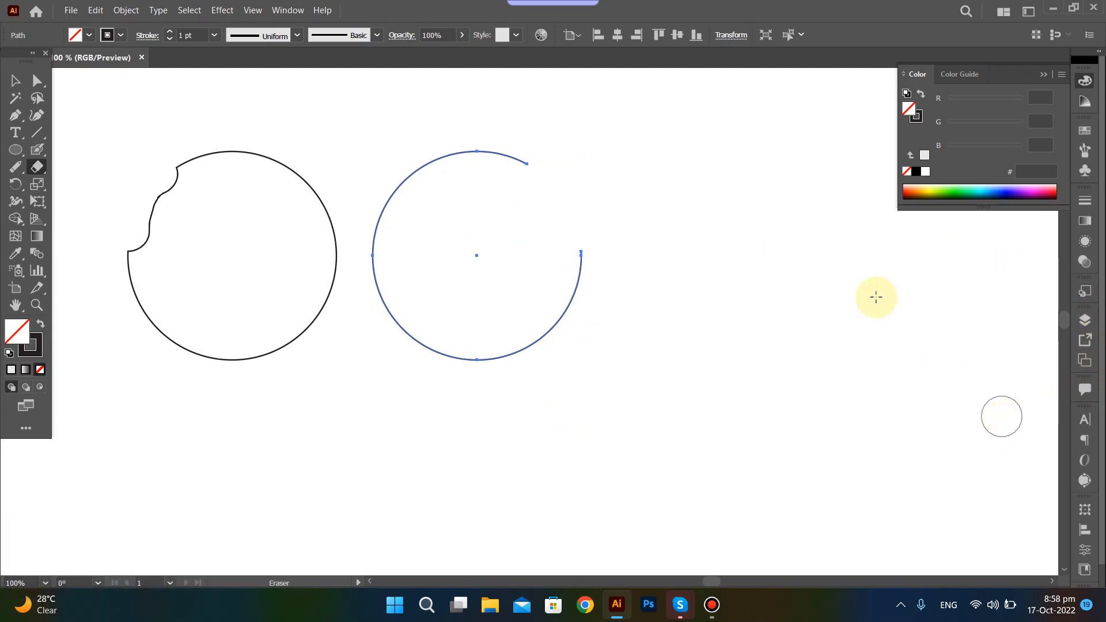
left_click(146, 39)
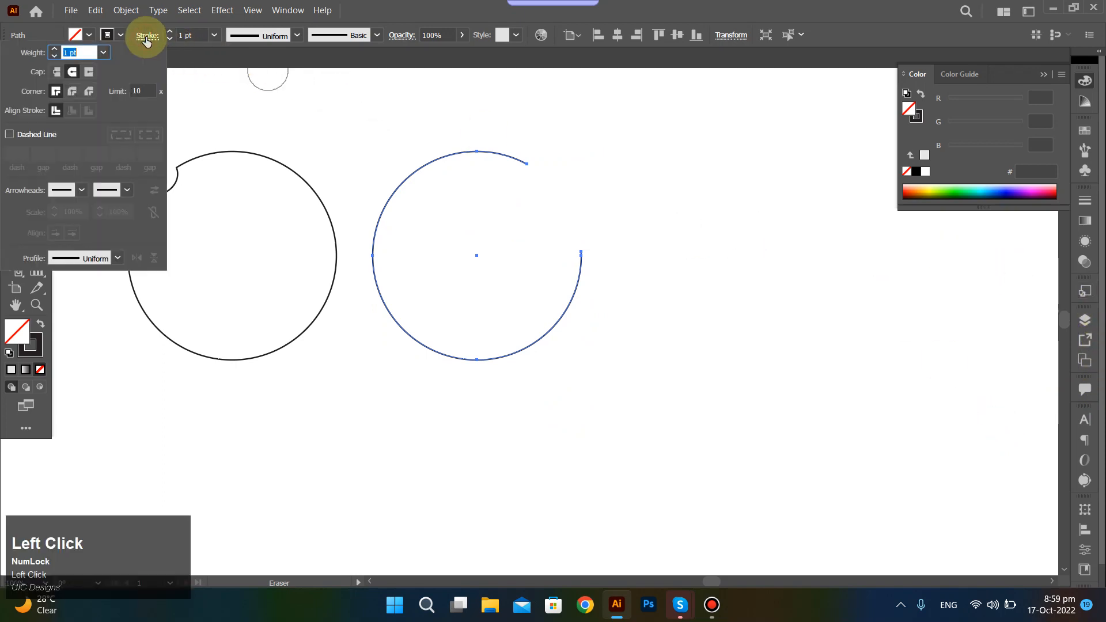
left_click(77, 192)
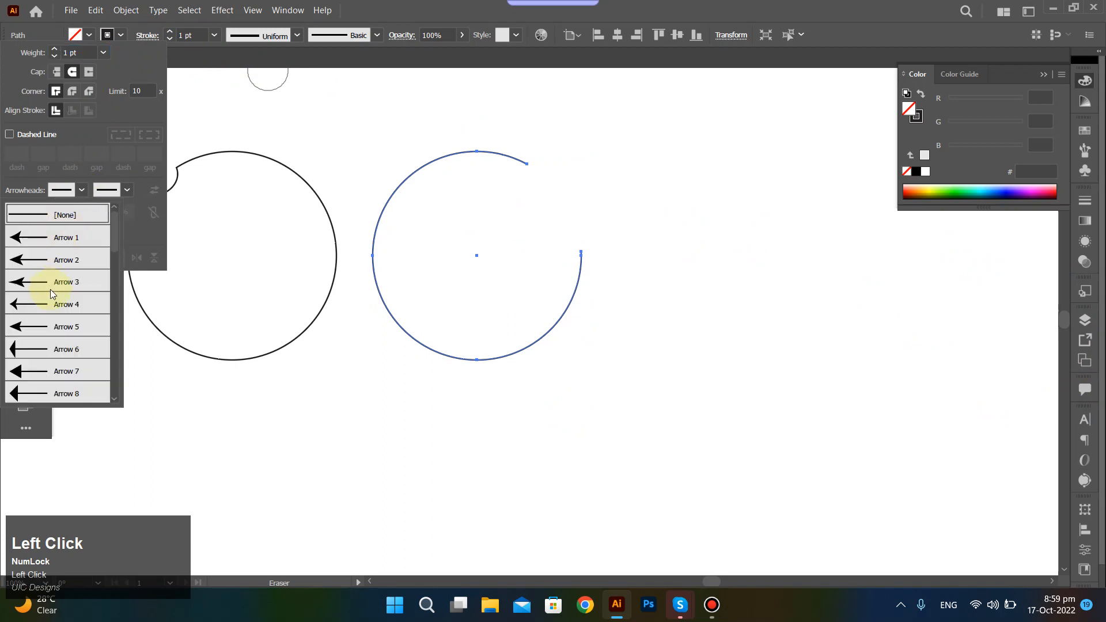
left_click(48, 327)
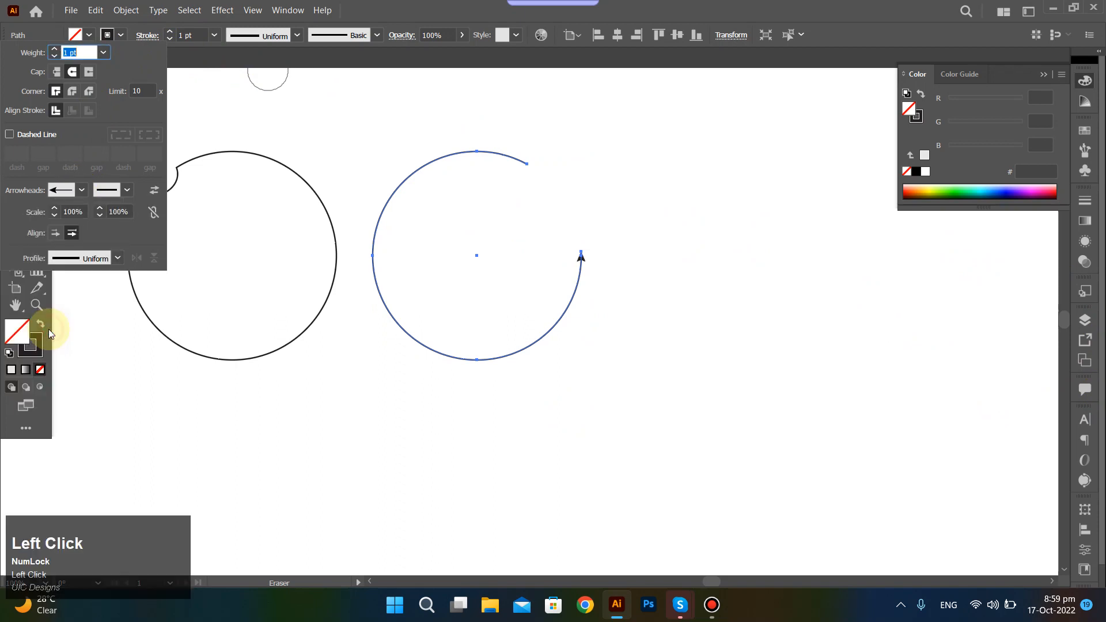
Add the Arrow 21 round-dot arrowhead to the end of the open circle's stroke and deselect it.
left_click(126, 191)
scroll(55, 381, "down", 8)
scroll(59, 319, "up", 2)
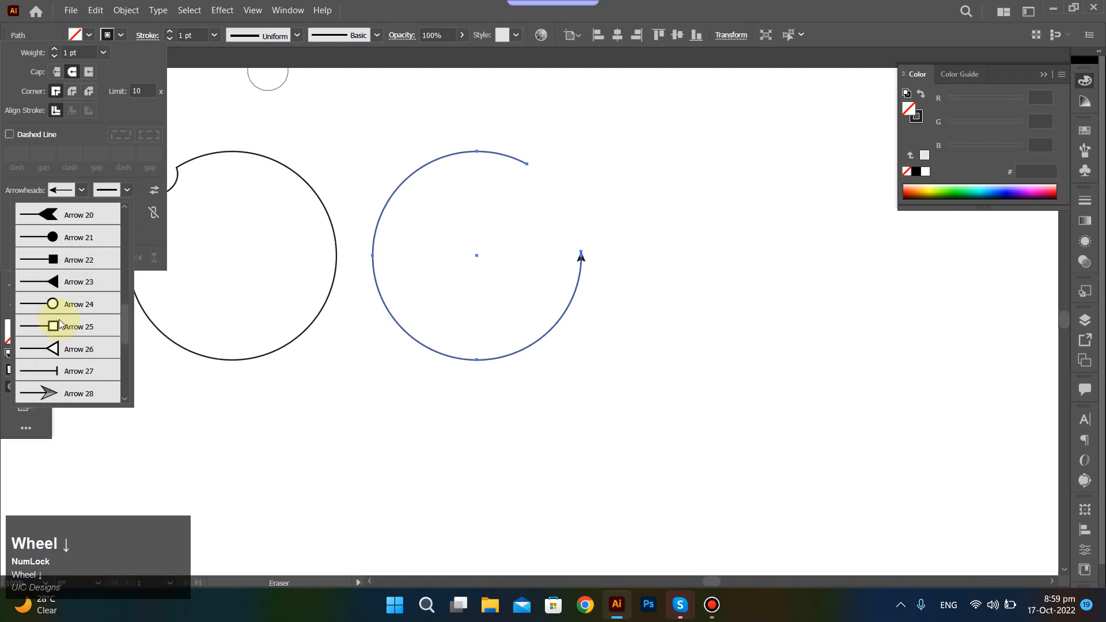
left_click(67, 260)
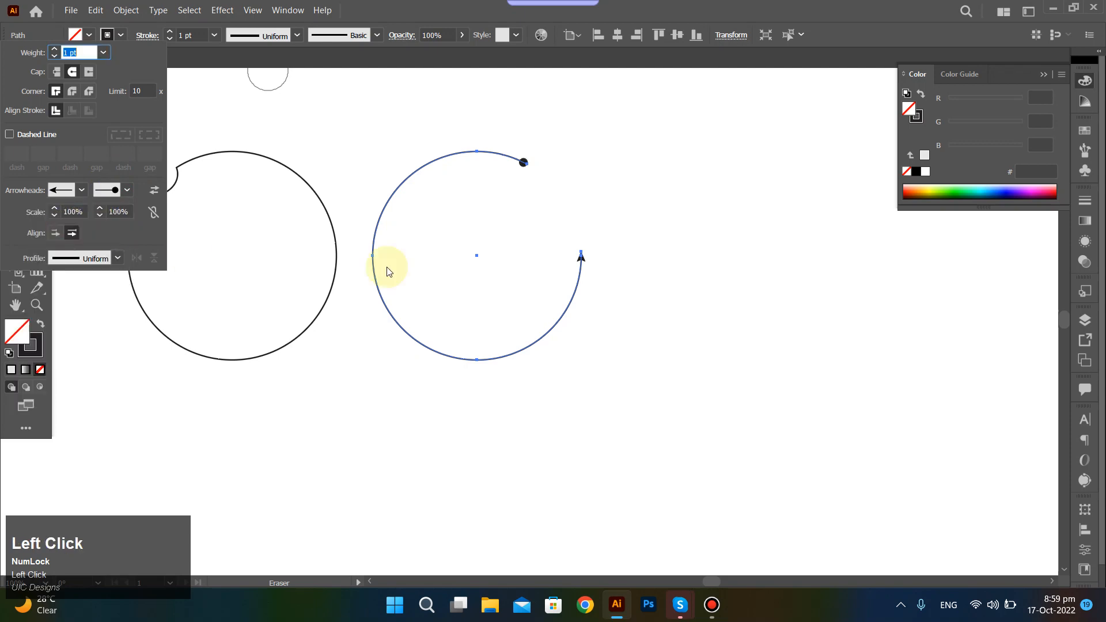
left_click(663, 180)
left_click(665, 161)
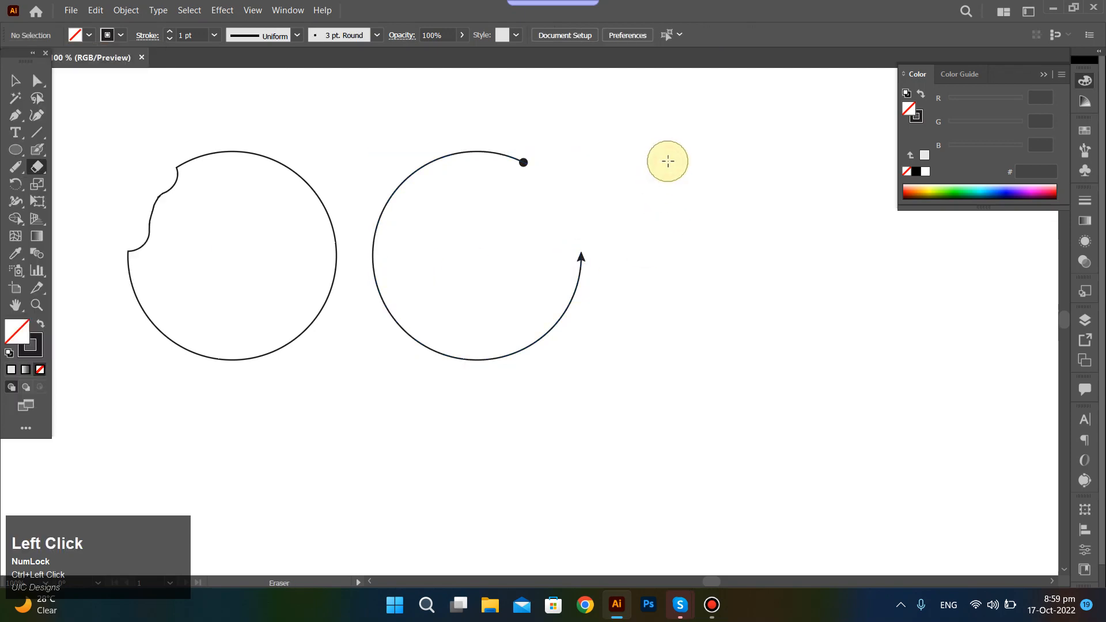
Select the open circle with the arrowheads and try to cut its path near the top with the Scissors Tool.
left_click_drag(444, 117, 634, 322)
left_click(649, 242)
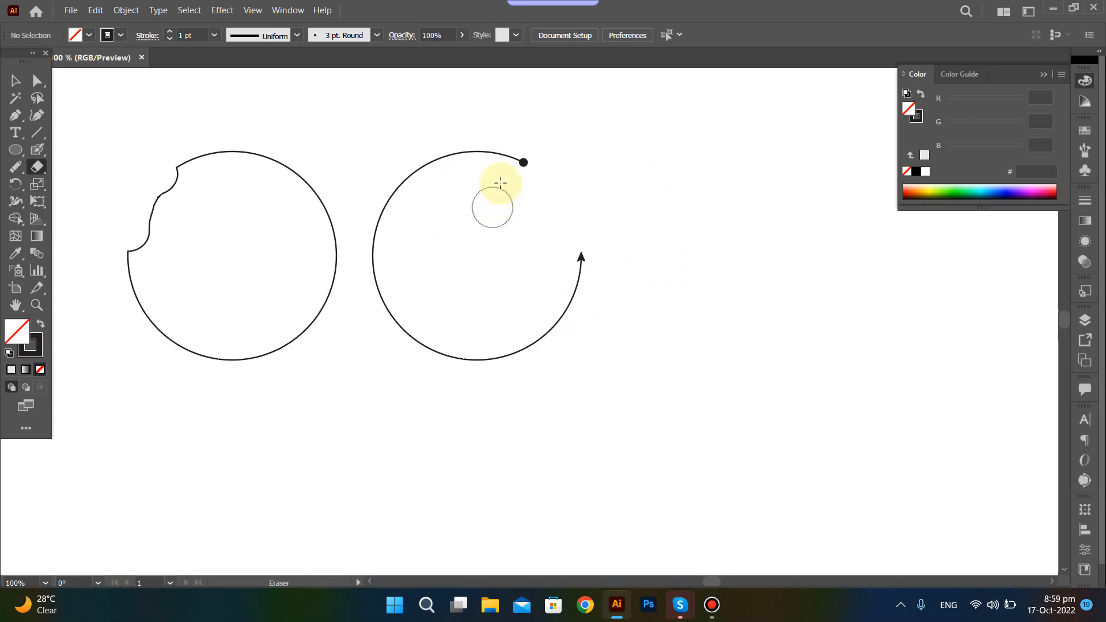
key("ctrl")
left_click_drag(392, 143, 478, 242)
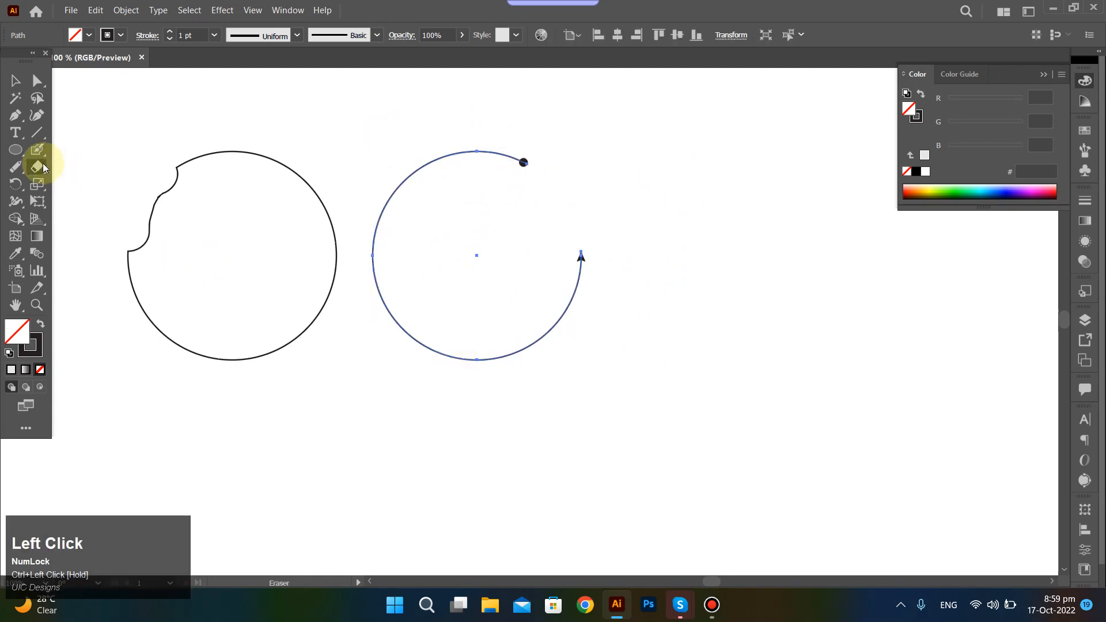
left_click_drag(40, 164, 90, 189)
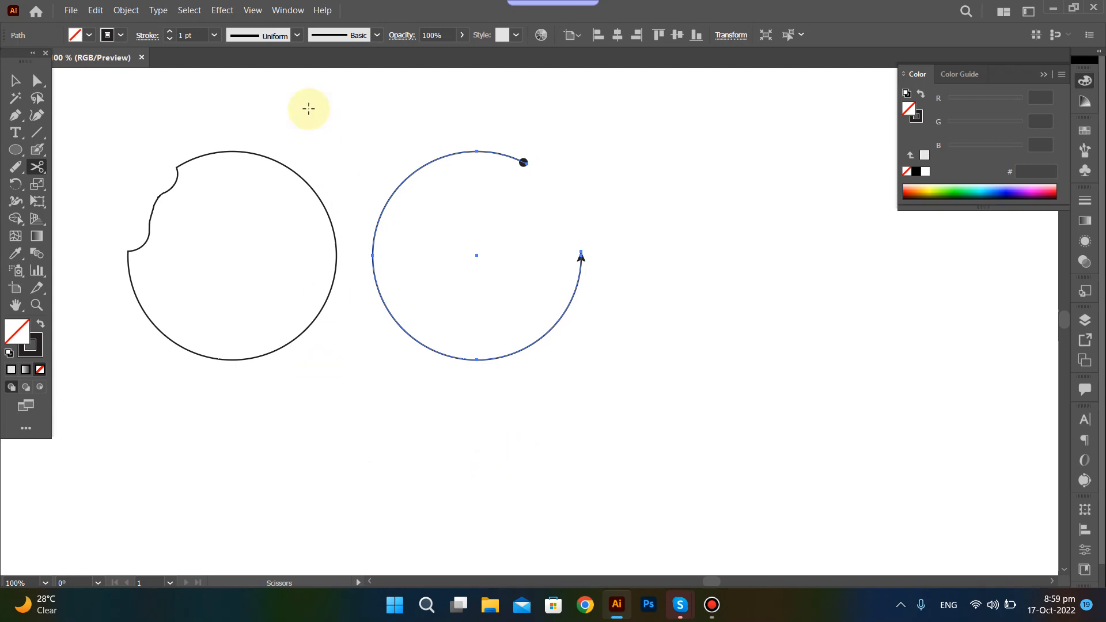
key("Num_Lock")
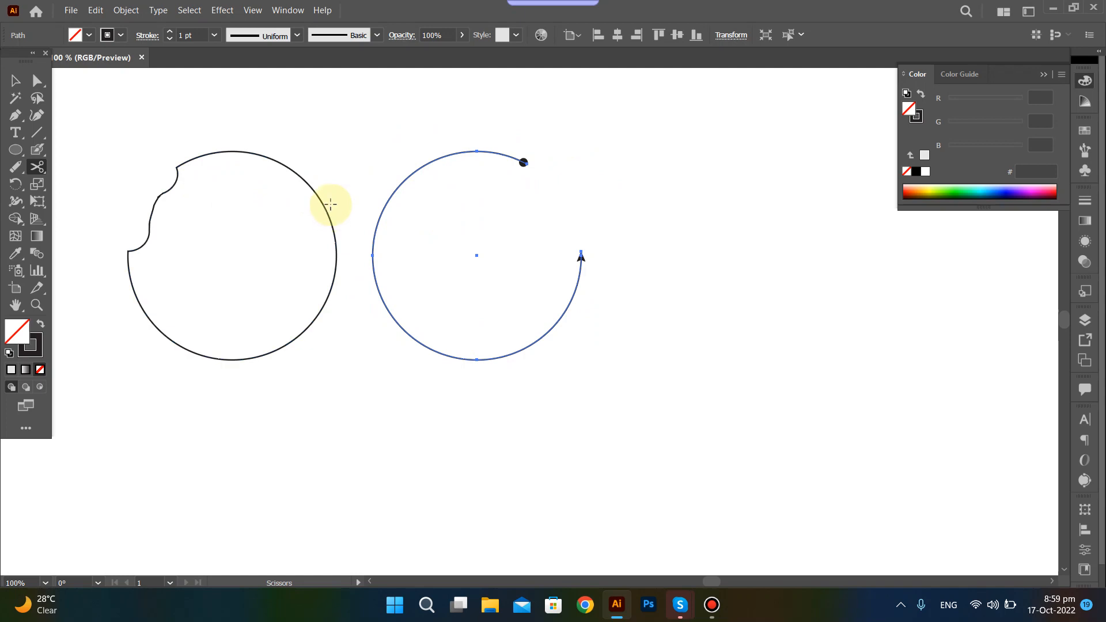
left_click(410, 177, "ctrl")
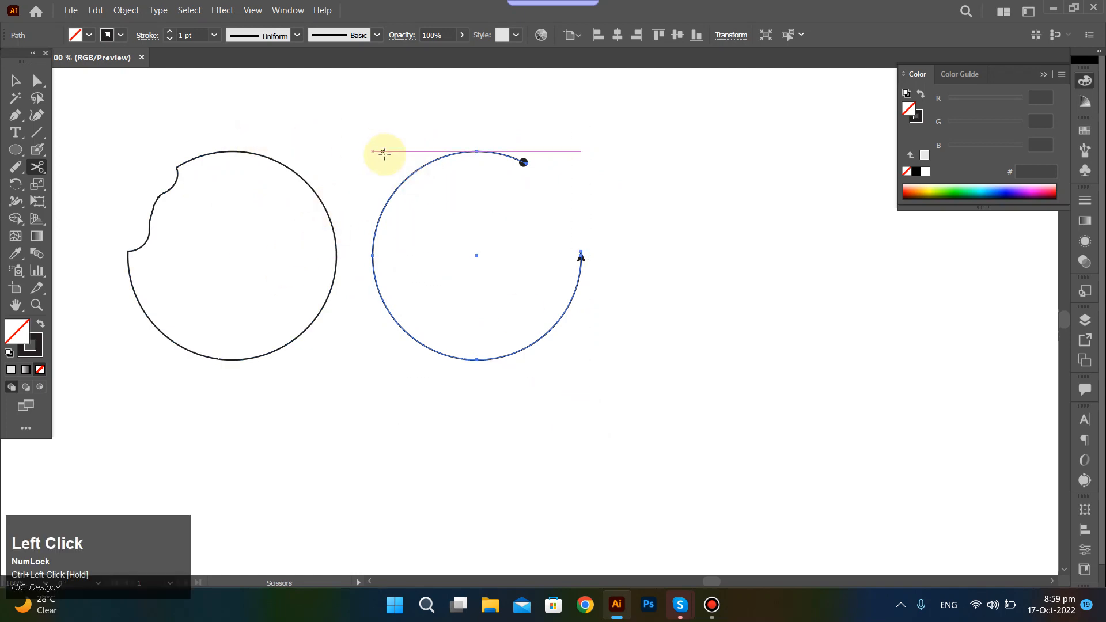
left_click(444, 120)
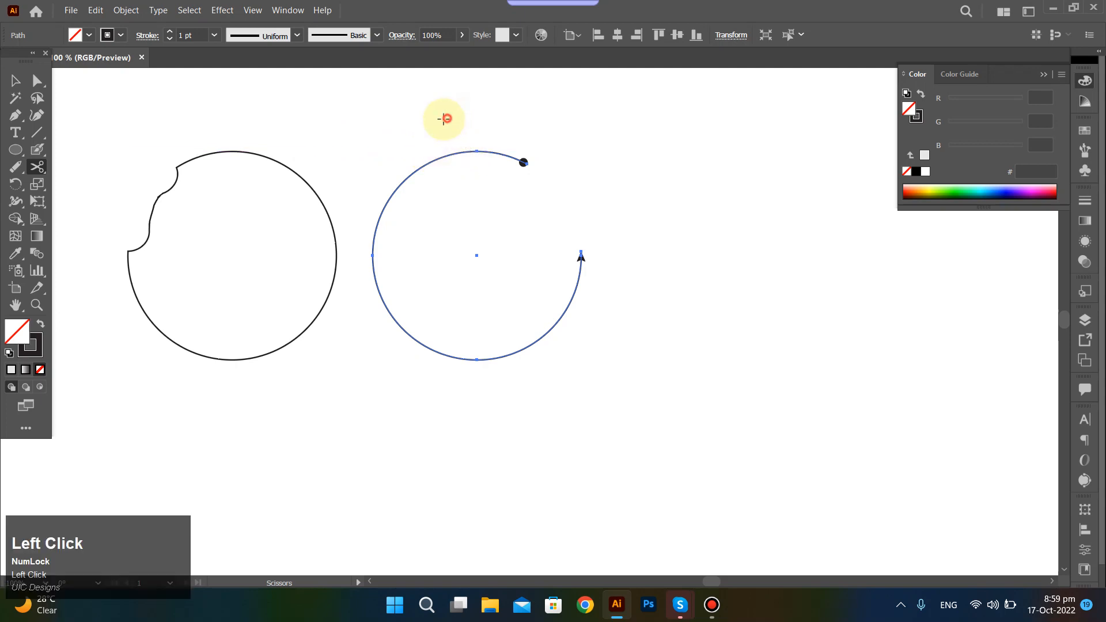
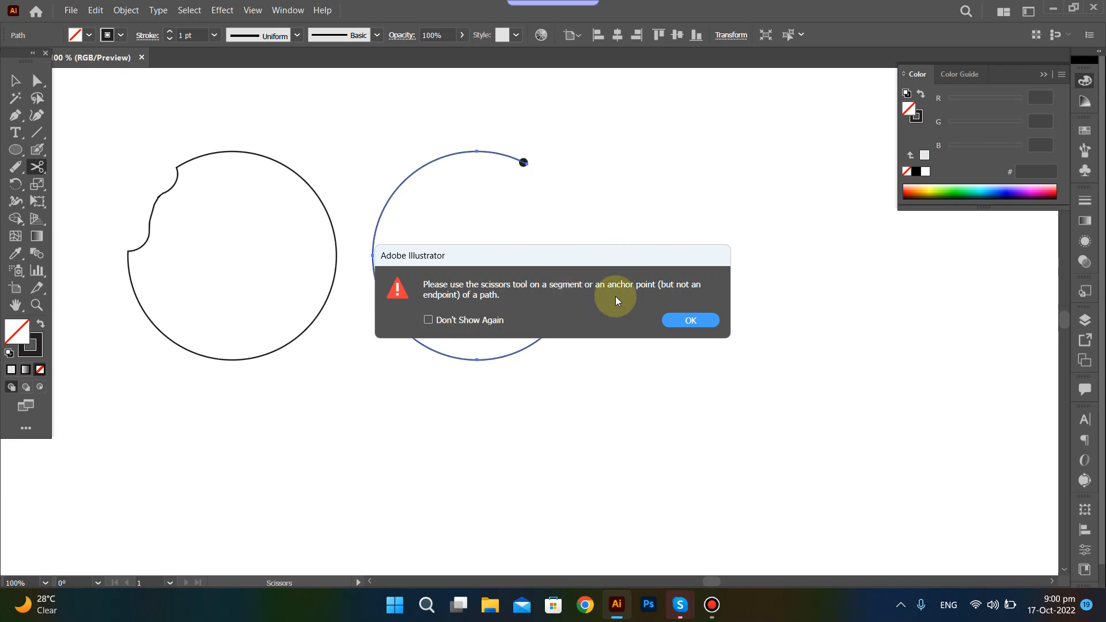
Try to cut the open circle with the Scissors Tool at its arrowhead endpoint and at its round-dot endpoint.
left_click(682, 320)
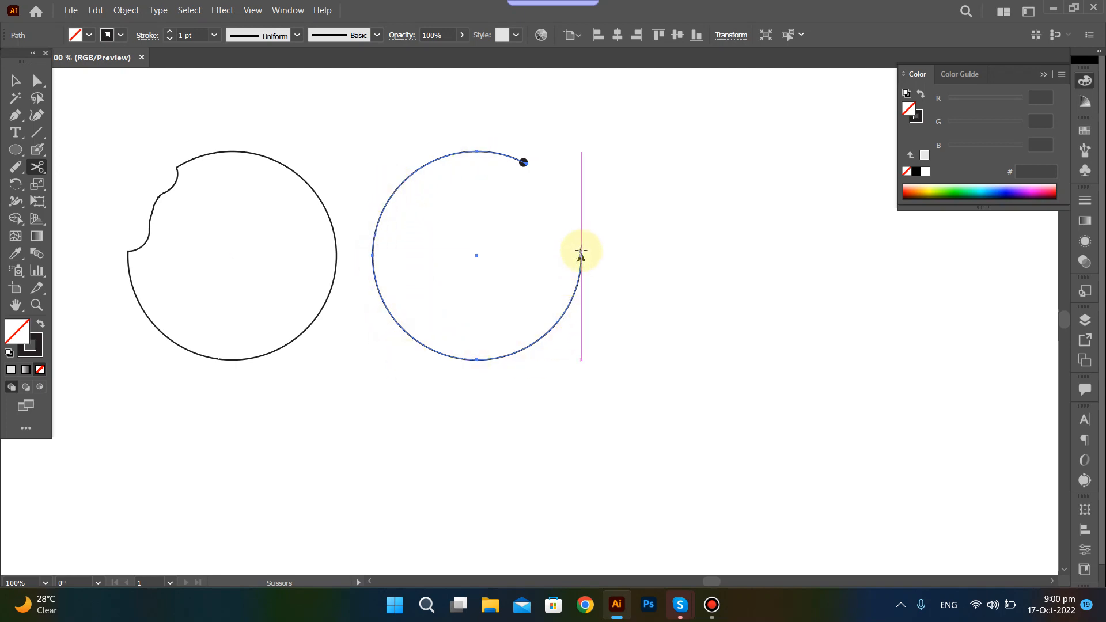
left_click(581, 252)
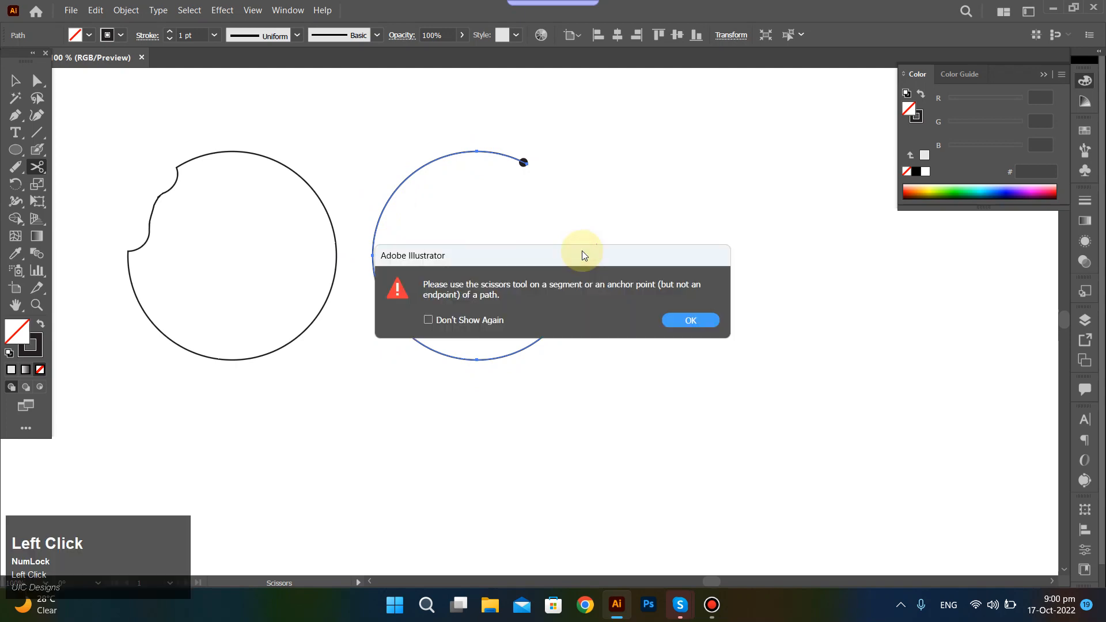
left_click(681, 316)
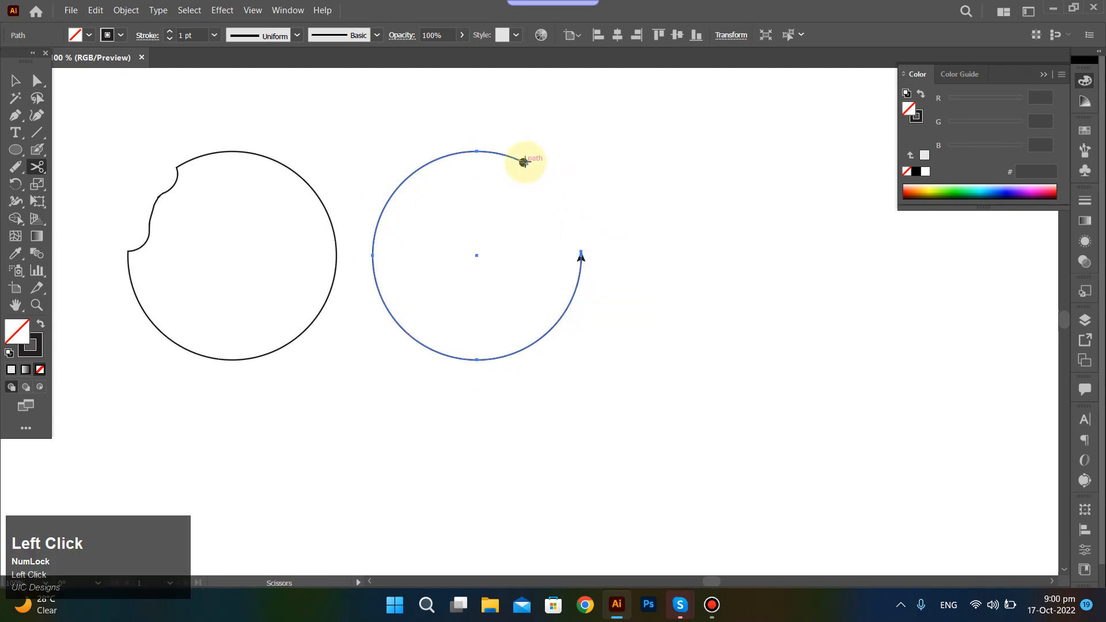
left_click(524, 162)
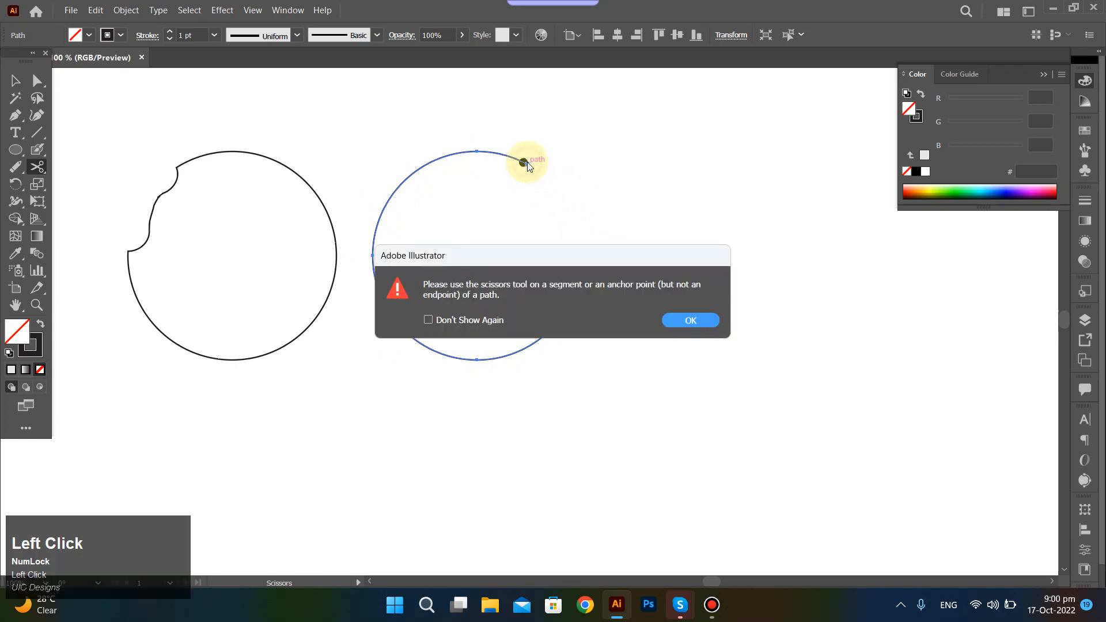
left_click(679, 321)
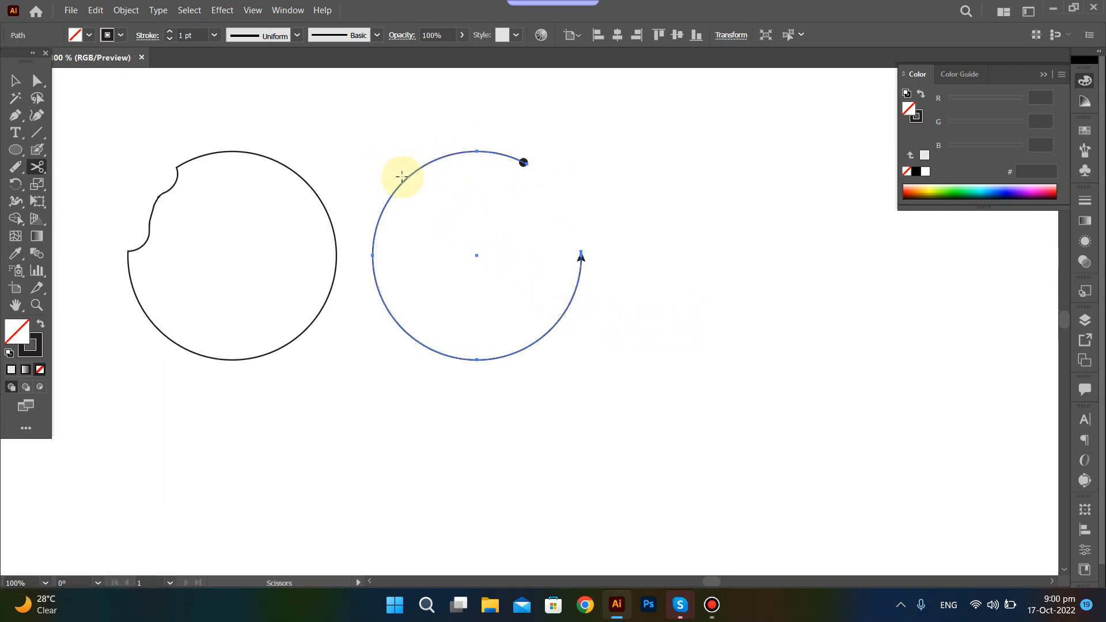
Cut the open circle's path at its upper left with the Scissors Tool and deselect it.
left_click(406, 178)
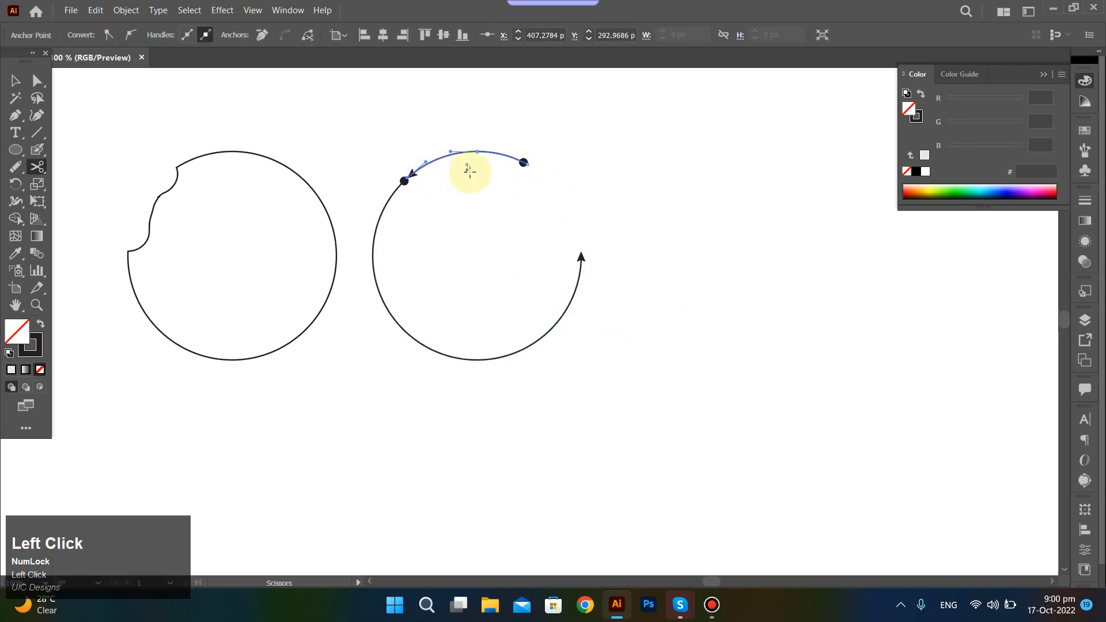
key("ctrl")
left_click(510, 219, "ctrl")
key("a")
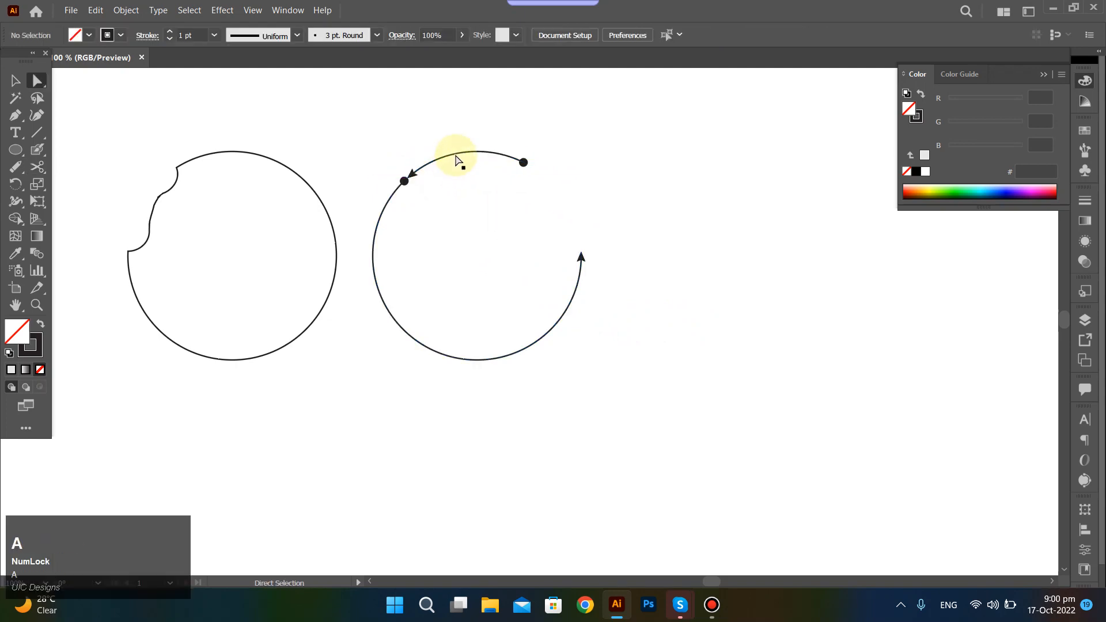
Move the cut-off top arc up and away from the rest of the circle, and undo the move.
left_click(456, 153)
key("v")
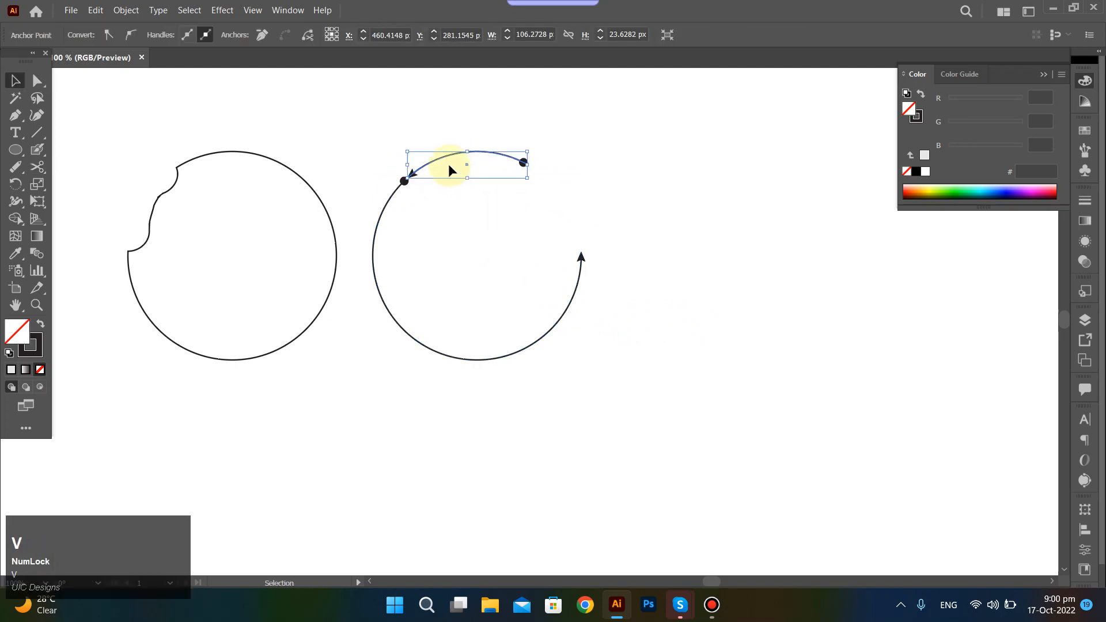
left_click_drag(446, 159, 511, 126)
left_click(477, 198)
left_click(392, 188)
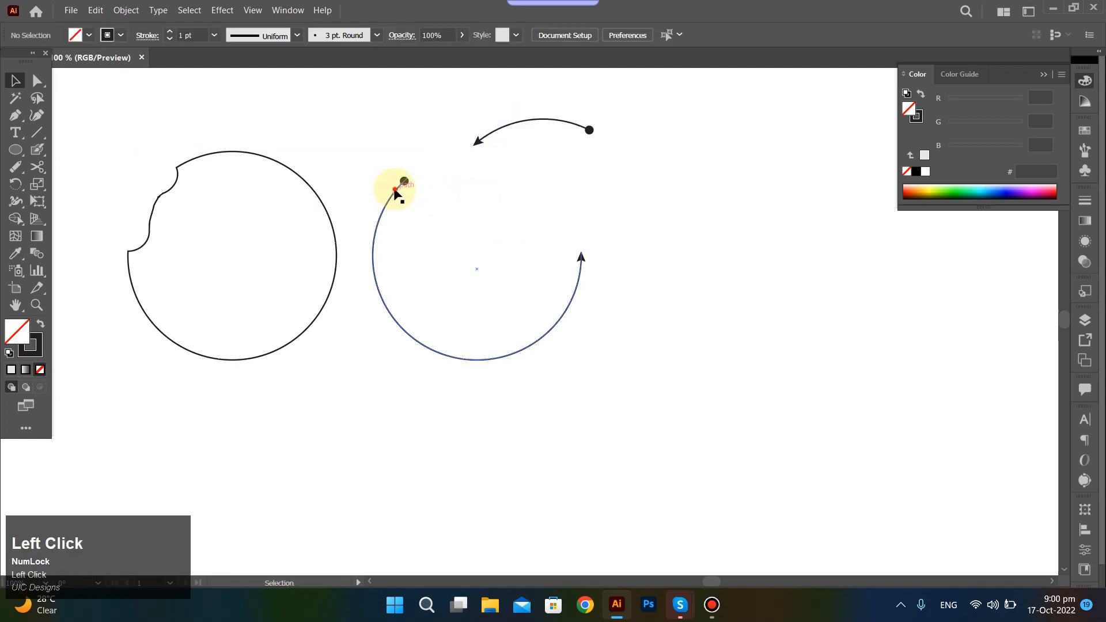
key("ctrl+z")
left_click(467, 185)
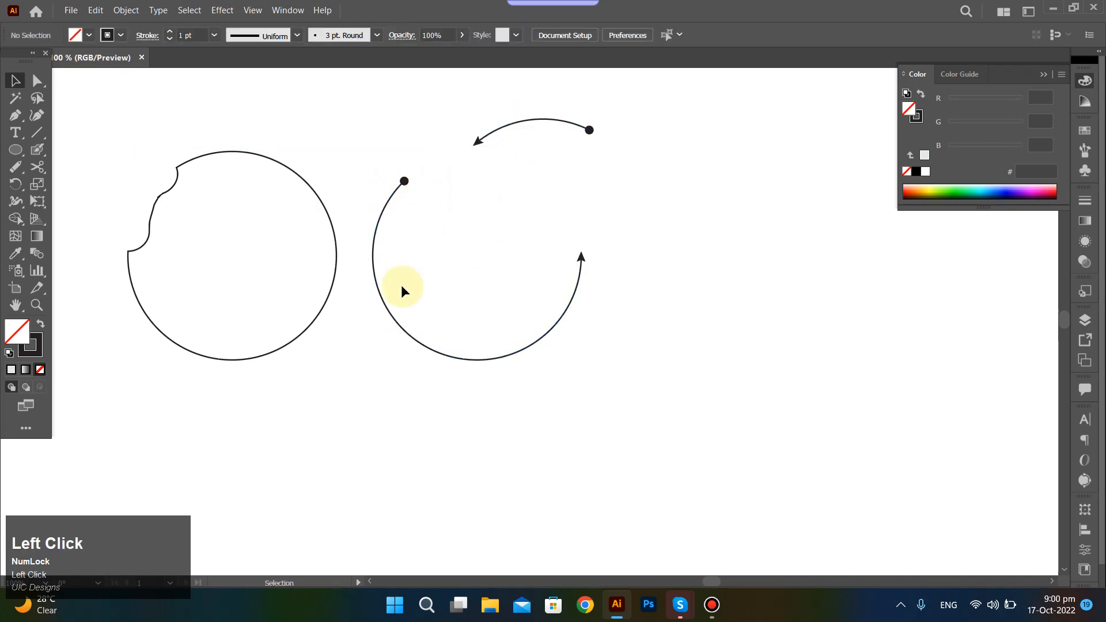
key("ctrl+z")
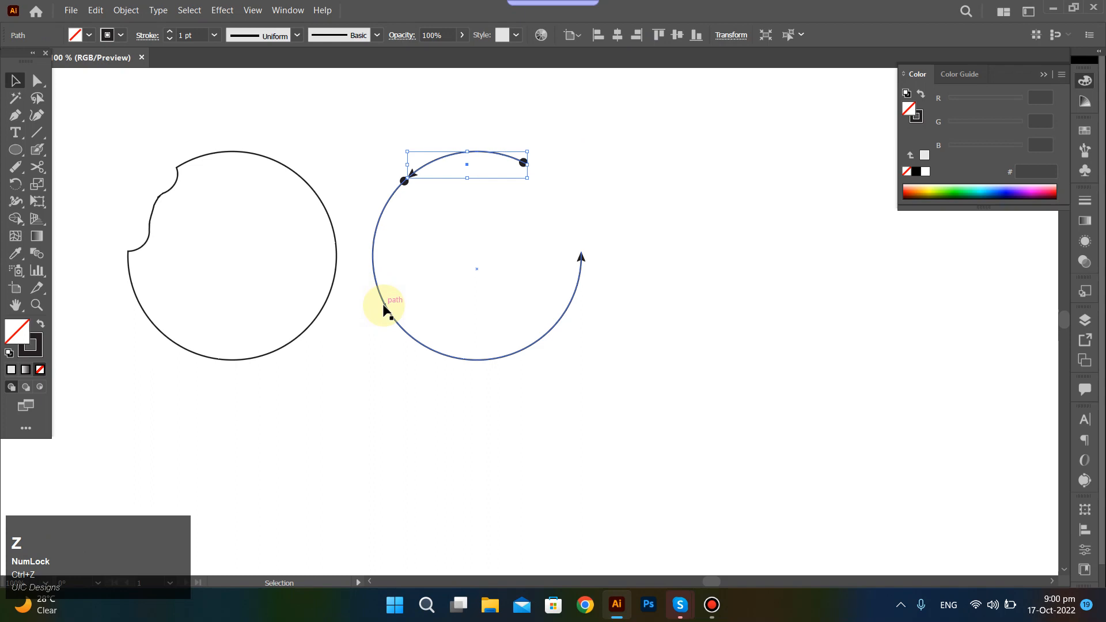
Cut the remaining large arc at its lower left with the Scissors Tool and deselect it.
left_click(37, 166)
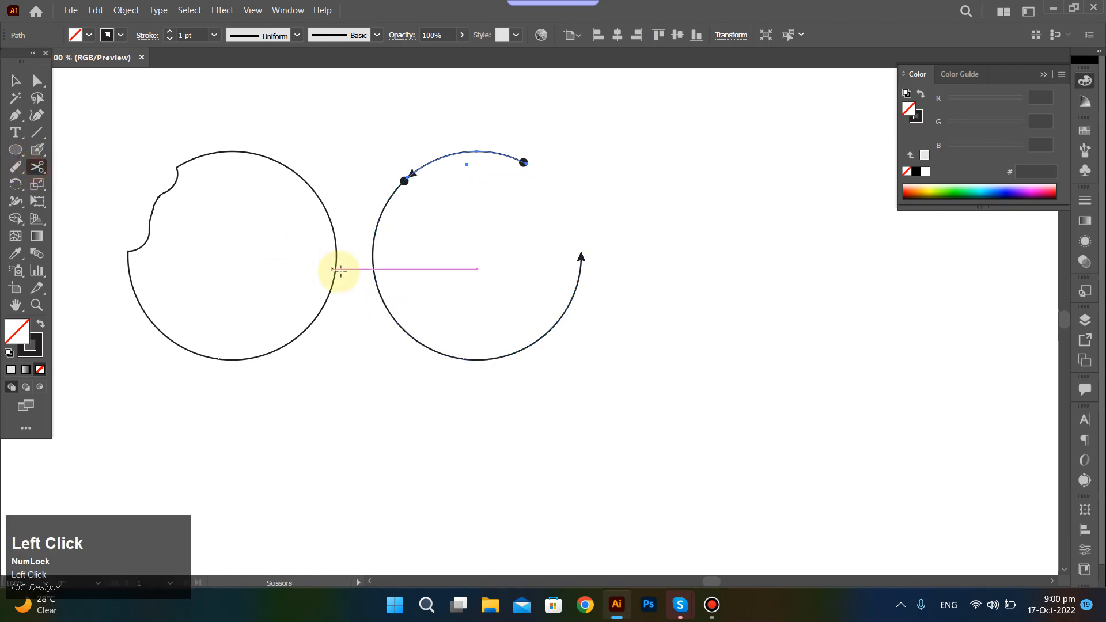
left_click(401, 326)
left_click(413, 249, "ctrl")
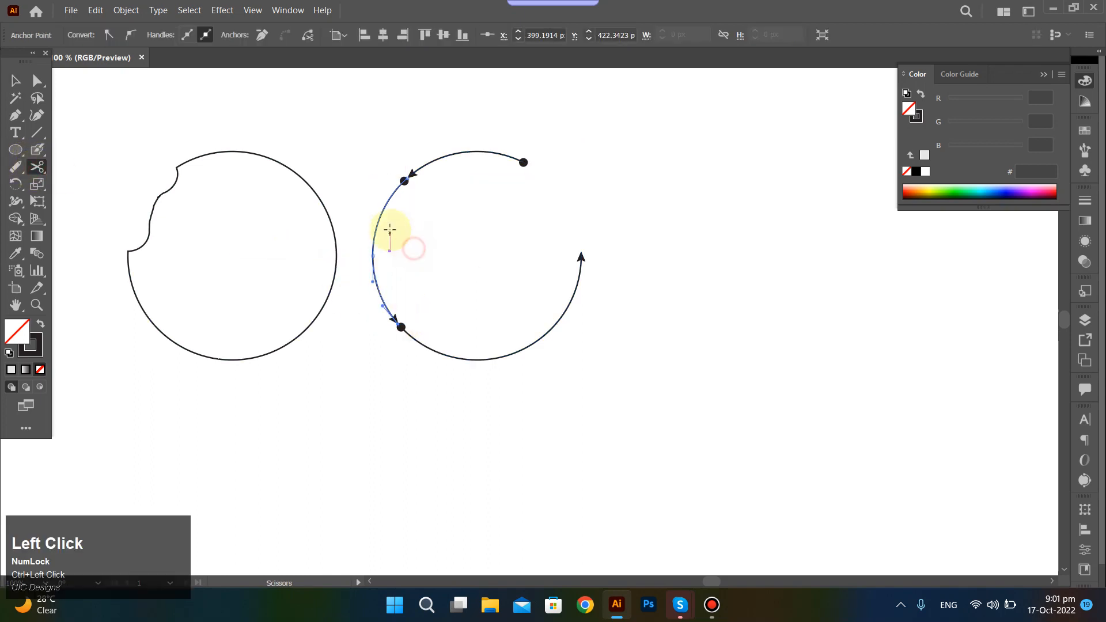
Move the left arc and the top arc away from the circle, and undo both moves.
left_click_drag(377, 217, 297, 300)
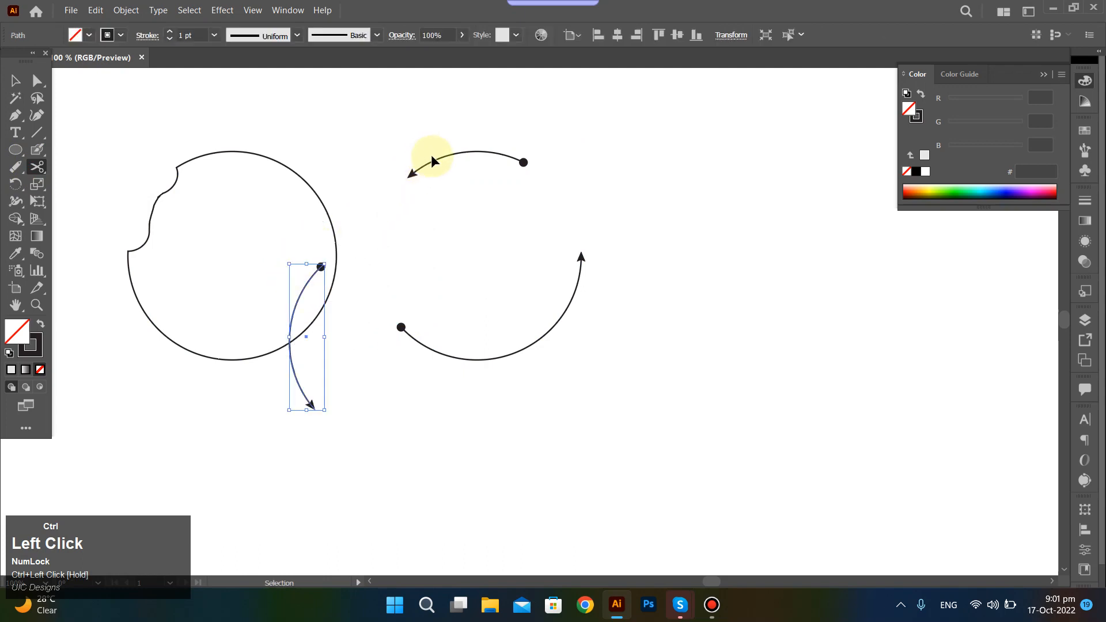
left_click_drag(431, 155, 433, 114)
key("ctrl+z")
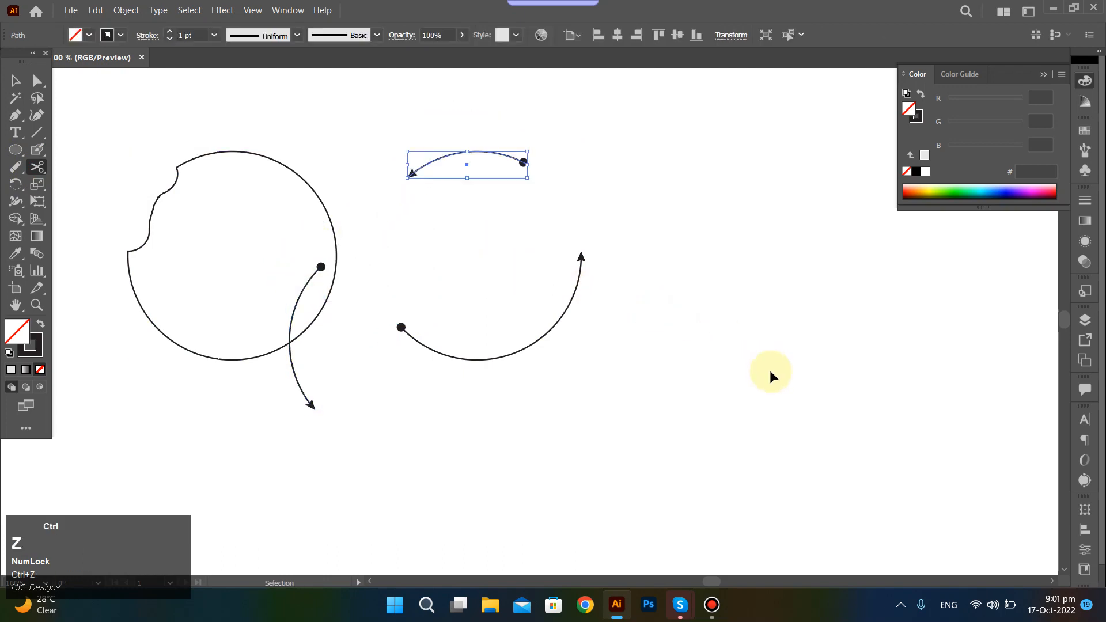
key("ctrl+z")
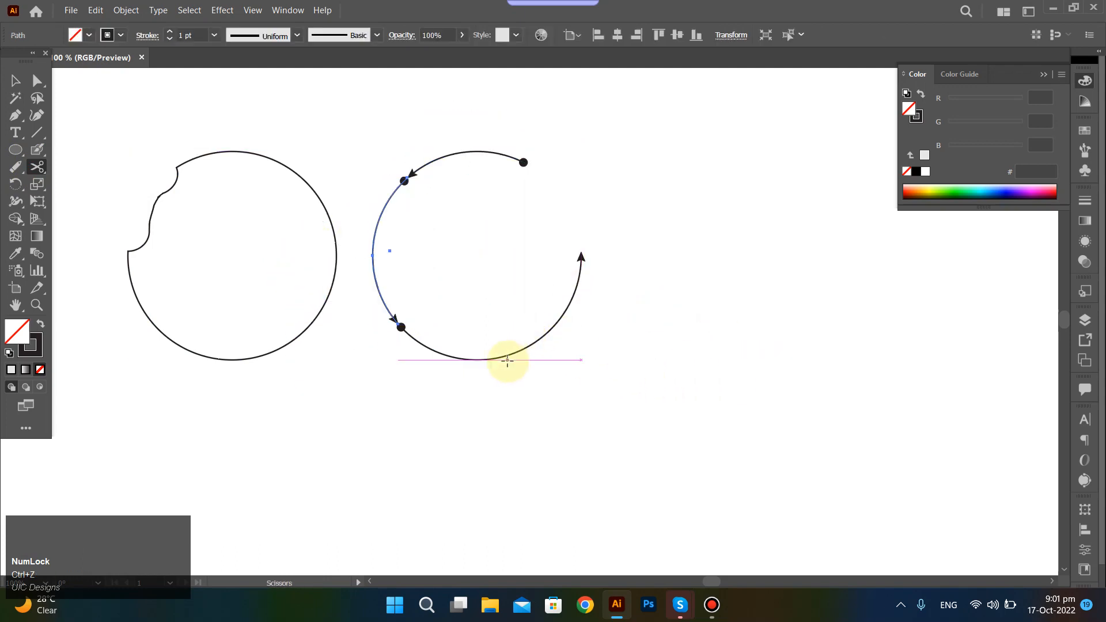
Cut the lower arc exactly at the circle's bottom anchor point with the Scissors Tool and deselect it.
left_click(518, 355, "ctrl")
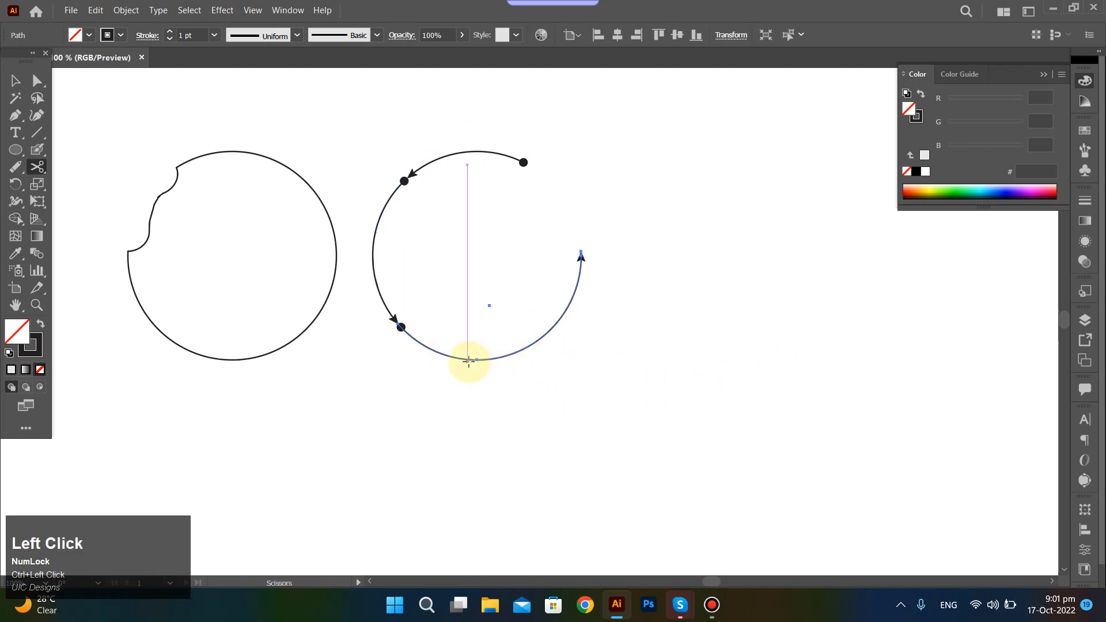
scroll(477, 364, "up", 5, "alt")
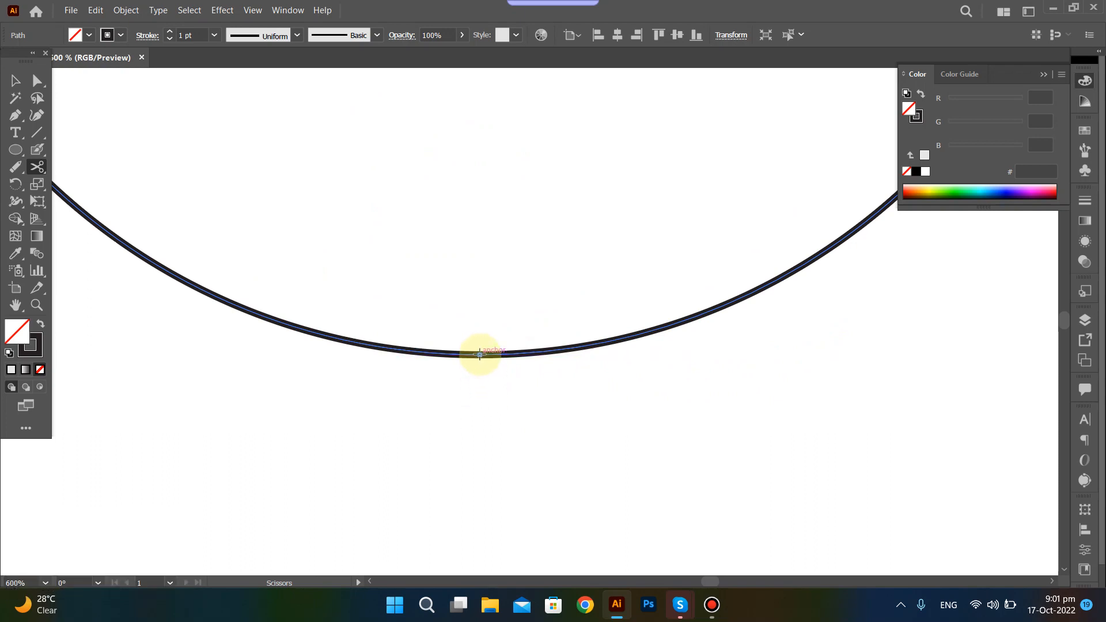
left_click(479, 353)
left_click(456, 321)
scroll(456, 322, "down", 3)
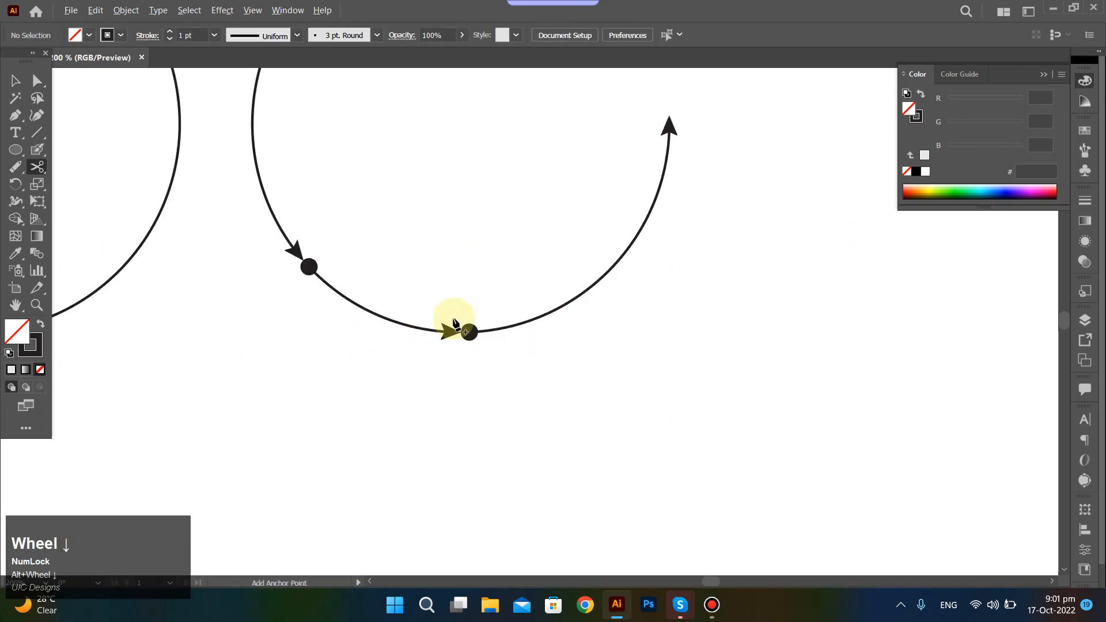
scroll(444, 317, "down", 1)
left_click(411, 276, "ctrl")
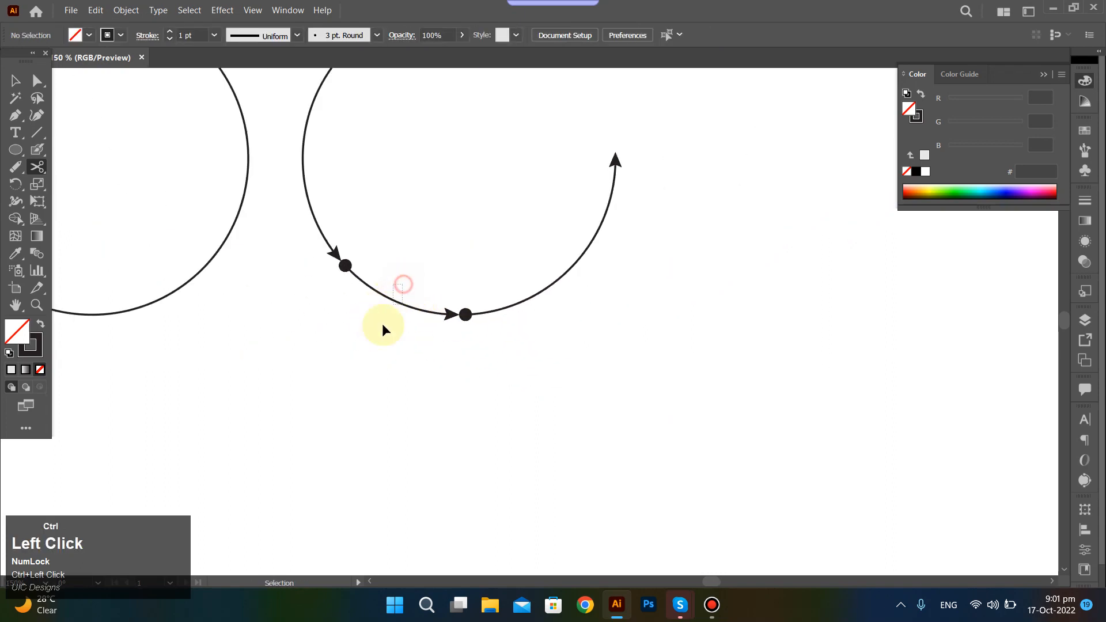
Move the short bottom arc and the left arc outward to separate the cut pieces, and select the pieces to check them.
left_click_drag(399, 304, 345, 362)
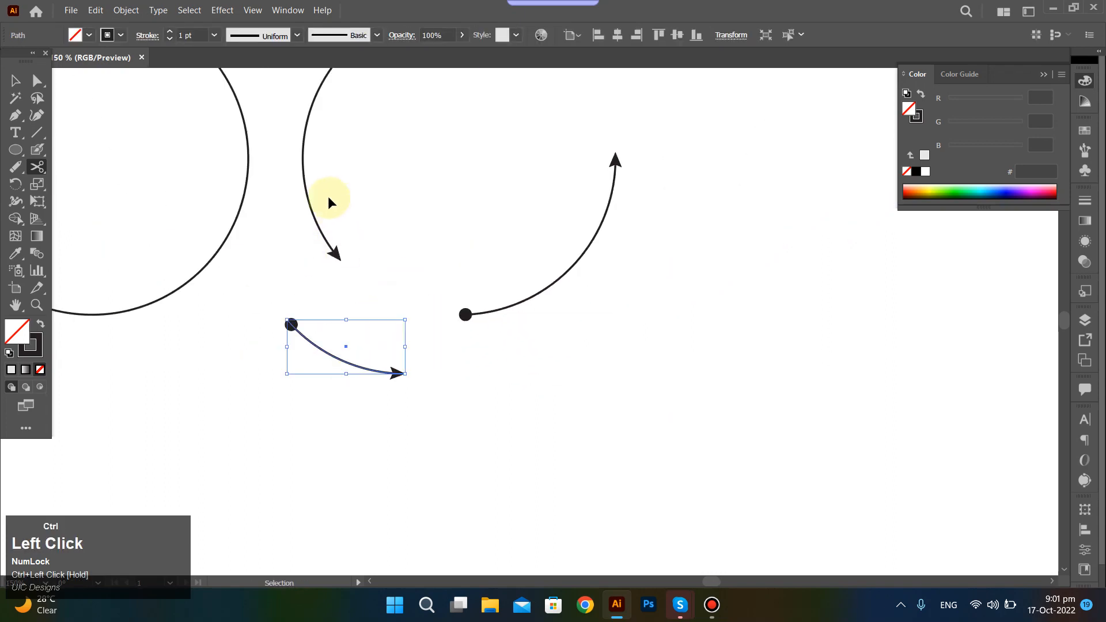
left_click_drag(307, 196, 276, 210)
scroll(476, 116, "up", 2)
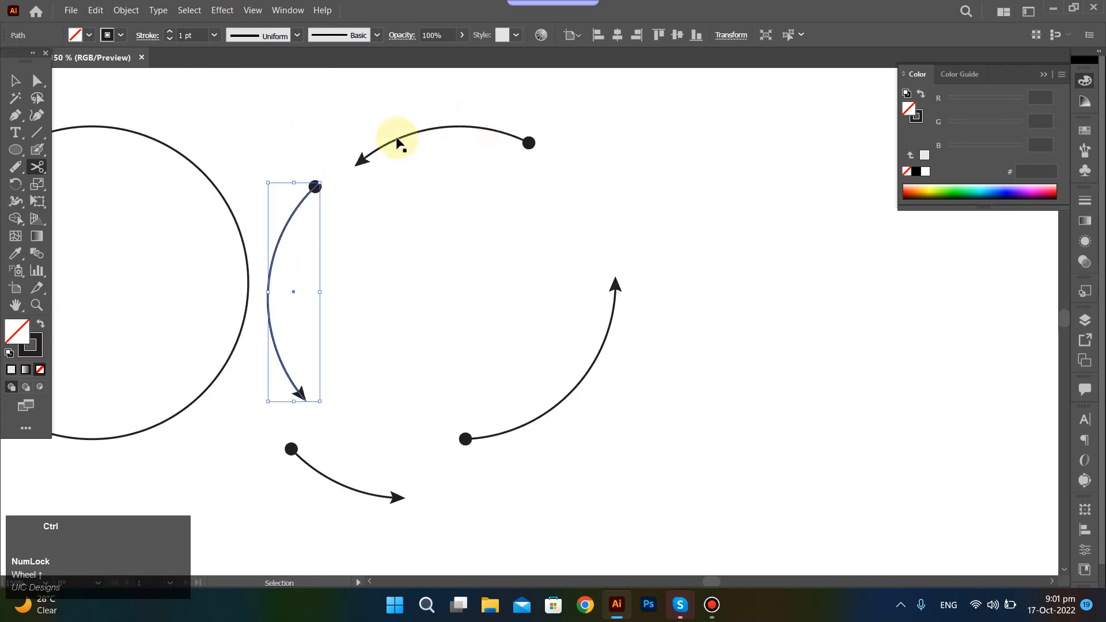
left_click(323, 119, "ctrl")
left_click_drag(338, 109, 632, 493)
left_click(736, 328)
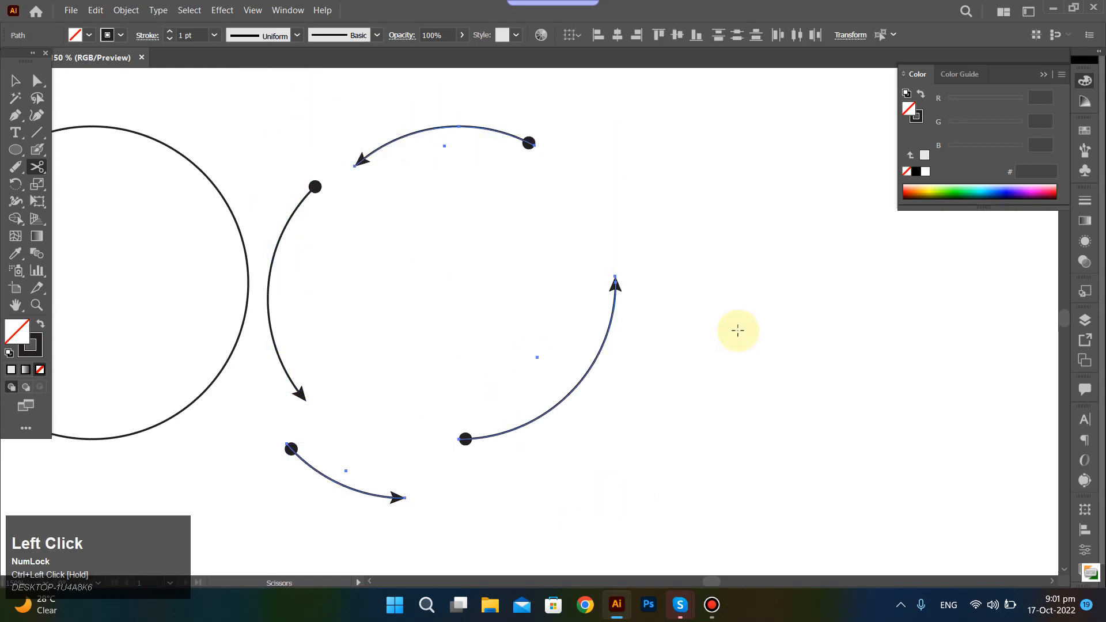
Undo the arc moves and all Scissors cuts on the circle with the arrowheads.
scroll(741, 331, "down", 1)
key("ctrl+z")
key("ctrl+z")
key("ctrl+z")
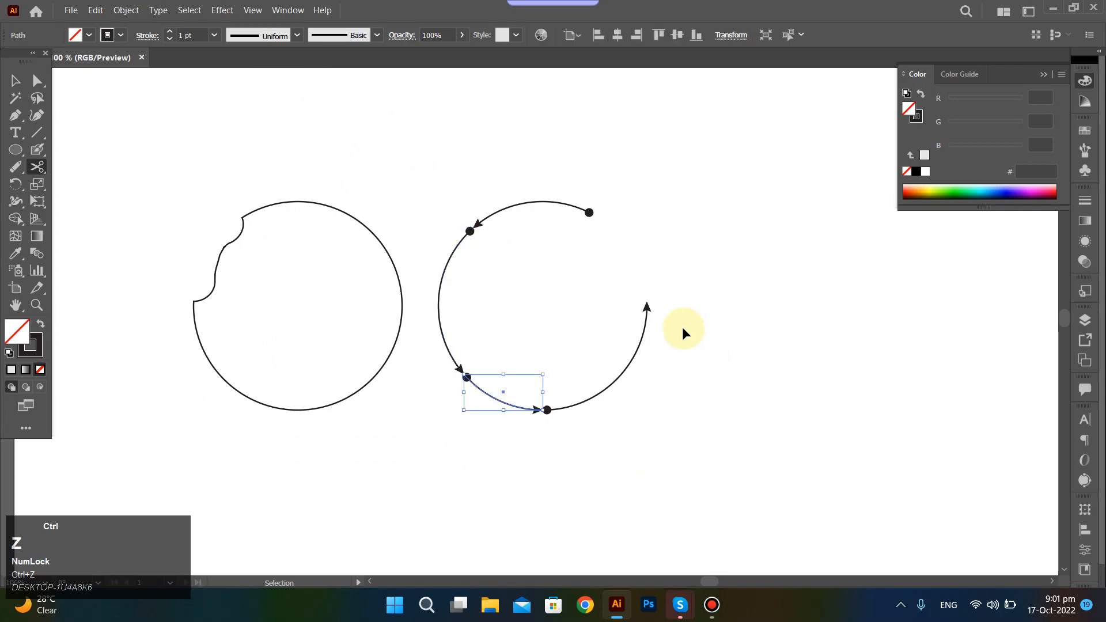
key("ctrl+z")
key("ctrl+z")
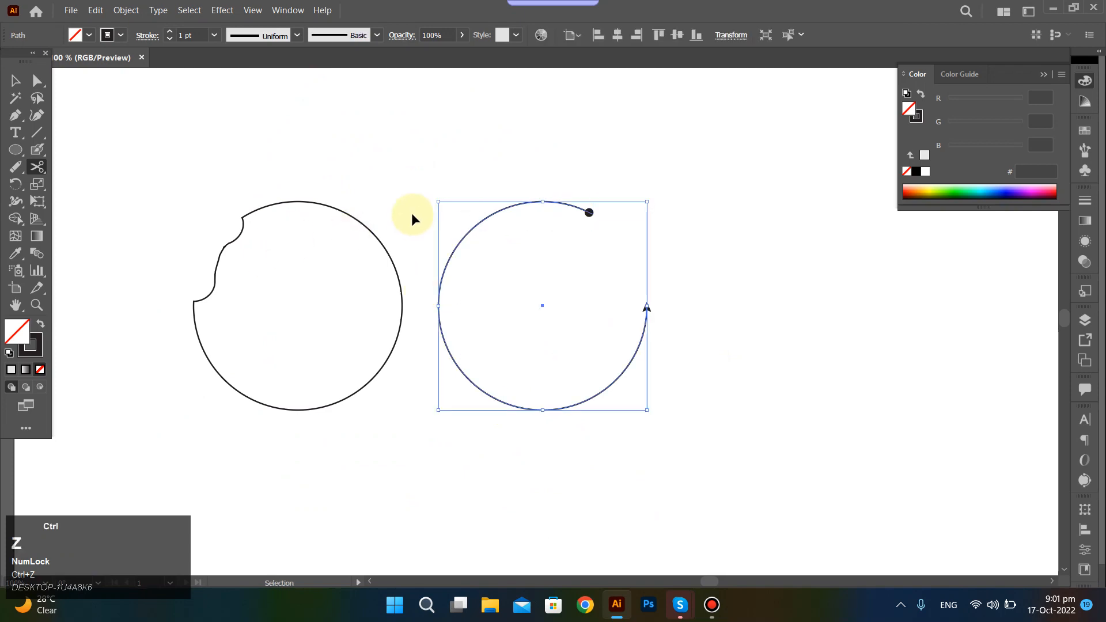
Select both the erased circle and the open circle with arrowheads and delete them.
left_click(405, 171, "ctrl")
left_click_drag(165, 174, 380, 418)
scroll(94, 244, "down", 1)
key("ctrl")
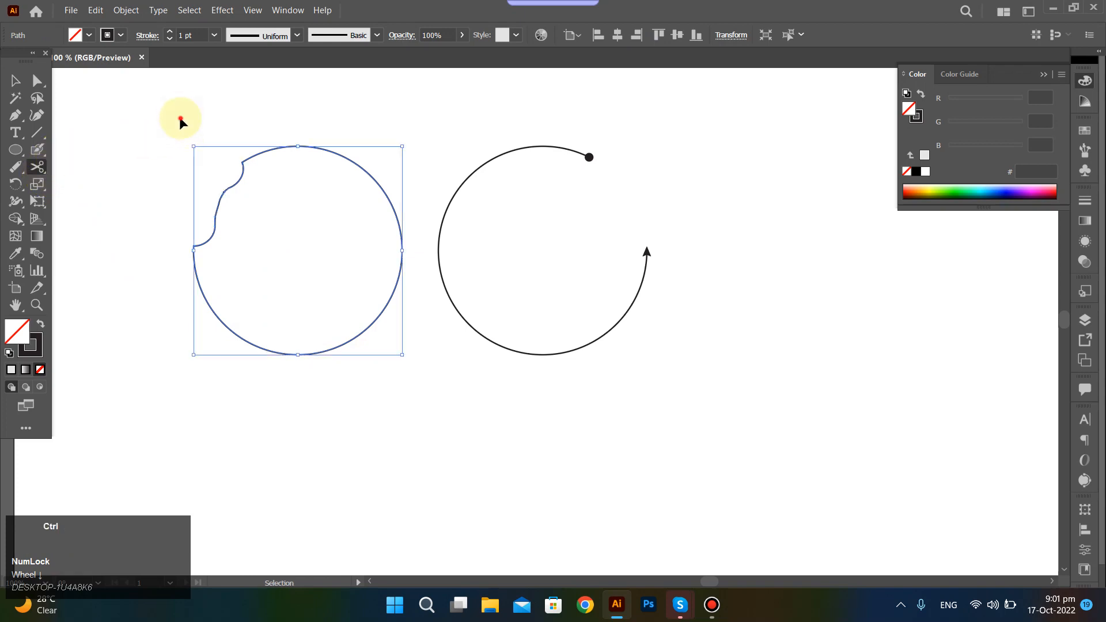
left_click_drag(180, 119, 703, 329)
key("ctrl+Delete")
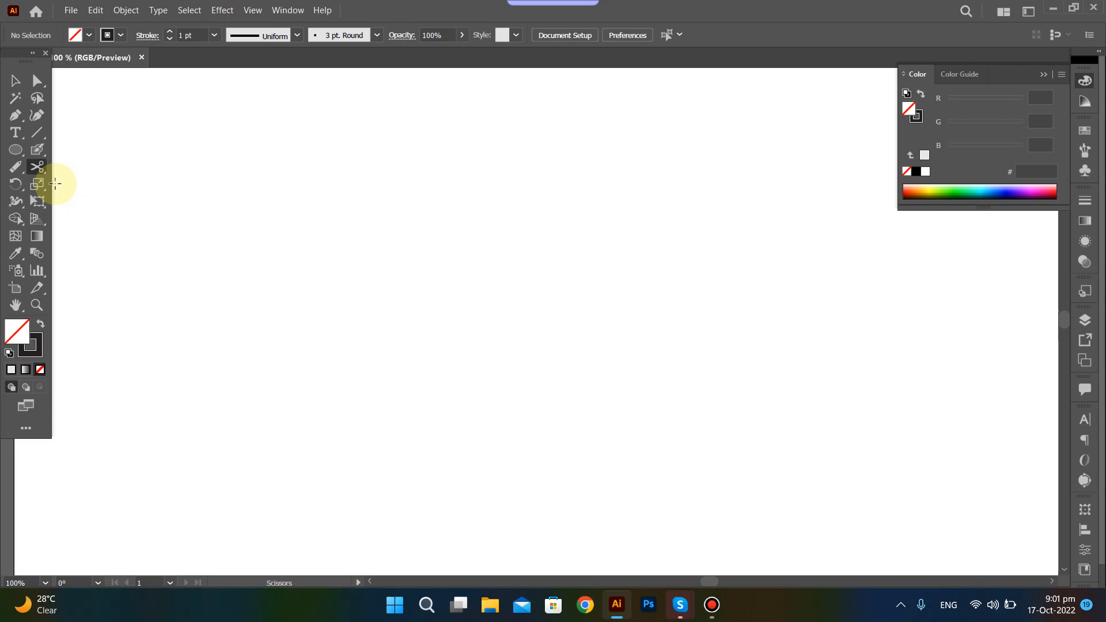
Draw a circle about 143 px in diameter, place a copy to its right, and deselect.
left_click(15, 149)
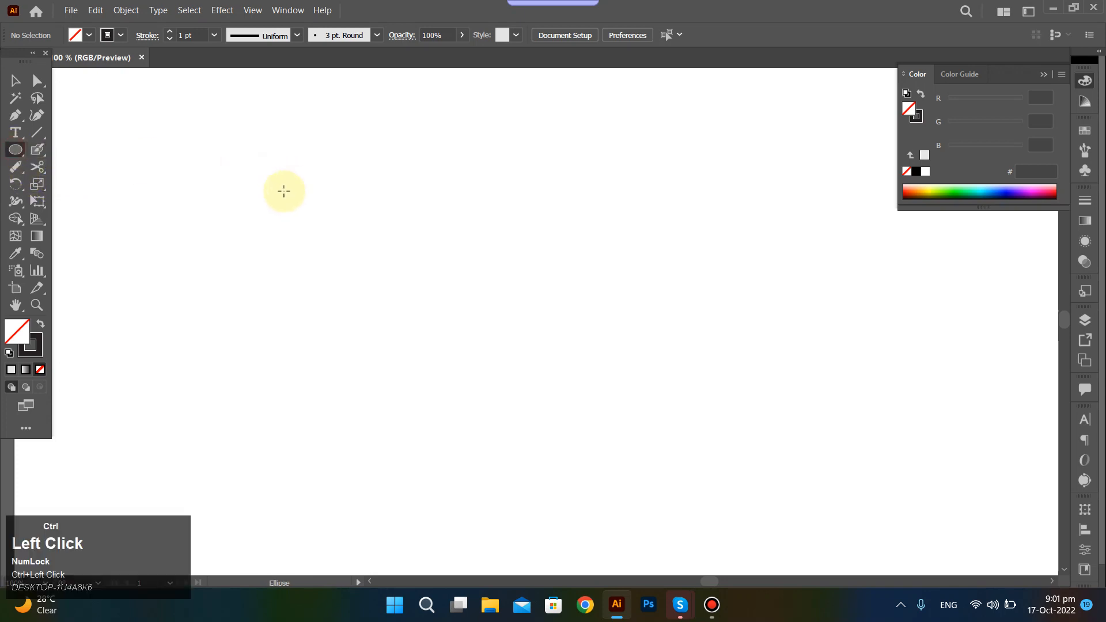
left_click_drag(249, 192, 330, 272)
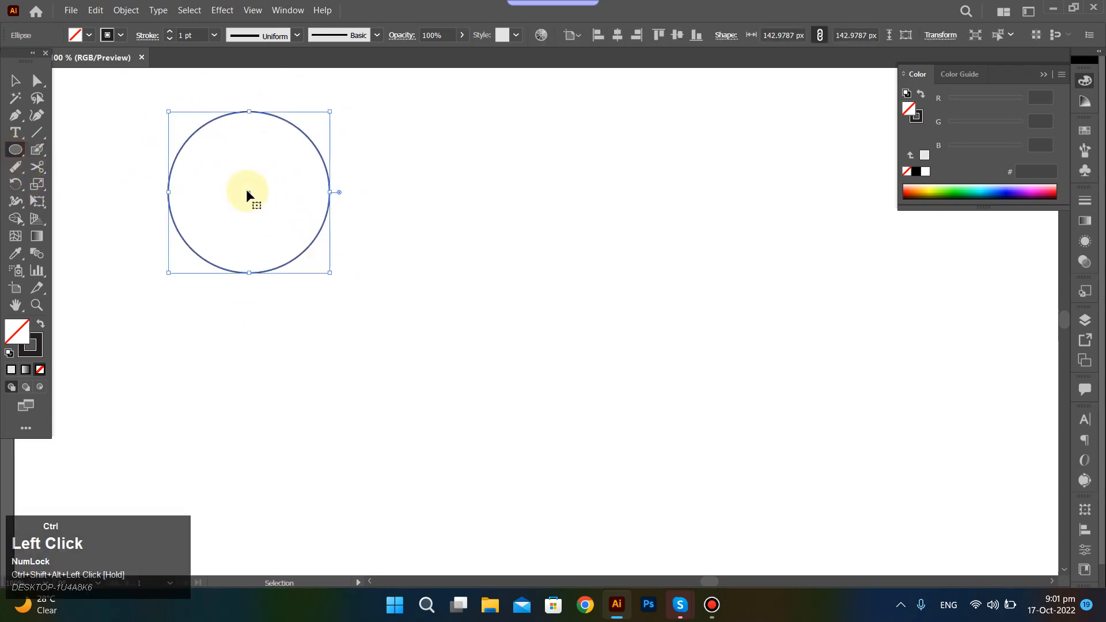
left_click_drag(247, 192, 576, 251)
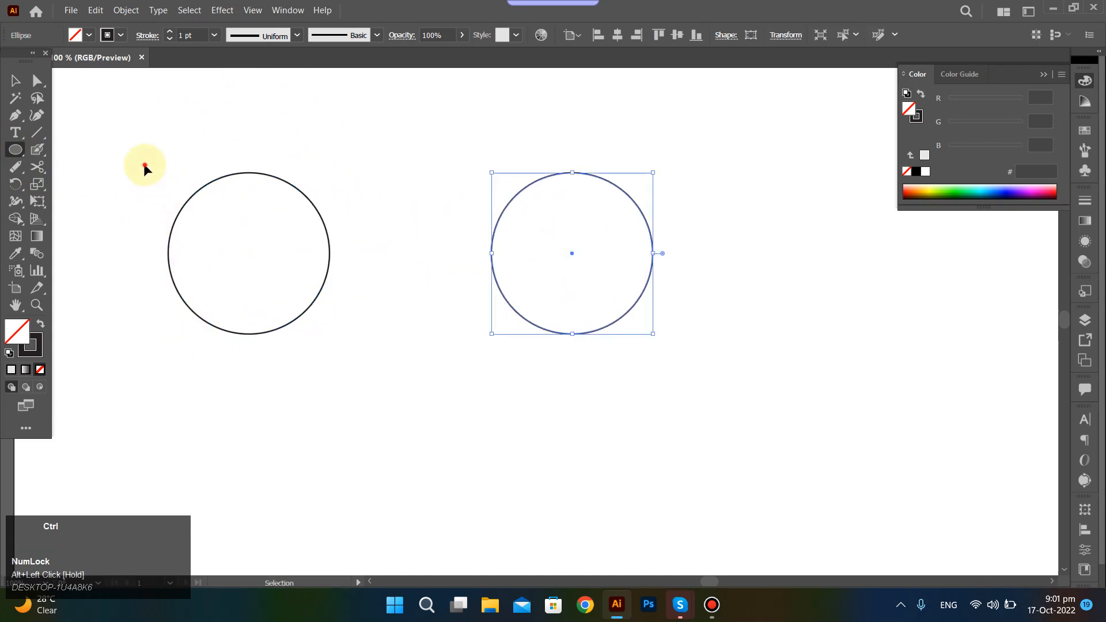
left_click(144, 168, "ctrl")
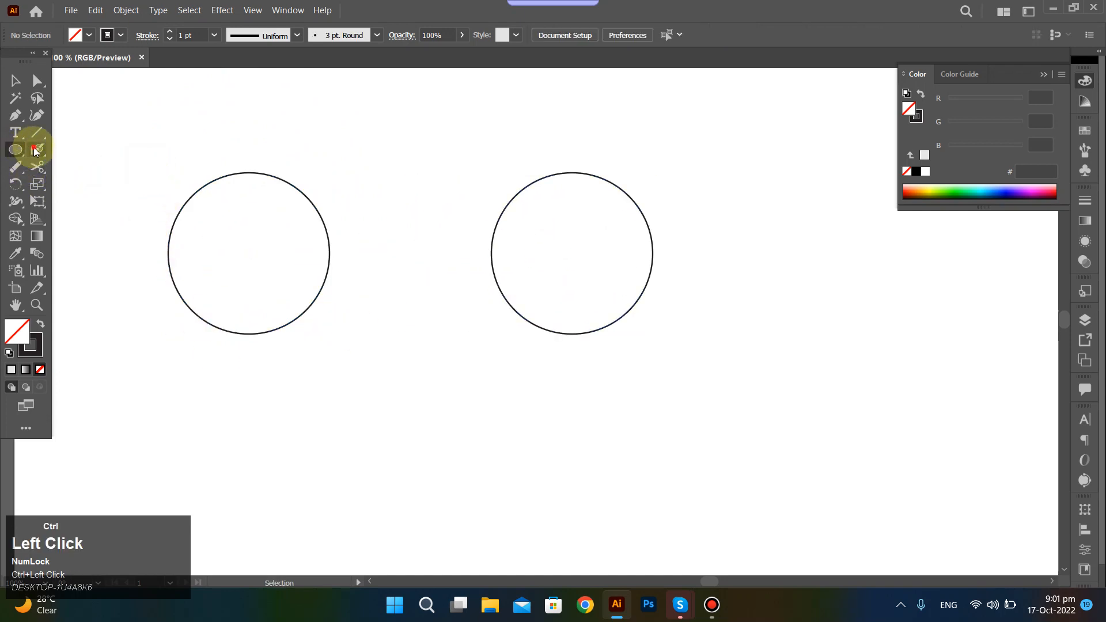
Split the left circle into two closed halves with one horizontal stroke of the Eraser Tool at a reduced brush size.
left_click(35, 151)
left_click(37, 166)
left_click(72, 167)
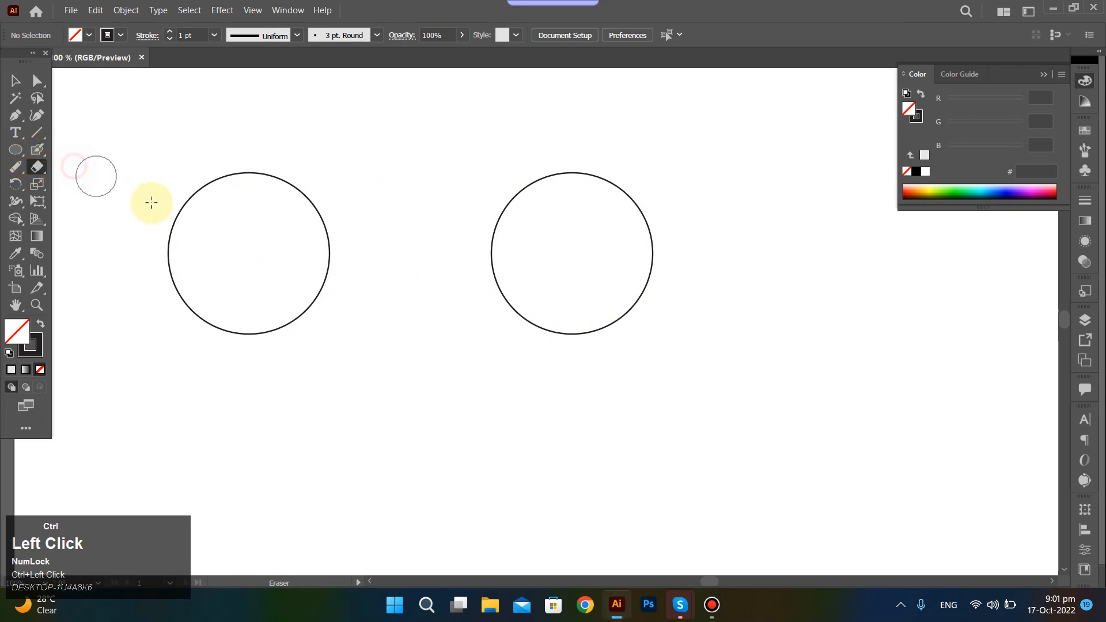
key("ctrl+bracketleft")
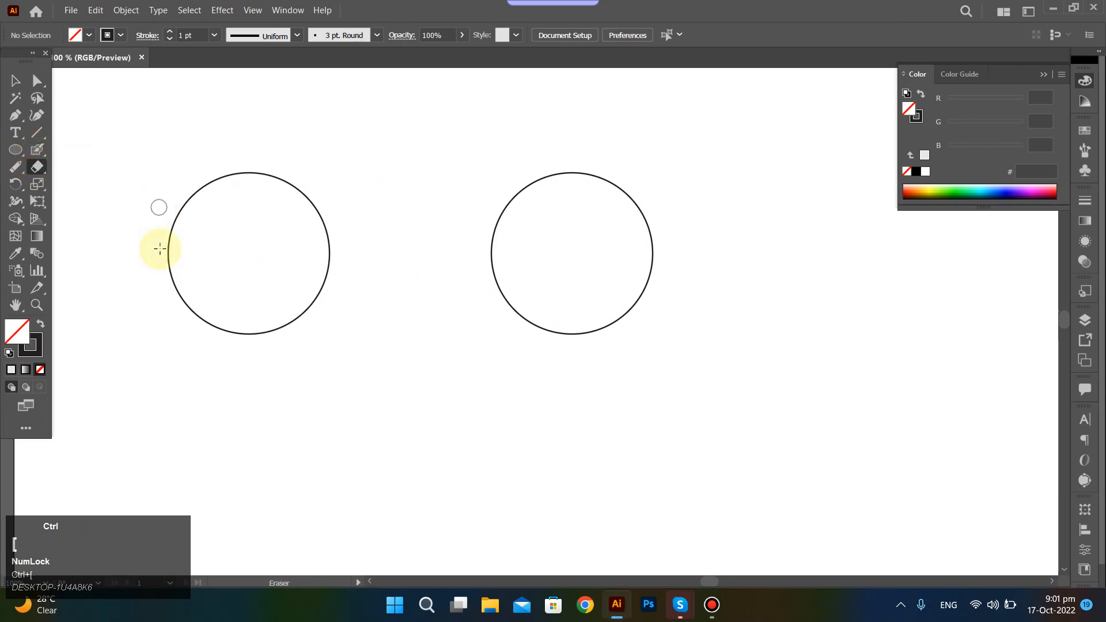
left_click_drag(144, 246, 437, 235)
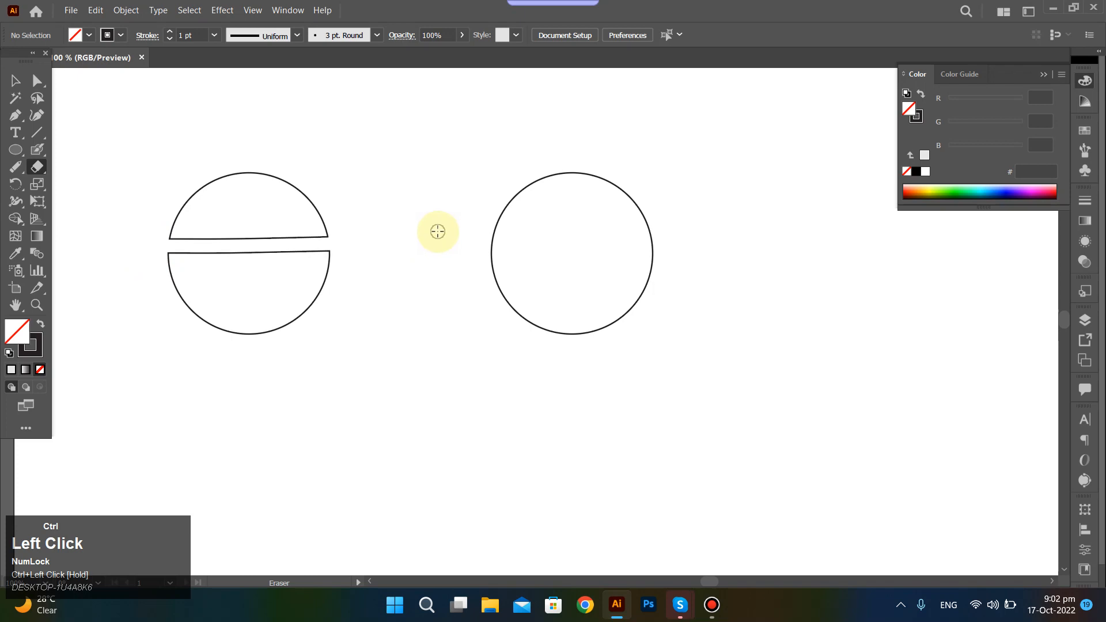
scroll(173, 247, "up", 2)
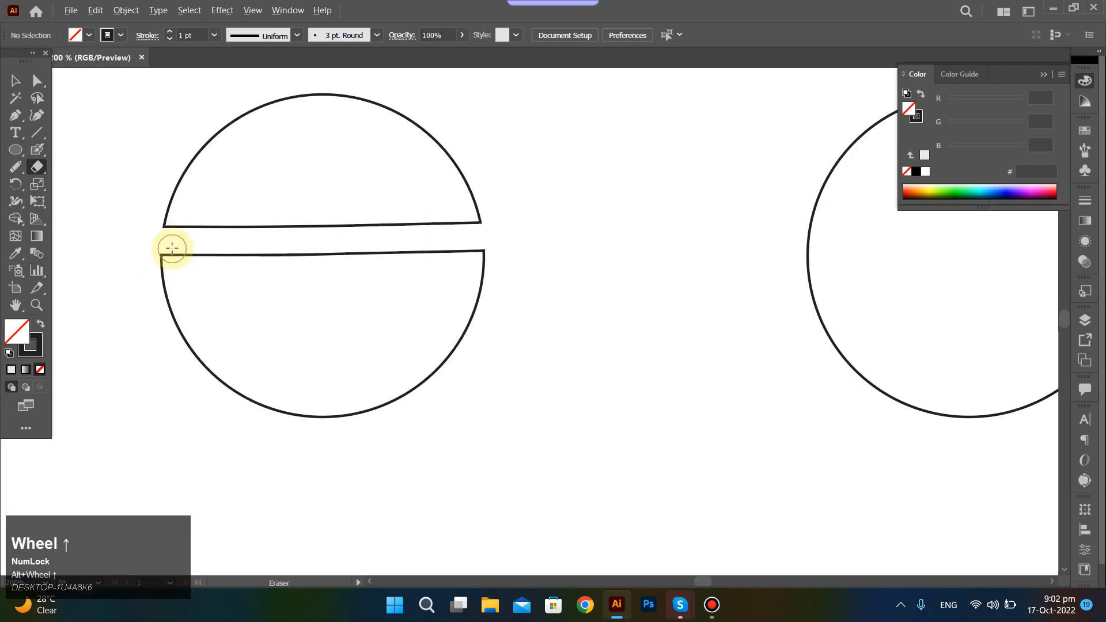
Cut the right circle across its middle with one roughly horizontal stroke of the Knife tool and deselect.
mouse_move(439, 203)
left_mouse_down()
mouse_move(493, 200)
mouse_move(511, 224)
left_mouse_up()
key("ctrl+z")
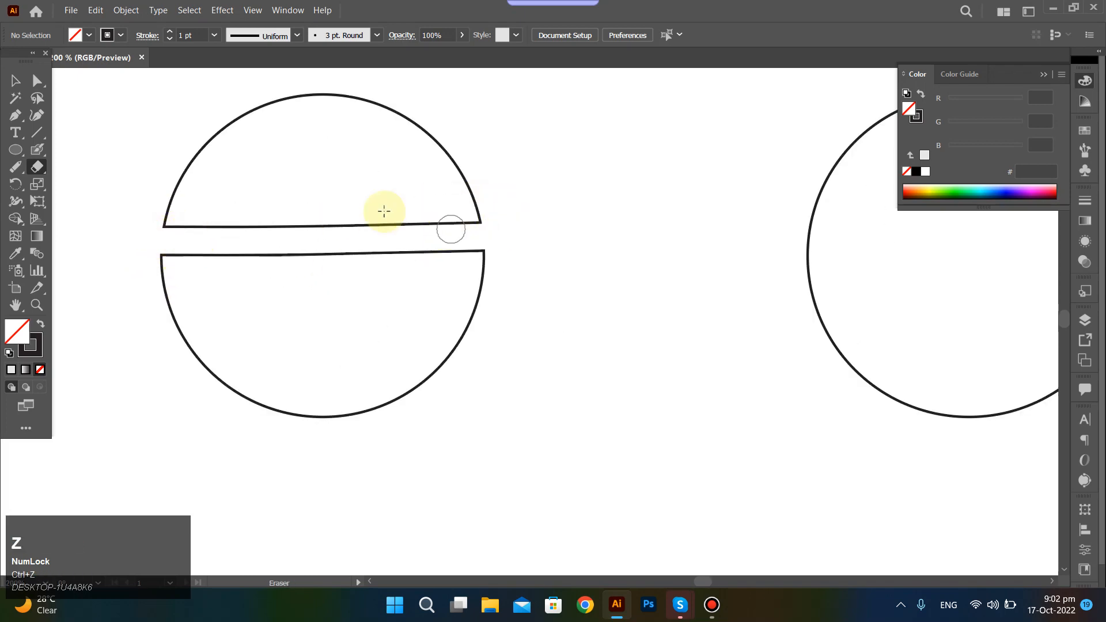
scroll(407, 296, "down", 1)
scroll(464, 321, "down", 1)
scroll(447, 330, "right", 3)
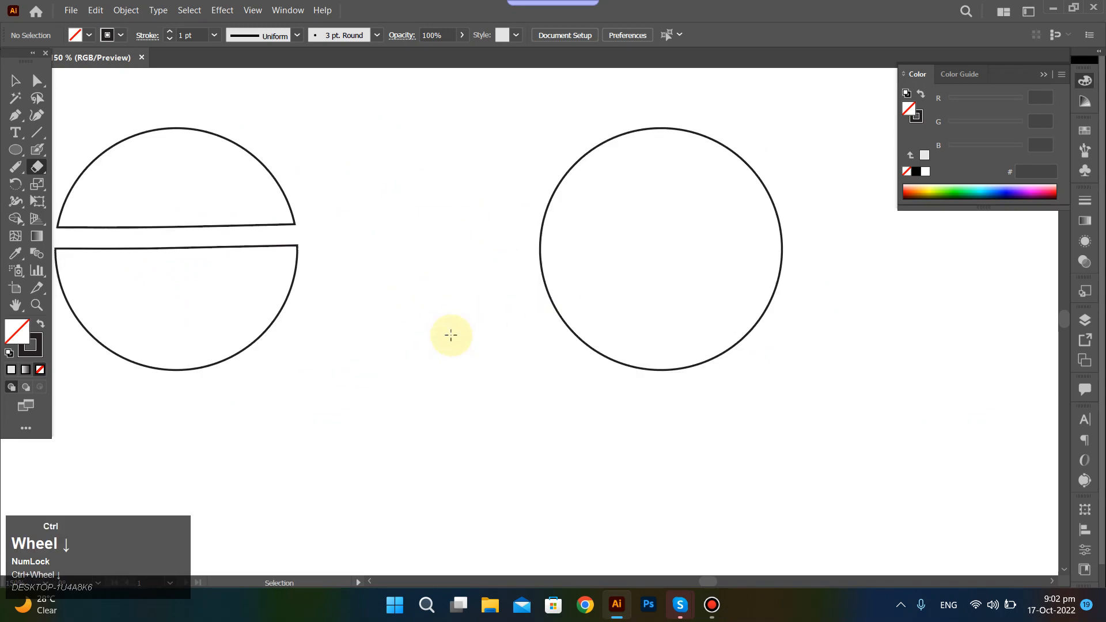
mouse_move(37, 168)
left_mouse_down()
mouse_move(77, 182)
mouse_move(81, 201)
left_mouse_up()
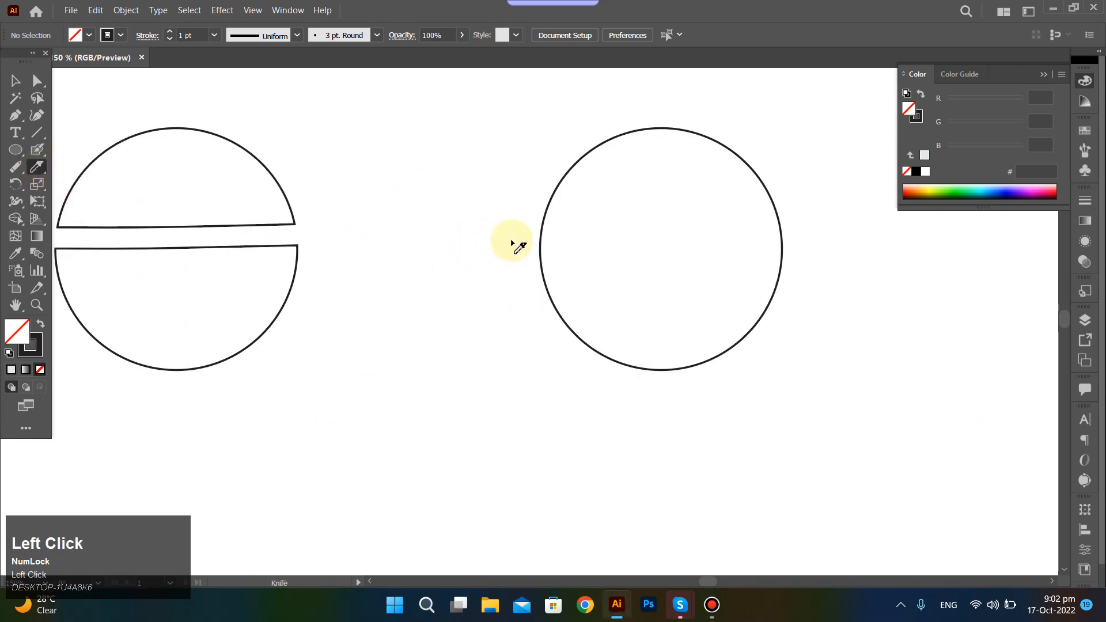
left_click_drag(513, 242, 950, 248)
left_click(887, 362, "ctrl")
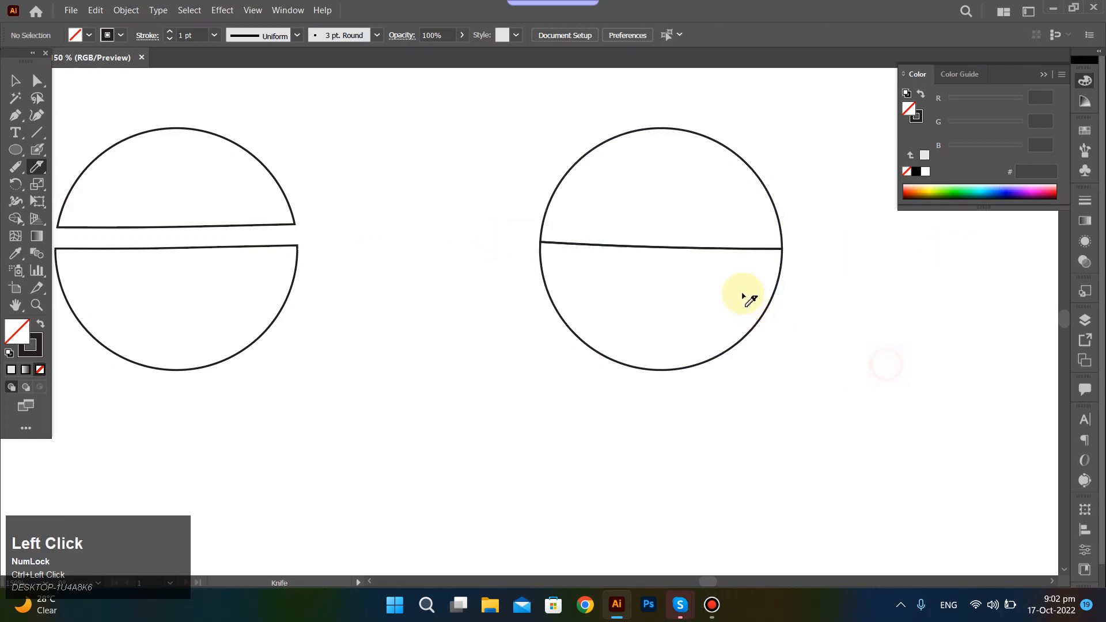
Move the upper half of the right circle away from the lower half, then undo the move.
scroll(602, 242, "up", 2)
scroll(601, 247, "down", 2)
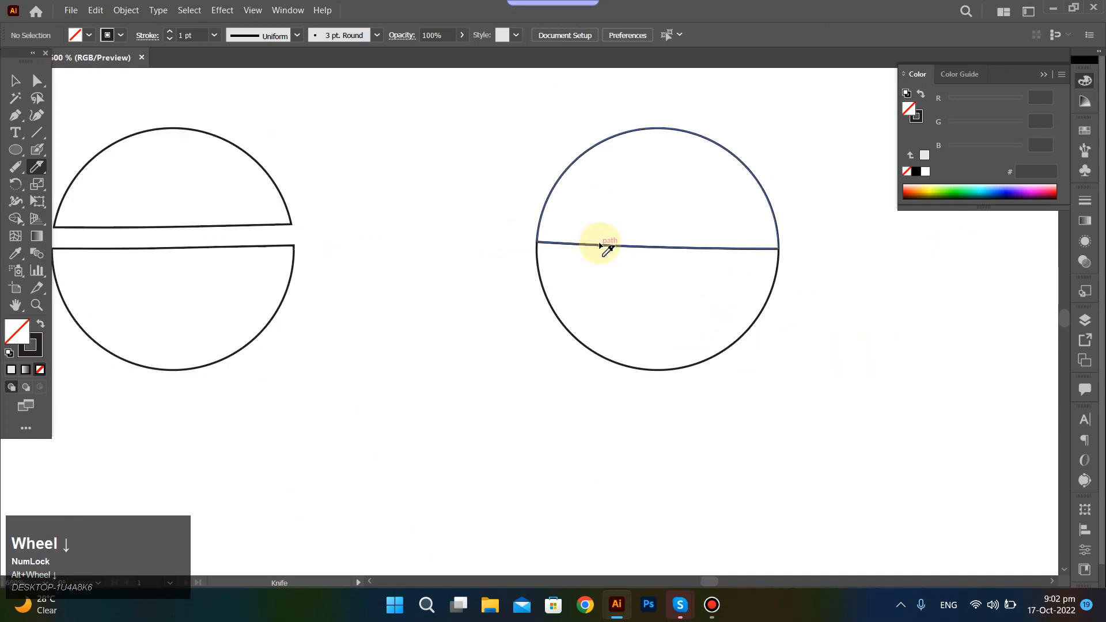
key("v")
left_click(569, 165)
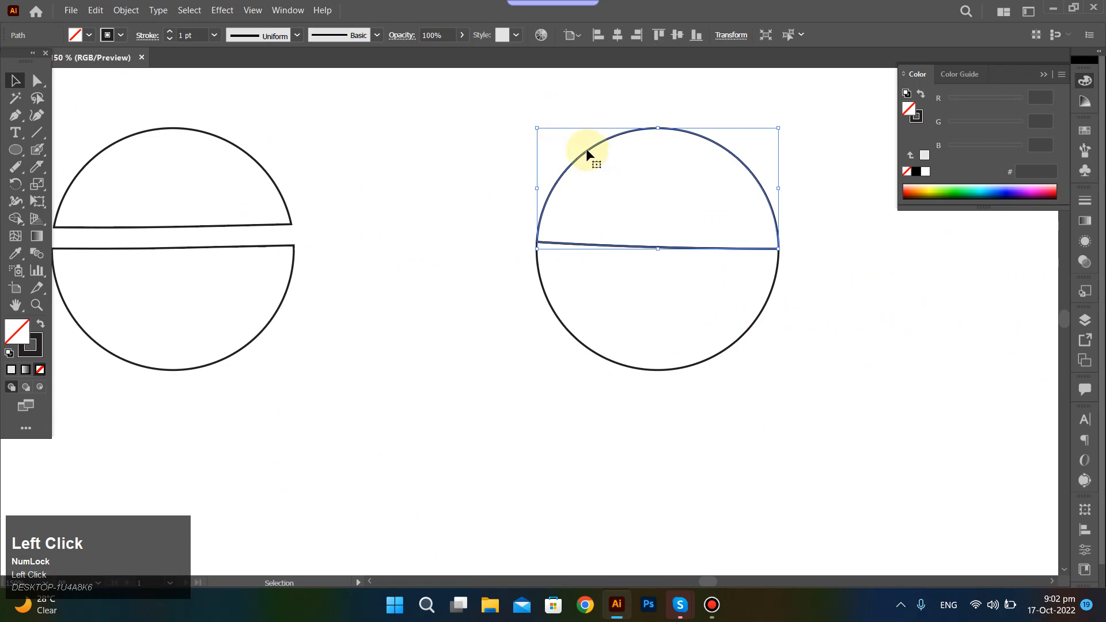
left_click_drag(519, 116, 382, 134)
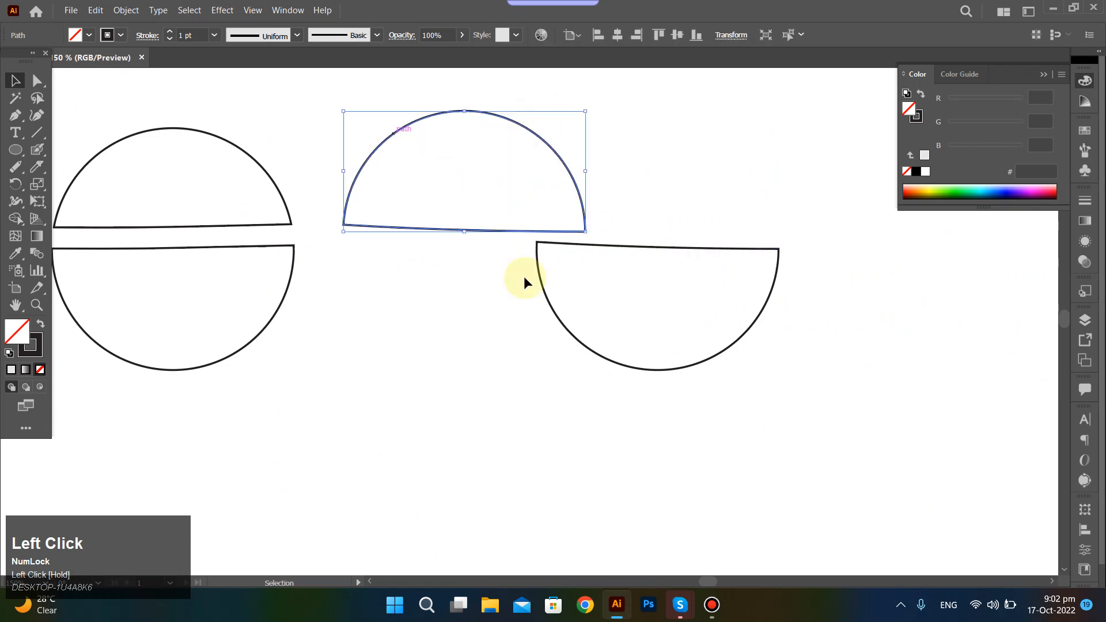
left_click(553, 320)
key("ctrl+z")
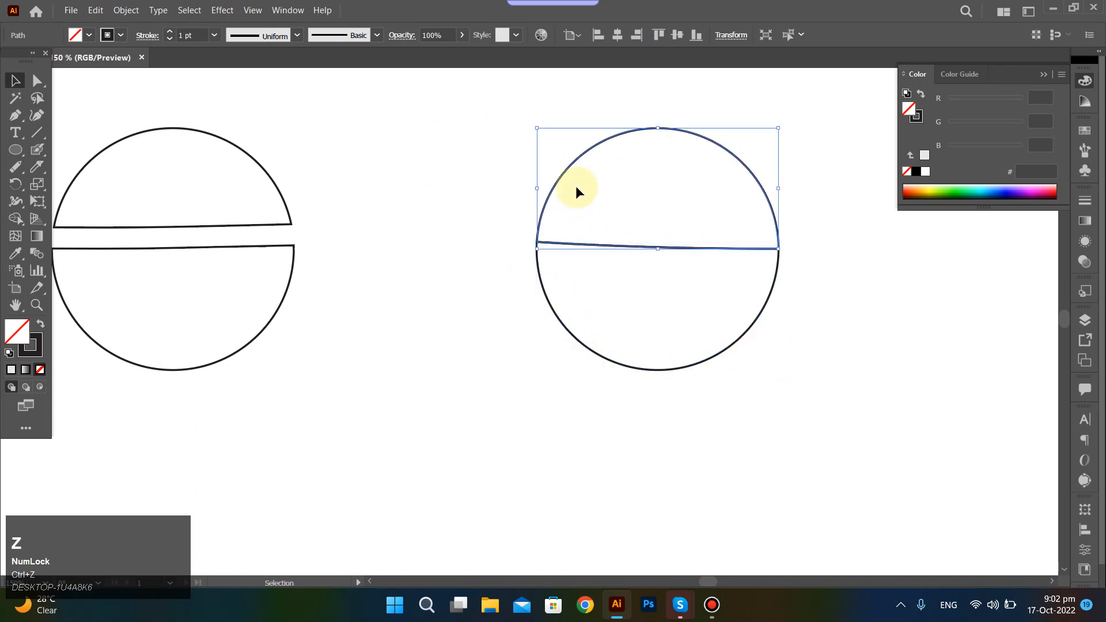
Select both halves of the right circle and undo the straight Knife cut.
left_click(488, 296)
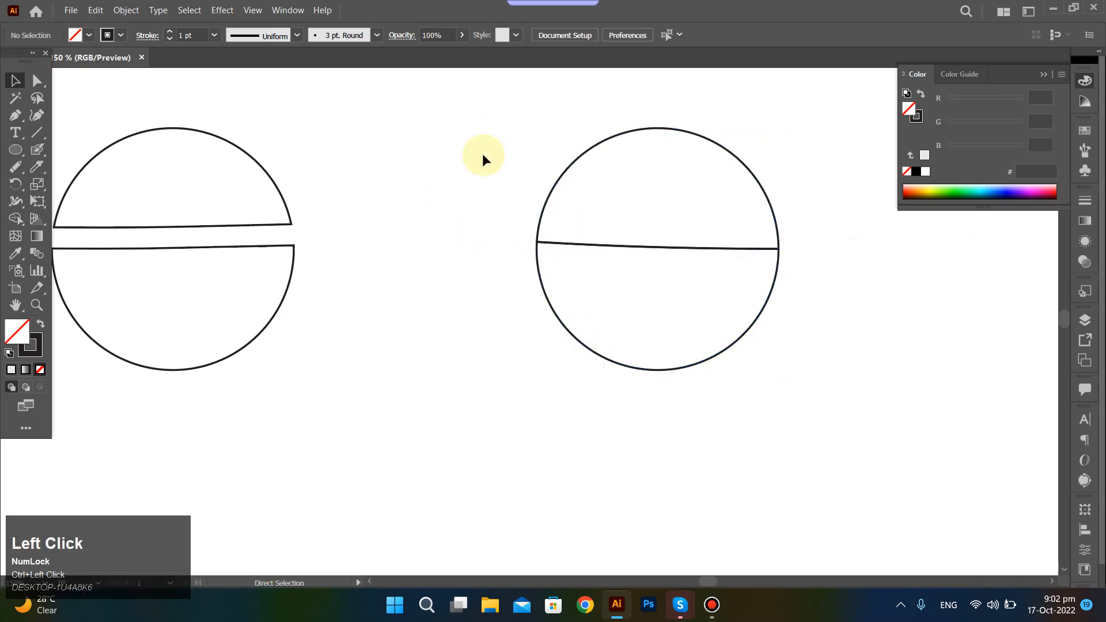
left_click_drag(482, 154, 879, 490)
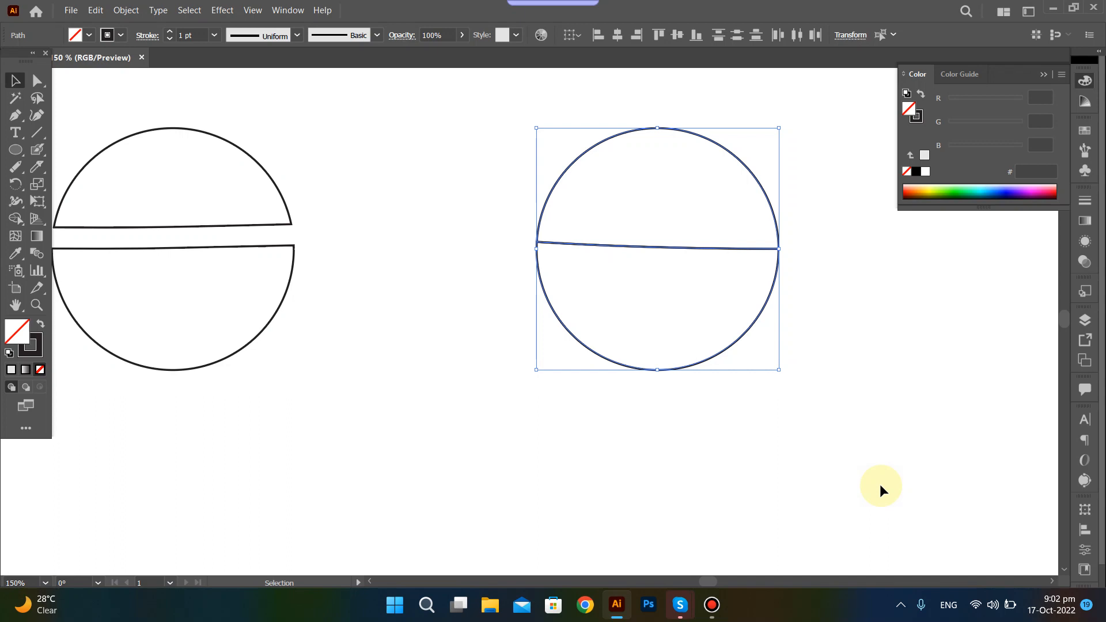
key("ctrl+z")
key("ctrl+z")
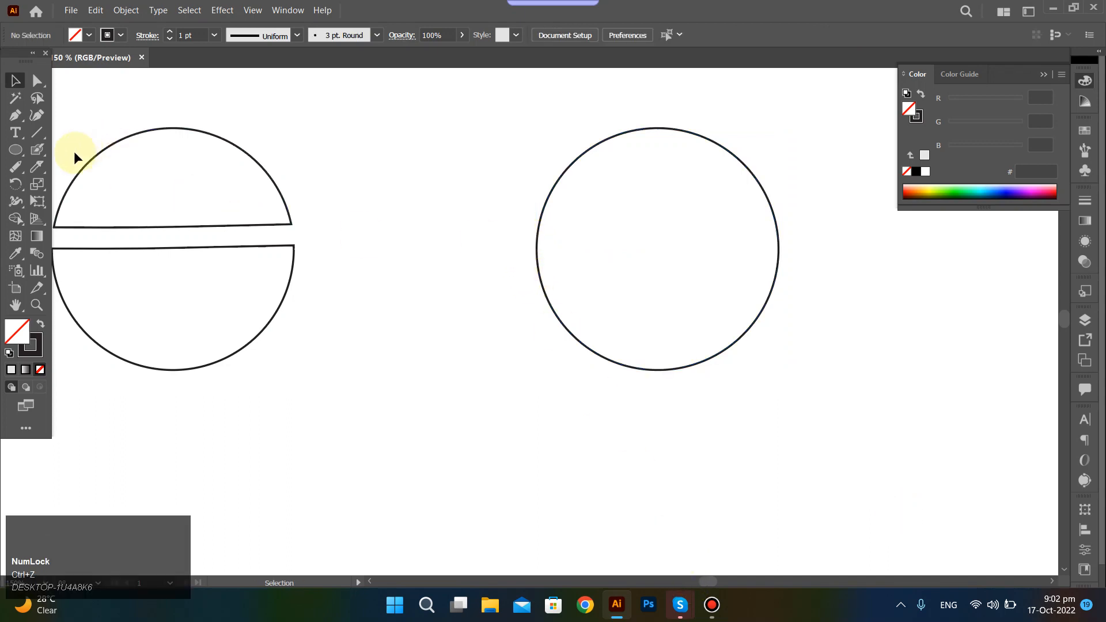
Cut the right circle across its middle with a wavy, dripping Knife stroke and select the upper piece.
left_click(37, 167)
mouse_move(523, 234)
left_mouse_down()
mouse_move(559, 234)
mouse_move(560, 253)
mouse_move(586, 252)
mouse_move(591, 230)
mouse_move(634, 234)
mouse_move(640, 258)
mouse_move(674, 254)
mouse_move(675, 230)
mouse_move(710, 233)
mouse_move(720, 268)
mouse_move(753, 230)
mouse_move(793, 266)
left_mouse_up()
left_click(815, 331)
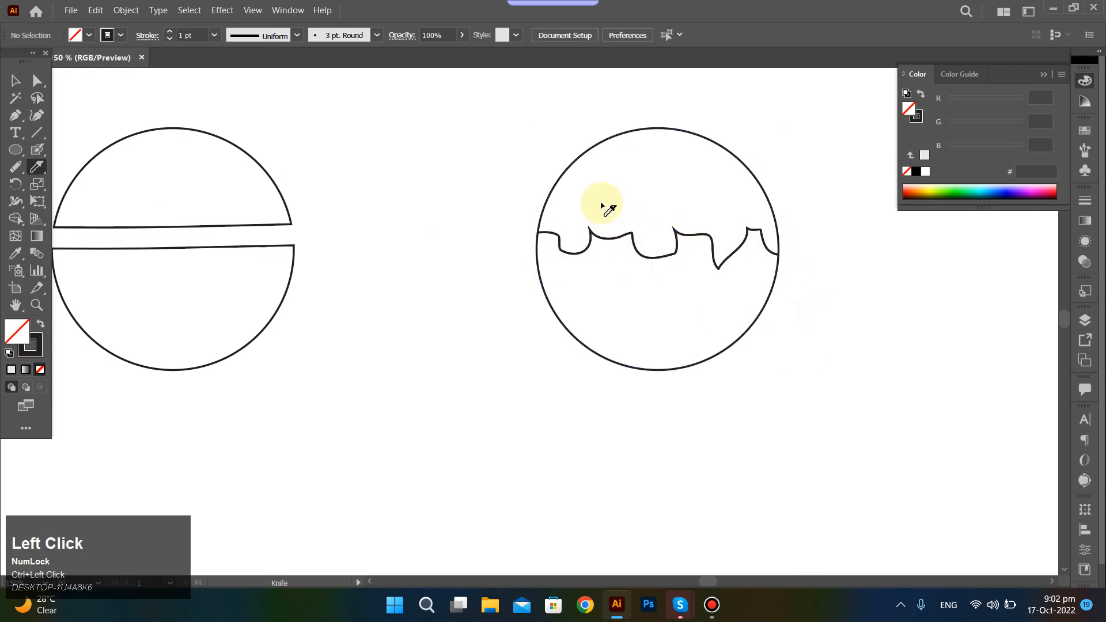
key("v")
left_click(637, 143)
left_click(664, 127)
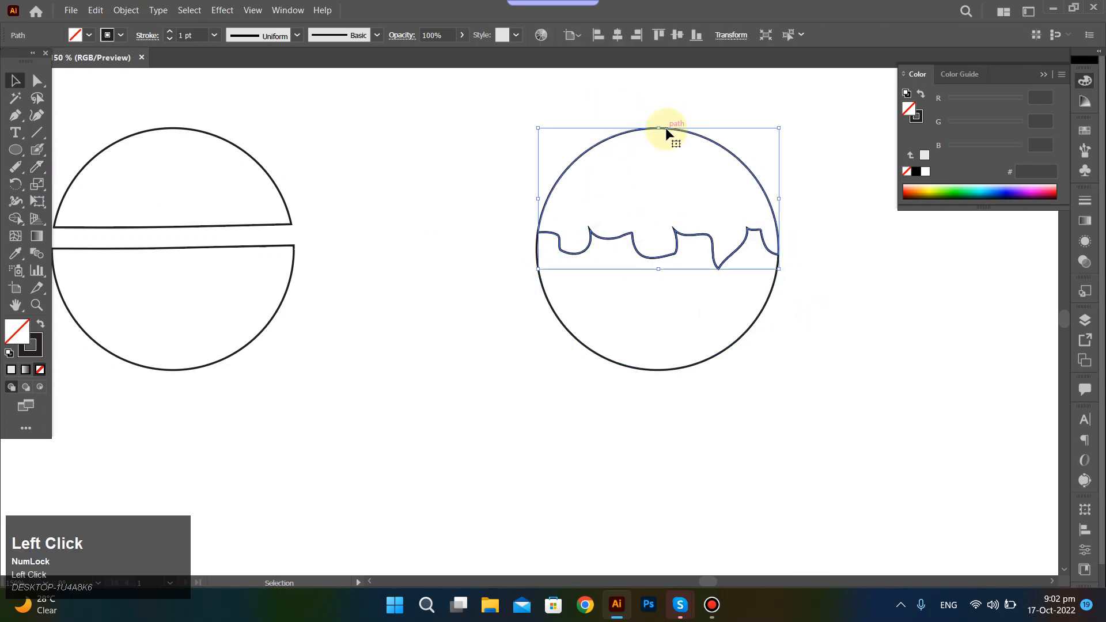
mouse_move(666, 132)
left_mouse_down()
mouse_move(579, 113)
mouse_move(541, 84)
mouse_move(645, 56)
mouse_move(537, 136)
mouse_move(493, 456)
mouse_move(624, 178)
mouse_move(654, 81)
mouse_move(678, 96)
mouse_move(660, 105)
mouse_move(665, 129)
left_mouse_up()
Move the left circle's upper half down onto its lower half to compare the fit, then undo the move.
left_click(254, 189)
left_click_drag(269, 179, 271, 199)
left_click(343, 209)
scroll(346, 264, "left", 5)
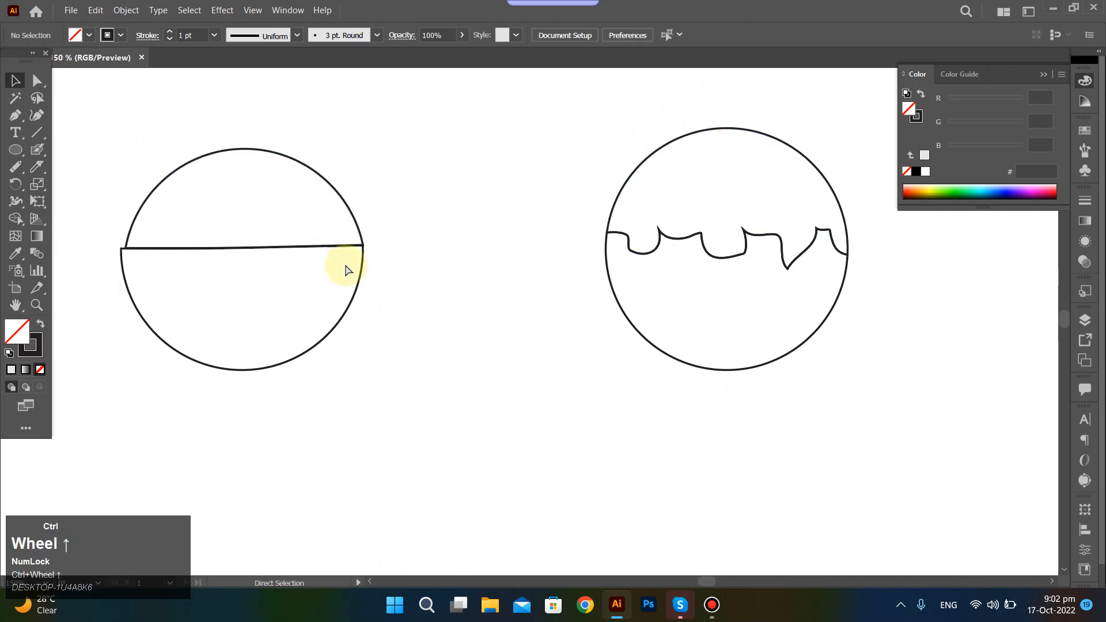
scroll(575, 277, "down", 2)
left_click_drag(431, 183, 582, 314)
key("ctrl+z")
Delete both the wavy-cut right circle and the two erased halves of the left circle.
left_click_drag(391, 152, 536, 333)
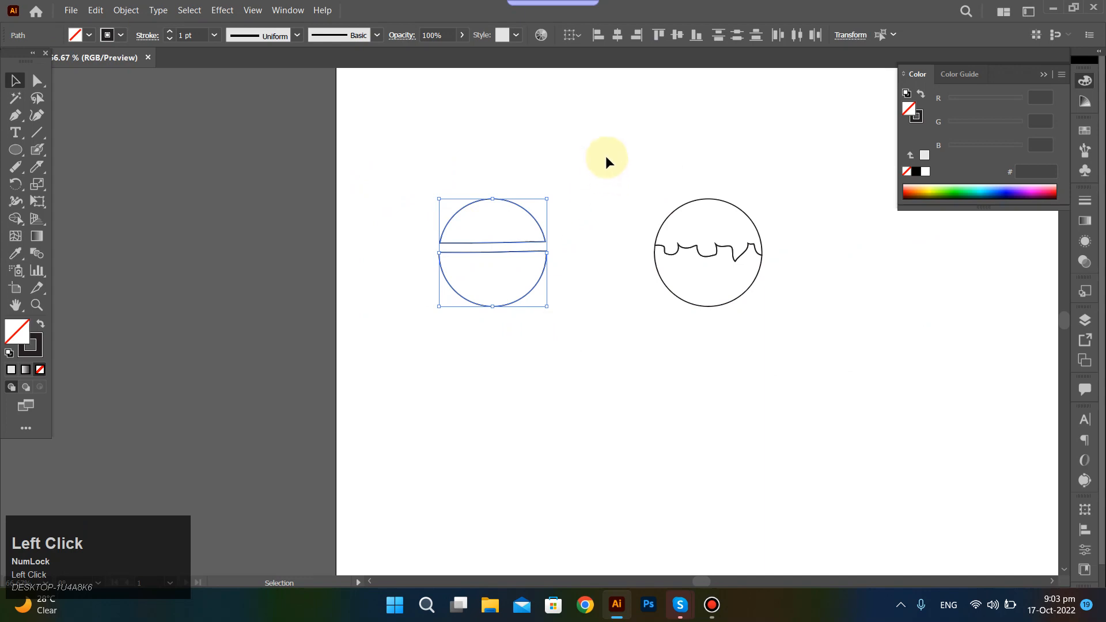
left_click_drag(605, 155, 780, 338)
left_click_drag(714, 236, 713, 236)
left_click_drag(687, 165, 687, 164)
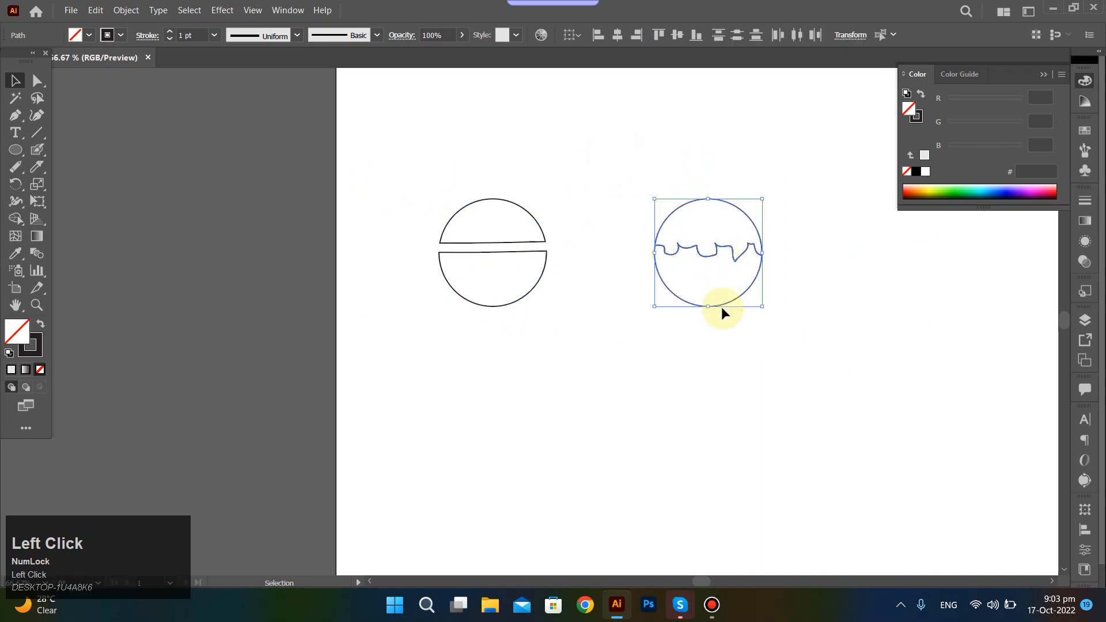
key("Delete")
left_click_drag(393, 169, 553, 333)
key("Delete")
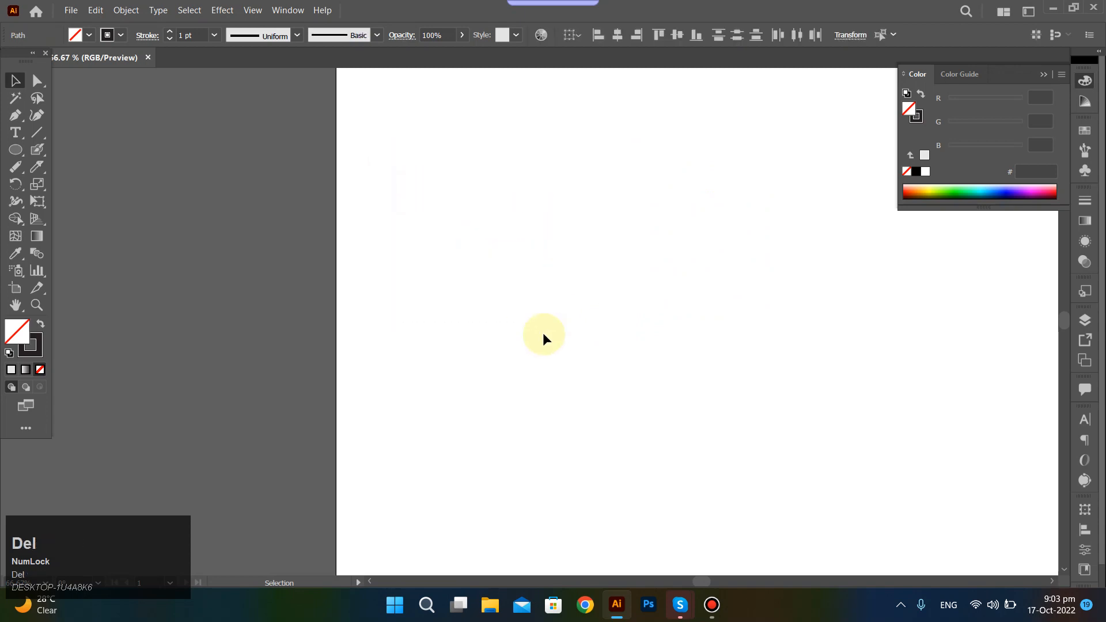
Paint a wide U-shaped curve across the upper part of the artboard with the Paintbrush tool and select it.
left_click(35, 169)
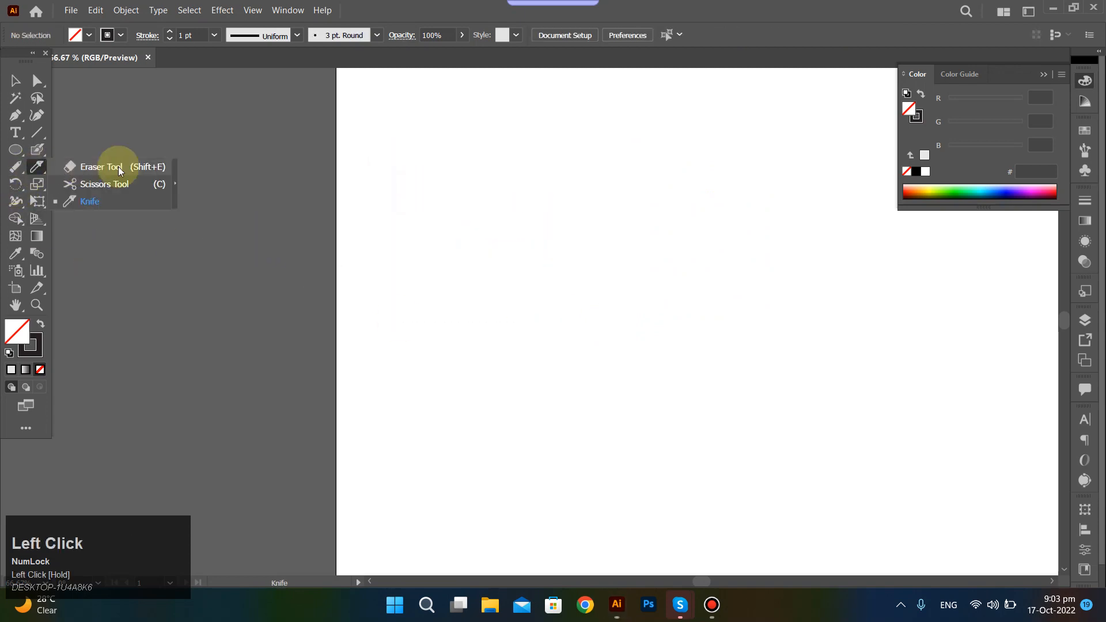
left_click(250, 143)
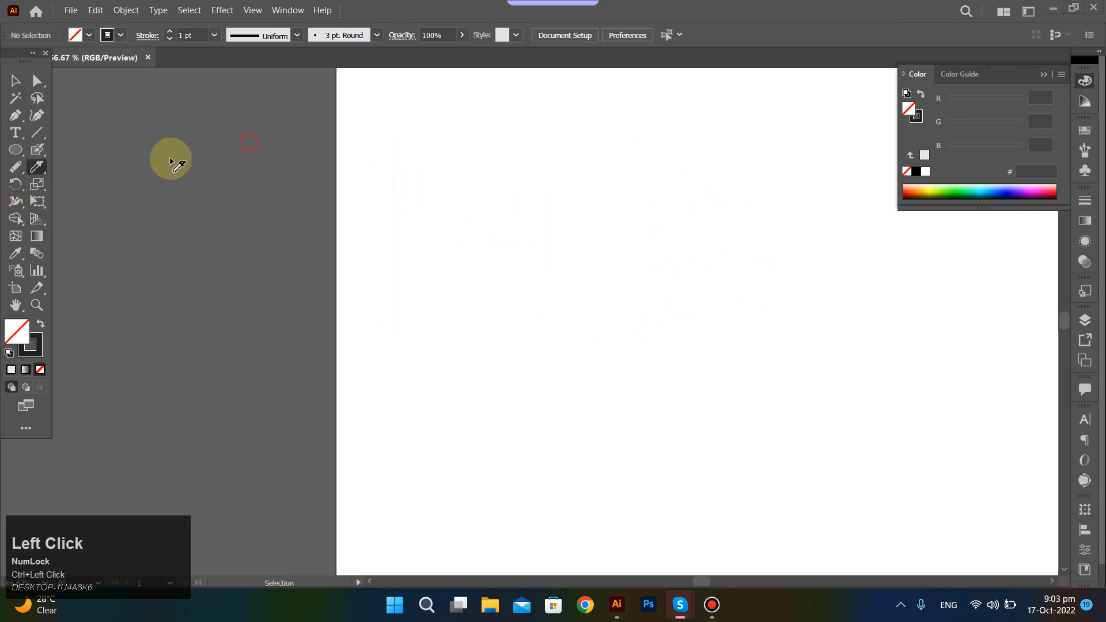
left_click(36, 149)
left_click(99, 148)
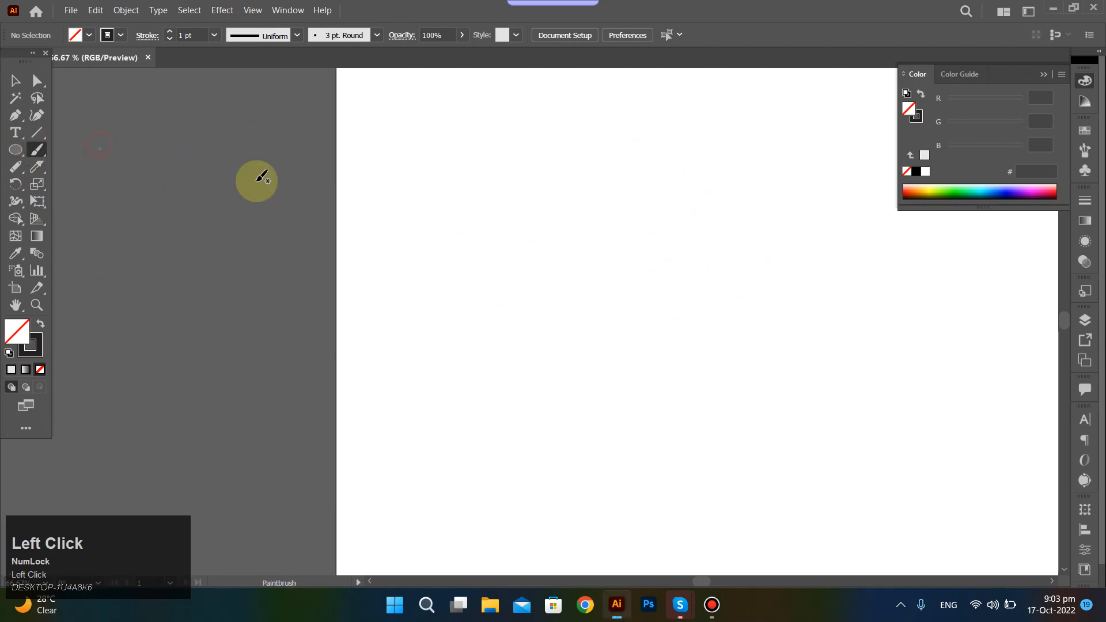
scroll(421, 213, "left", 4)
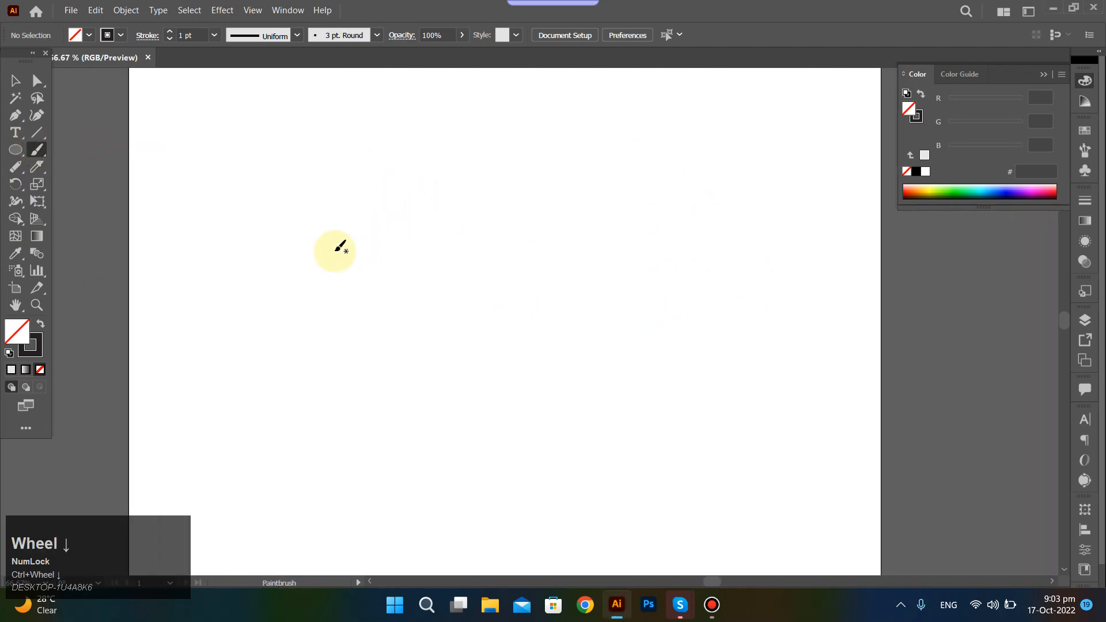
left_click_drag(253, 188, 342, 247)
left_click_drag(407, 262, 535, 193)
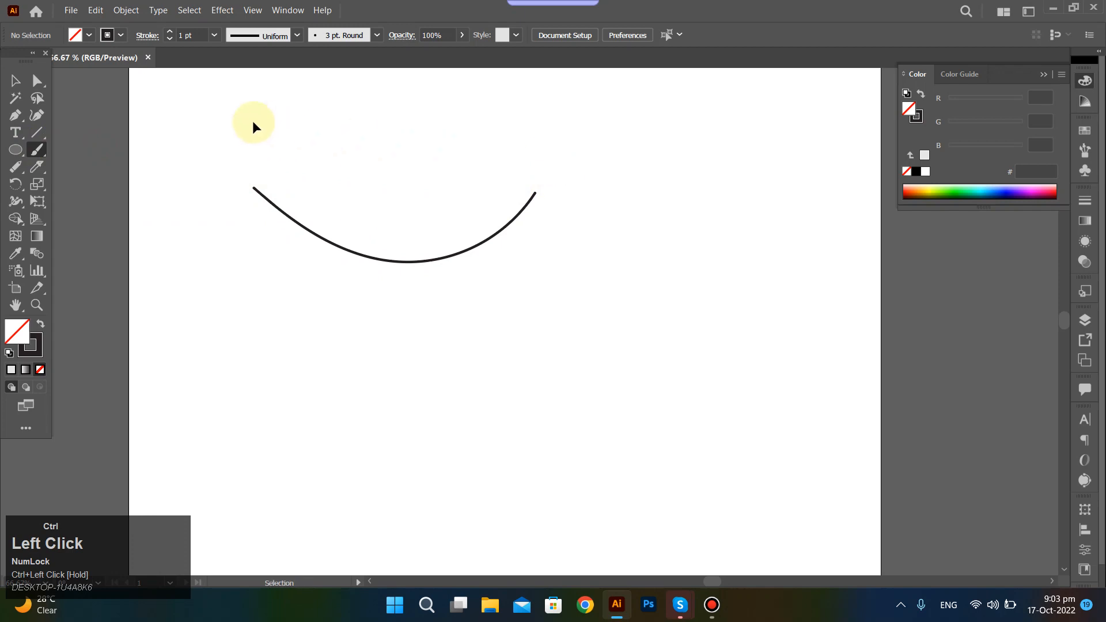
left_click_drag(253, 122, 580, 354)
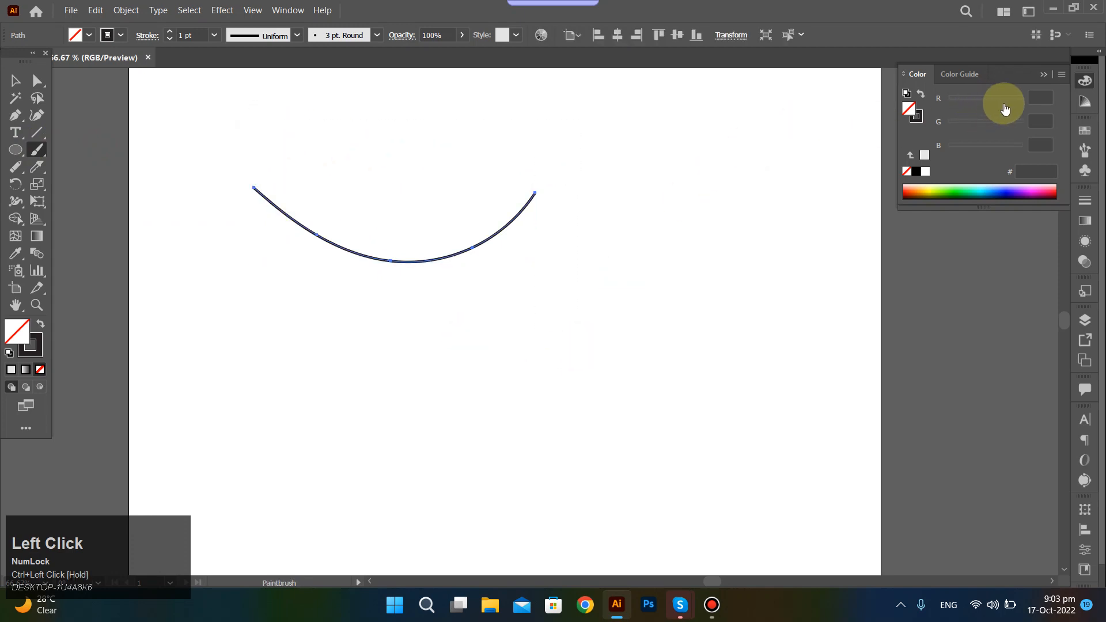
Show the available brushes and apply the large round Touch Calligraphic brush to the selected curve.
left_click(1006, 103)
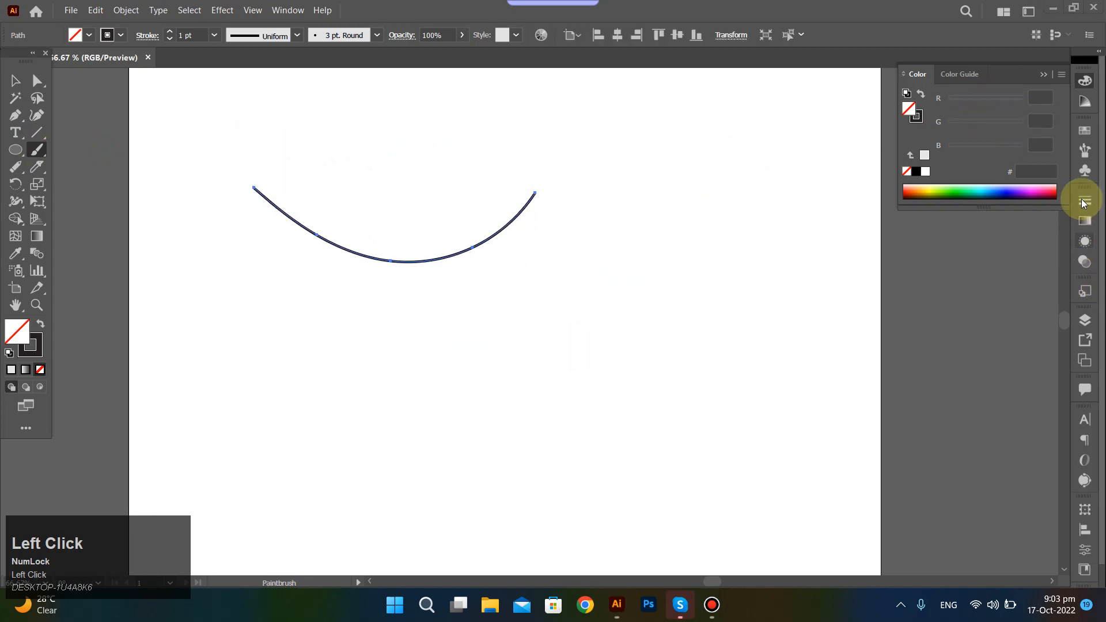
left_click(1083, 153)
left_click(1080, 155)
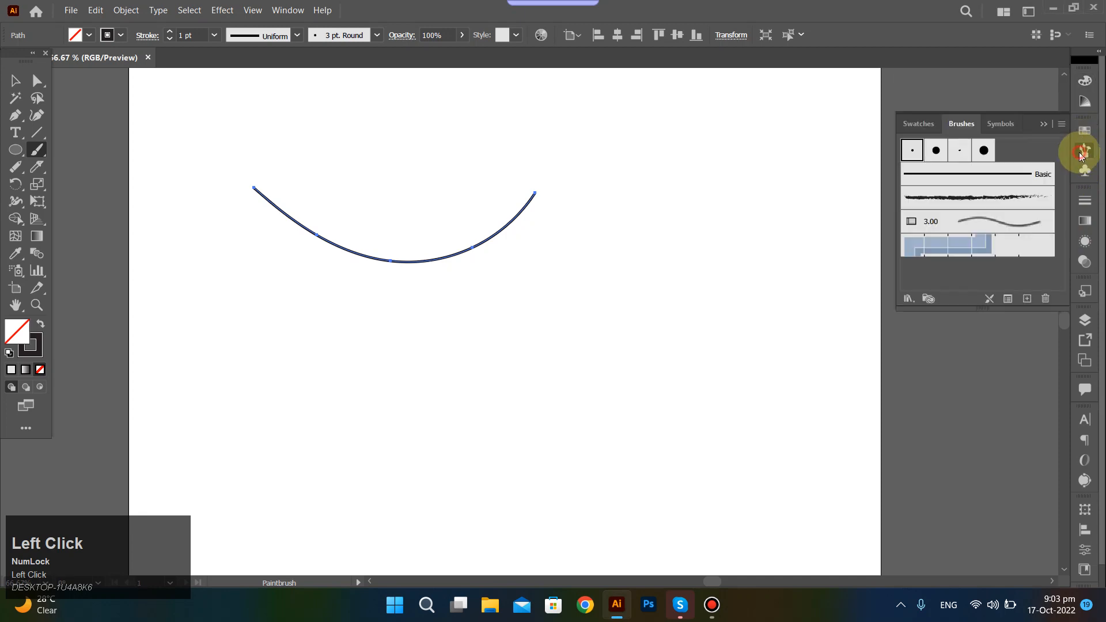
left_click(1080, 155)
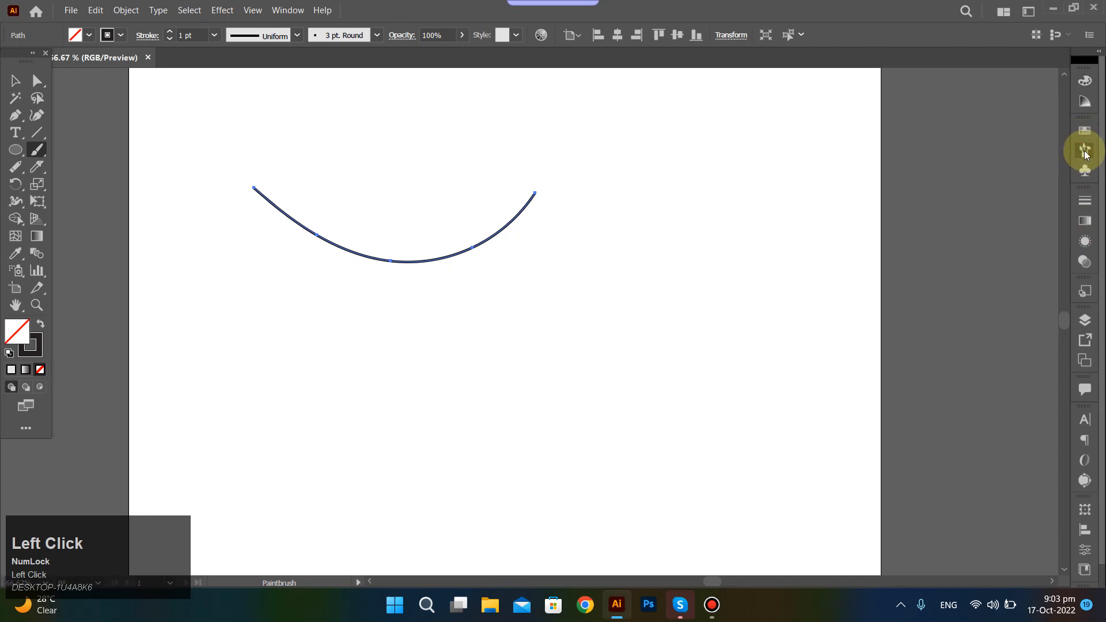
left_click(1084, 152)
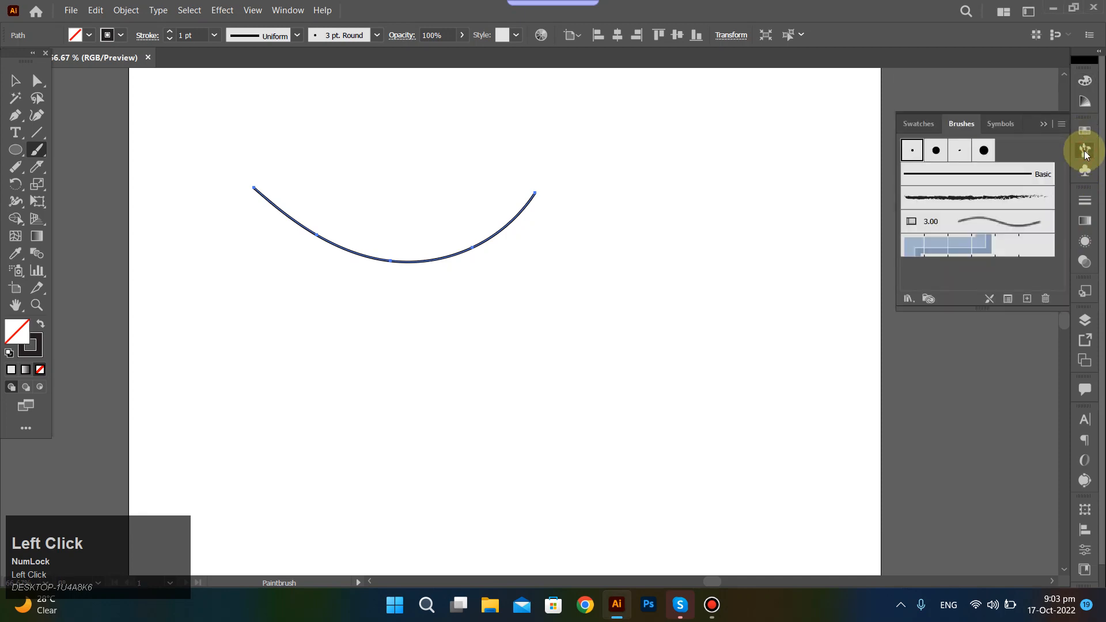
left_click(911, 152)
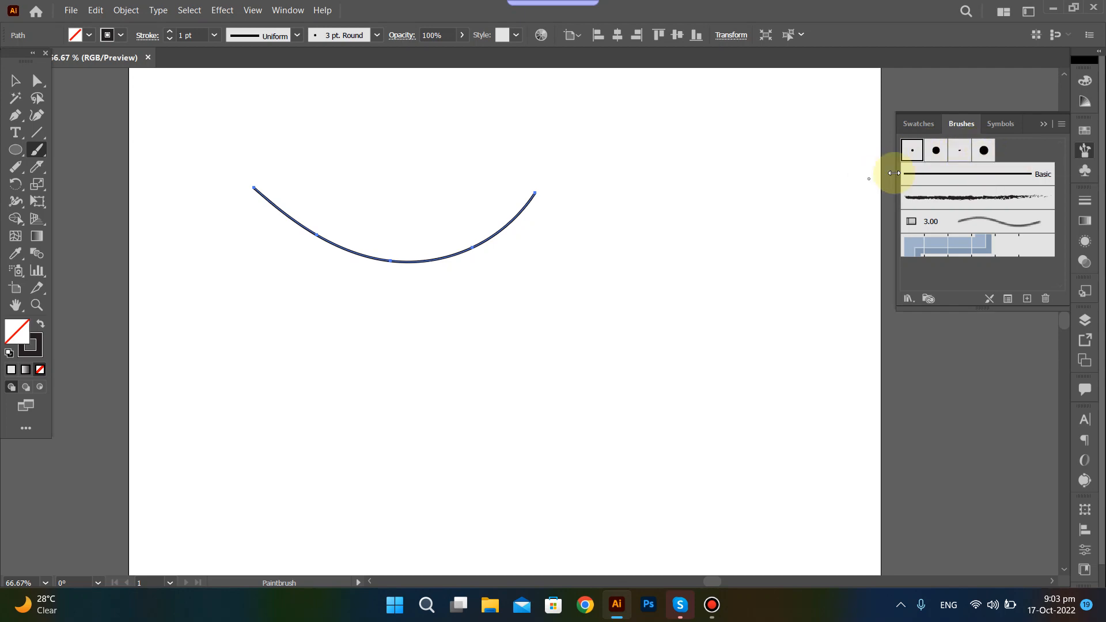
left_click(983, 151)
Try painting freehand strokes beside the curve with the thick calligraphic brush, then undo them.
mouse_move(739, 171)
left_mouse_down()
mouse_move(652, 219)
mouse_move(527, 315)
mouse_move(502, 290)
left_mouse_up()
mouse_move(580, 266)
left_mouse_down()
mouse_move(713, 227)
mouse_move(713, 218)
left_mouse_up()
key("ctrl+z")
key("ctrl+z")
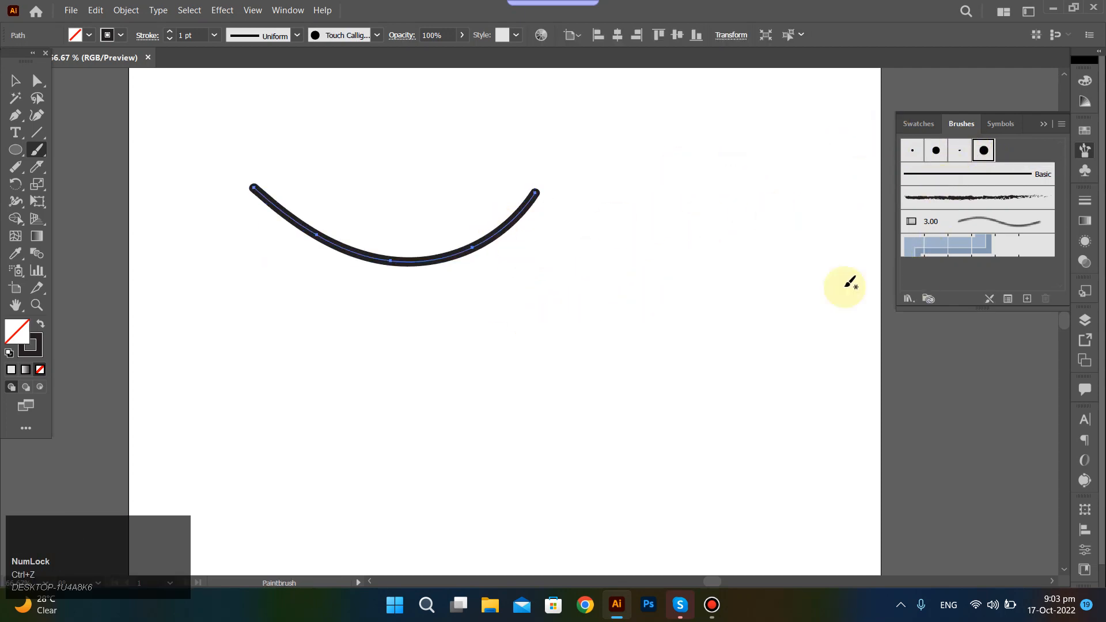
Review the Paintbrush Tool Options and close them without changing any setting.
double_click(39, 153)
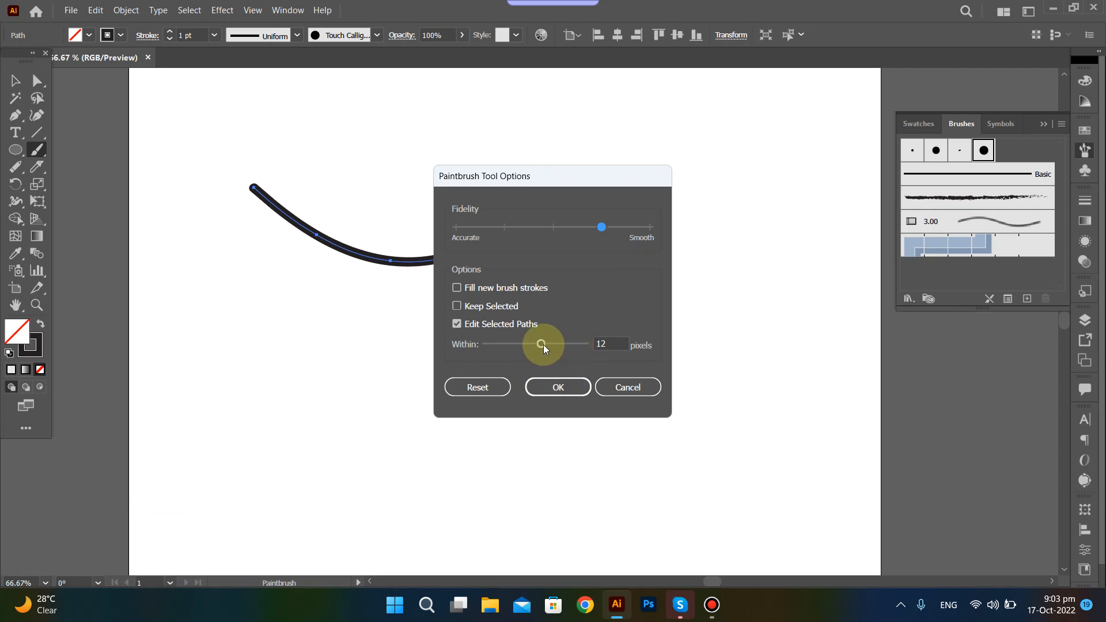
left_click(632, 388)
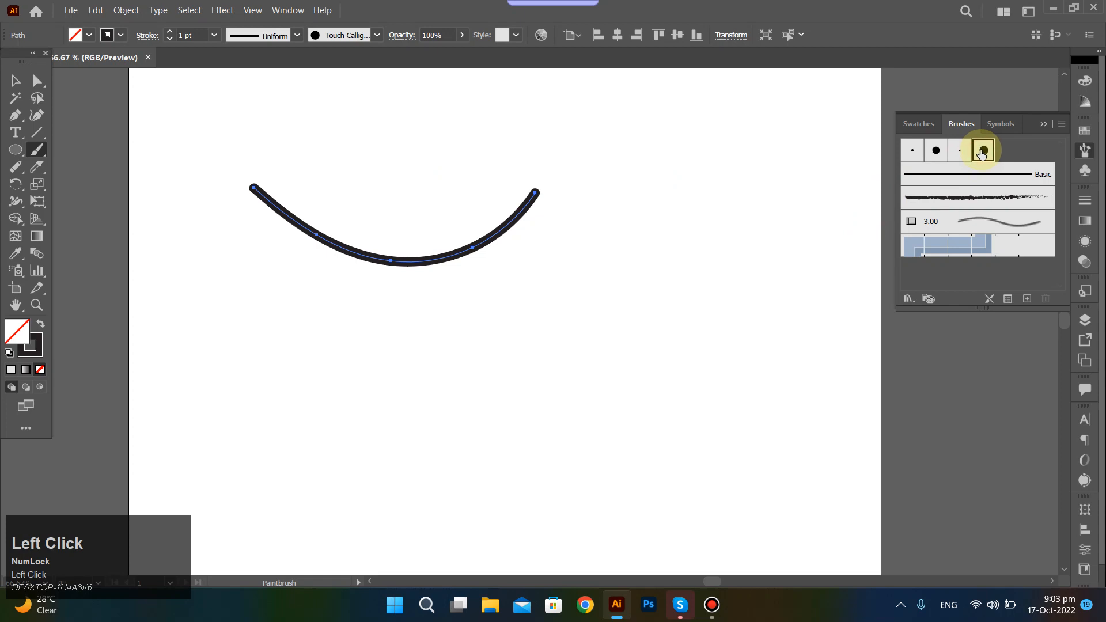
right_click(981, 153)
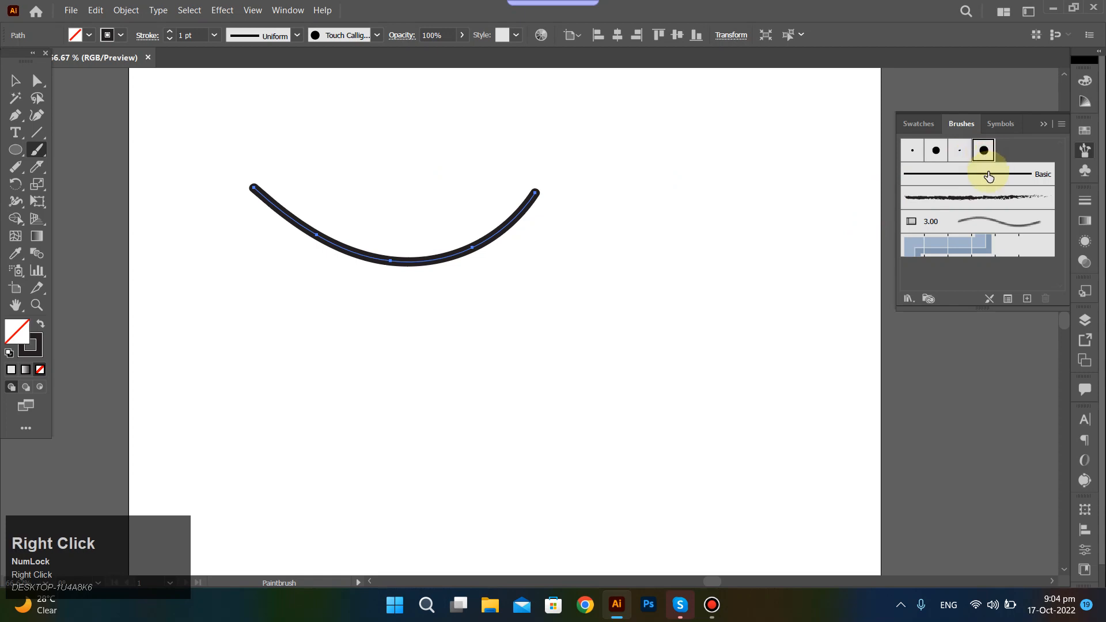
Apply the Basic brush to the curve, look through the brush library categories, and select the curve again.
left_click(988, 174)
left_click(988, 175)
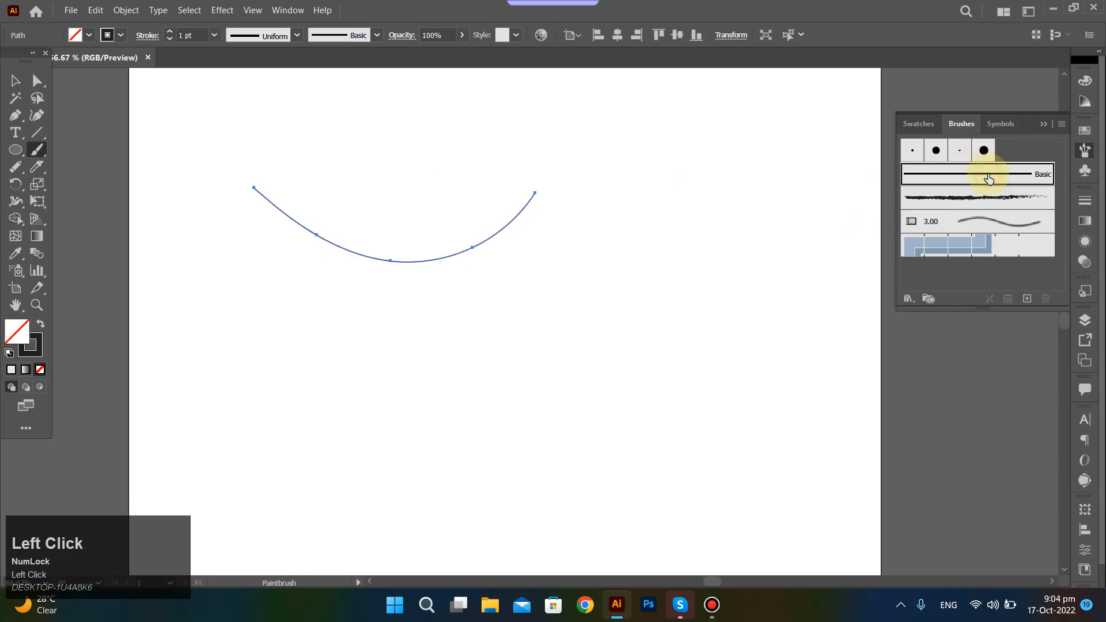
left_click(909, 299)
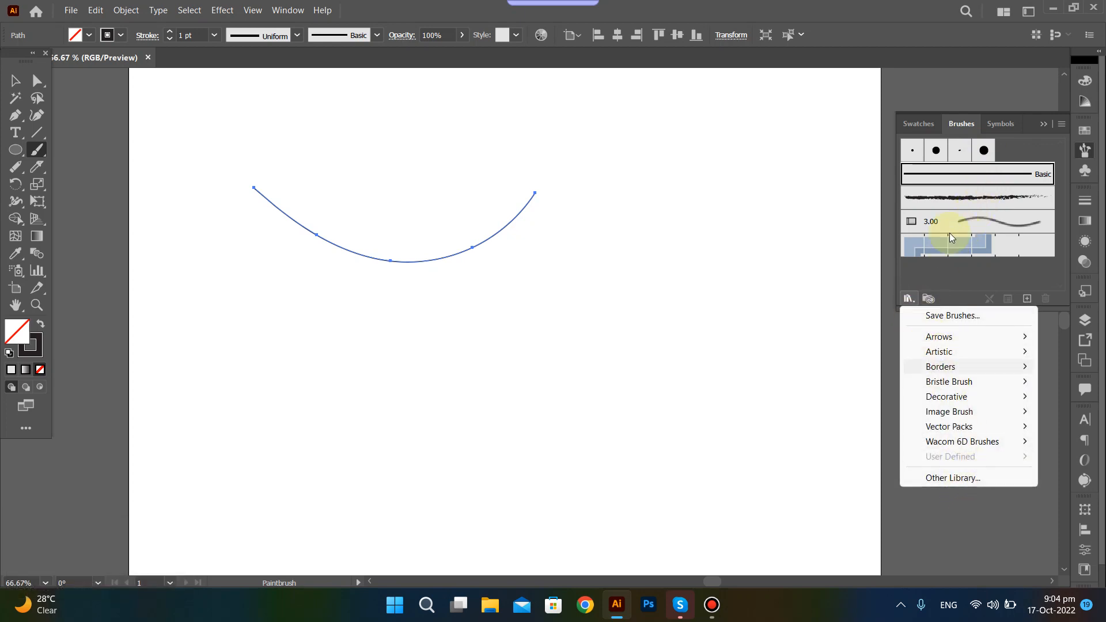
left_click(962, 172)
left_click_drag(382, 158, 580, 386)
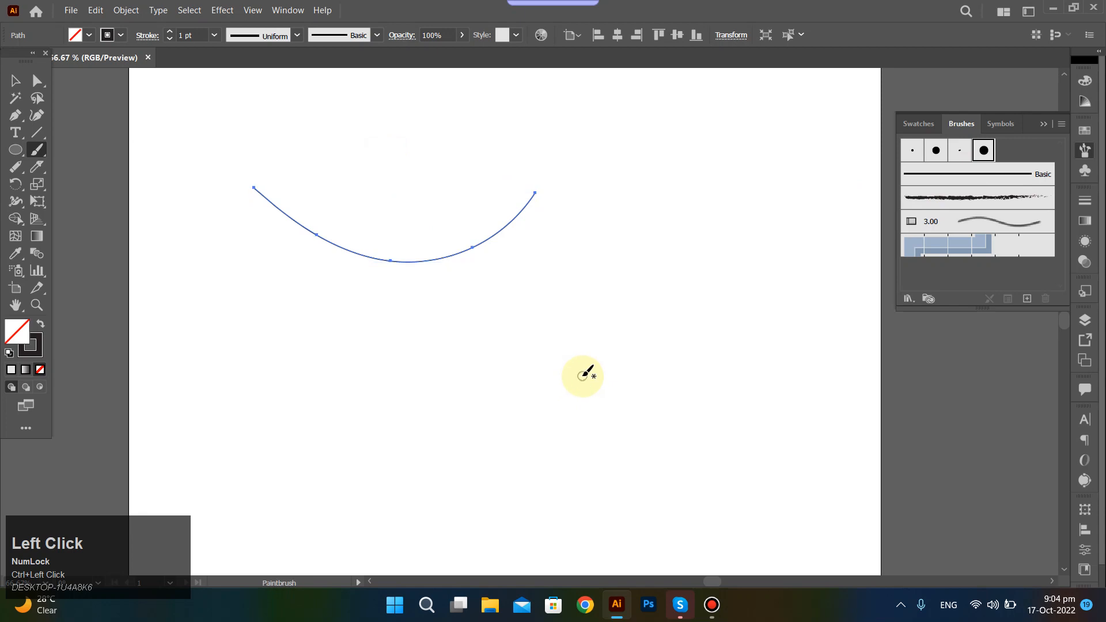
Delete the selected painted curve from the artboard.
key("Delete")
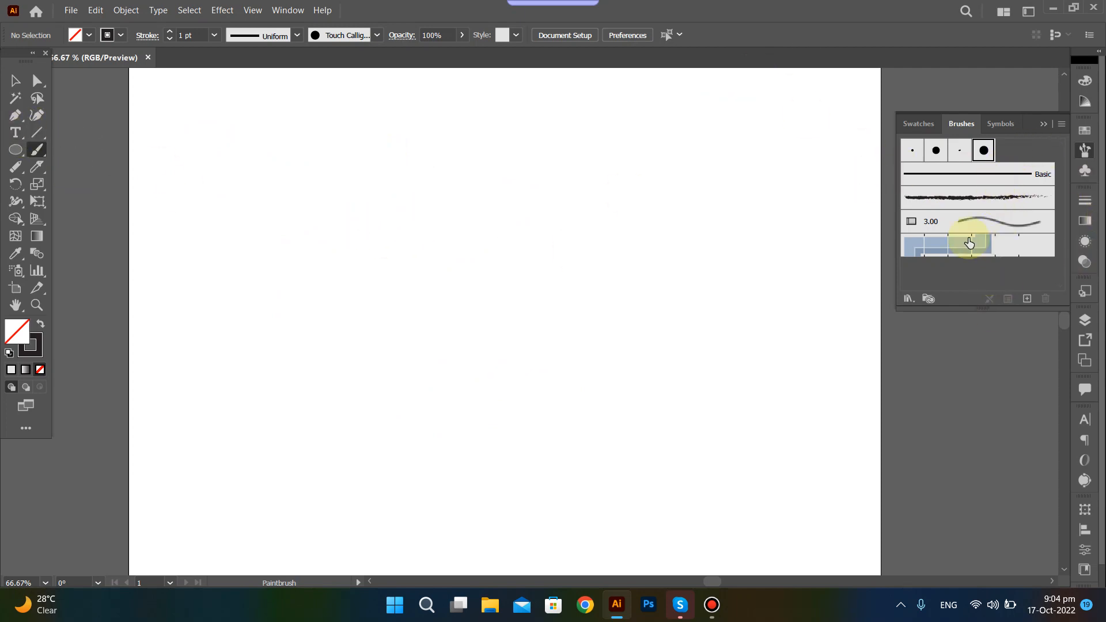
key("p")
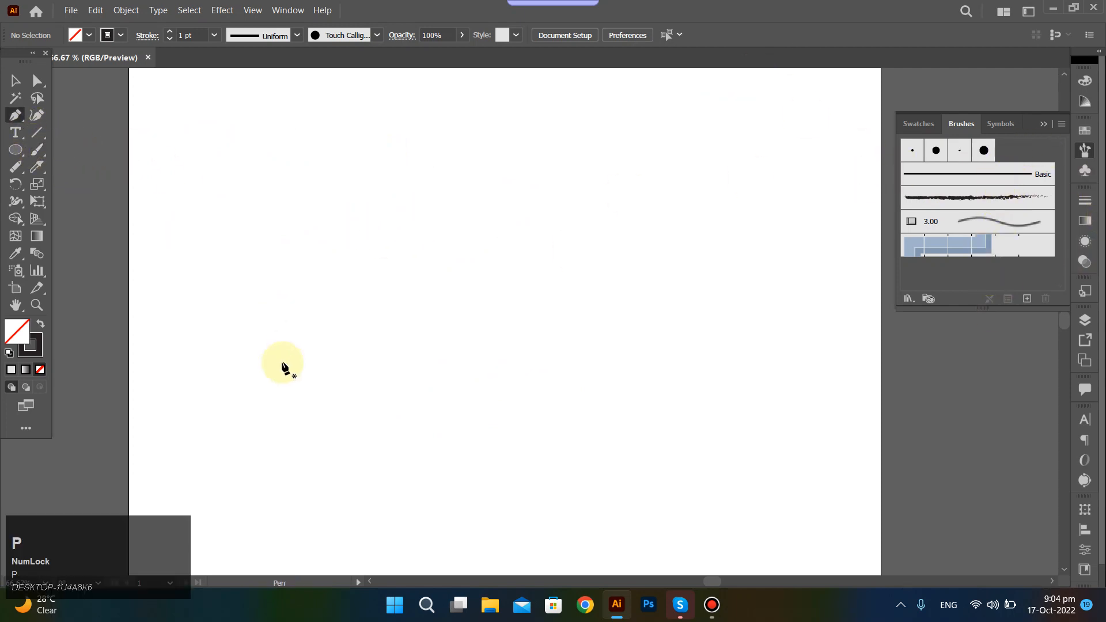
left_click_drag(228, 291, 259, 265)
key("ctrl+z")
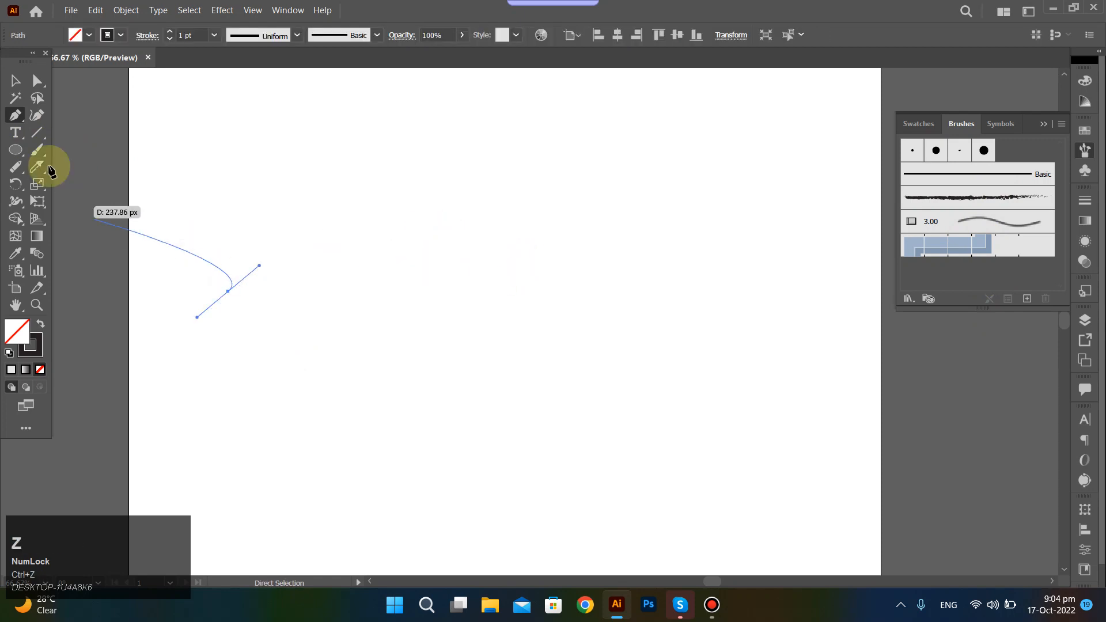
key("ctrl+z")
left_click(170, 251, "ctrl")
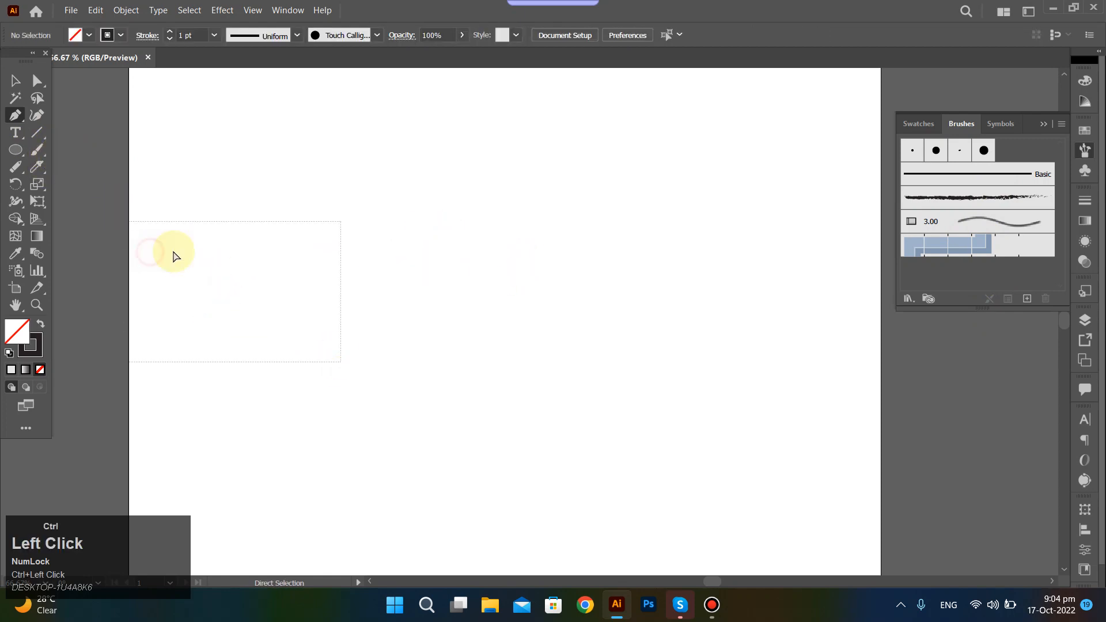
Paint a wavy freehand stroke rising across the artboard using the Paintbrush with the rough charcoal-style brush.
left_click(41, 155)
left_click(974, 196)
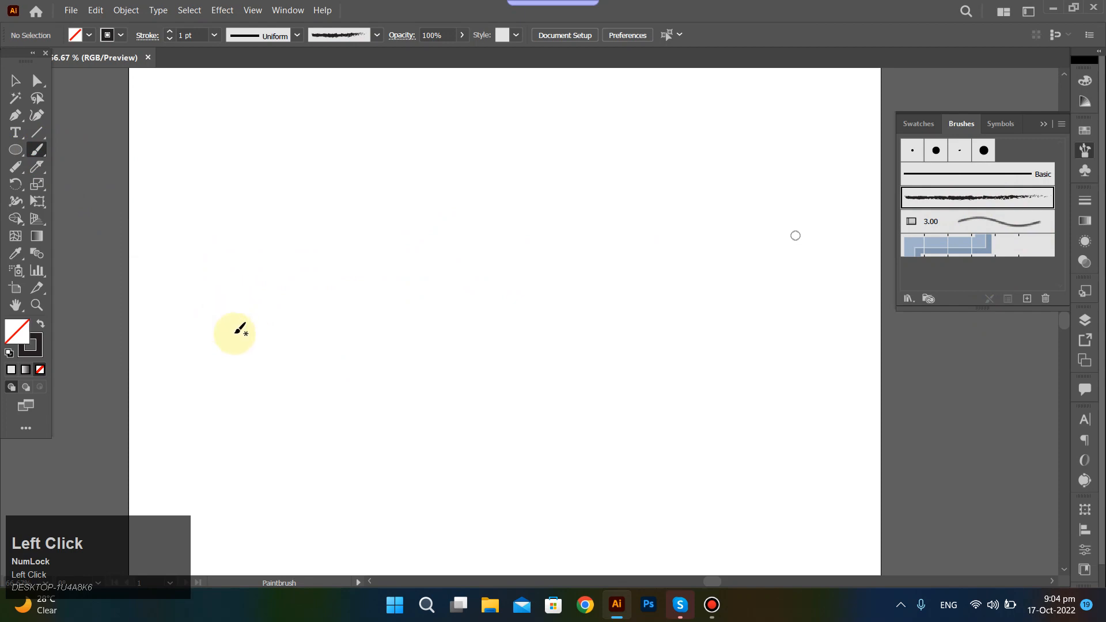
mouse_move(233, 332)
left_mouse_down()
mouse_move(267, 266)
mouse_move(579, 226)
mouse_move(616, 177)
left_mouse_up()
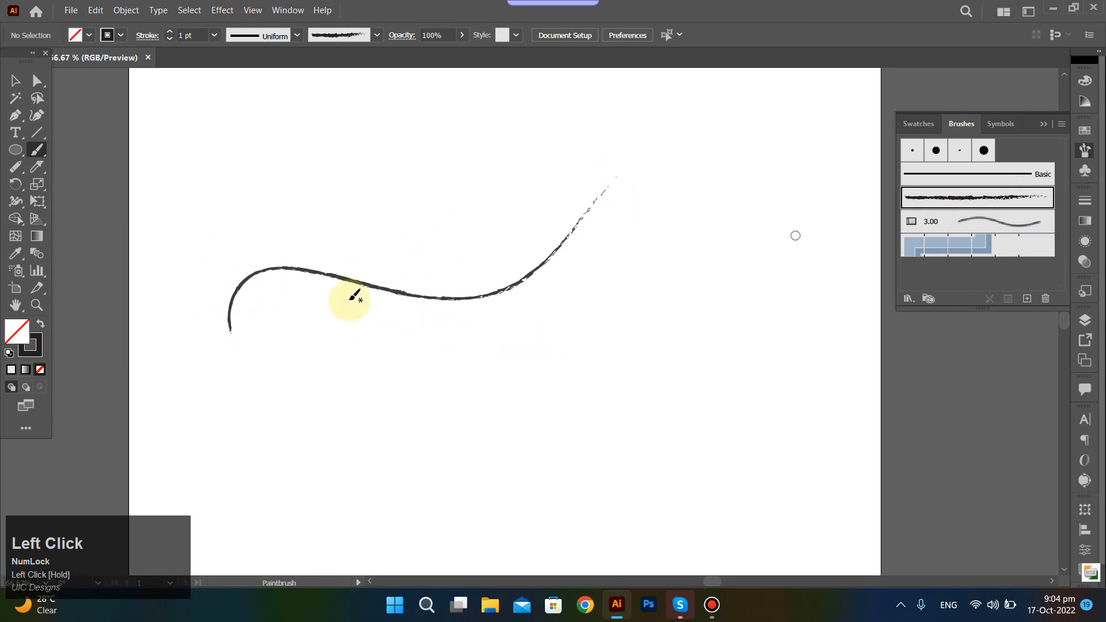
Select the painted charcoal-style stroke and delete it.
left_click(450, 298, "ctrl")
left_click_drag(454, 298, 397, 257)
key("Delete")
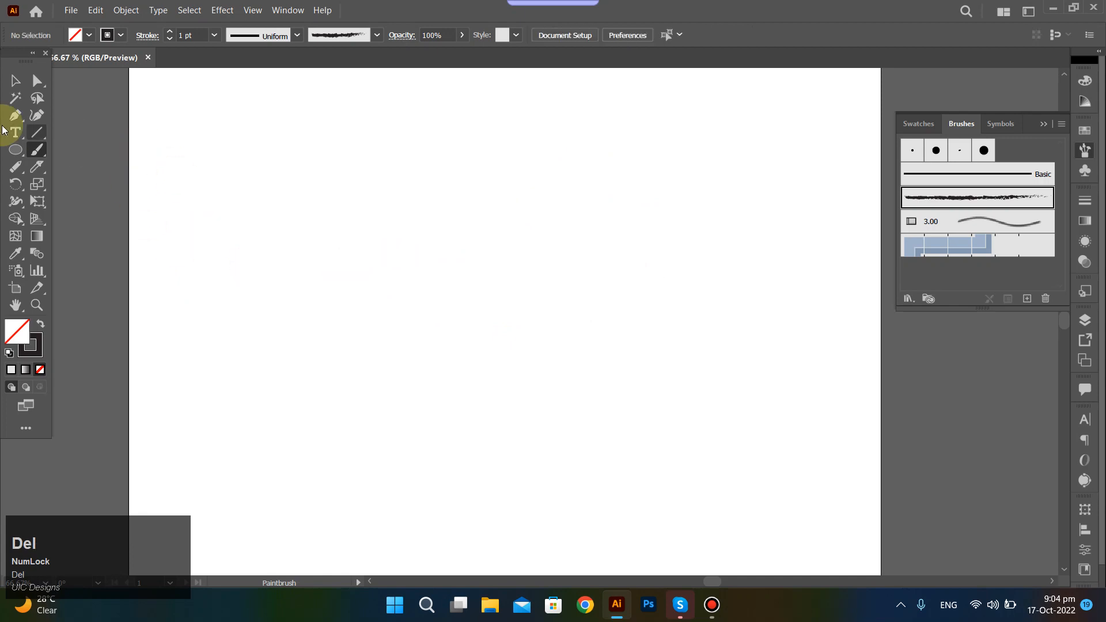
left_click(33, 138)
left_click(230, 287)
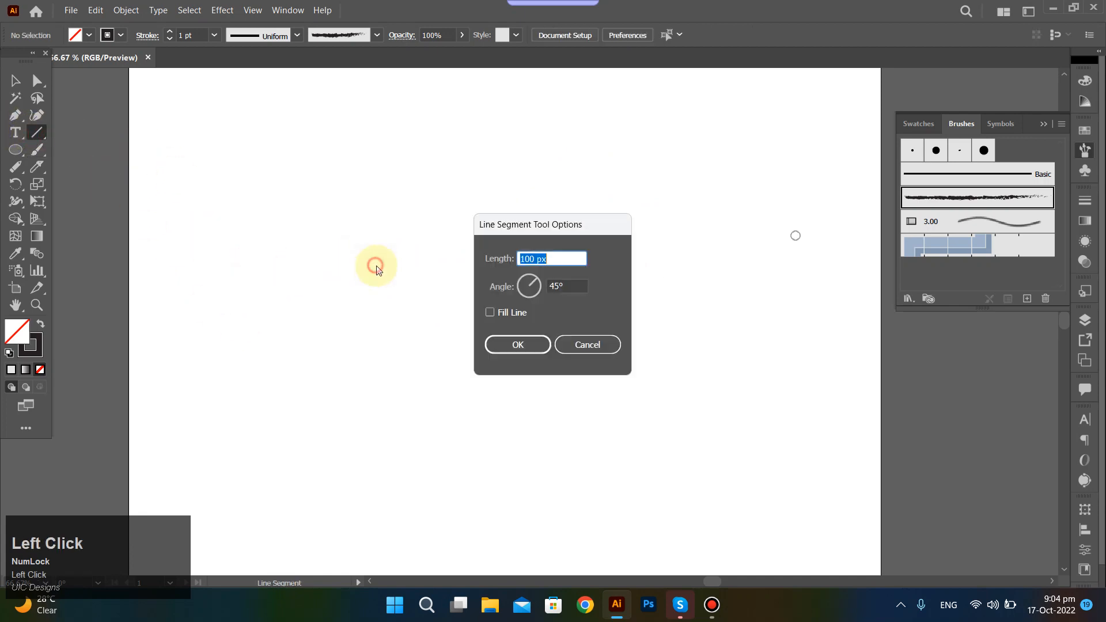
left_click(578, 349)
left_click_drag(240, 280, 252, 277)
left_click_drag(691, 242, 649, 180)
left_click_drag(532, 172, 529, 183)
left_click_drag(524, 247, 525, 238)
left_click_drag(508, 304, 452, 317)
key("ctrl+z")
left_click_drag(197, 178, 747, 369)
mouse_move(242, 271)
left_mouse_down()
mouse_move(303, 258)
mouse_move(392, 291)
left_mouse_up()
key("ctrl+z")
key("ctrl+z")
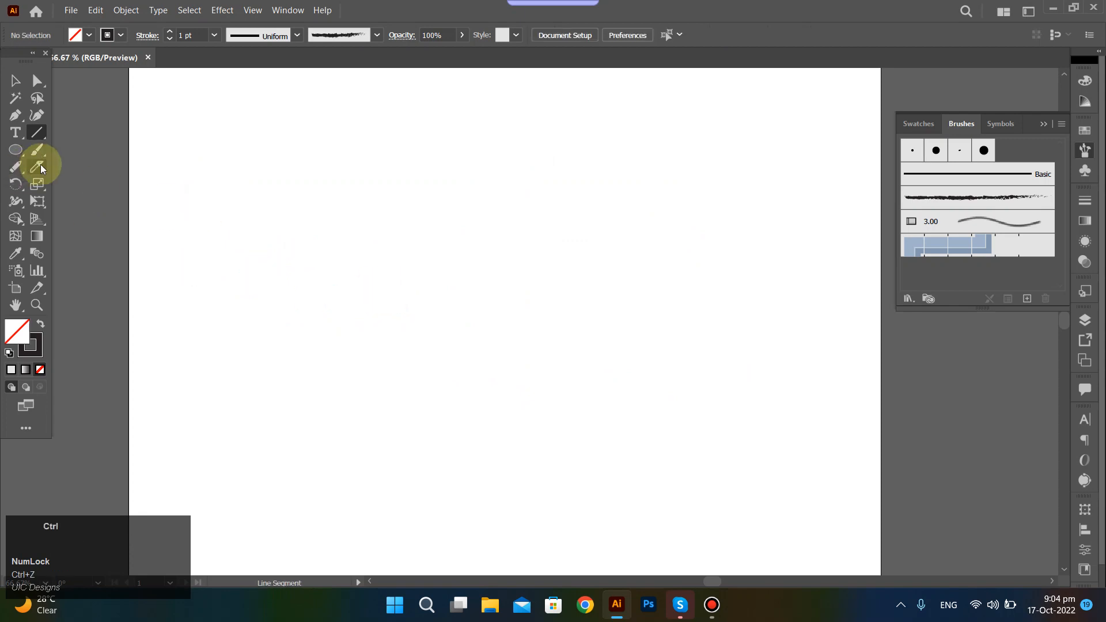
key("ctrl+z")
key("ctrl+shift+a")
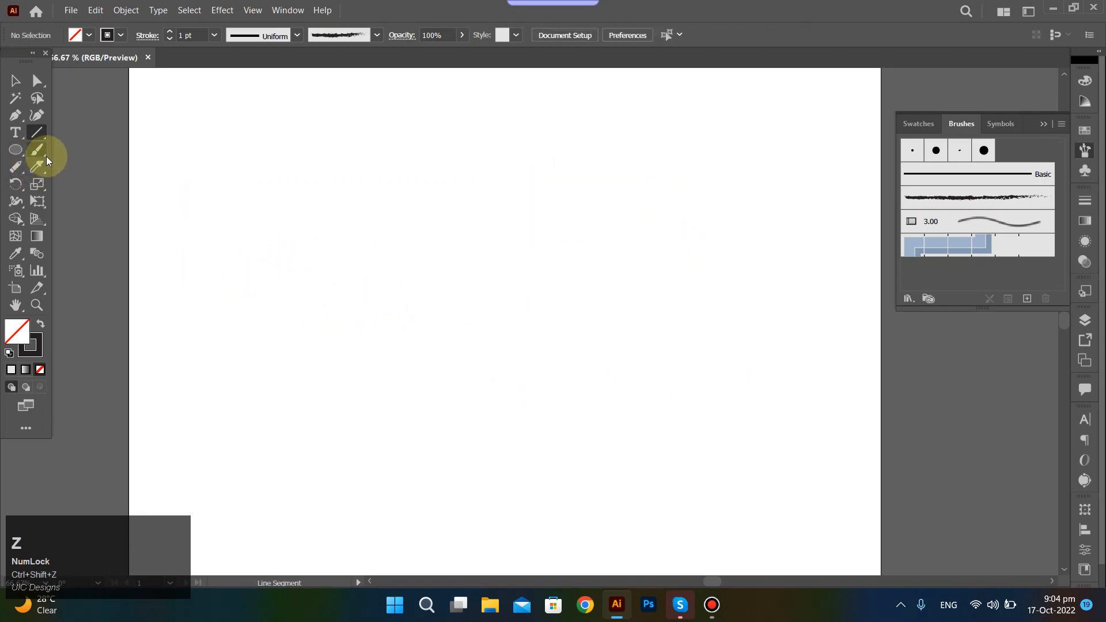
Draw an open wavy curve with four anchor points across the artboard using the Pen tool, then deselect it.
key("p")
left_click(238, 283)
left_click_drag(435, 246, 568, 320)
left_click_drag(670, 200, 714, 151)
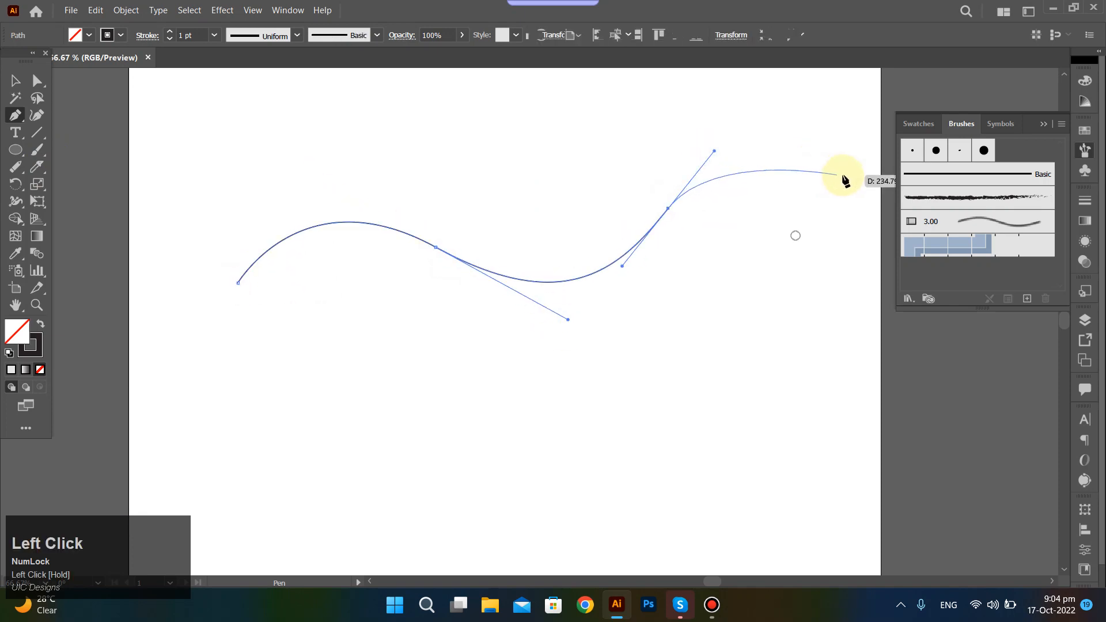
left_click_drag(842, 176, 796, 235)
left_click(857, 230, "ctrl")
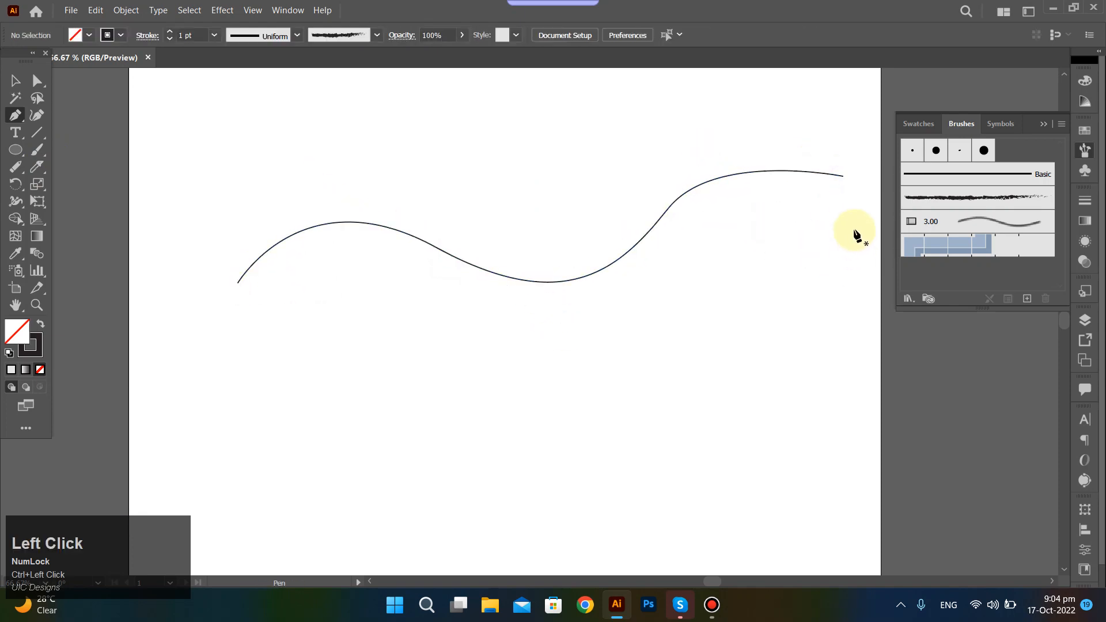
Select the wavy curve and apply the charcoal-style, 3.00 bristle and blue pattern brushes to it in turn.
left_click_drag(198, 141, 876, 318)
left_click(942, 199)
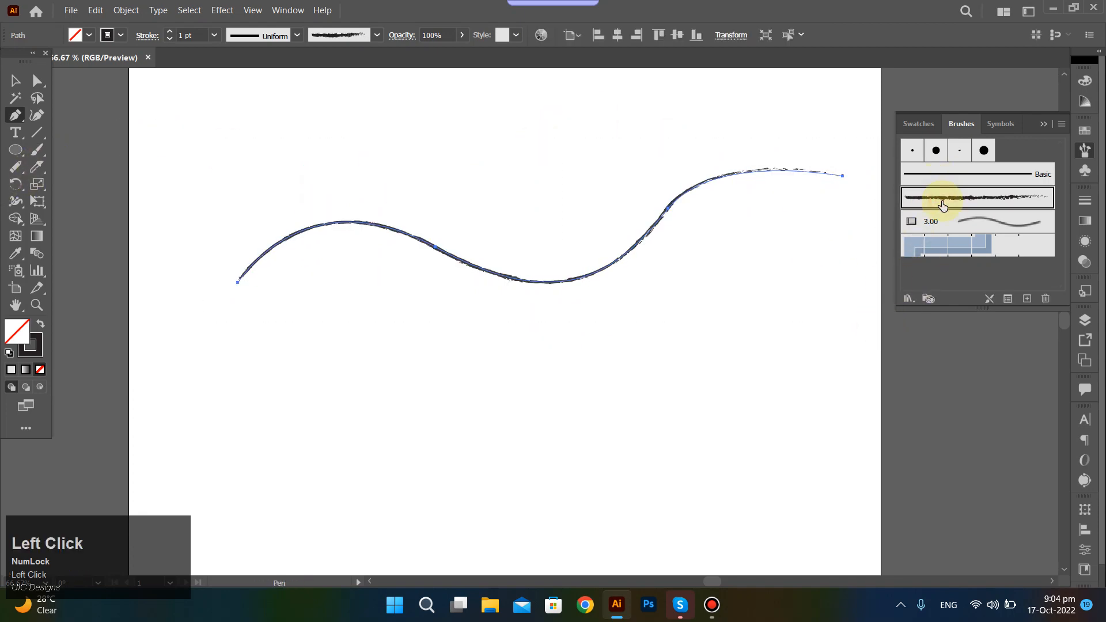
left_click(945, 222)
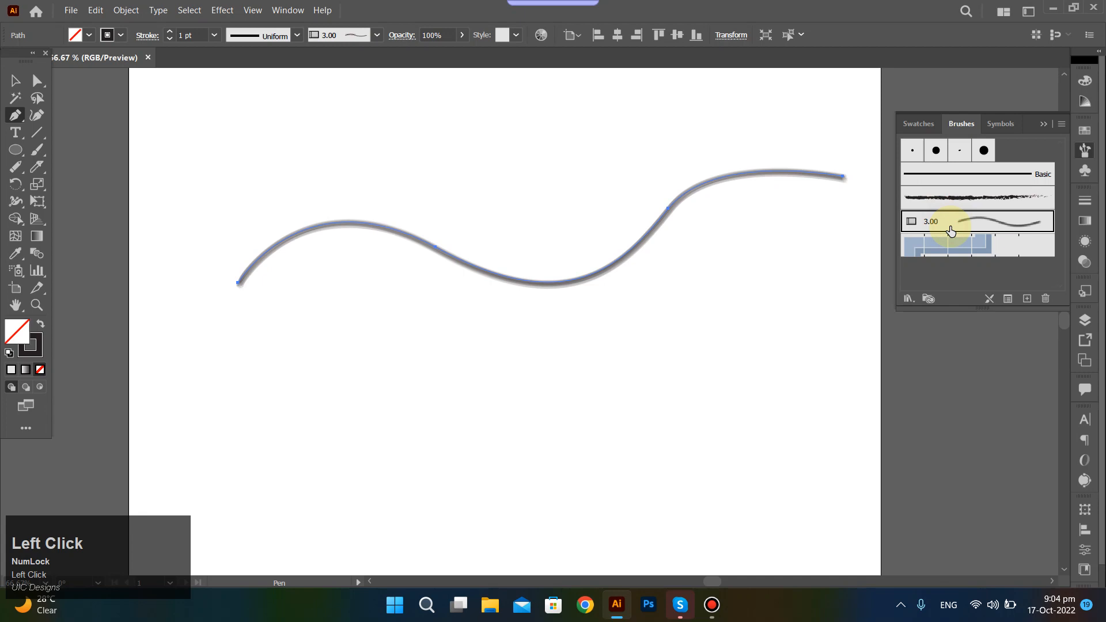
left_click(981, 253)
Try the Basic brush and the four calligraphic brushes on the curve, finishing with the blue pattern brush.
left_click(967, 183)
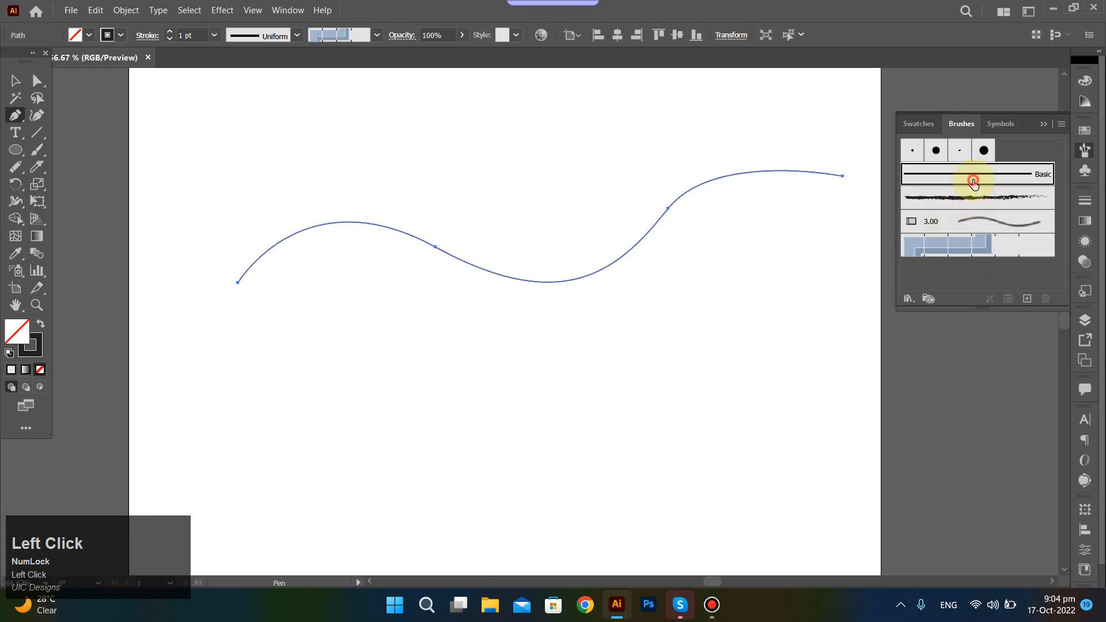
left_click(936, 151)
left_click(959, 151)
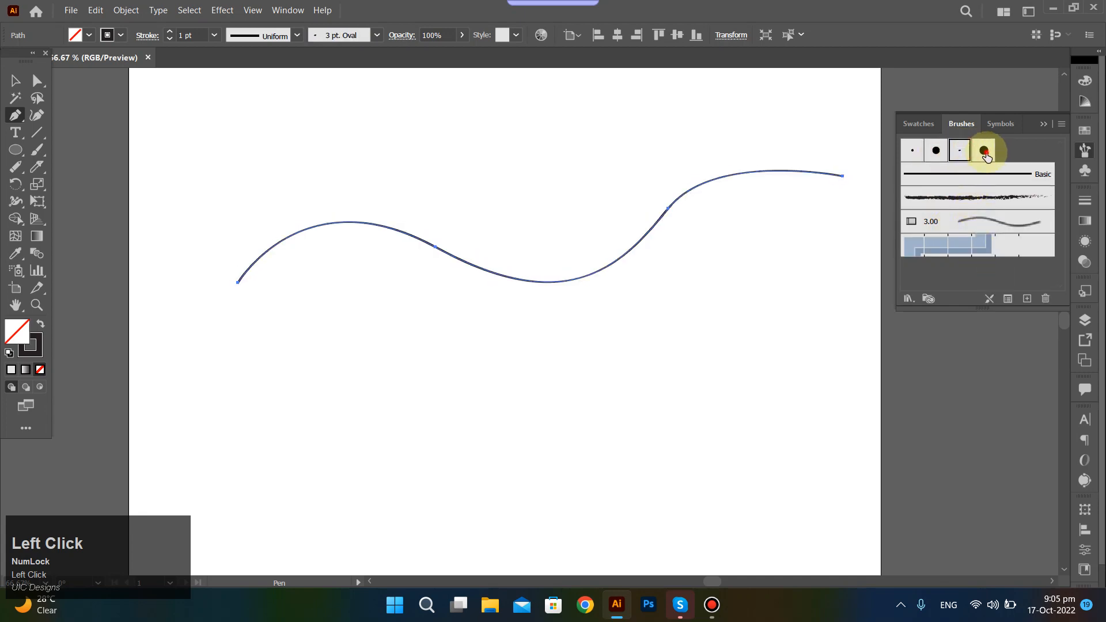
left_click(983, 151)
left_click(917, 150)
left_click(950, 247)
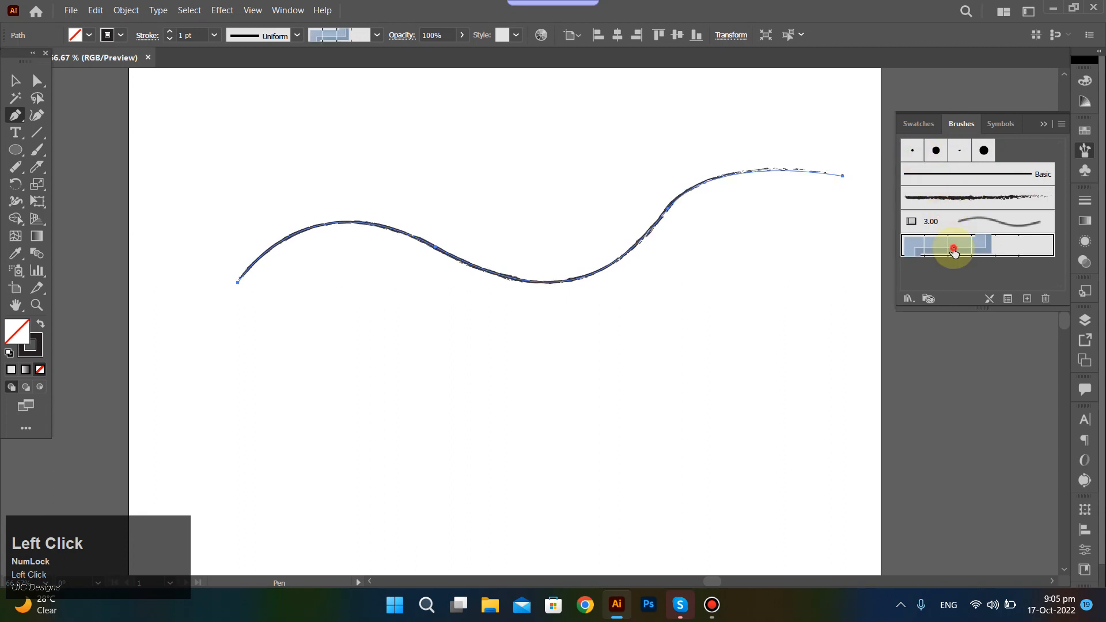
Delete the whole wavy curve, including its leftover segment.
left_click_drag(370, 178, 627, 337)
key("Delete")
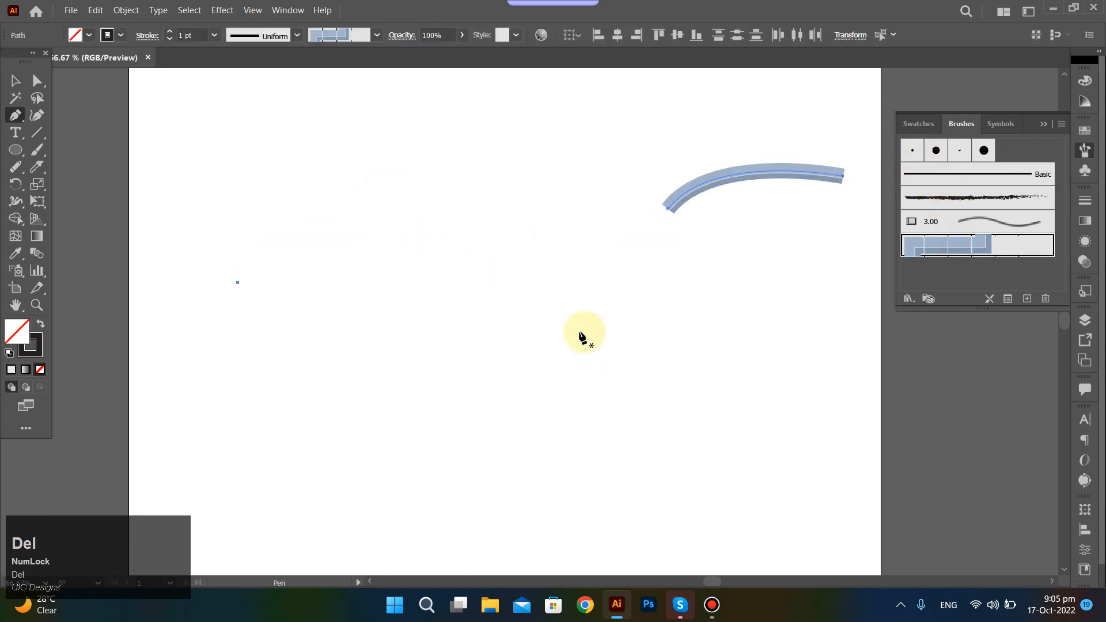
key("Delete")
Draw a circle about 245 px in diameter, apply the charcoal-style brush to its outline and deselect it.
left_click(16, 149)
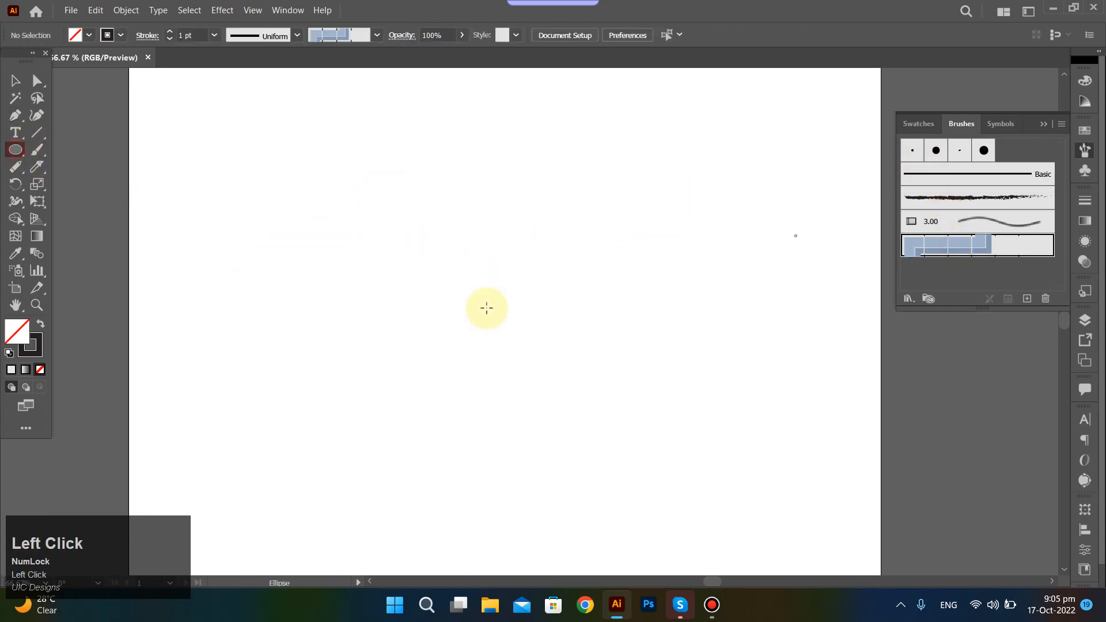
mouse_move(546, 254)
left_mouse_down()
mouse_move(689, 365)
mouse_move(638, 332)
left_mouse_up()
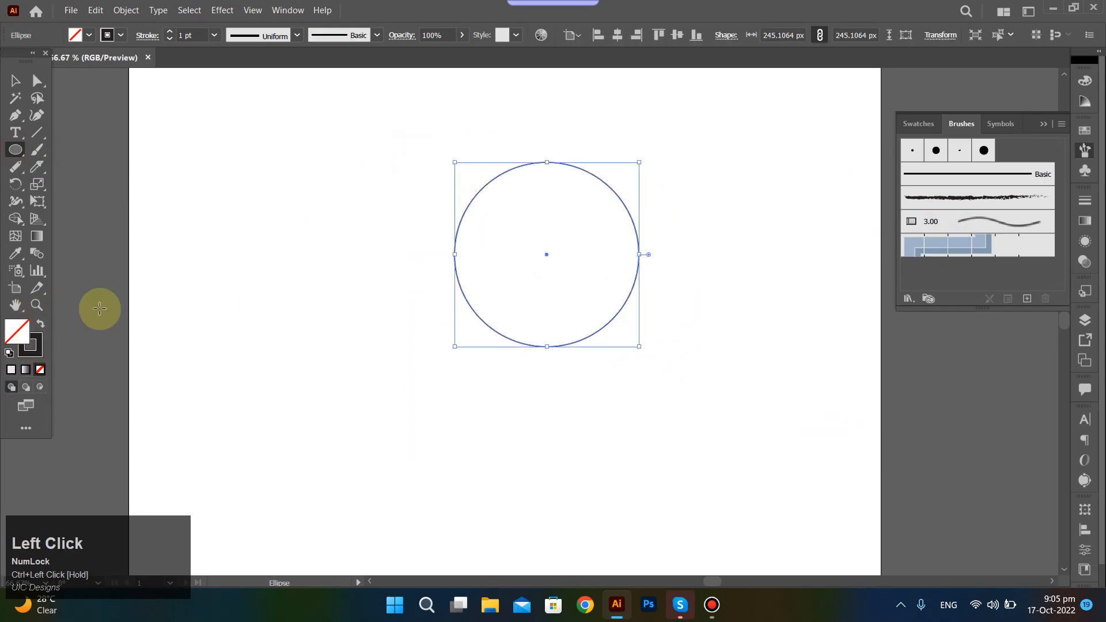
left_click(921, 197)
left_click(697, 258, "ctrl")
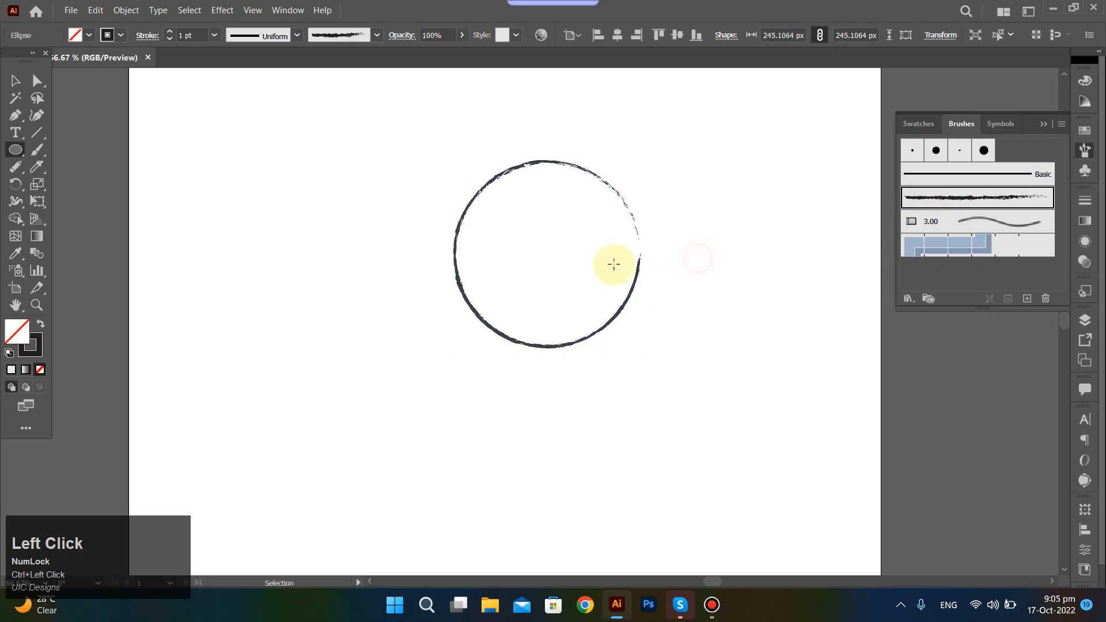
Reselect the circle and apply the 3.00 Stippler bristle brush to its outline.
scroll(612, 264, "up", 3)
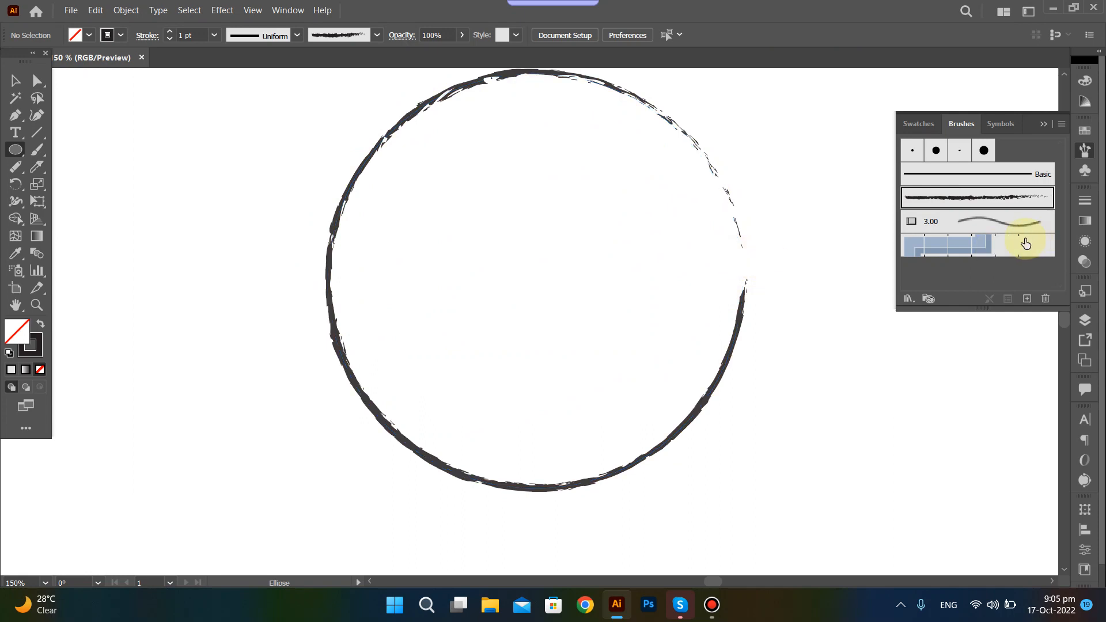
left_click(986, 223)
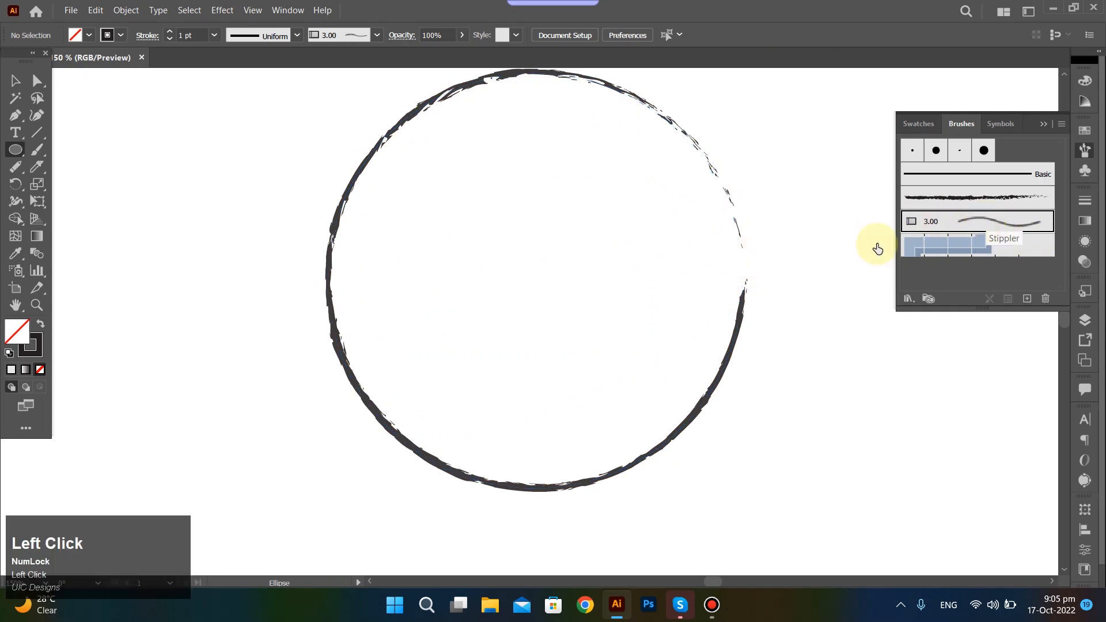
left_click_drag(779, 161, 662, 279)
left_click(960, 226)
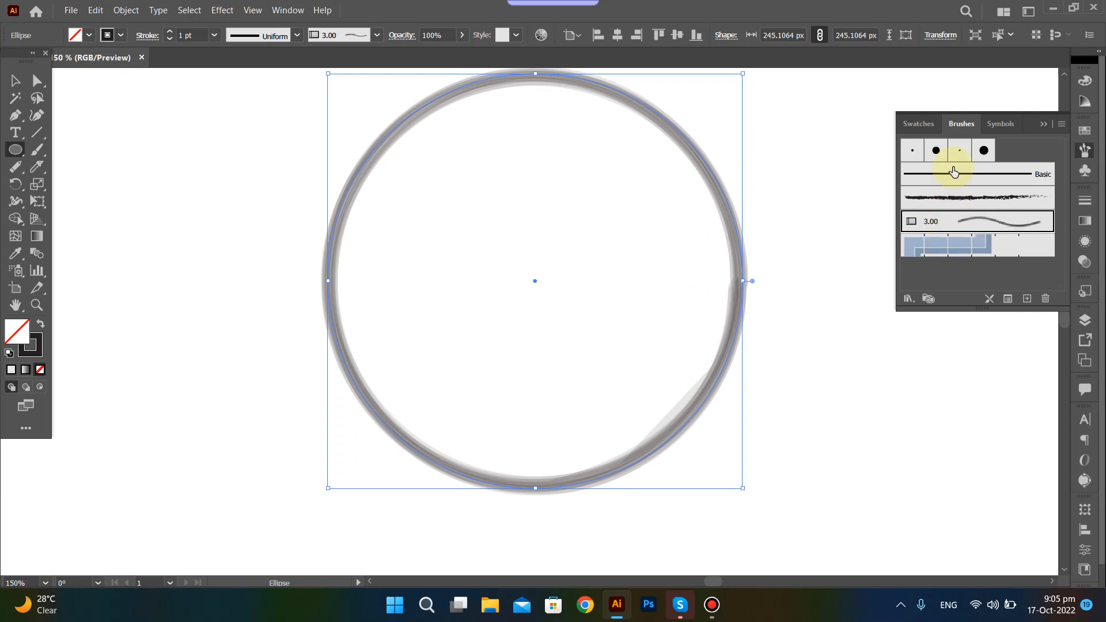
Try the Basic brush and the calligraphic brushes on the circle, finishing with the 3 pt. Round brush.
left_click(1006, 176)
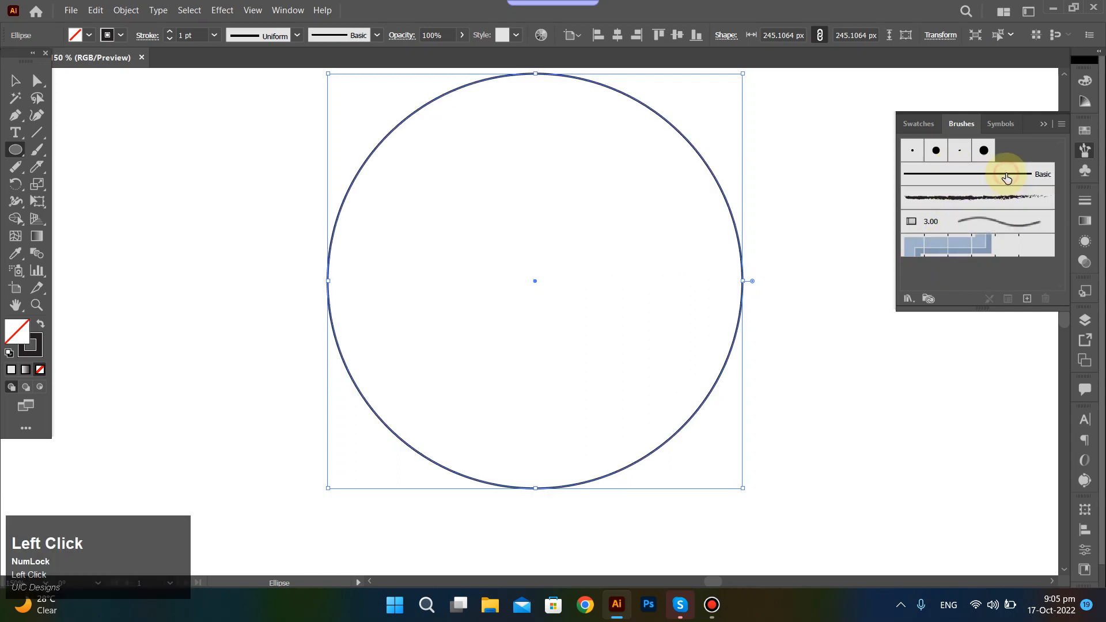
left_click(935, 154)
left_click(958, 150)
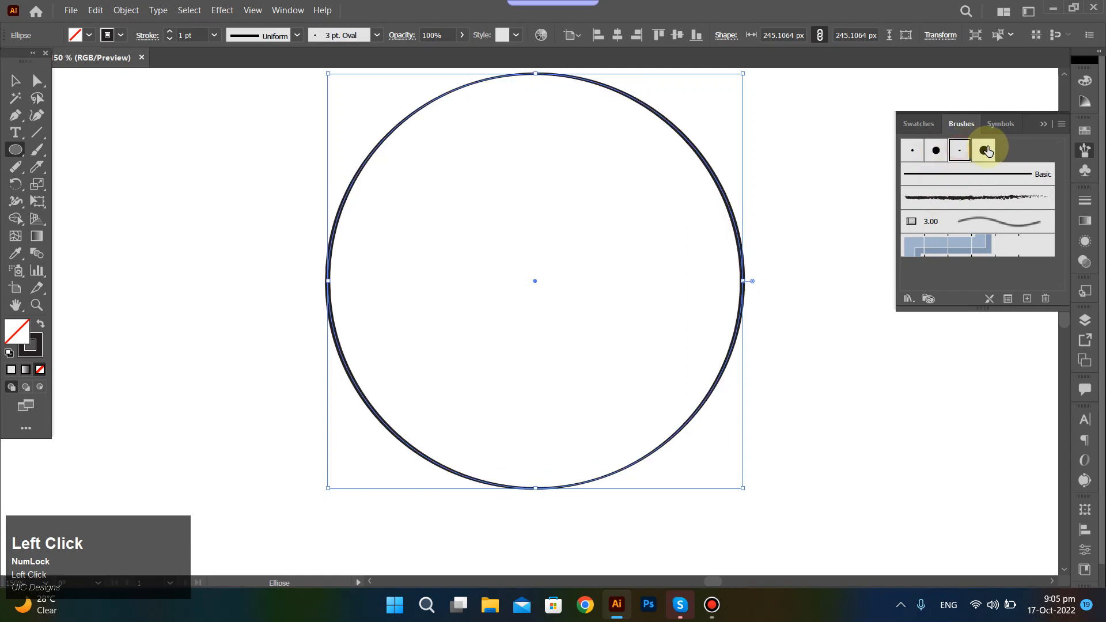
left_click(983, 150)
left_click(912, 151)
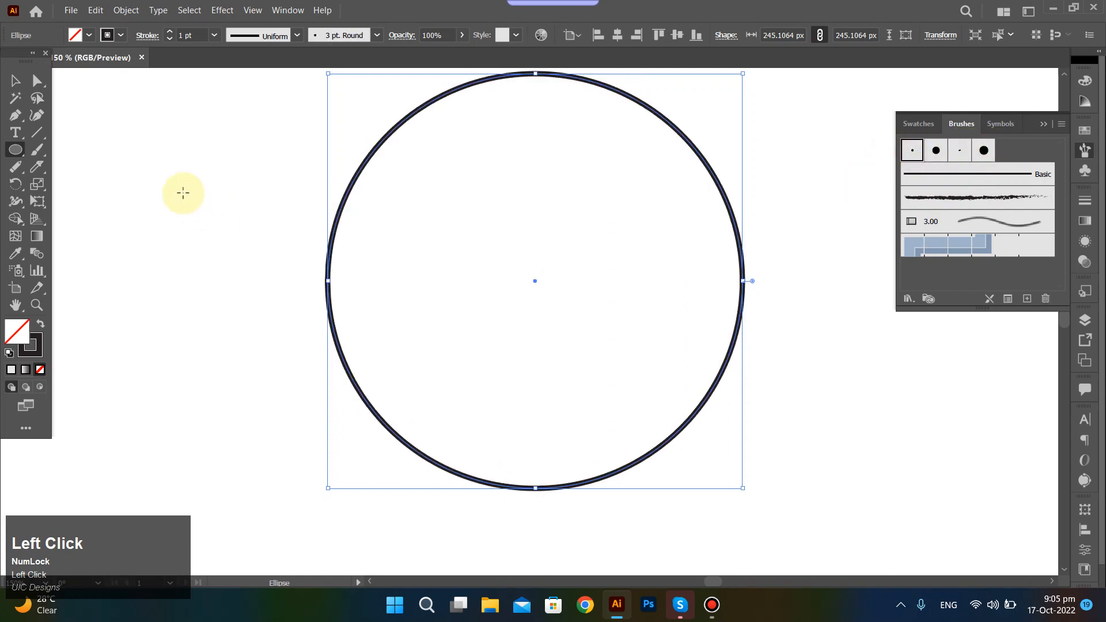
Delete the circle and collapse the brush list.
mouse_move(201, 178)
left_mouse_down()
mouse_move(602, 395)
mouse_move(736, 435)
left_mouse_up()
key("Delete")
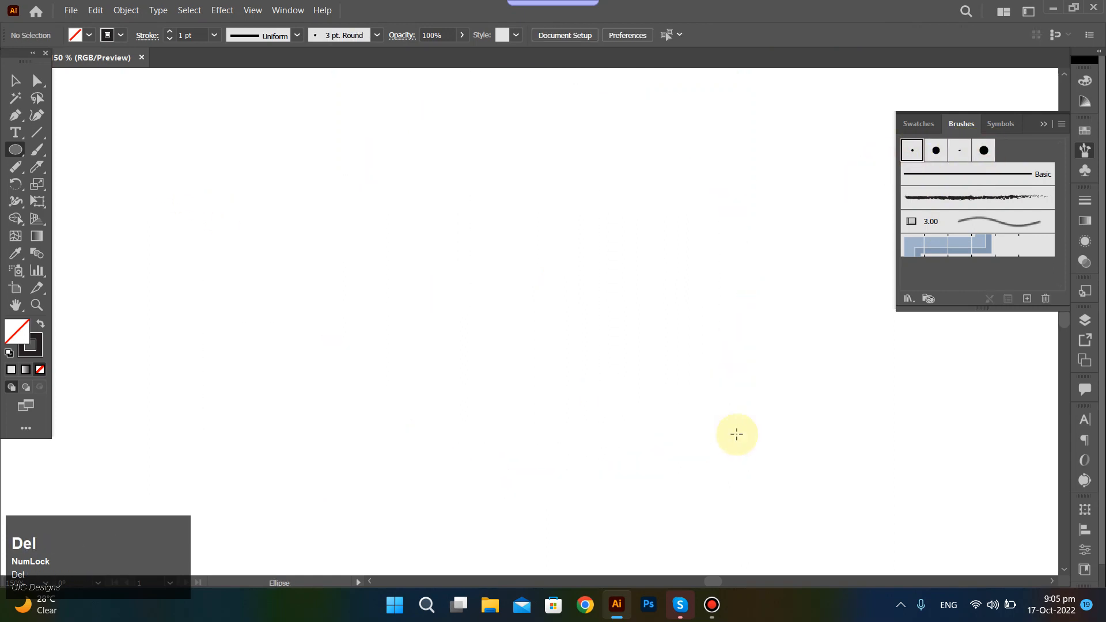
left_click(1044, 125)
scroll(624, 284, "down", 3, "alt")
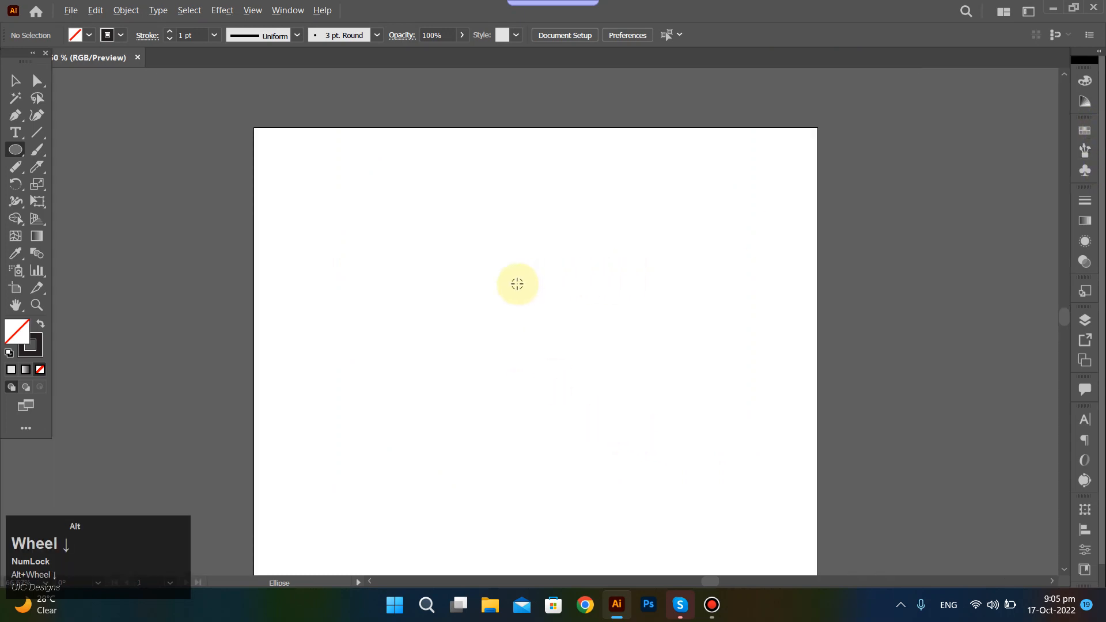
scroll(517, 284, "down", 1)
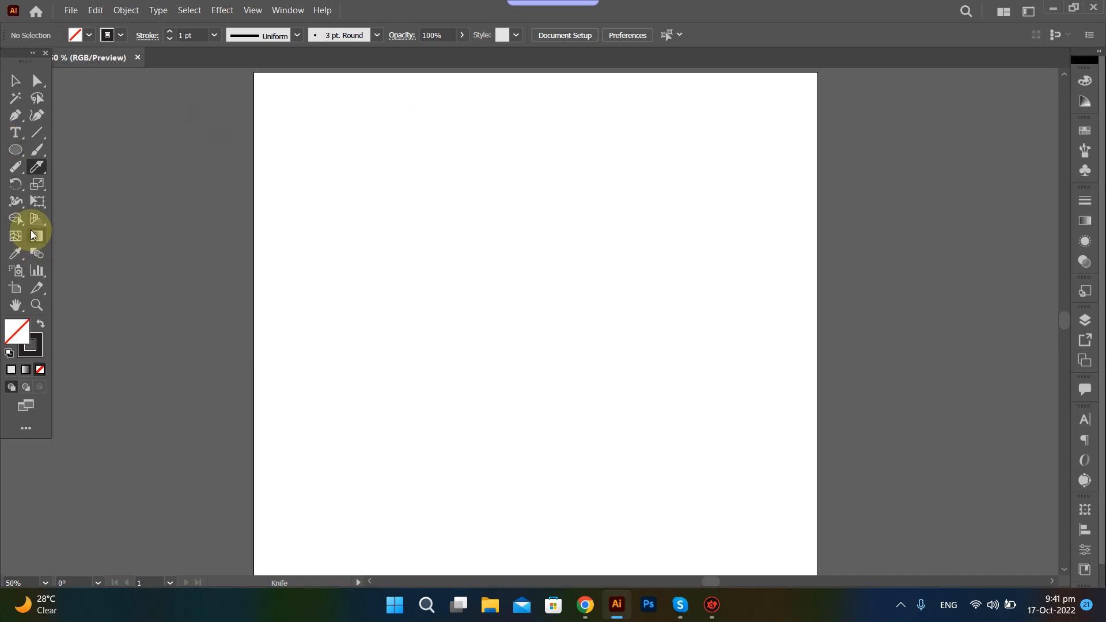
Switch to the Path Eraser tool, and return to the Knife tool.
left_click(17, 167)
mouse_move(19, 168)
left_mouse_down()
mouse_move(92, 229)
mouse_move(225, 148)
mouse_move(221, 36)
mouse_move(425, 8)
left_mouse_up()
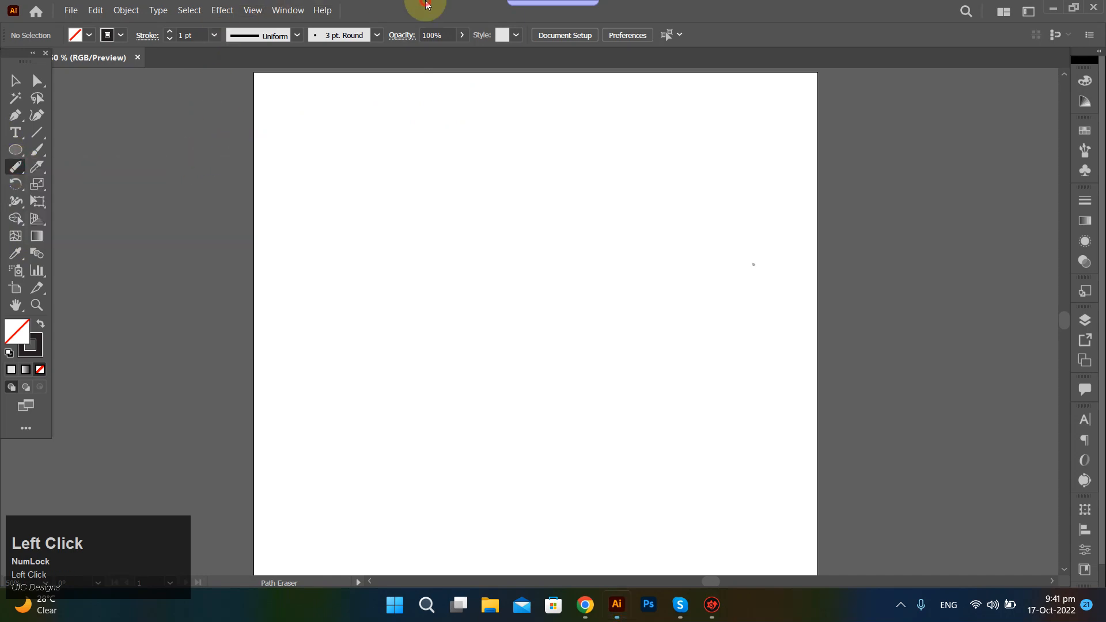
left_click(37, 167)
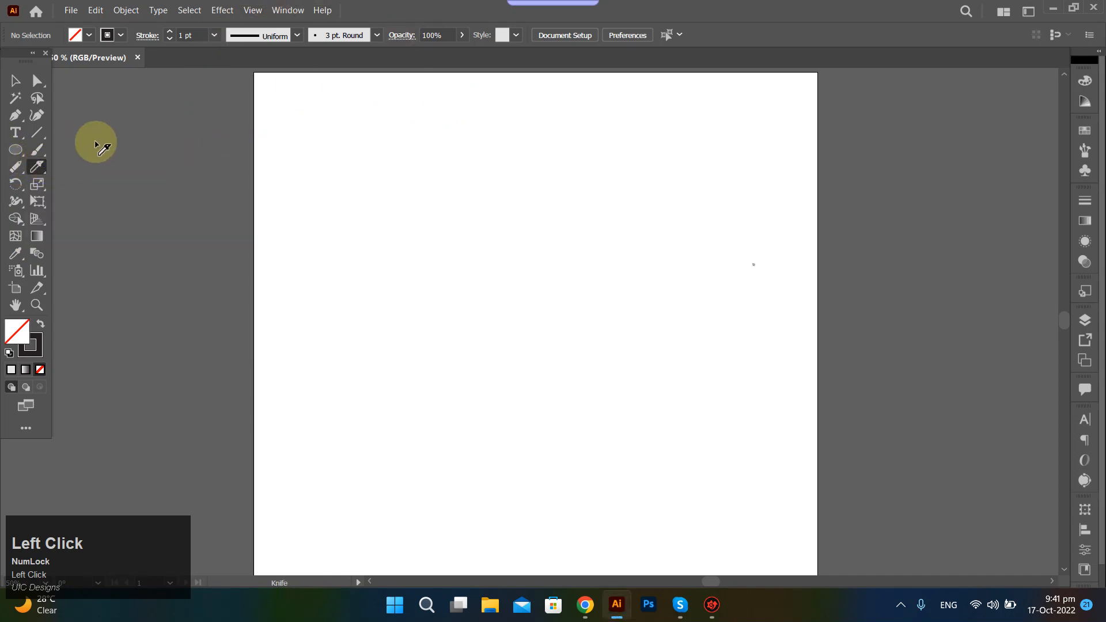